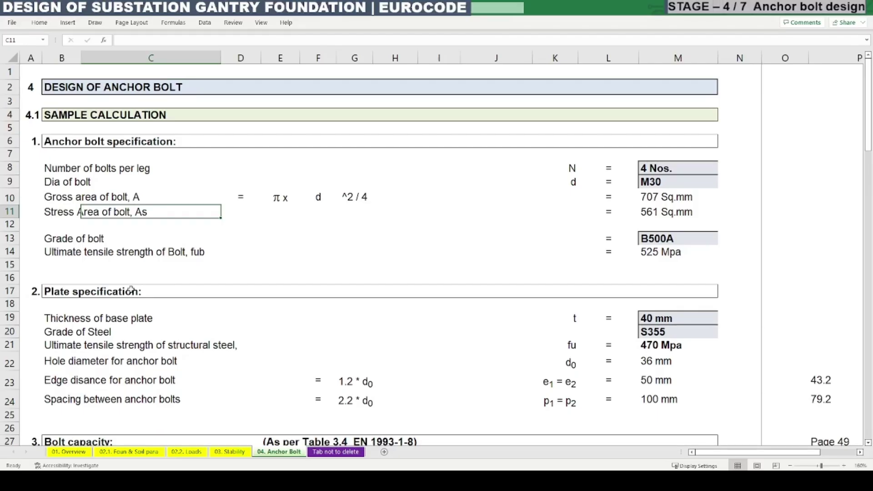
Step: Look through the anchor bolt sample calculation down to the ULS load combination summary table
click(327, 167)
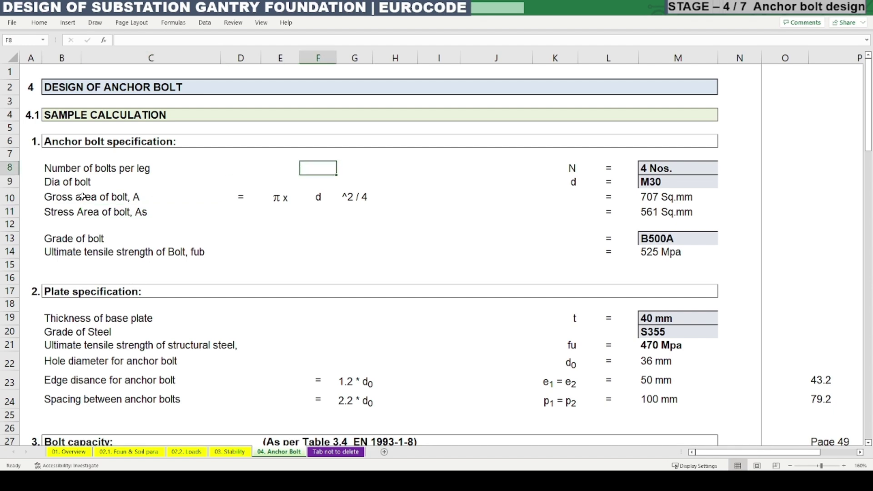
drag(48, 115, 169, 112)
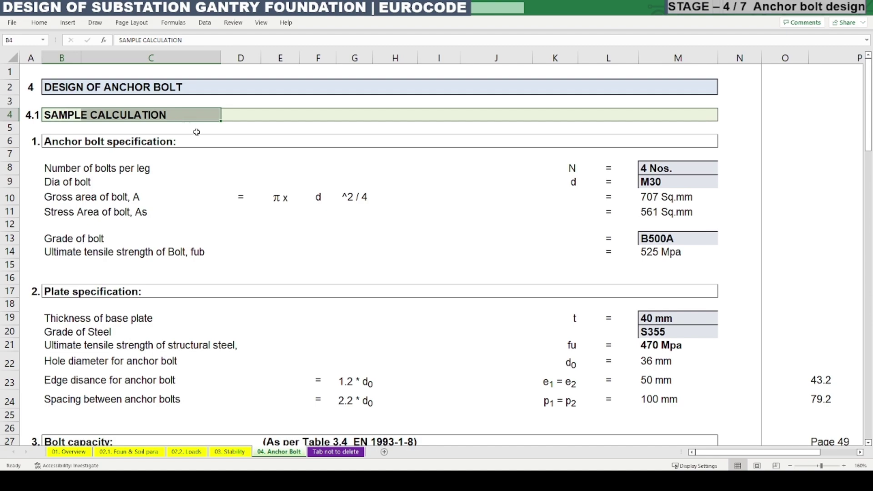
scroll(268, 318, down, 19)
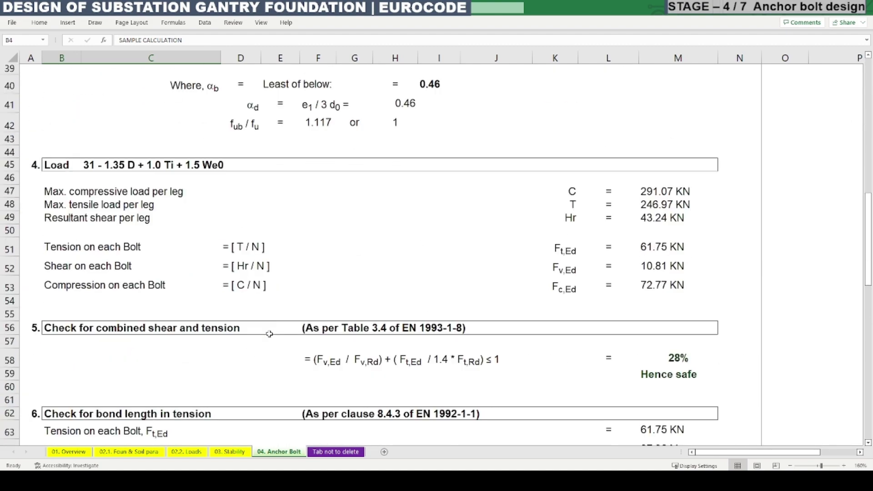
scroll(269, 334, down, 7)
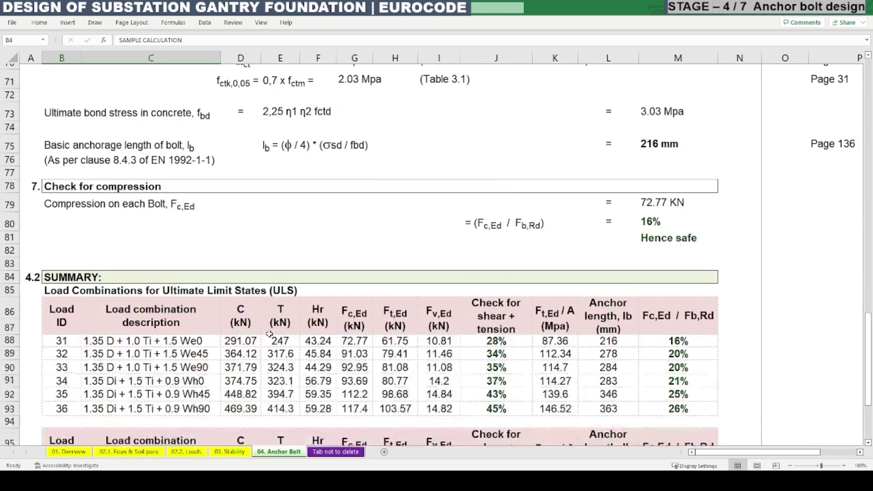
drag(61, 179, 700, 273)
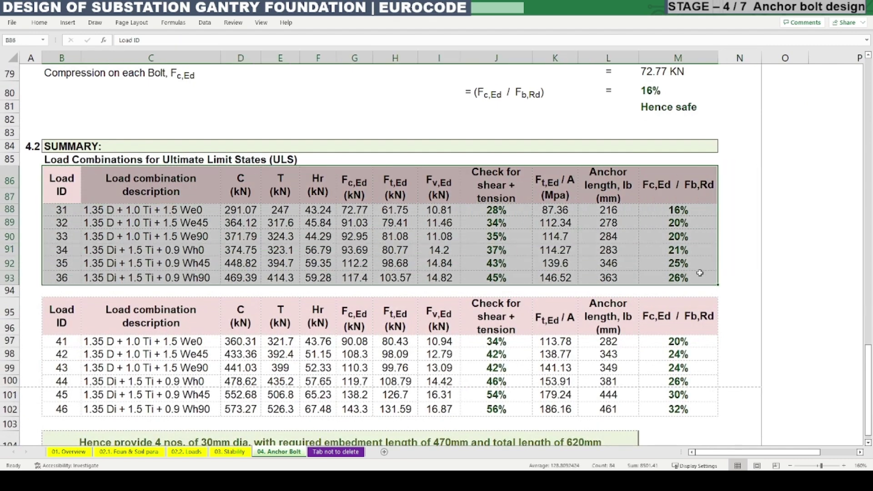
scroll(269, 344, up, 20)
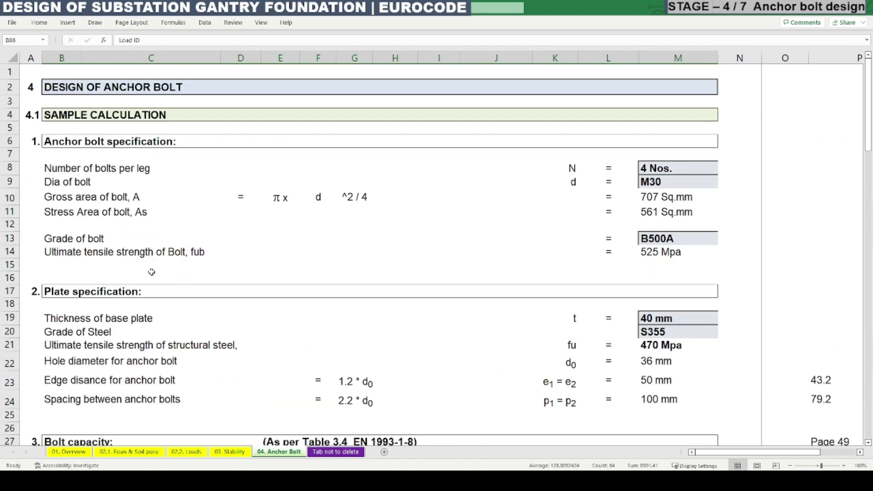
Step: Review the anchor bolt specification inputs for number of bolts per leg and the available bolt diameters
drag(47, 142, 159, 139)
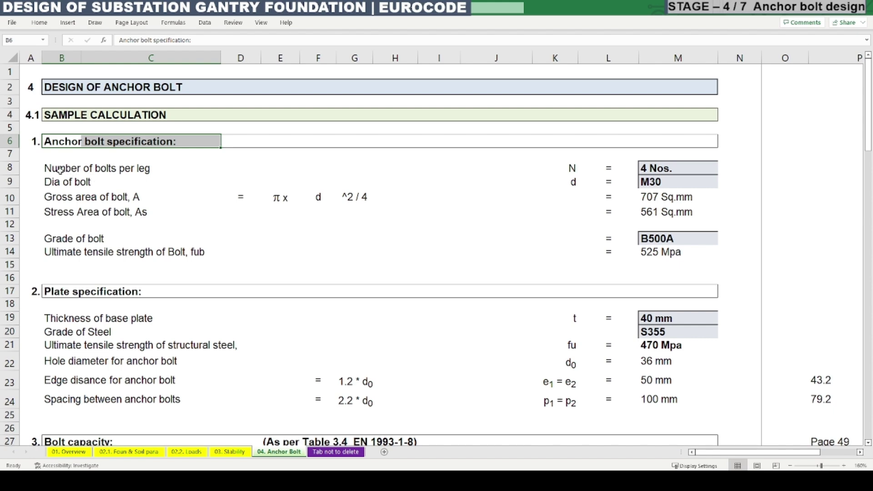
click(715, 169)
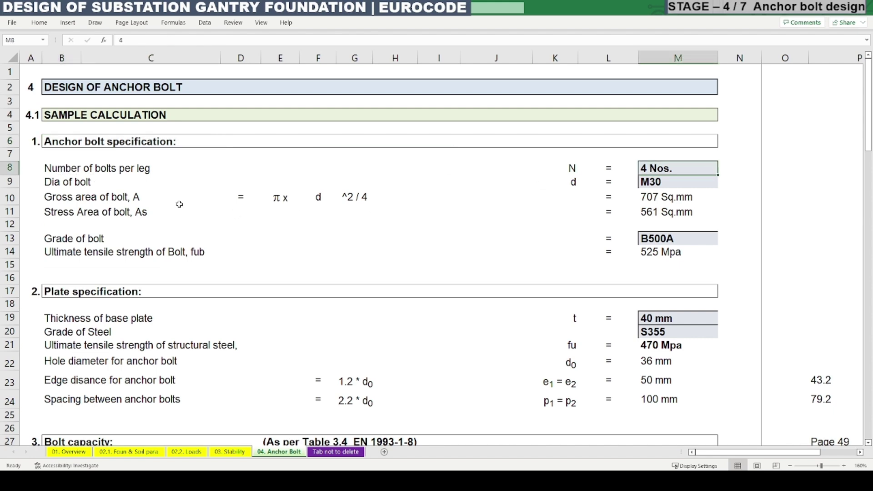
click(56, 183)
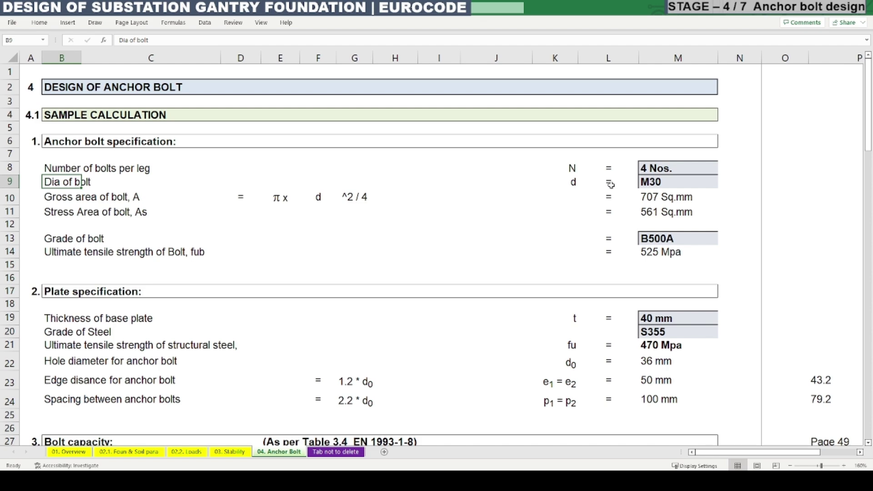
click(663, 182)
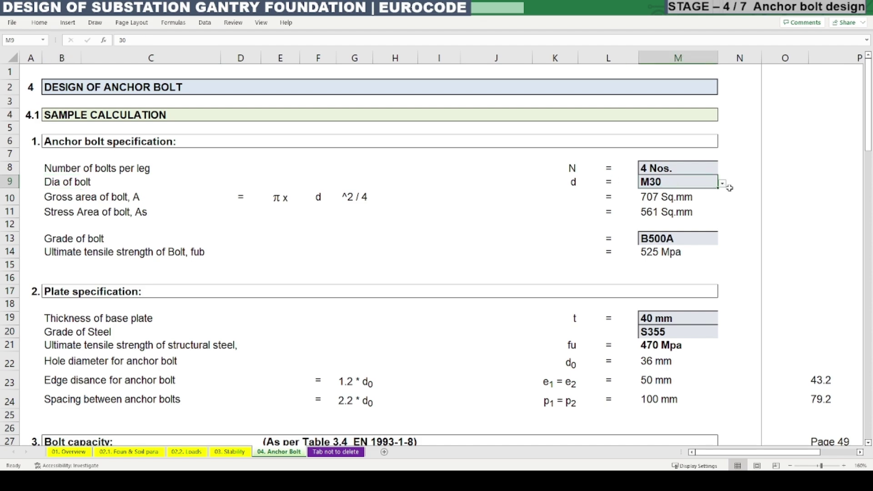
click(575, 186)
click(678, 182)
click(723, 185)
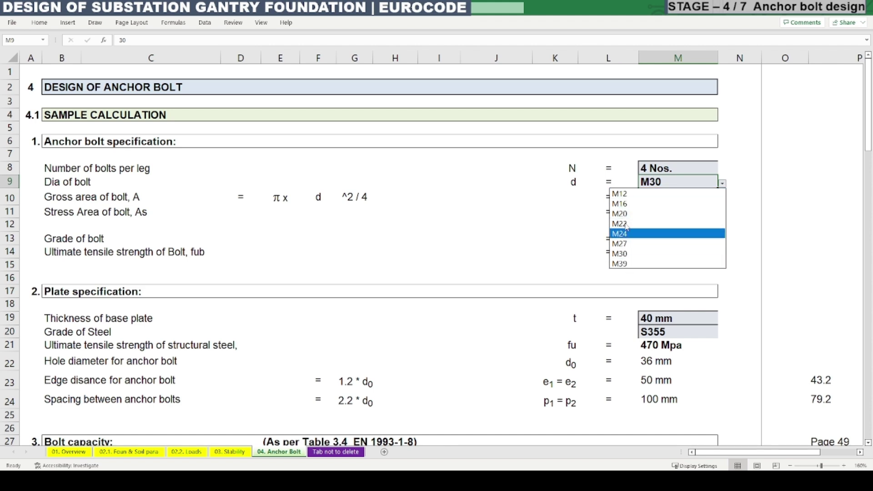
key(Escape)
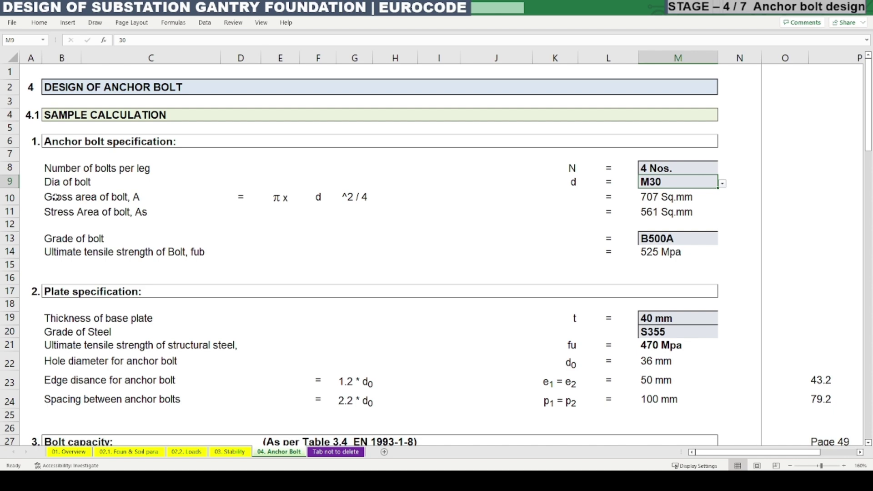
Step: Inspect the formula behind the gross area of the bolt in M10
drag(58, 197, 614, 205)
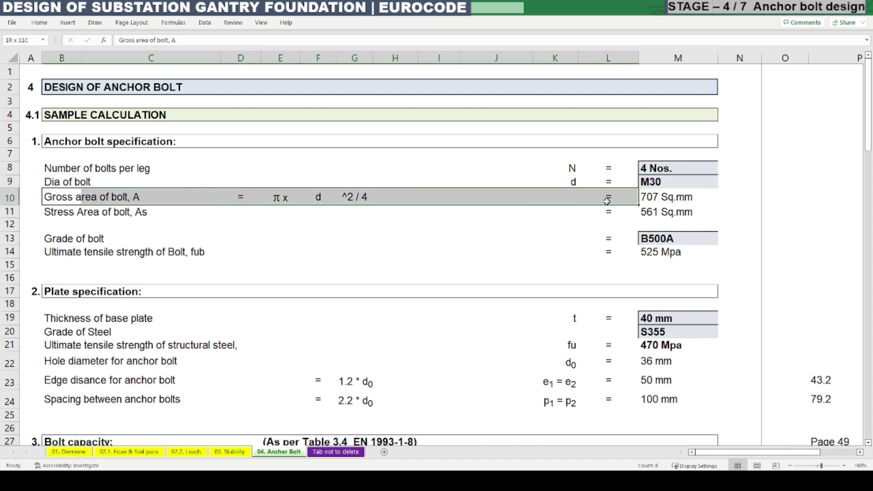
click(576, 253)
click(678, 197)
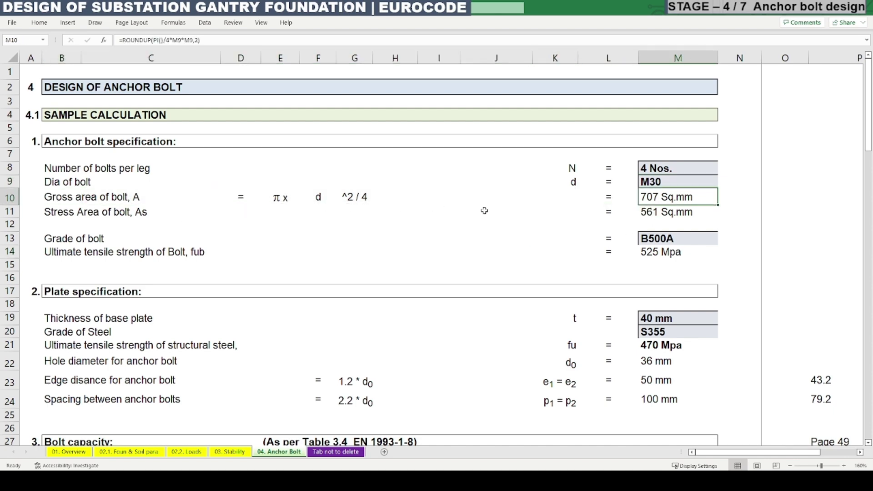
double_click(693, 201)
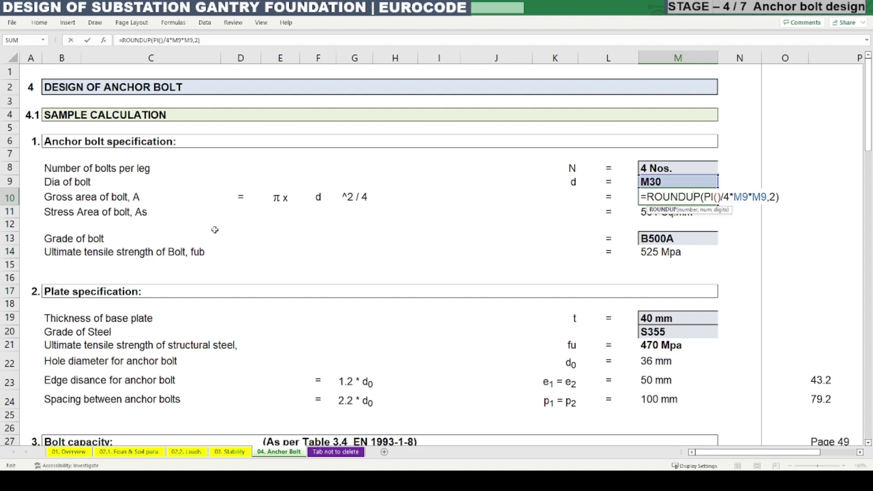
key(Escape)
Step: Examine the stress area lookup in M11 and its source table of bolt diameters on the "Tab not to delete" sheet
click(62, 214)
drag(62, 214, 651, 208)
click(677, 212)
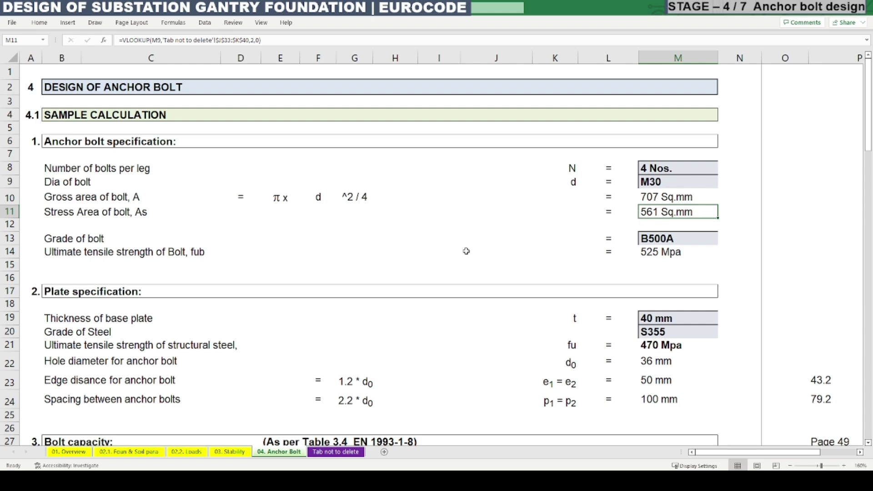
click(323, 452)
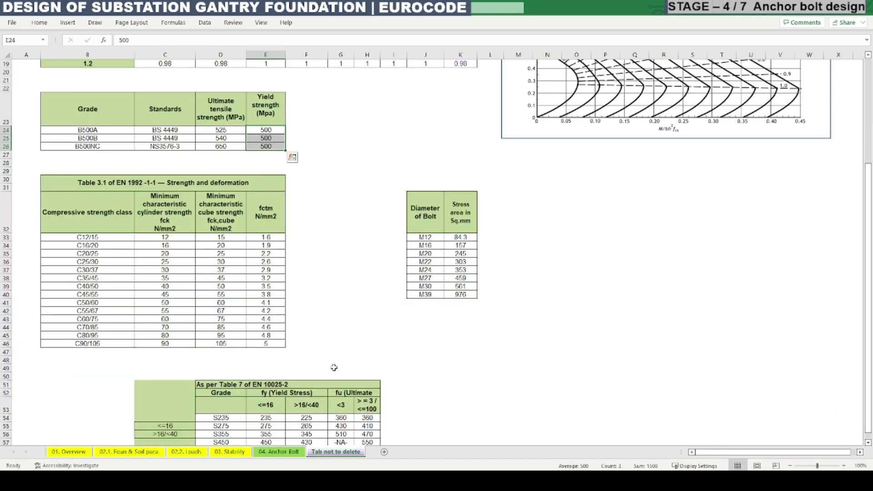
click(425, 203)
drag(425, 203, 454, 295)
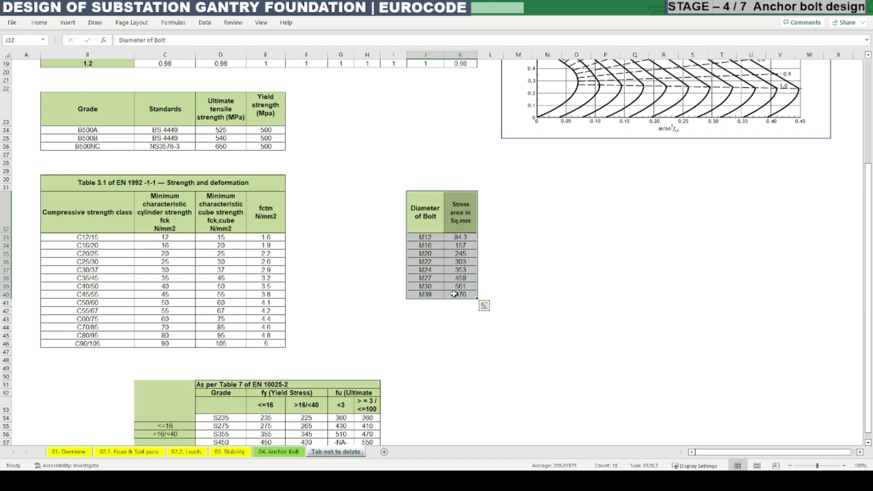
click(449, 246)
click(273, 452)
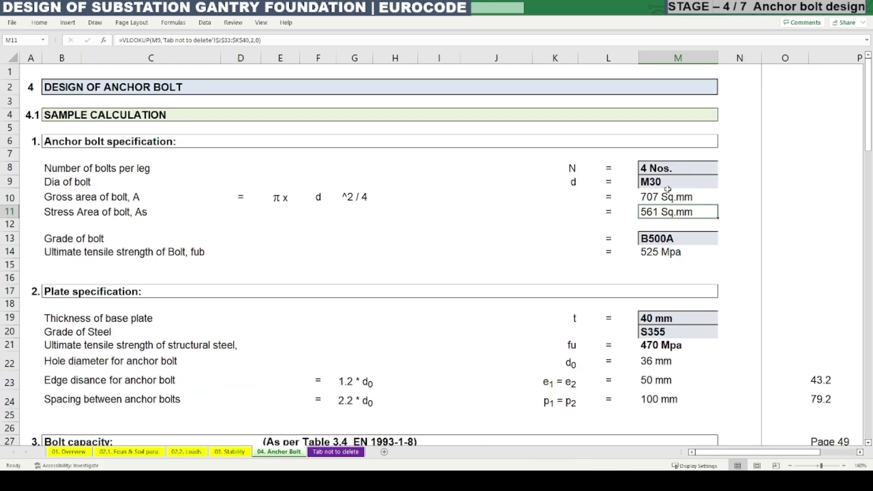
Step: Try bolt diameter M20 to compare the gross and stress areas, and set the diameter back to M30
click(712, 184)
click(722, 183)
click(682, 214)
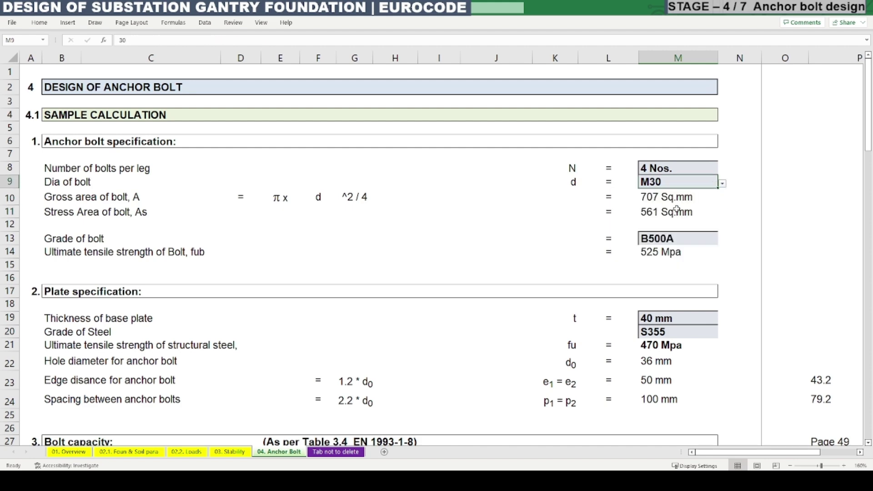
click(694, 212)
click(682, 185)
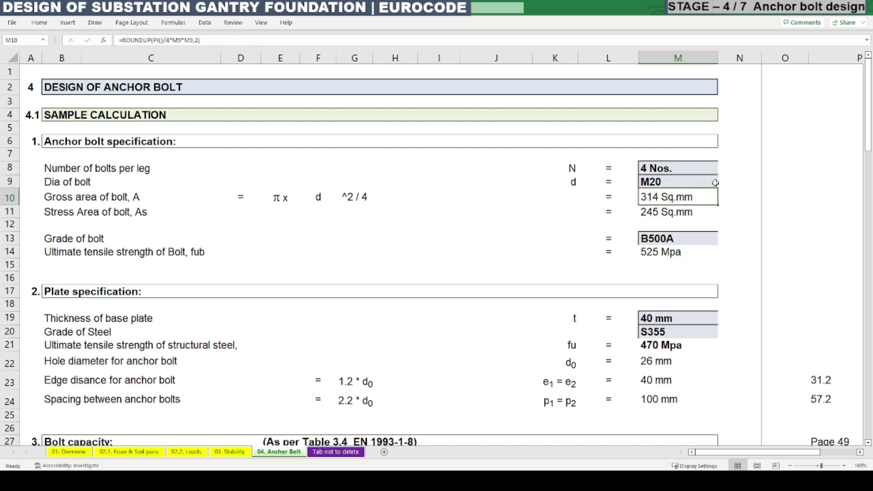
click(723, 183)
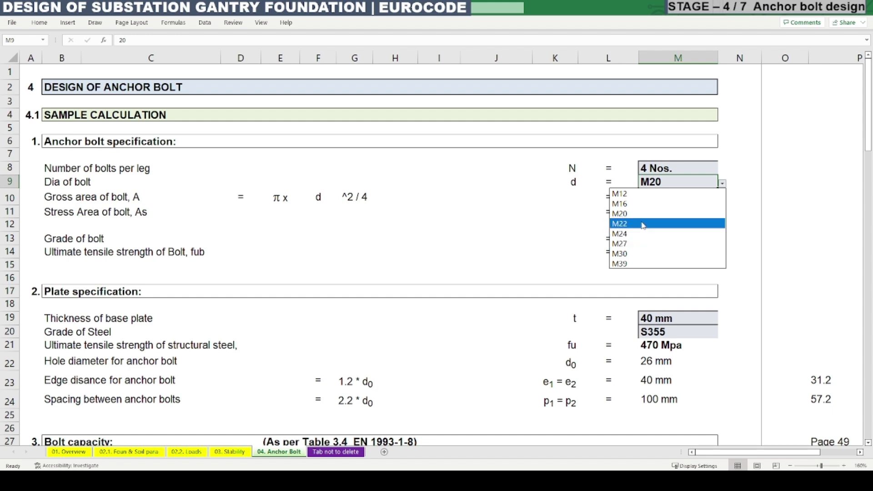
click(646, 253)
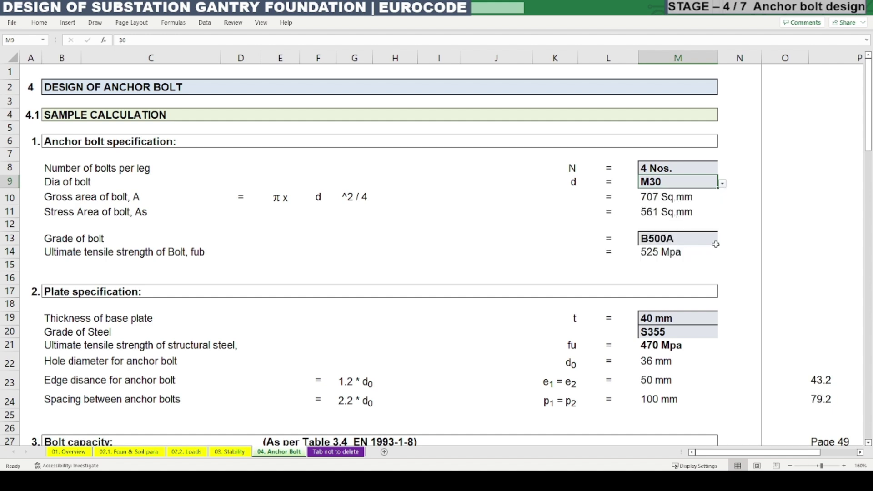
Step: Calculate the ratio of stress area to gross area in N11 with =M11/M10
click(53, 212)
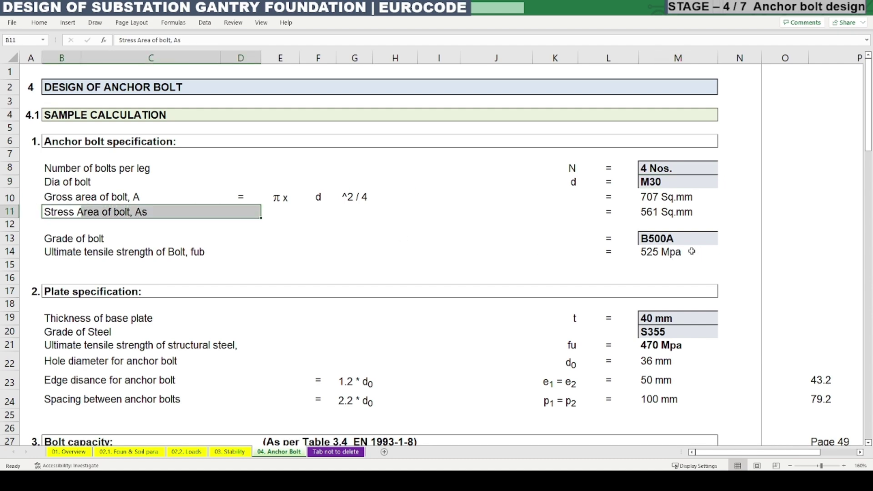
click(675, 214)
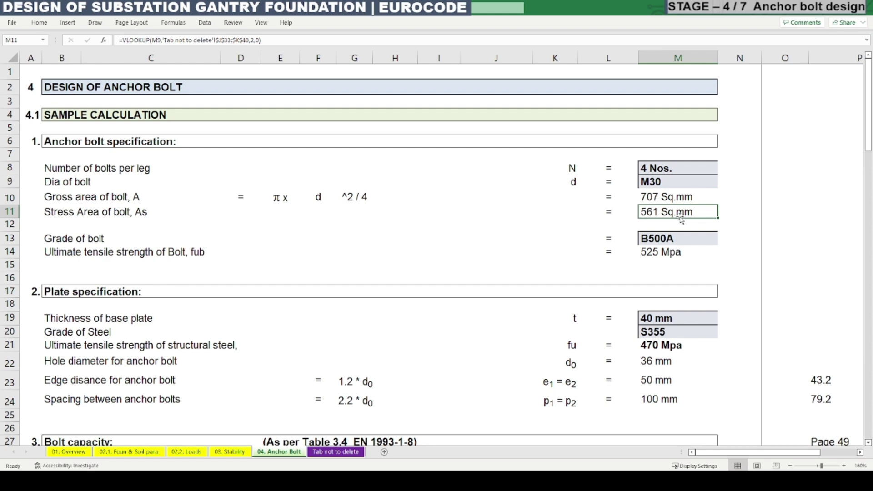
click(732, 218)
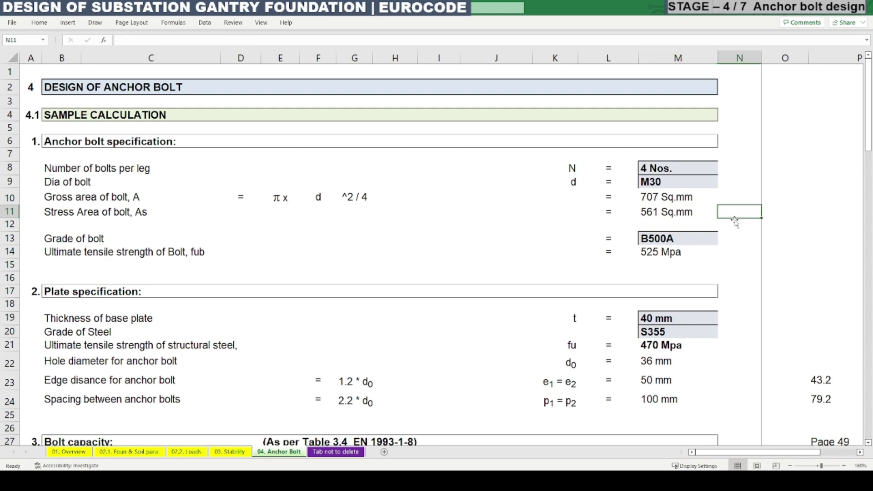
text(=)
key(Left)
key(Up)
key(Down)
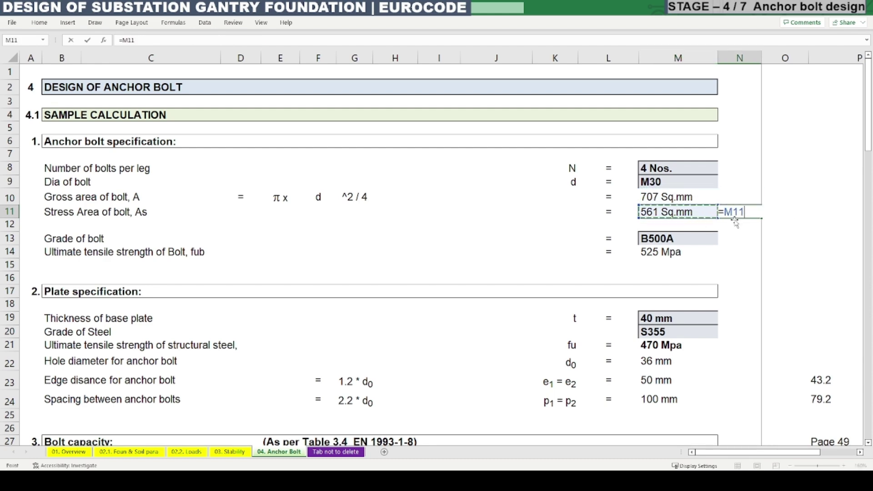
text(/)
key(Left)
key(Up)
key(ctrl+Return)
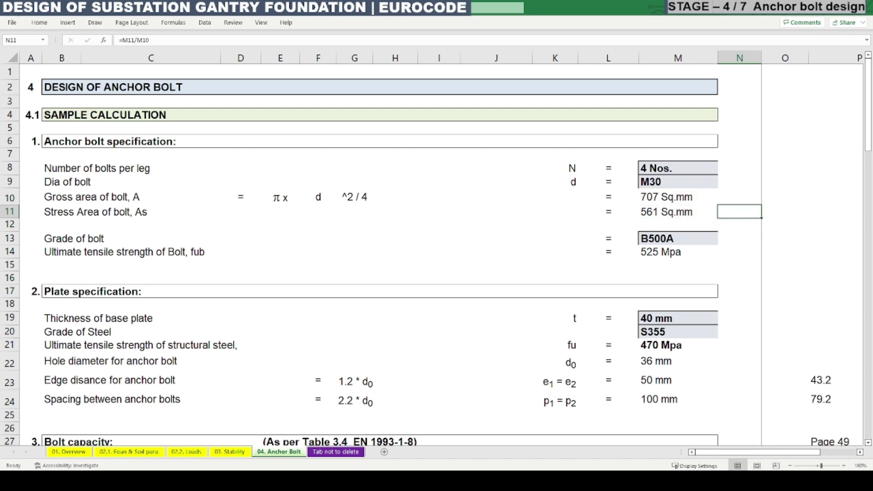
Step: Left-align the ratio in N11 and check the cells its formula refers to
click(39, 22)
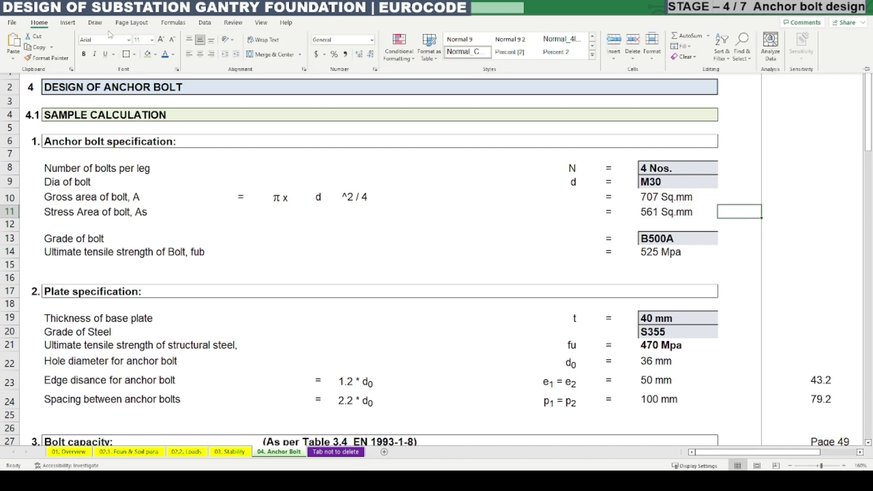
click(188, 54)
key(F2)
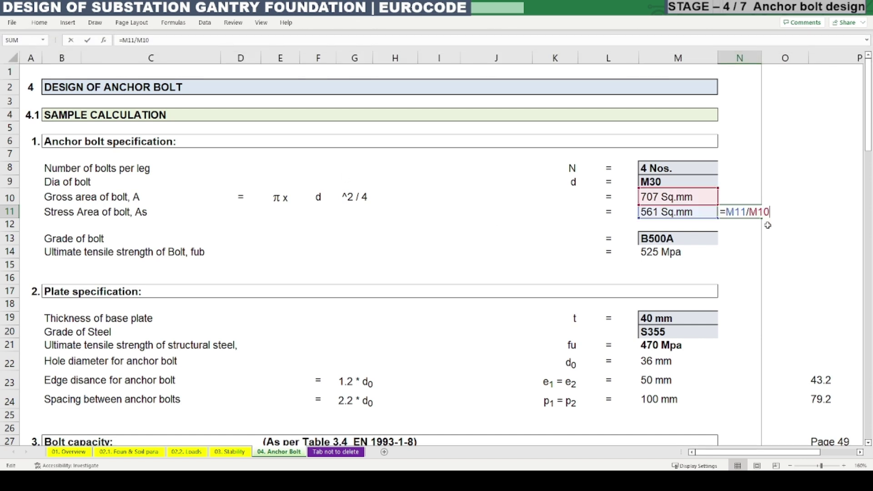
key(Escape)
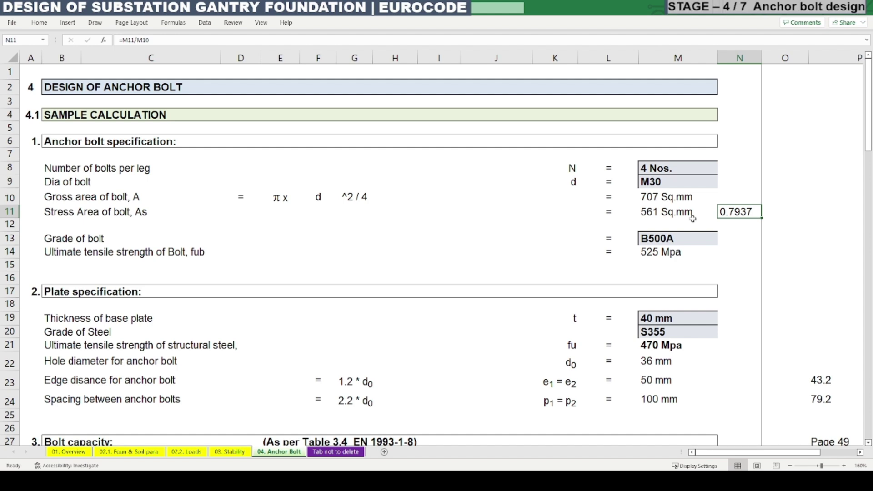
Step: Clear the ratio from N11 and inspect the VLOOKUP formula of the stress area in M11
key(Delete)
key(Left)
key(F2)
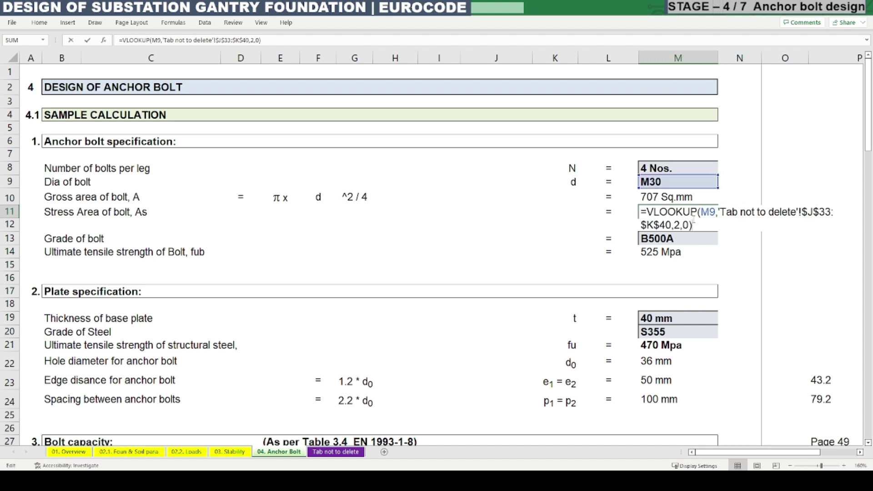
key(Escape)
key(Left)
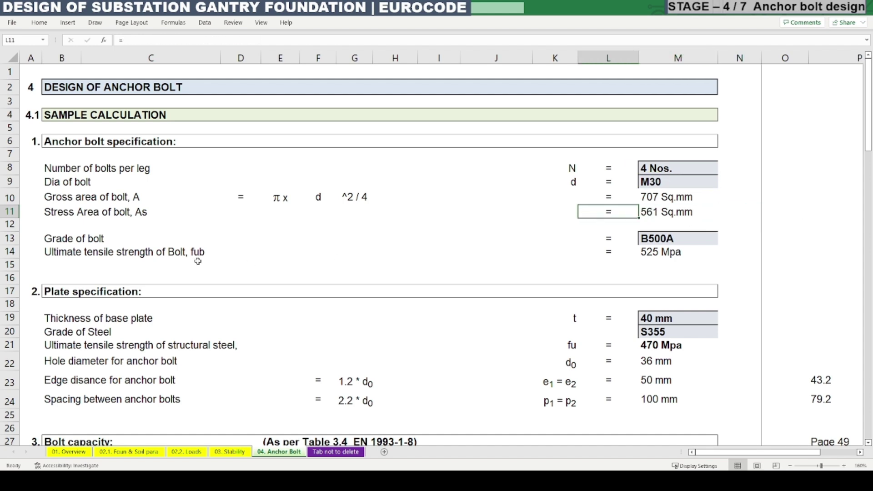
Step: Review the available bolt grades for the grade of bolt in M13, keeping the current selection
click(62, 238)
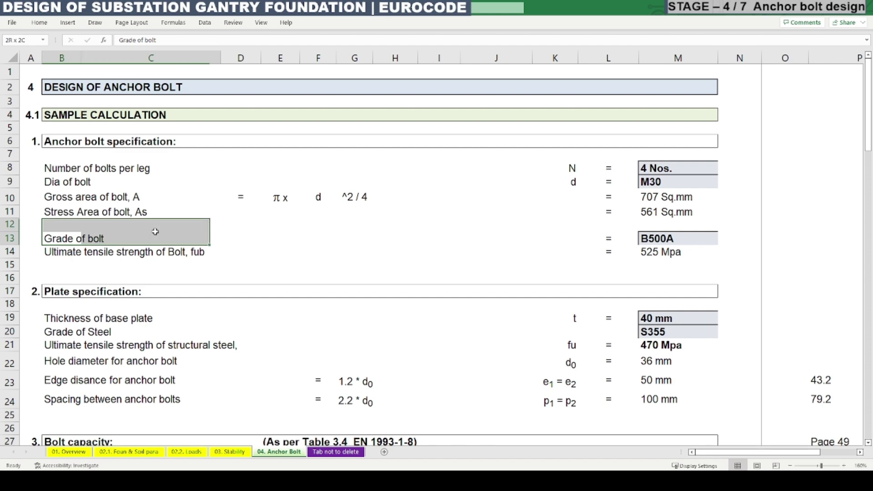
click(661, 237)
click(723, 240)
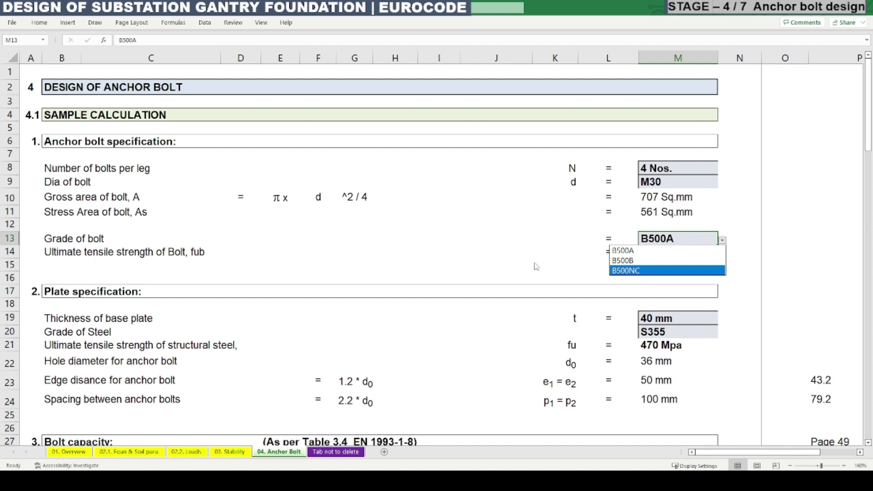
key(Escape)
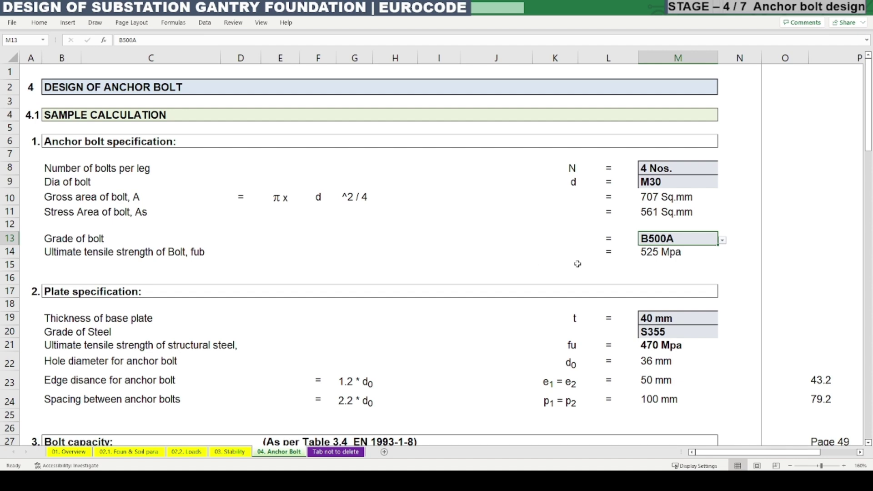
Step: Open the "Tab not to delete" sheet and check the standards listed for the bolt grades in C24:C26
click(335, 452)
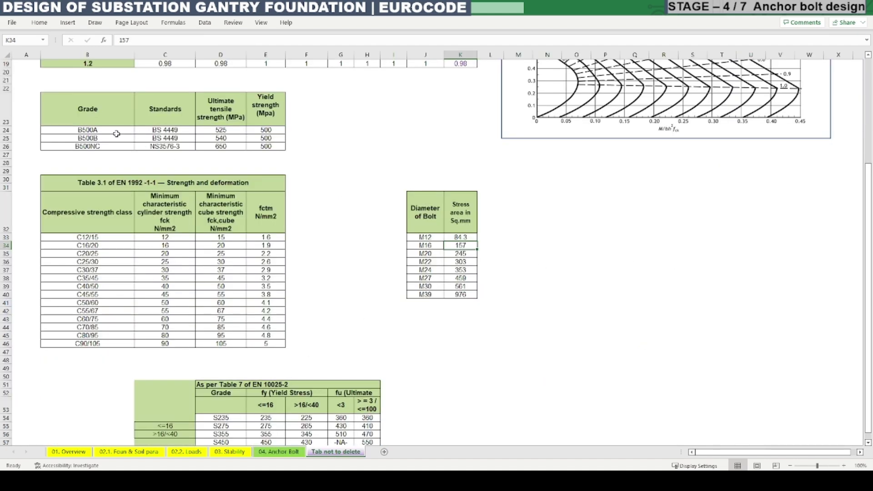
drag(151, 130, 173, 136)
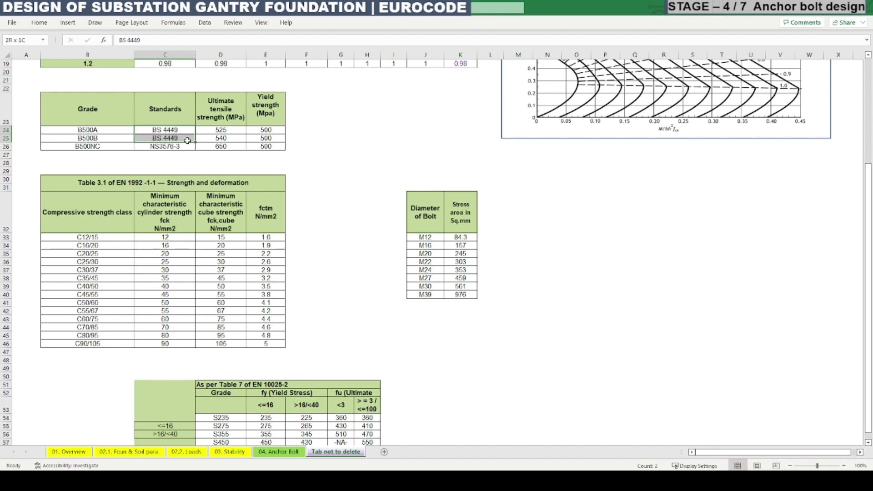
click(190, 146)
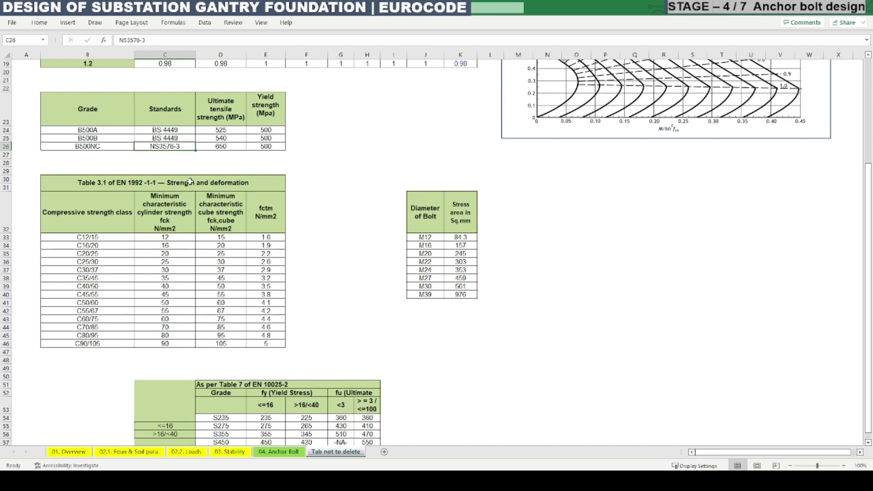
Step: Examine the ultimate tensile strength and yield strength of grades B500A, B500B and B500NC, including the formulas behind them
drag(104, 132, 255, 146)
click(213, 130)
drag(170, 129, 230, 147)
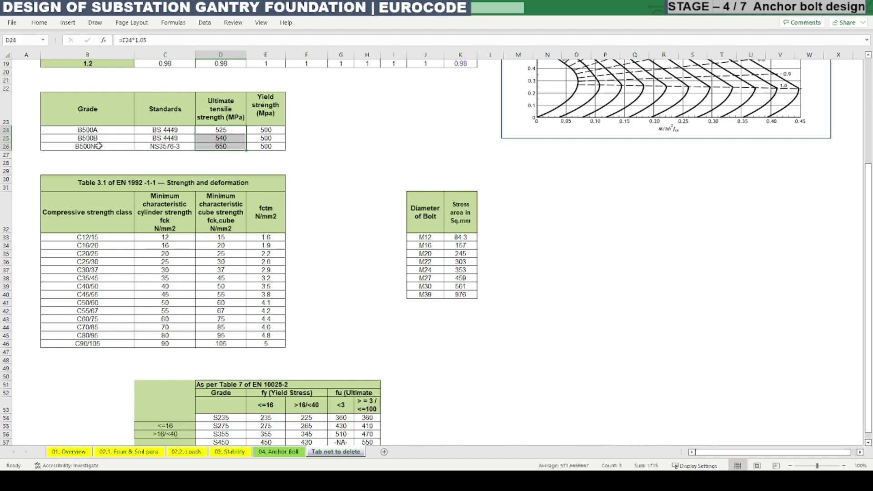
click(84, 129)
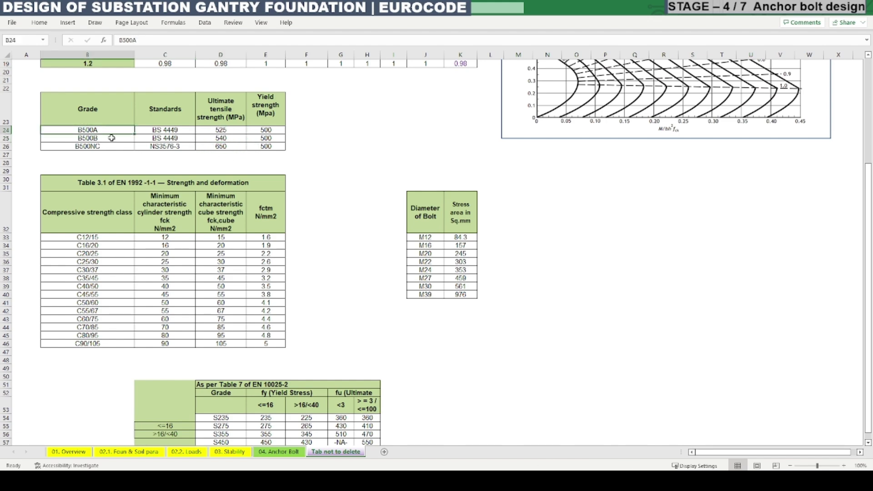
click(232, 139)
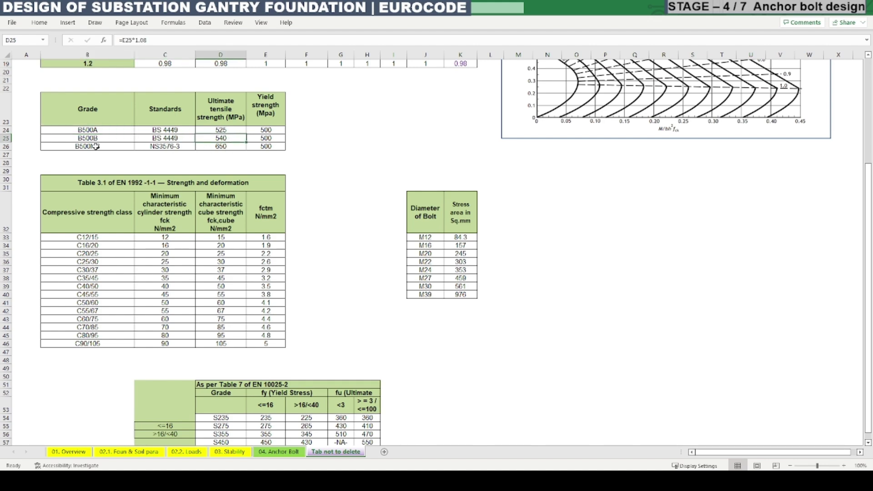
drag(96, 146, 88, 138)
drag(233, 130, 269, 155)
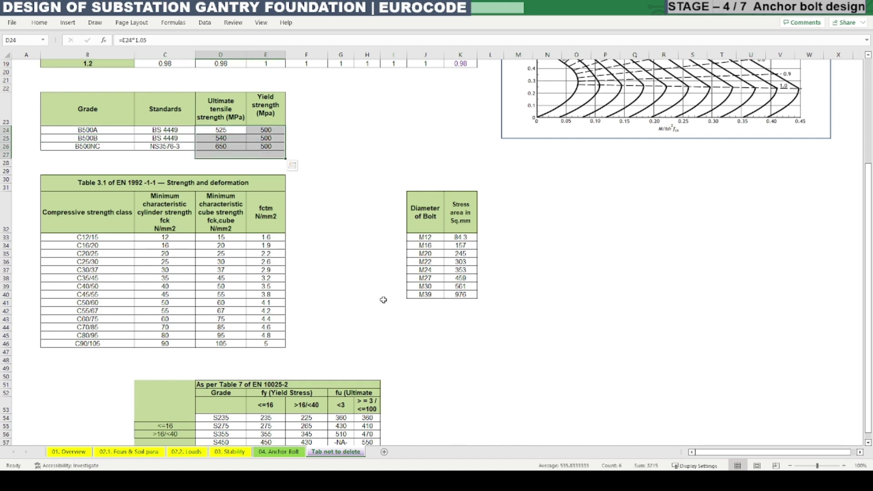
Step: Return to the "04. Anchor Bolt" sheet and inspect the ultimate tensile strength formula of the bolt in M14
click(279, 452)
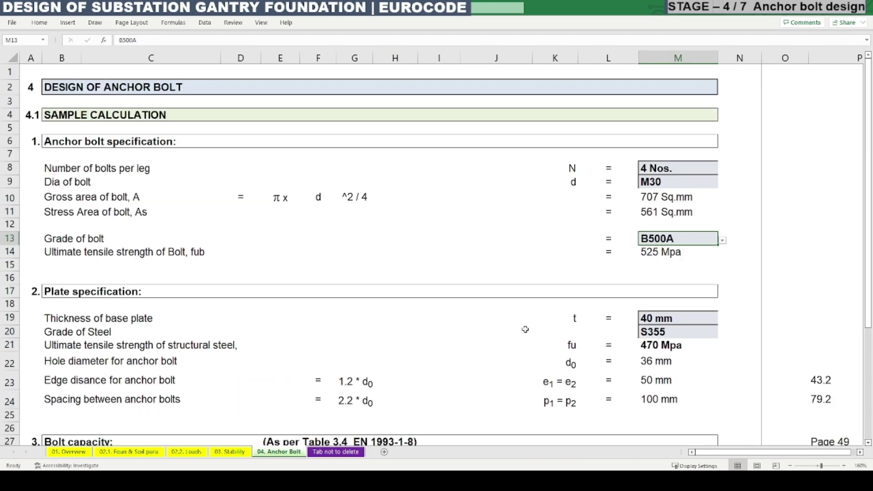
click(723, 241)
key(Escape)
click(659, 253)
double_click(660, 254)
key(Escape)
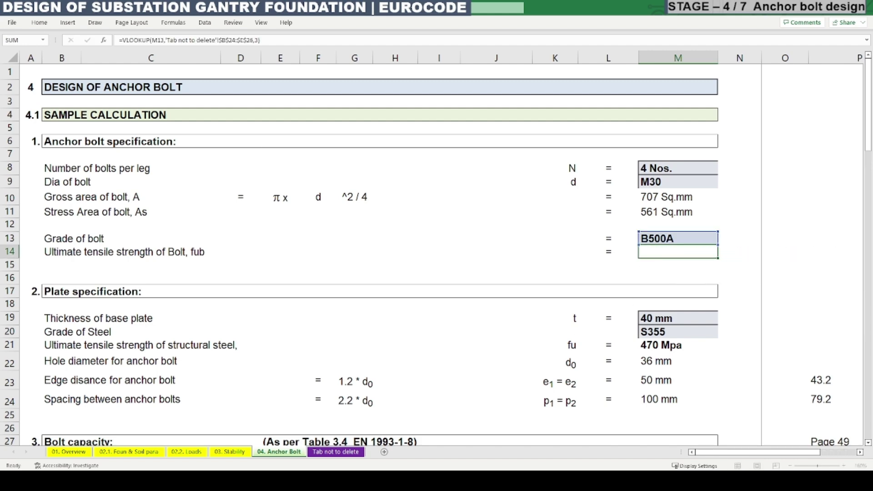
Step: Compare the VLOOKUP formula in M14 with its grade table on the "Tab not to delete" sheet
click(334, 452)
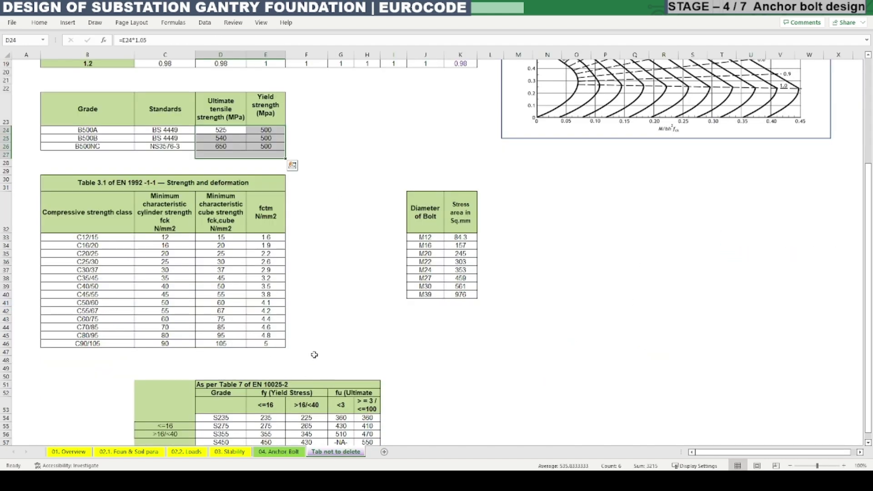
click(286, 452)
key(F2)
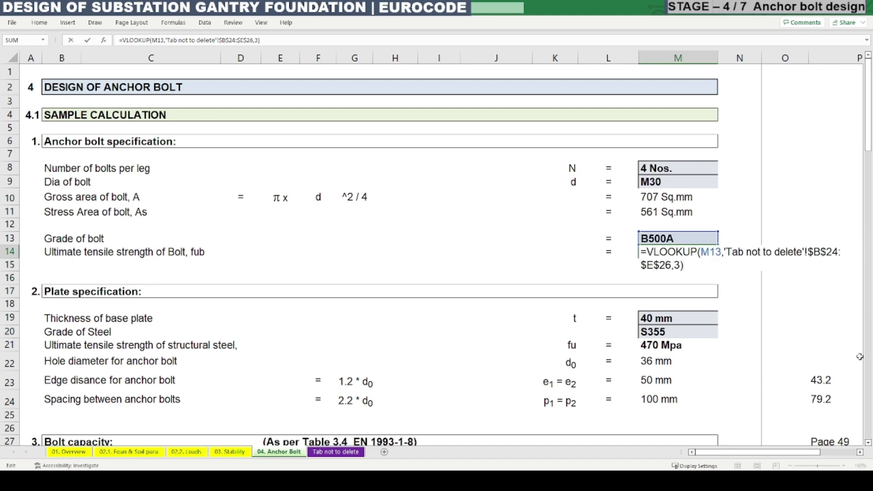
key(Escape)
Step: Review the plate specification section and the base plate thickness input in M19
scroll(333, 328, down, 1)
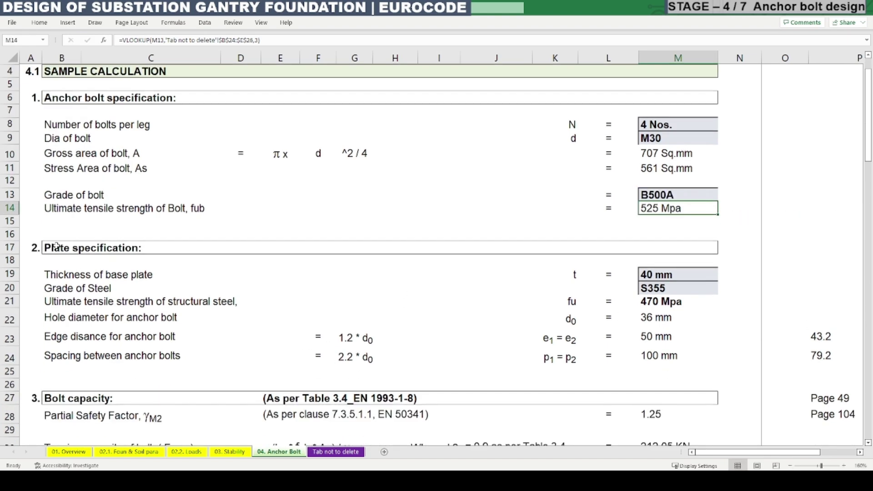
drag(47, 248, 785, 275)
click(225, 317)
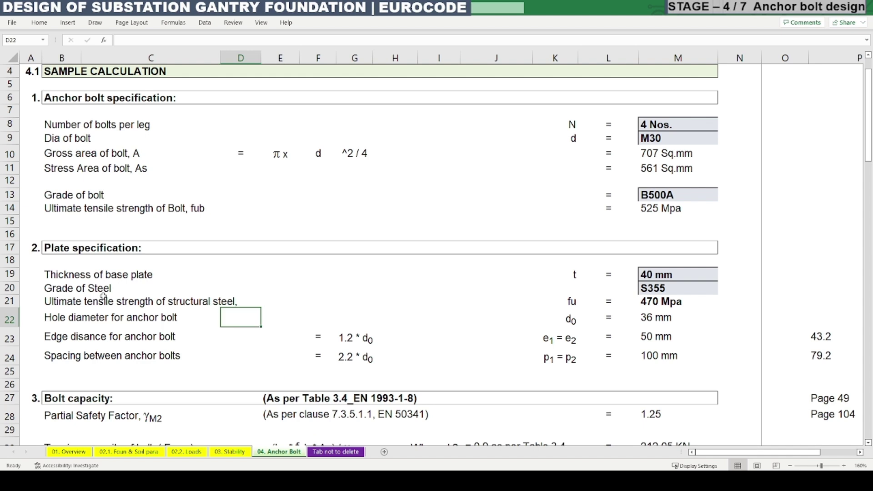
click(51, 276)
drag(51, 276, 156, 277)
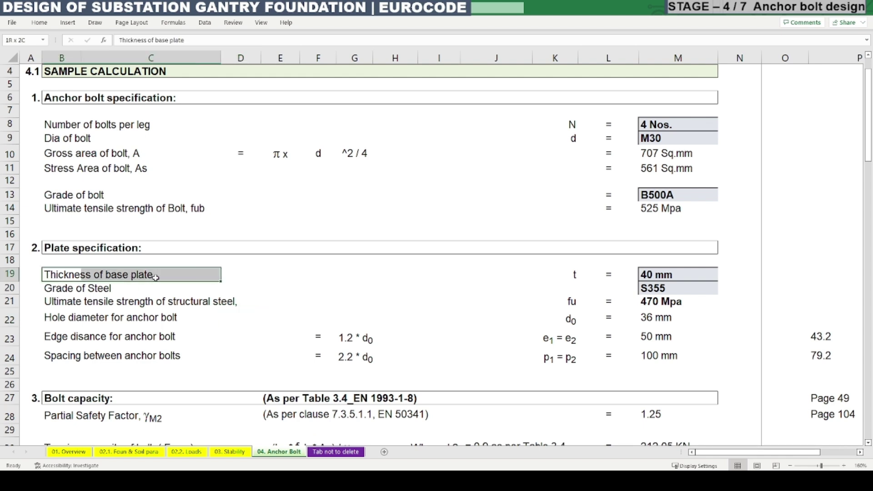
click(654, 275)
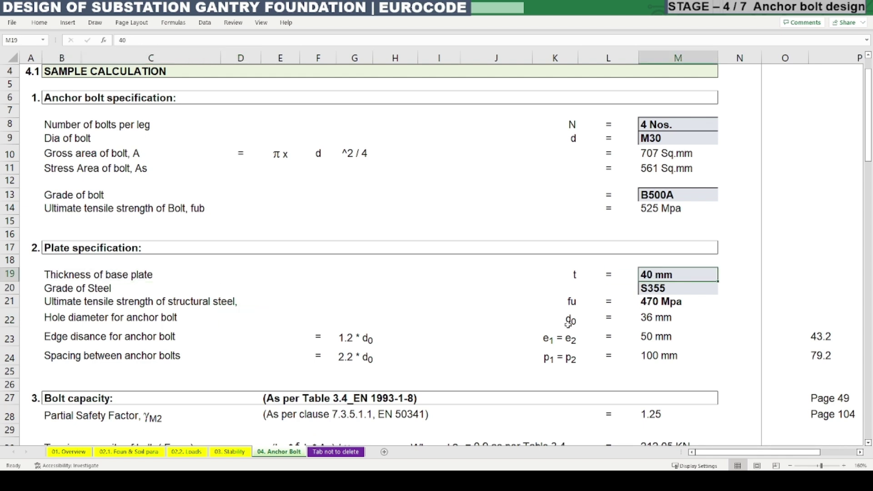
Step: Try steel grade S275 in M20 to compare the ultimate tensile strength, and set the grade back to S355
scroll(428, 356, down, 2)
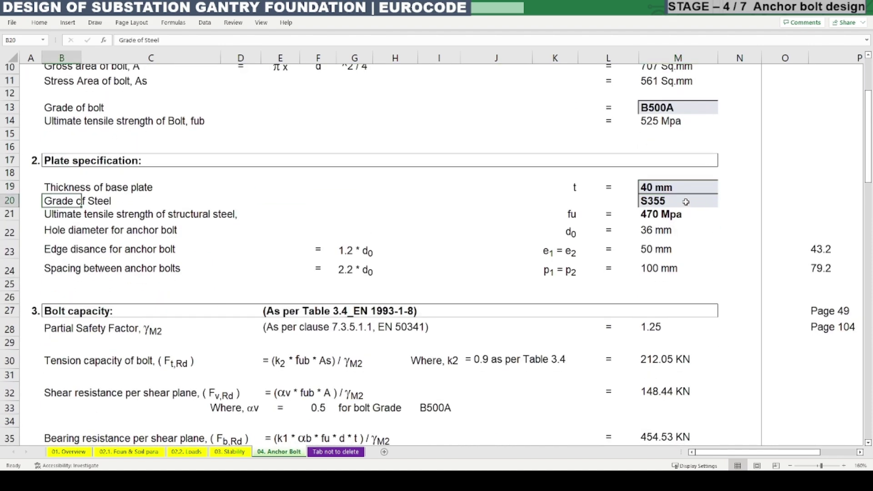
click(686, 202)
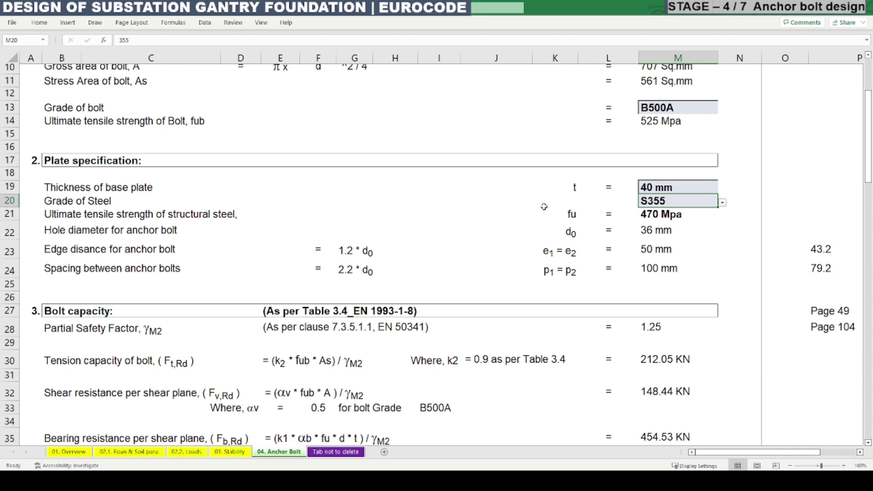
click(722, 203)
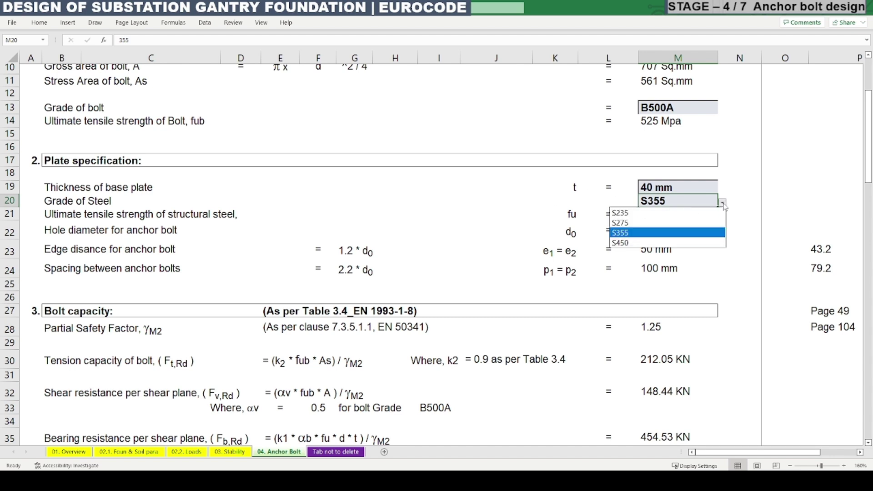
click(635, 224)
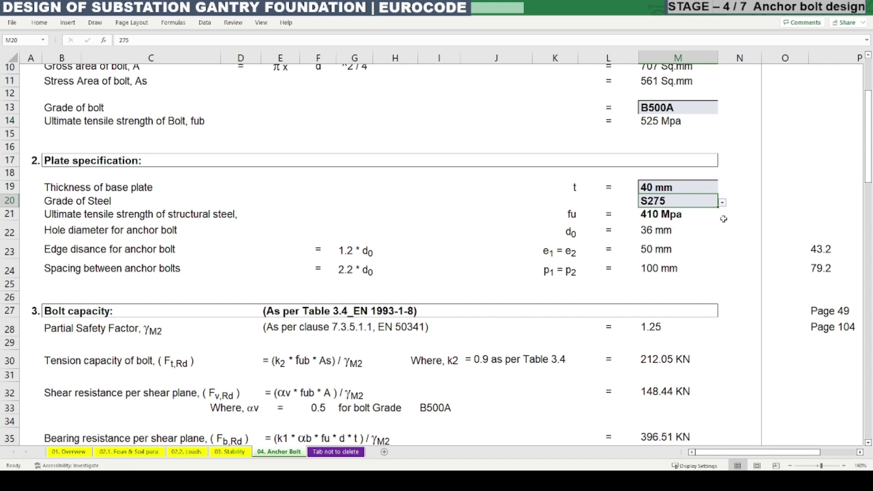
click(723, 204)
Step: Find the EN 10025-2 Table 7 data on the "Tab not to delete" sheet and examine its steel grades and yield stress columns
click(337, 452)
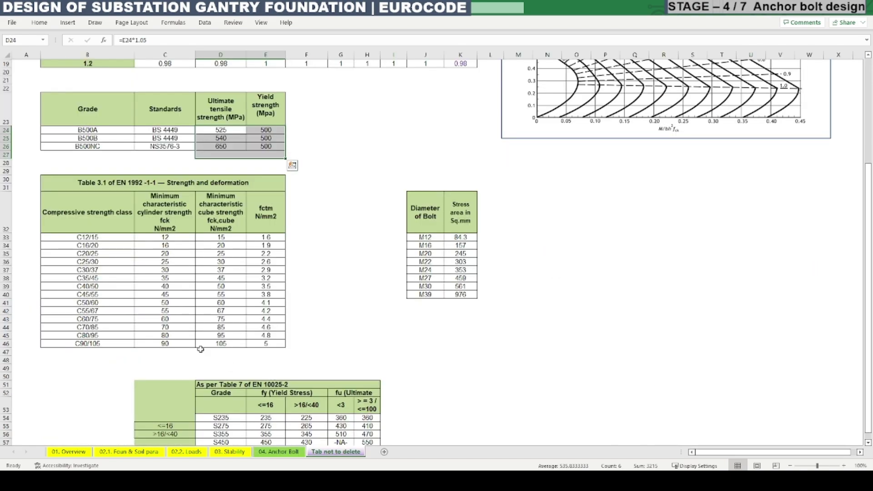
scroll(132, 326, up, 3)
scroll(161, 336, down, 5)
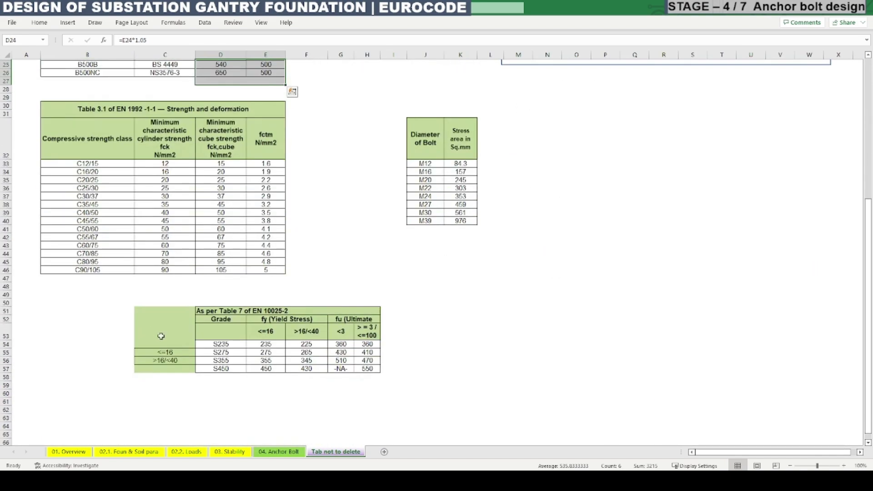
click(218, 309)
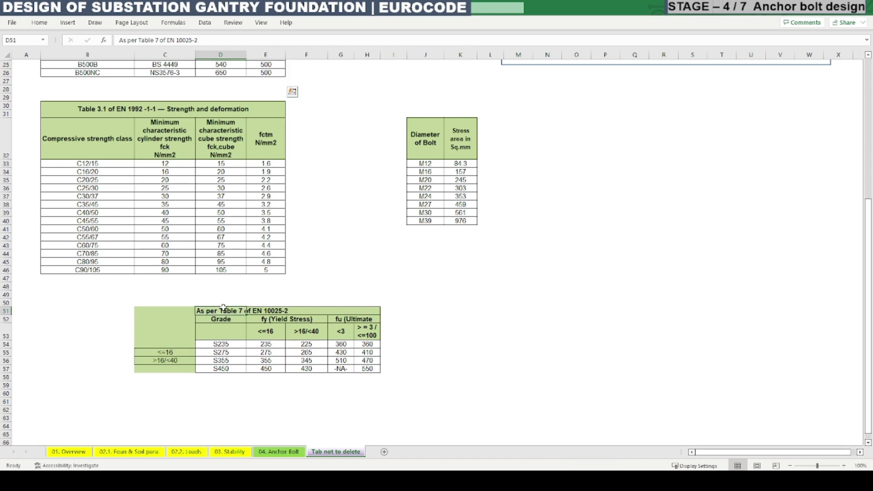
drag(223, 307, 301, 313)
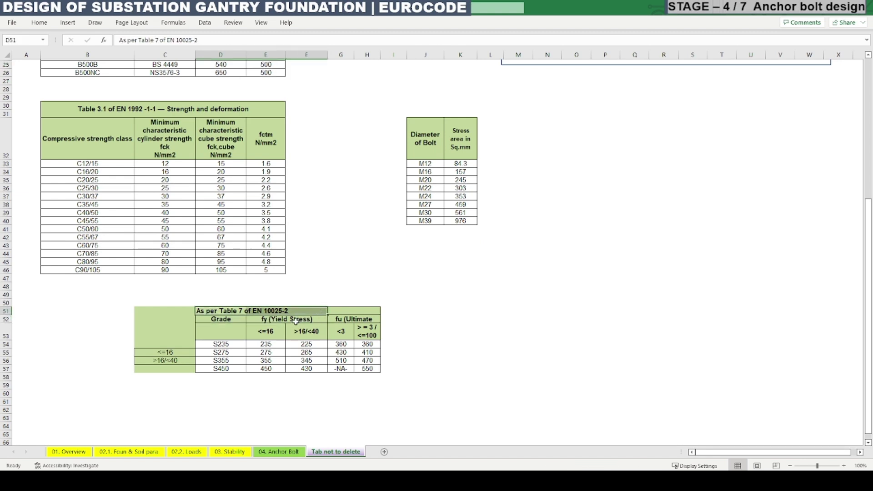
drag(232, 345, 236, 369)
drag(291, 320, 296, 369)
Step: Check the thickness classes in Table 7 and the yield and ultimate strengths they give for each steel grade in D54:H57
scroll(230, 396, up, 1)
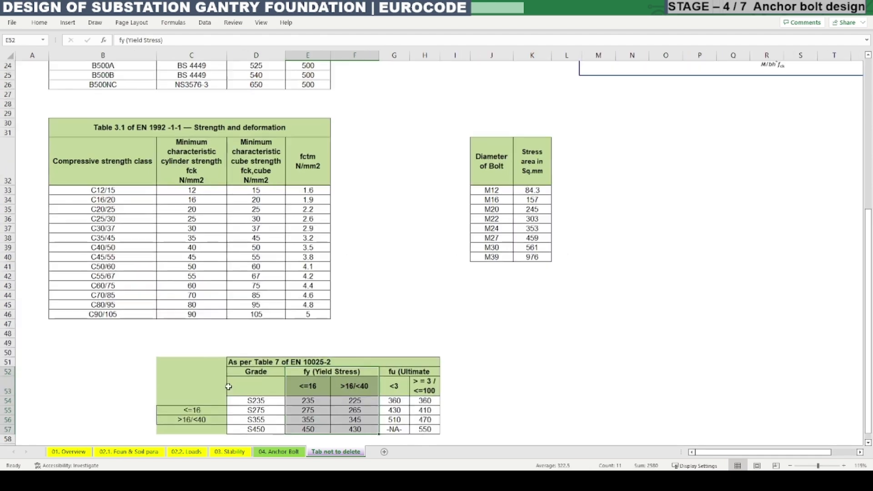
scroll(236, 379, down, 2)
click(192, 353)
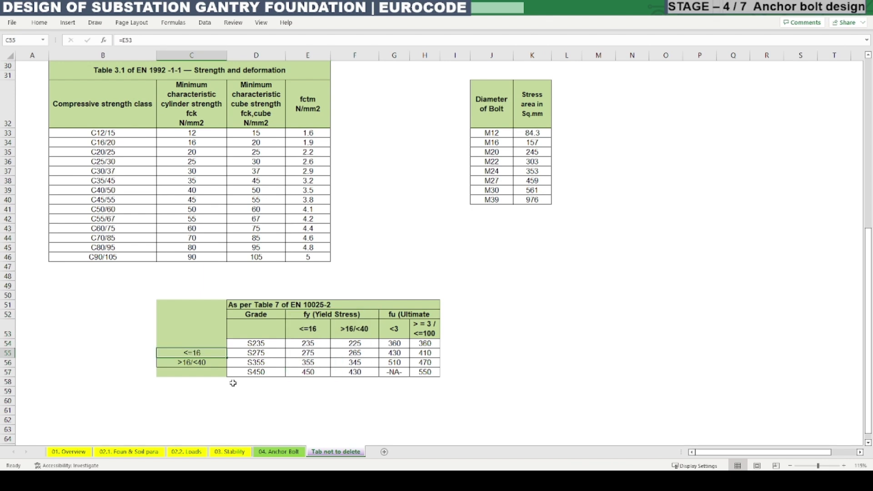
drag(269, 345, 268, 373)
drag(355, 344, 394, 382)
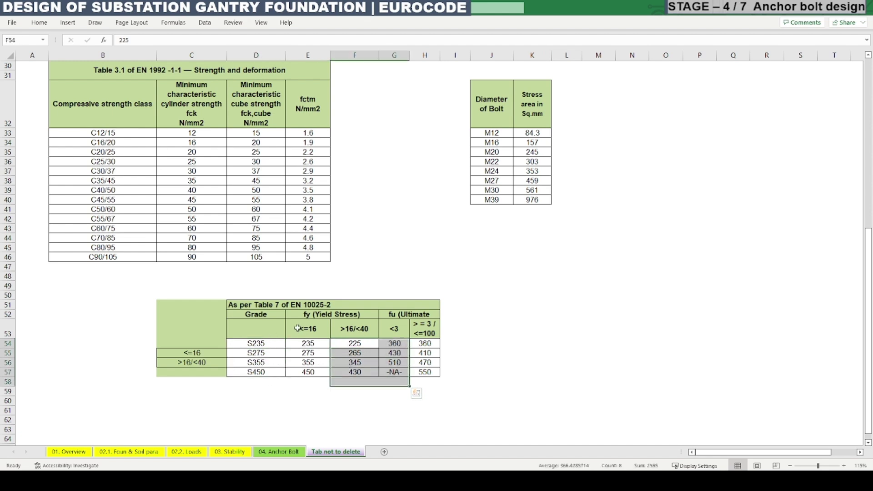
click(308, 354)
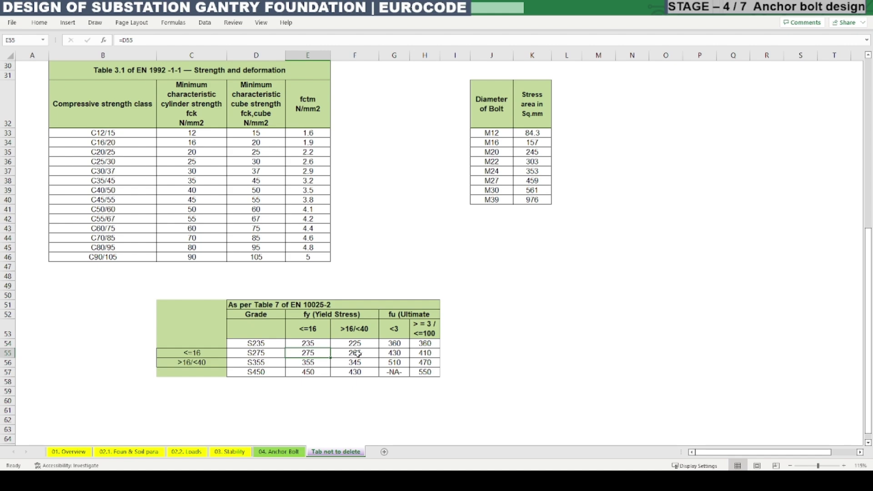
drag(263, 345, 430, 370)
Step: Inspect the VLOOKUP formula of the structural steel's ultimate tensile strength in M21 and check it against the Table 7 columns
click(279, 452)
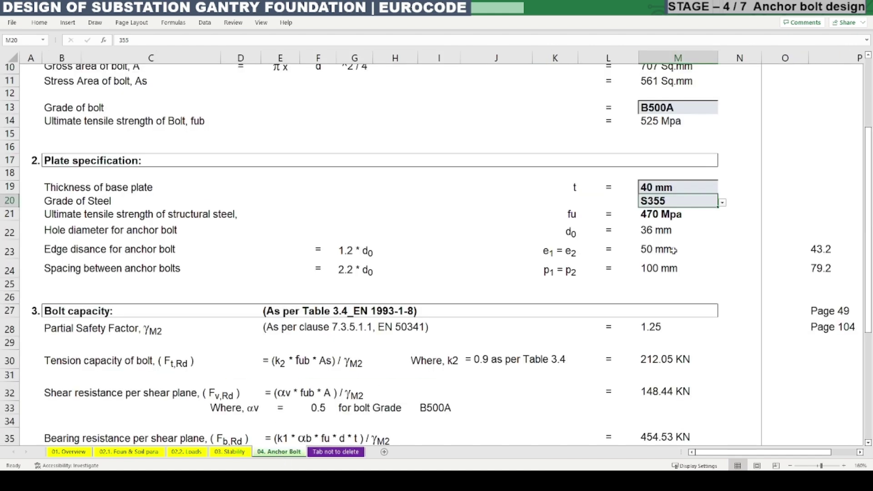
double_click(675, 216)
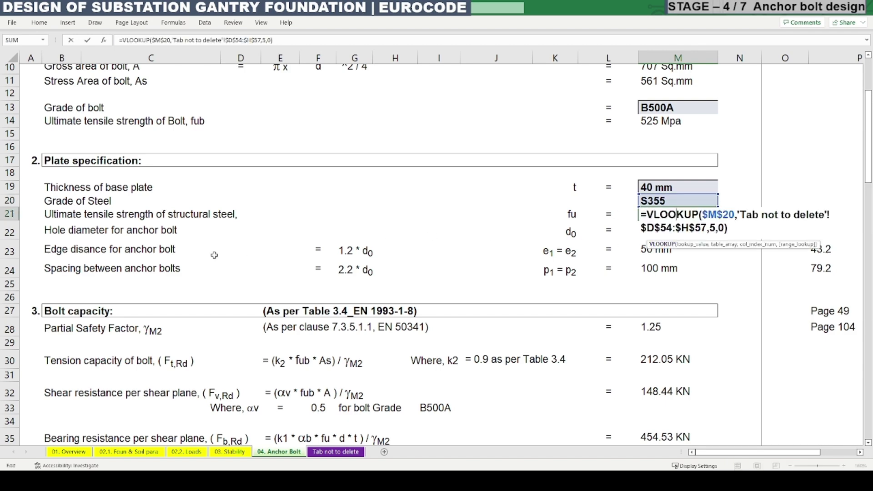
key(Escape)
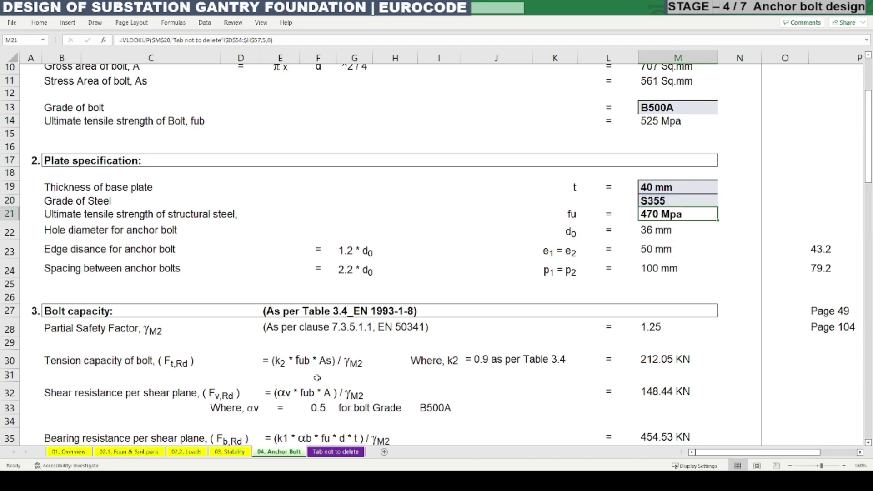
click(336, 451)
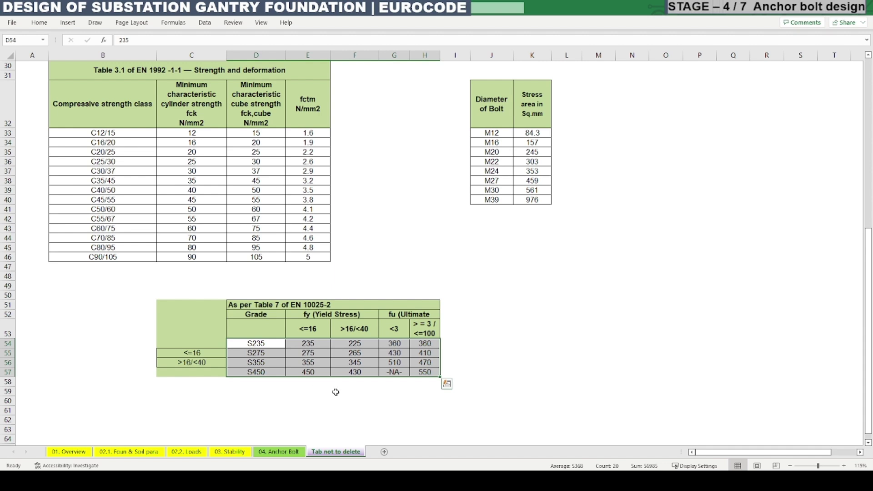
click(318, 352)
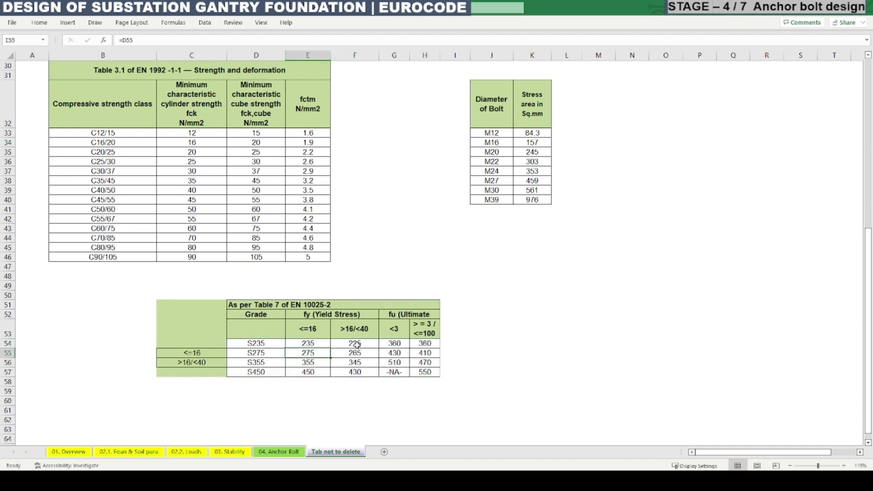
Step: Compare the Table 7 ultimate strengths for S235, S275 and S355, and recheck the M21 lookup formula on the "04. Anchor Bolt" sheet
click(371, 342)
click(429, 344)
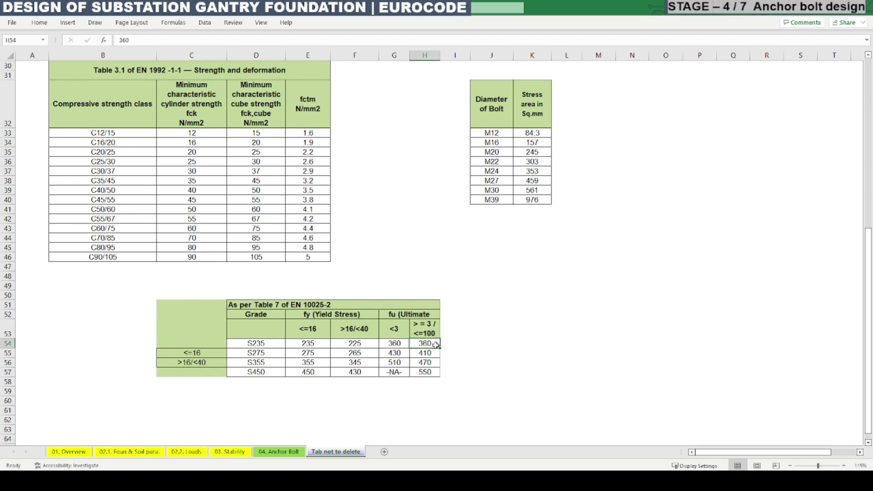
click(431, 354)
drag(246, 367, 310, 364)
click(406, 367)
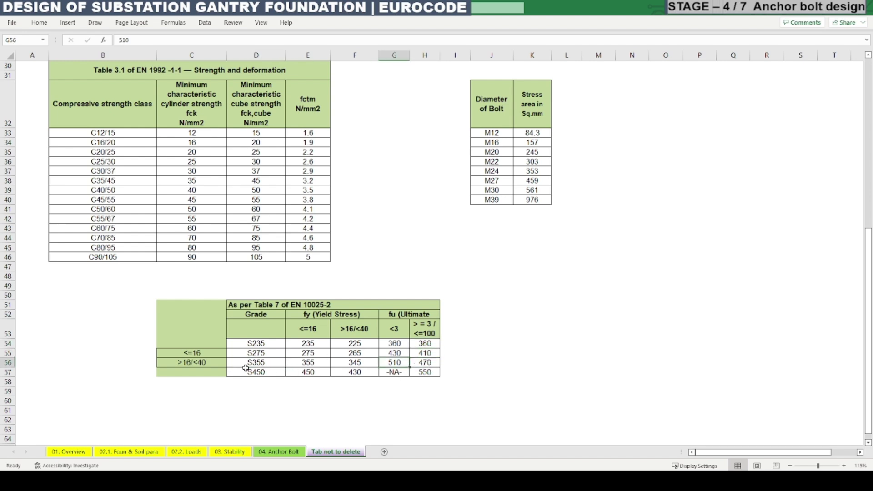
click(412, 360)
click(278, 452)
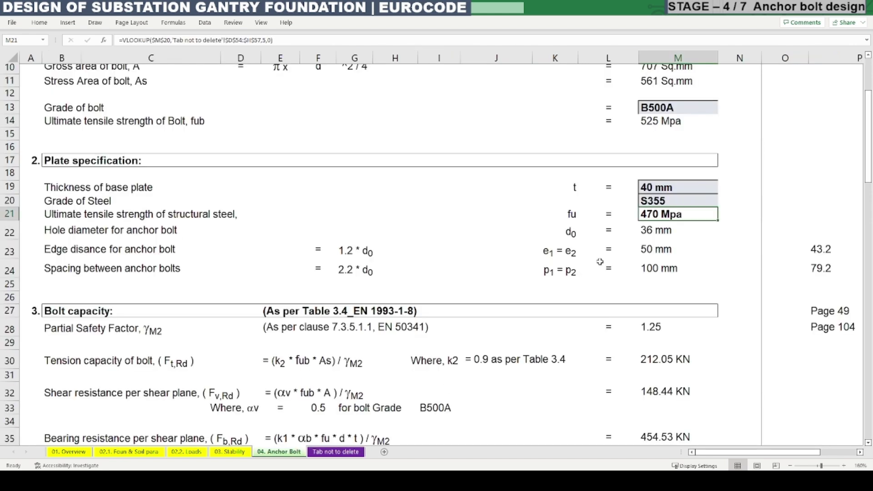
key(F2)
key(Escape)
Step: Inspect the anchor bolt hole diameter formula in M22 and trace its reference to the bolt diameter in M9
drag(56, 231, 291, 236)
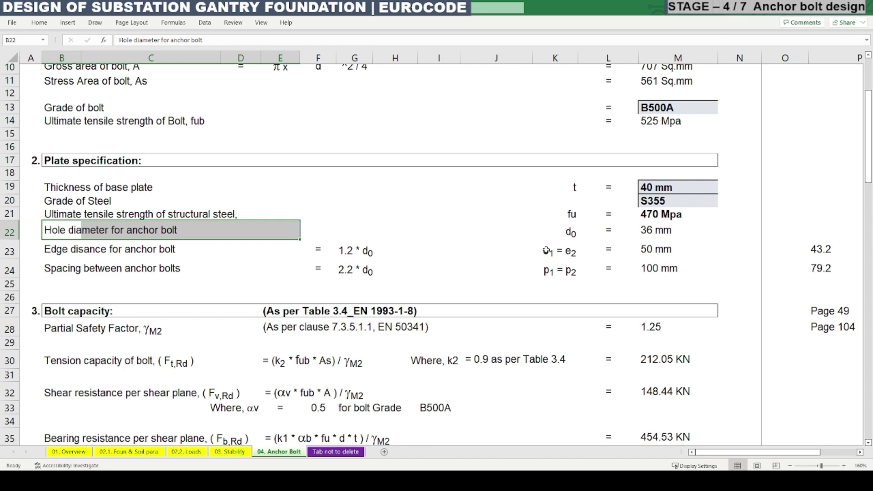
click(428, 250)
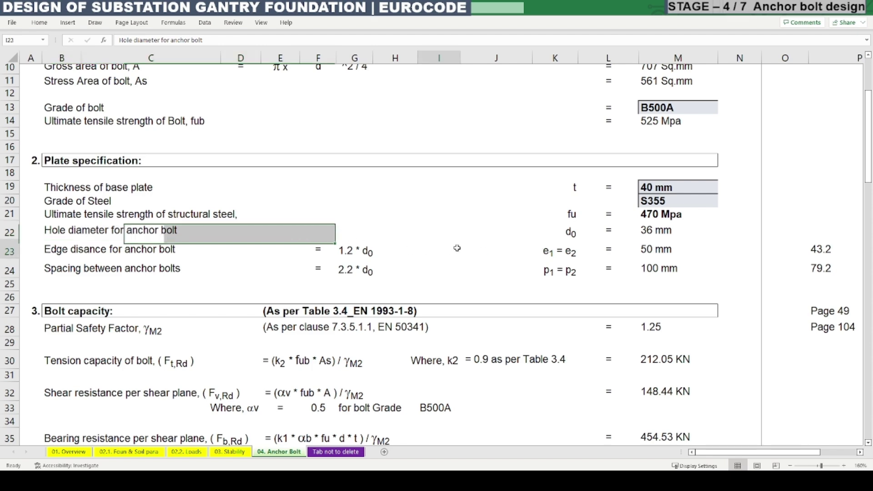
click(658, 231)
key(F2)
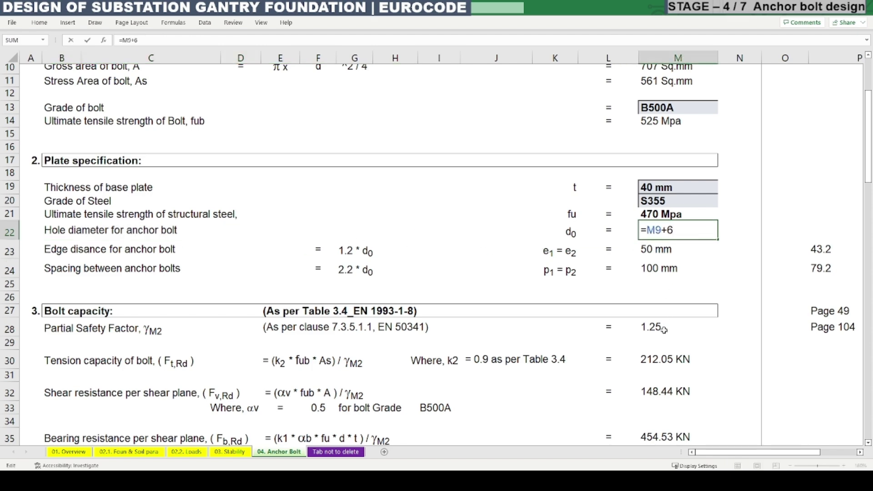
scroll(666, 330, up, 2)
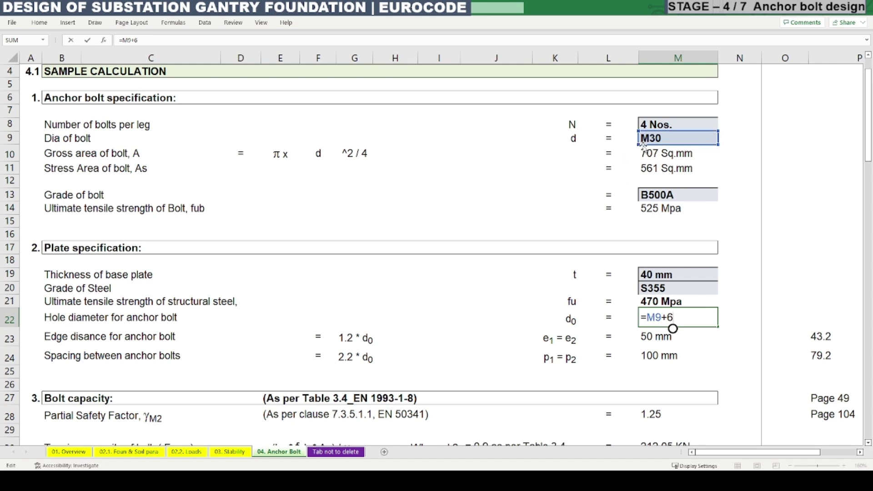
key(Escape)
Step: Match the d0 symbol in K22 to the hole diameter in M22 and check that cell's formula again
click(571, 319)
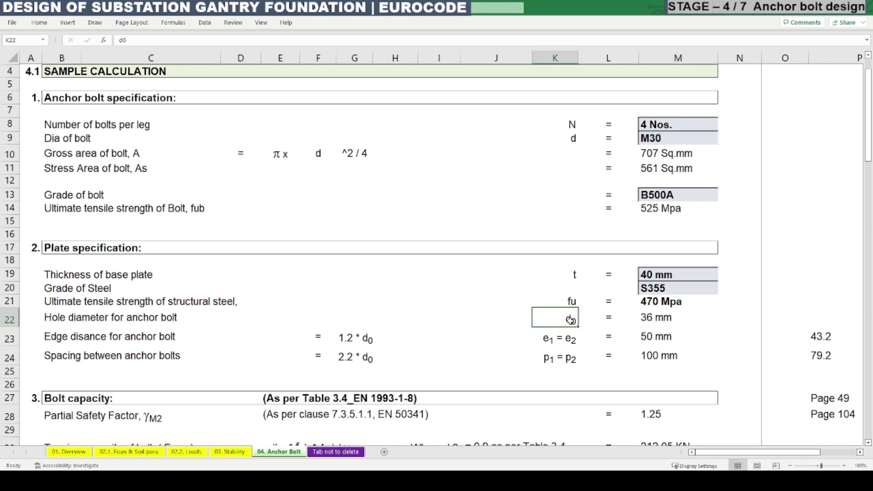
click(661, 320)
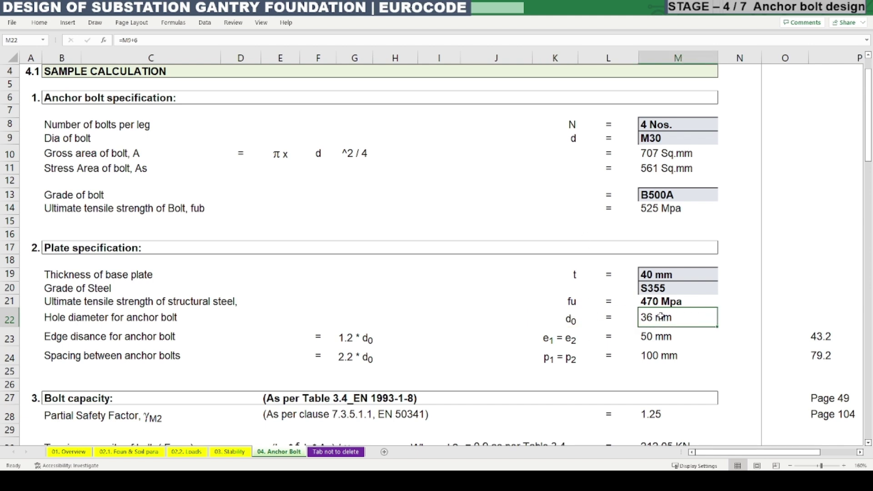
double_click(571, 320)
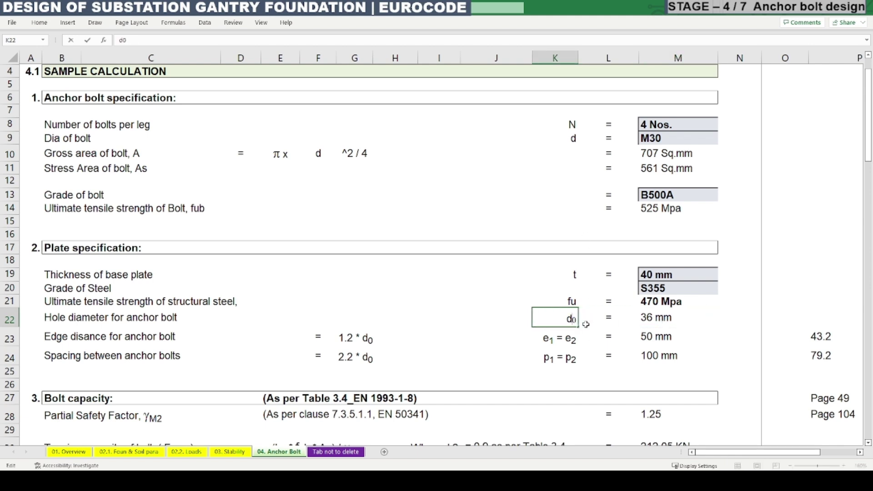
click(657, 323)
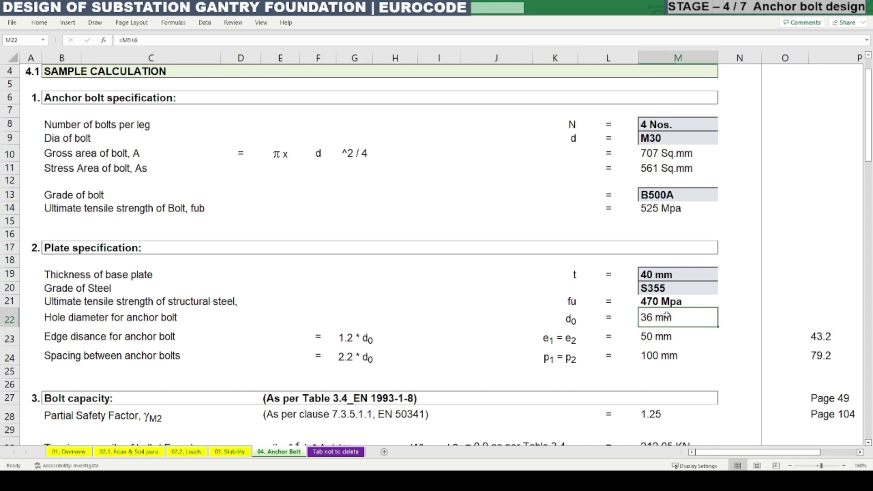
key(F2)
key(Escape)
Step: Review the edge distance row and check the CEILING formula in M23 against the 1.2 * d0 rule
drag(58, 342, 431, 336)
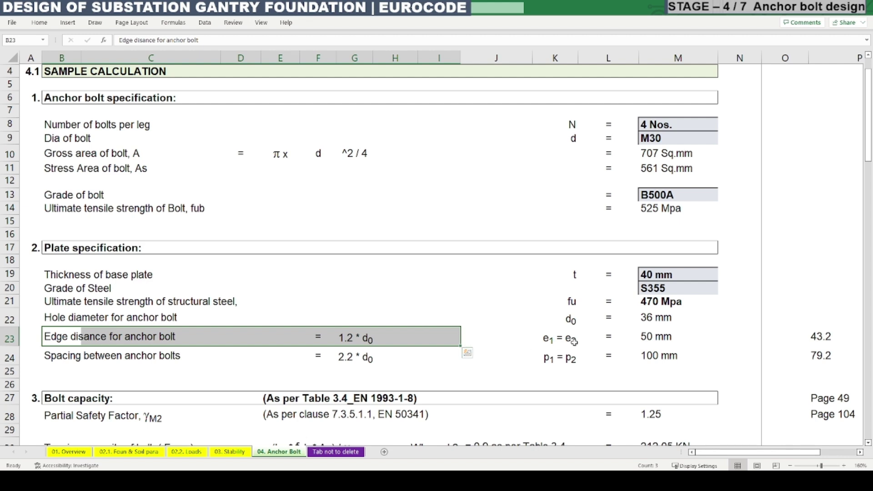
click(568, 343)
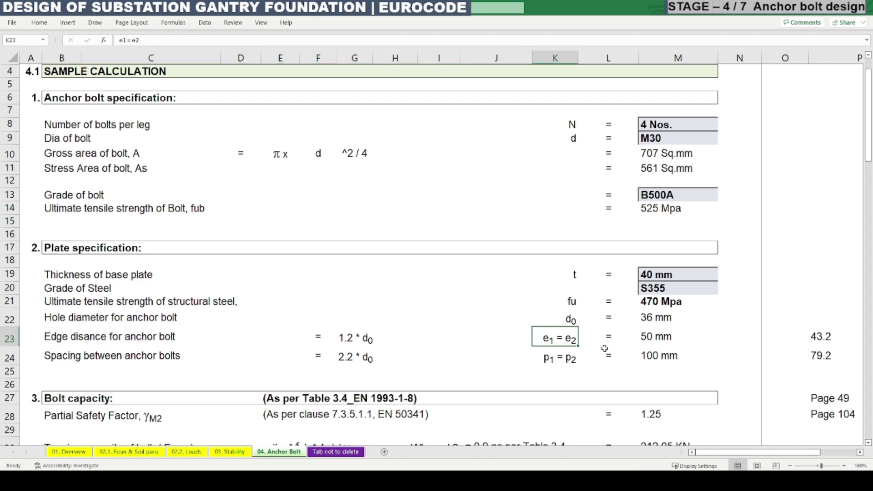
click(659, 341)
click(357, 337)
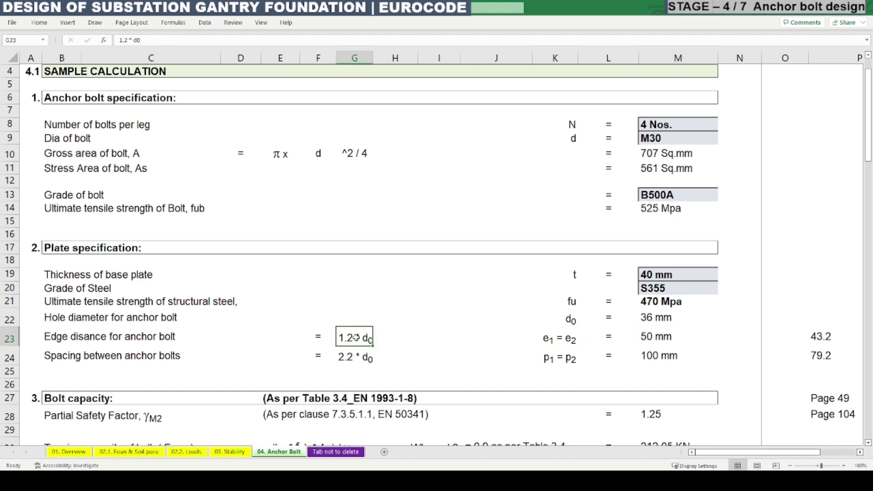
double_click(660, 340)
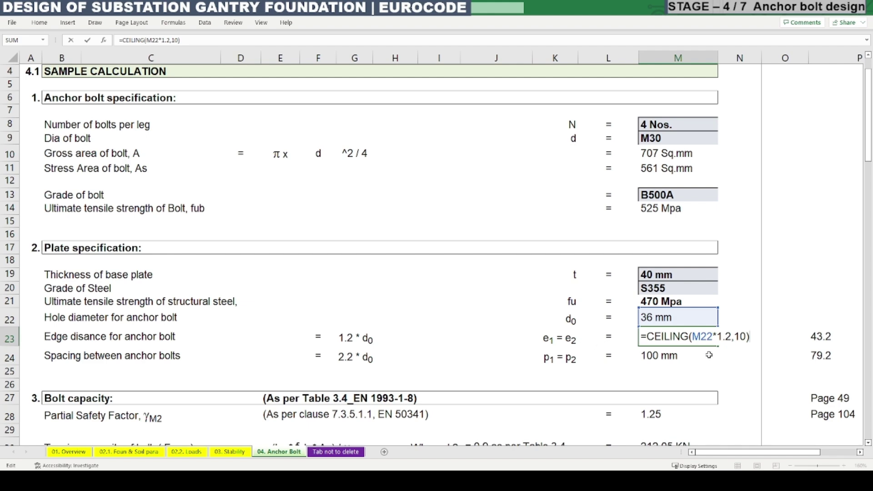
key(Escape)
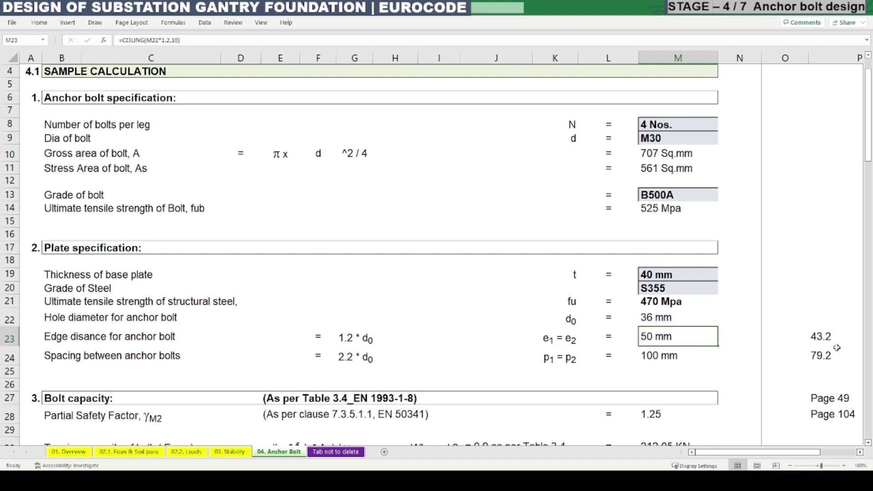
Step: Inspect the unrounded edge distance formula in P23 and compare it with the rounded one in M23
double_click(811, 336)
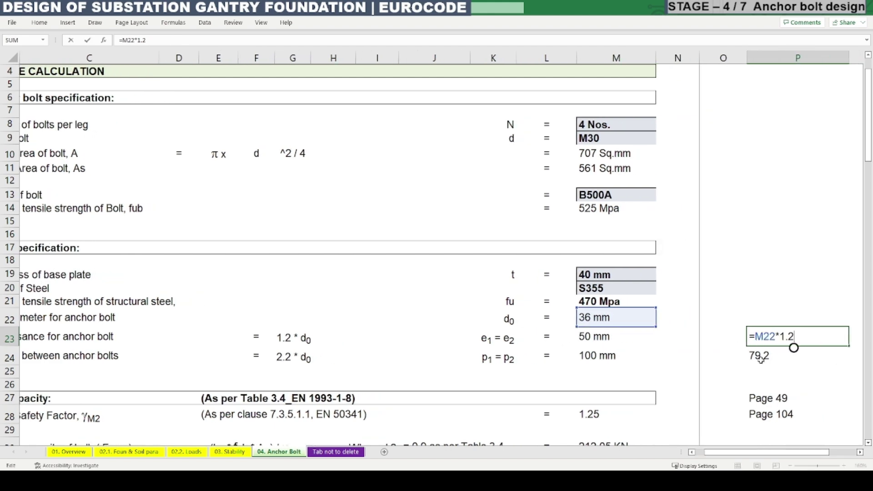
key(Escape)
click(592, 346)
key(F2)
key(Escape)
Step: Go through the anchor bolt spacing row from its label in B24 to the spacing value in M24
click(142, 357)
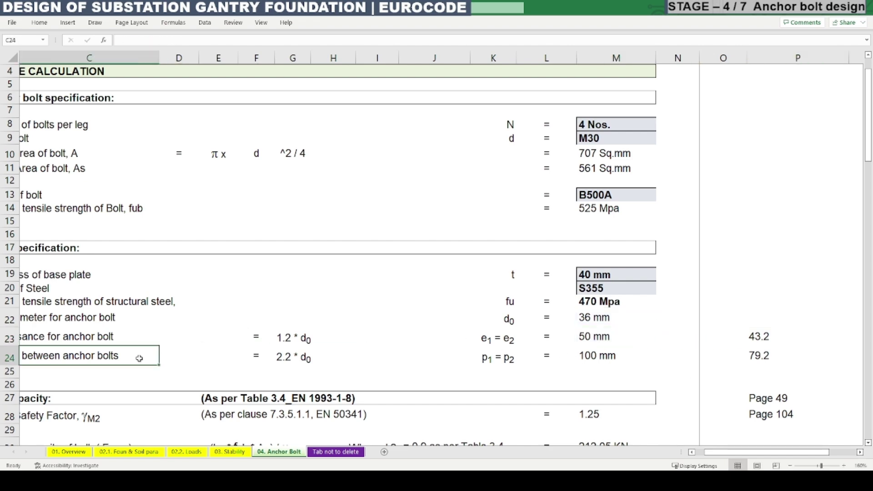
key(Left)
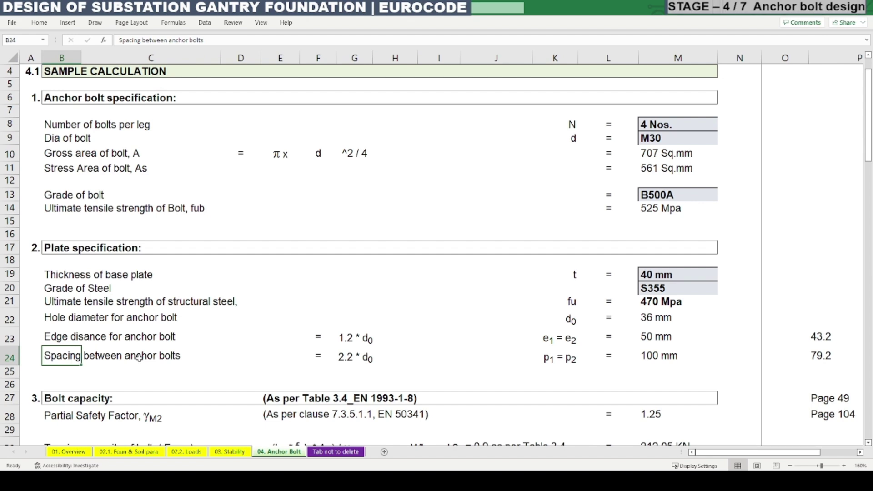
key(Right)
key(Right)
key(Right)
key(Right)
key(Right)
key(Right)
key(Right)
key(Right)
key(Right)
key(Right)
key(Right)
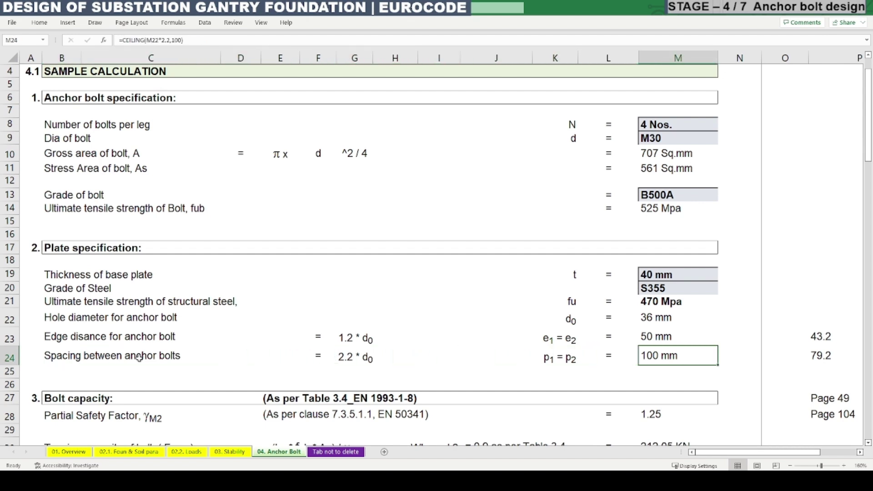
Step: Check the CEILING formula for bolt spacing in M24 against the 2.2 * d0 rule and the hole diameter
click(354, 371)
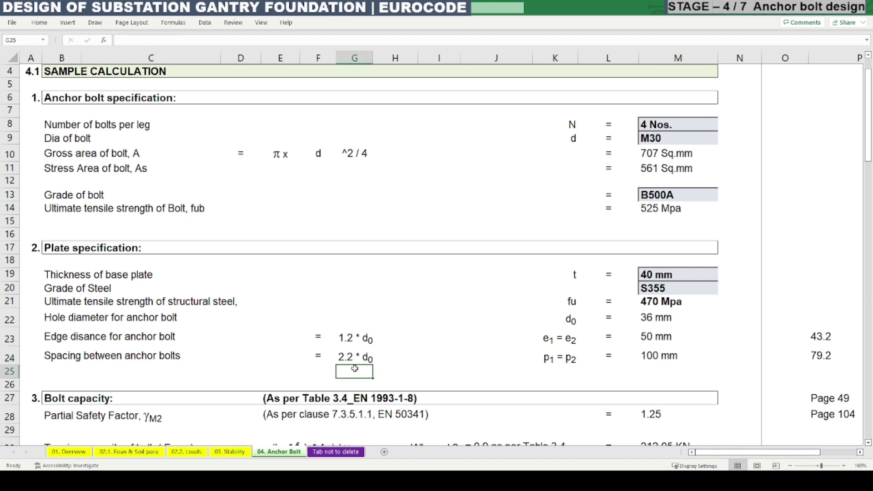
click(354, 361)
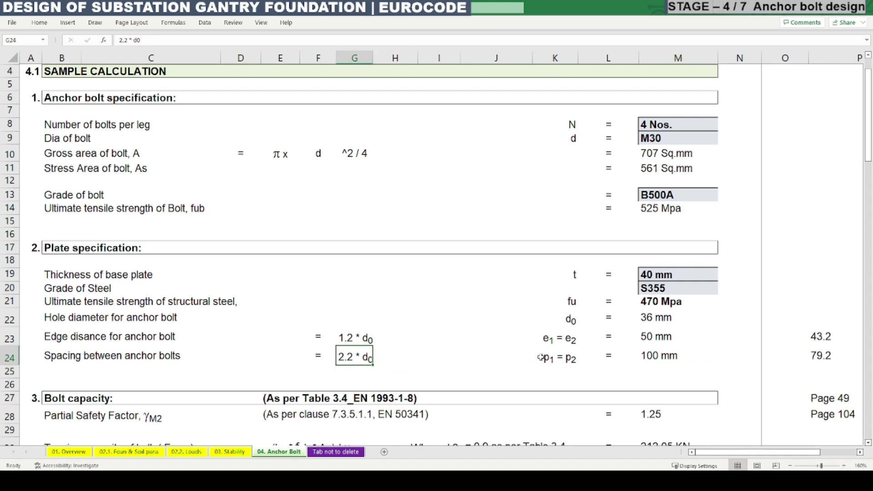
click(571, 323)
click(656, 324)
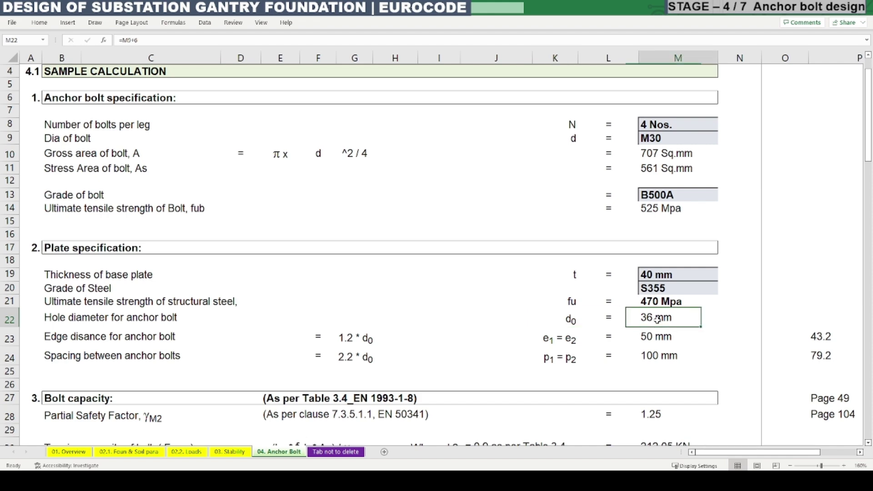
double_click(660, 358)
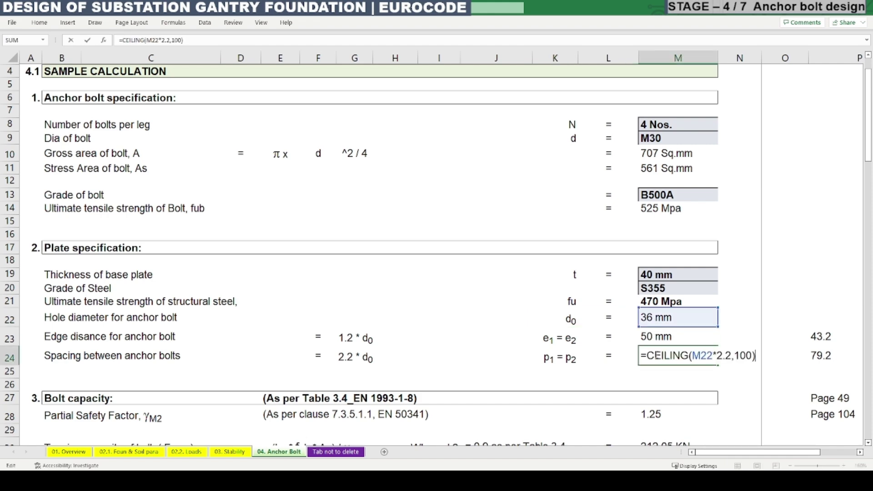
key(Escape)
Step: Inspect the unrounded bolt spacing formula in P24 and compare it with the rounded one in M24
double_click(818, 357)
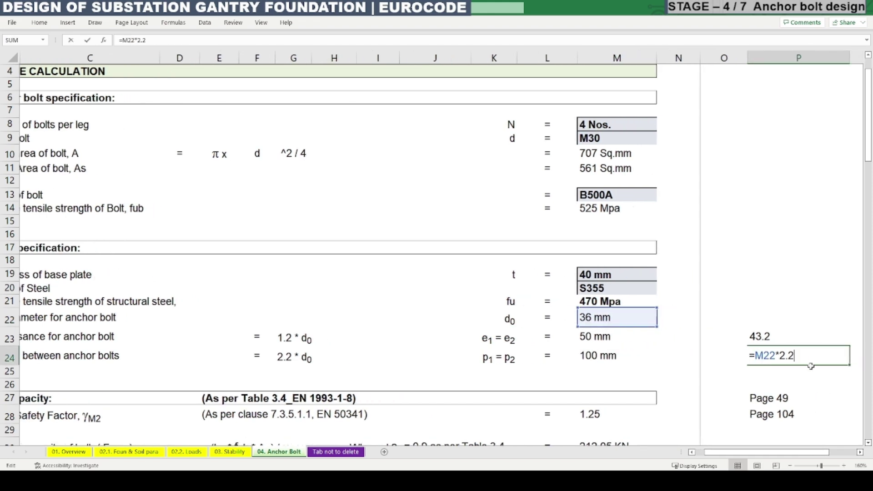
key(Escape)
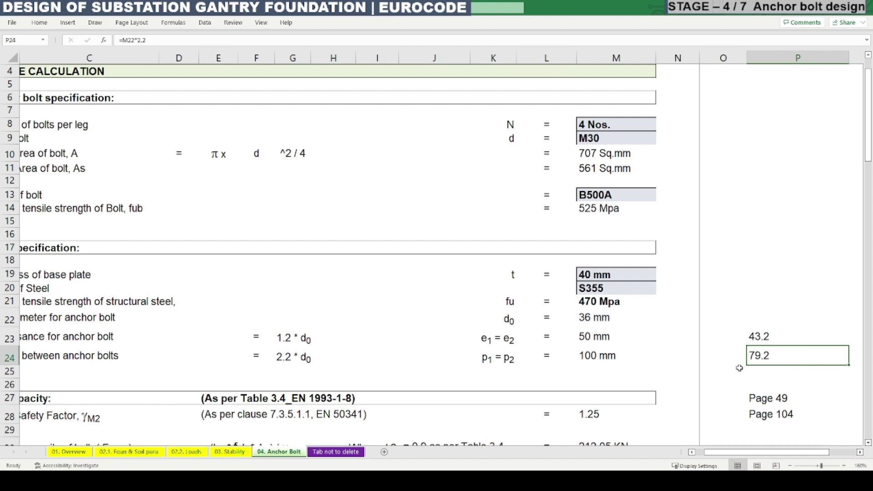
click(590, 357)
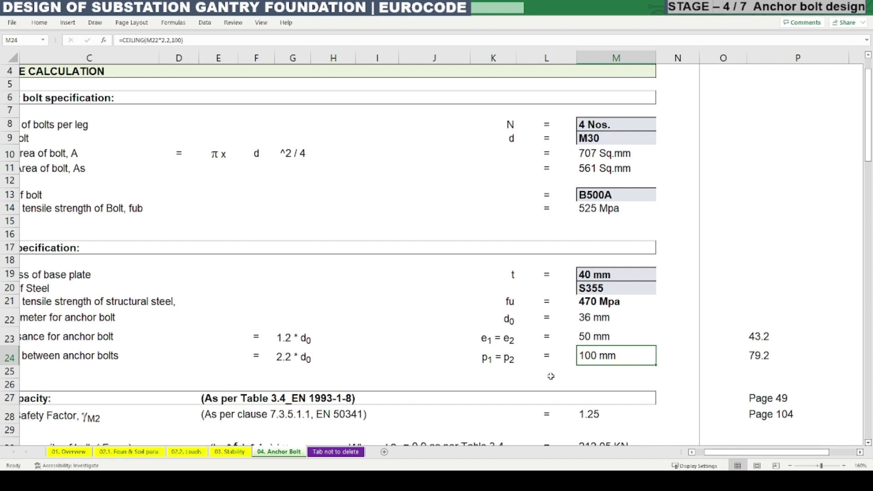
key(F2)
key(Escape)
Step: Return to the spacing label in B24 and review the anchor bolt and plate specification items in B6:C25
key(Left)
key(Left)
key(Left)
key(Left)
key(Left)
key(Left)
key(Left)
key(Left)
key(Left)
key(Left)
key(Left)
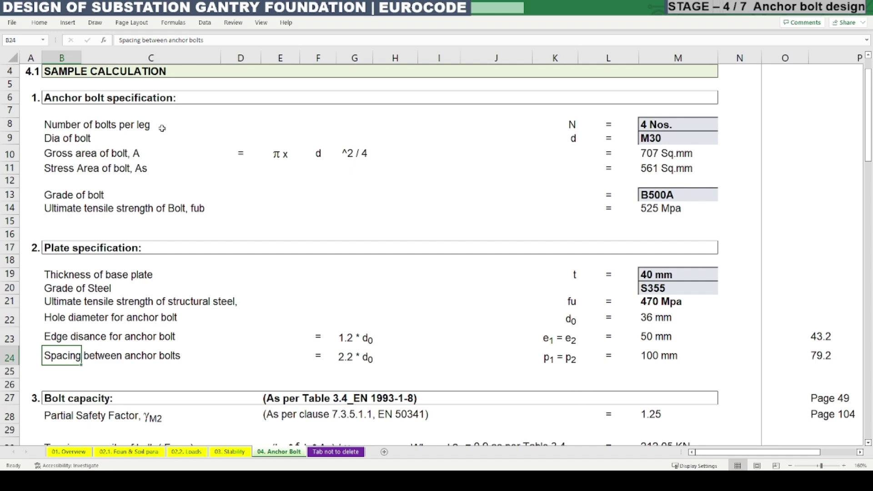
drag(49, 97, 225, 378)
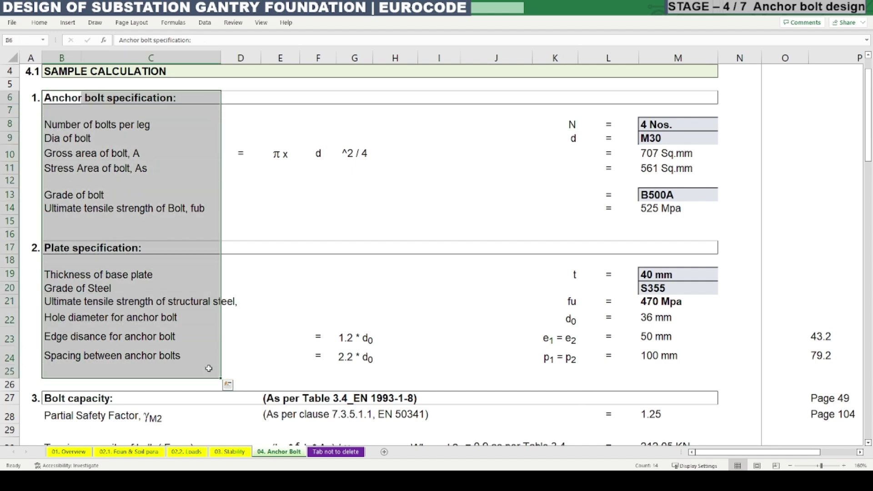
click(473, 300)
Step: Find the bolt capacity section and examine its tension capacity, shear resistance and bearing resistance entries
scroll(373, 314, down, 4)
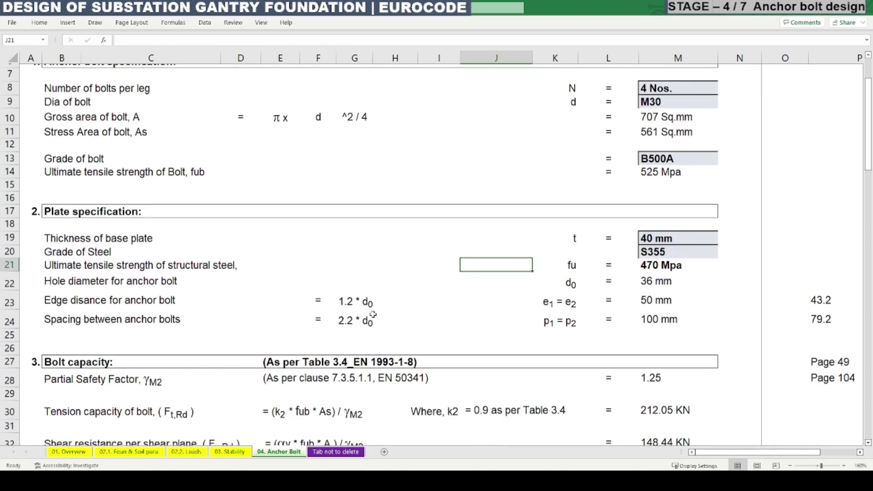
scroll(373, 317, down, 3)
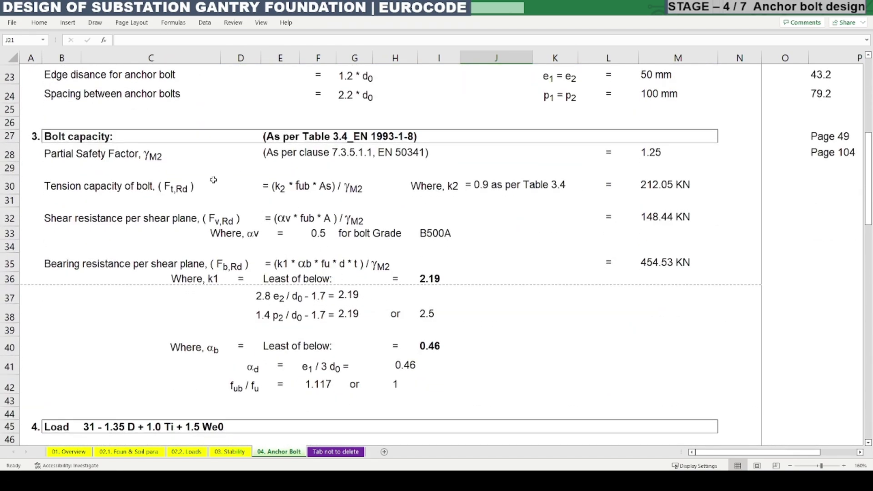
scroll(84, 230, up, 1)
drag(84, 231, 176, 317)
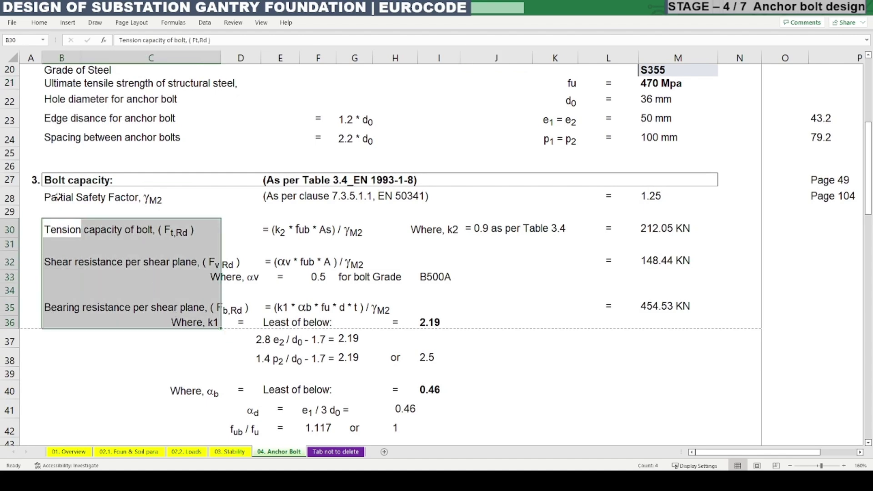
Step: Examine the partial safety factor γM2 in row 28 and its reference to clause 7.3.5.1.1 of EN 50341
click(57, 197)
scroll(224, 238, up, 1)
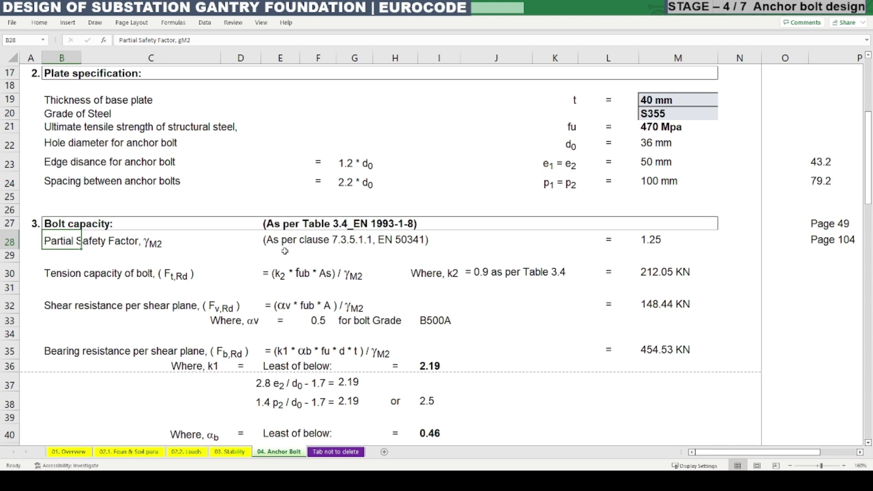
drag(80, 241, 318, 241)
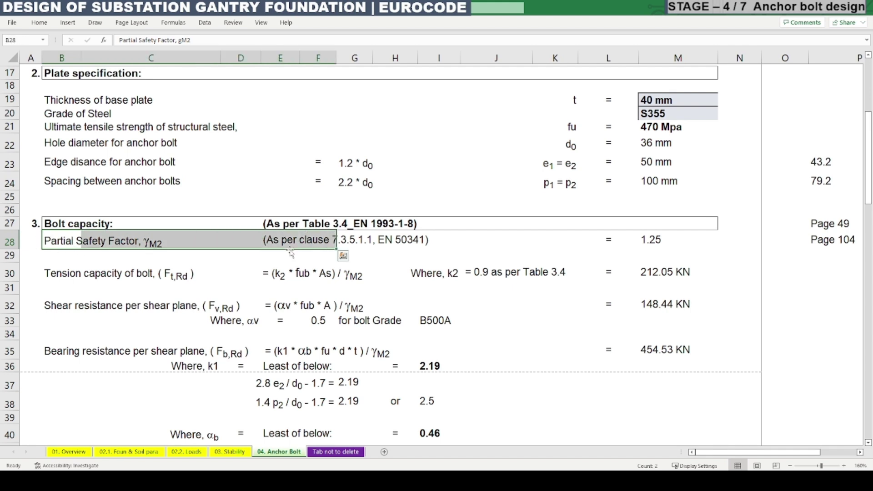
click(397, 240)
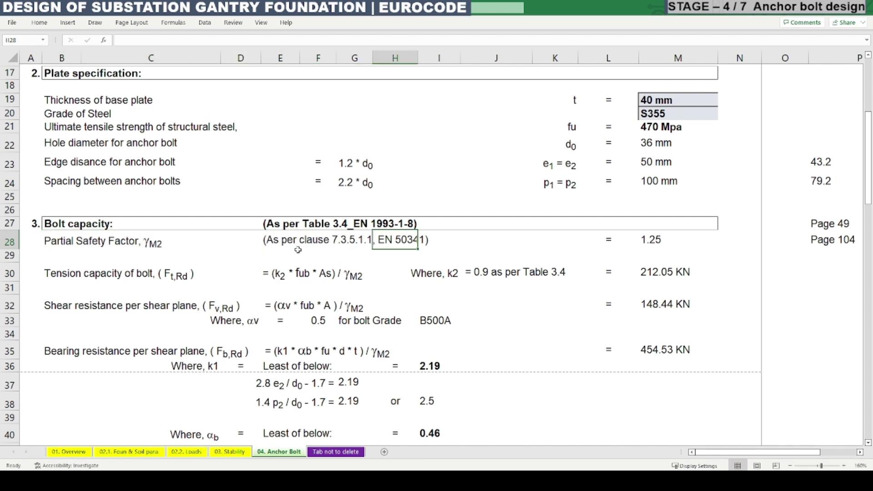
Step: Switch to the EN 50341-1 PDF at page 104 and examine the γM2 partial safety factor in clause 7.3.5.1.1
click(397, 263)
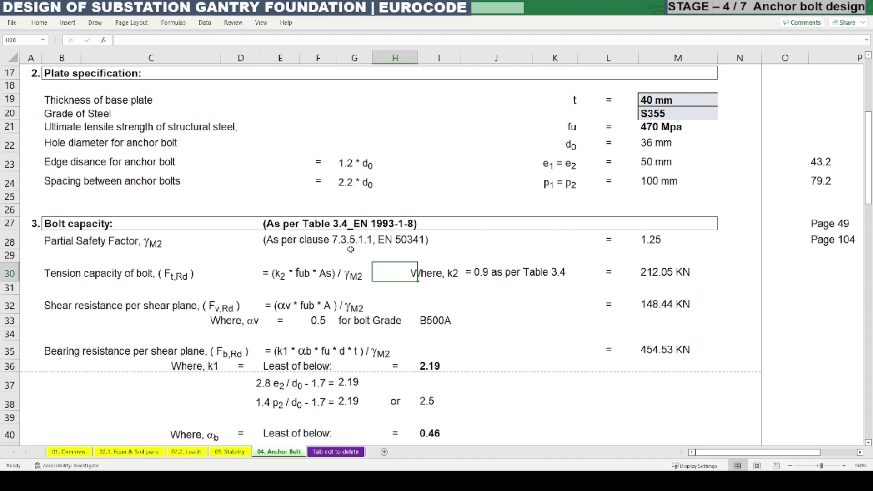
click(312, 252)
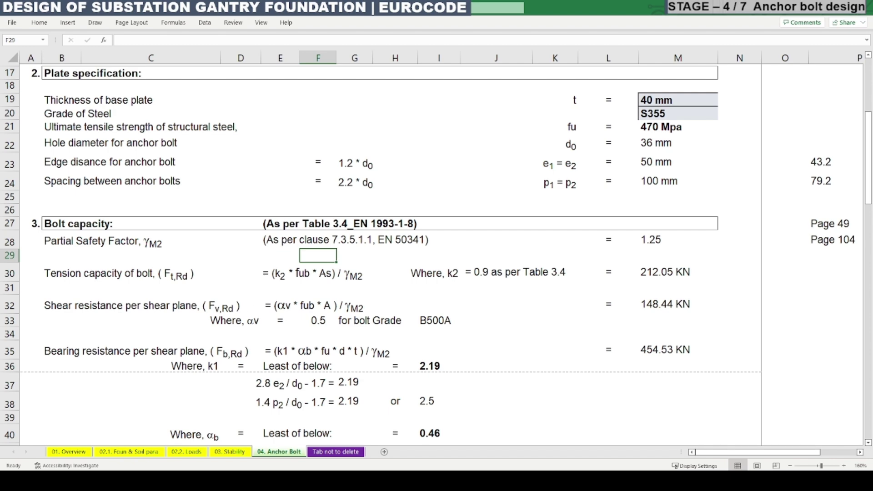
mouse_move(38, 446)
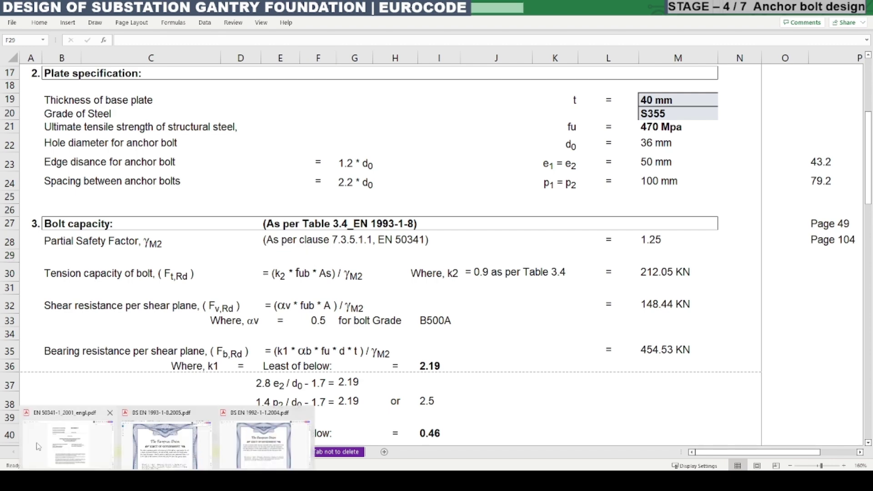
click(85, 452)
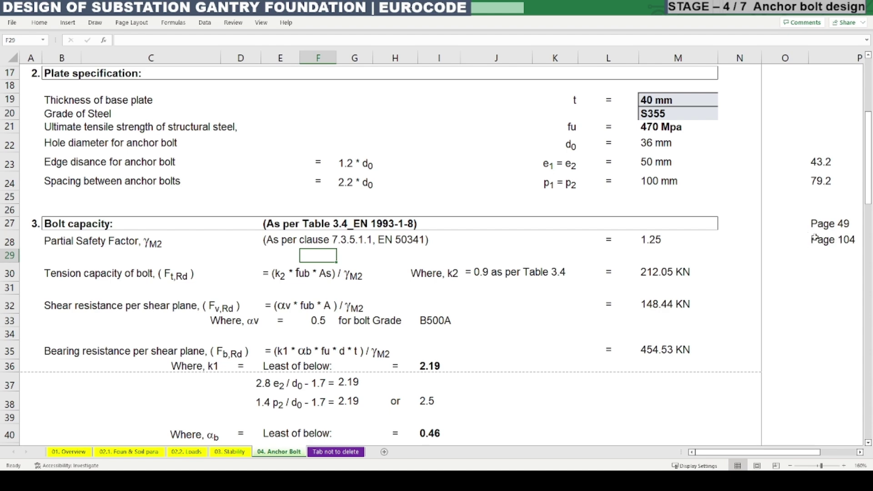
click(825, 240)
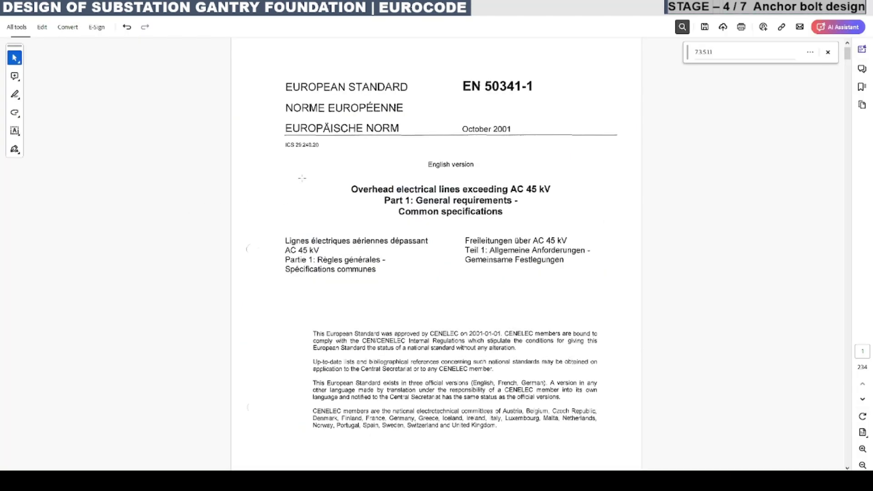
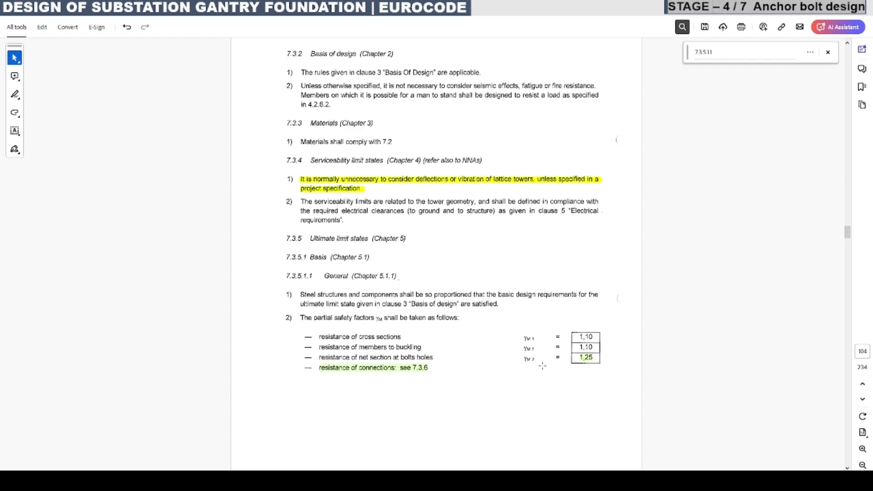
scroll(543, 366, down, 3)
ctrl+scroll(664, 365, up, 3)
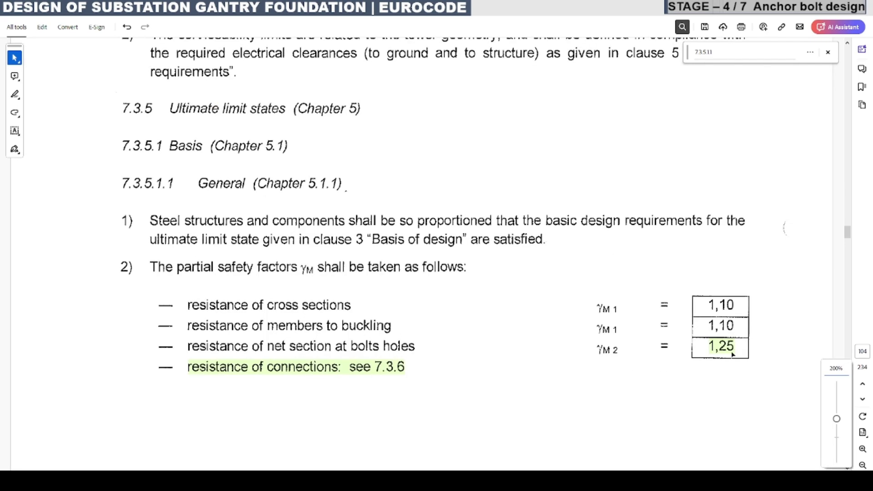
Step: Return to the workbook and review the γM2 value in M28, the Table 3.4 reference in E27 and its page note in P27
key(alt+Tab)
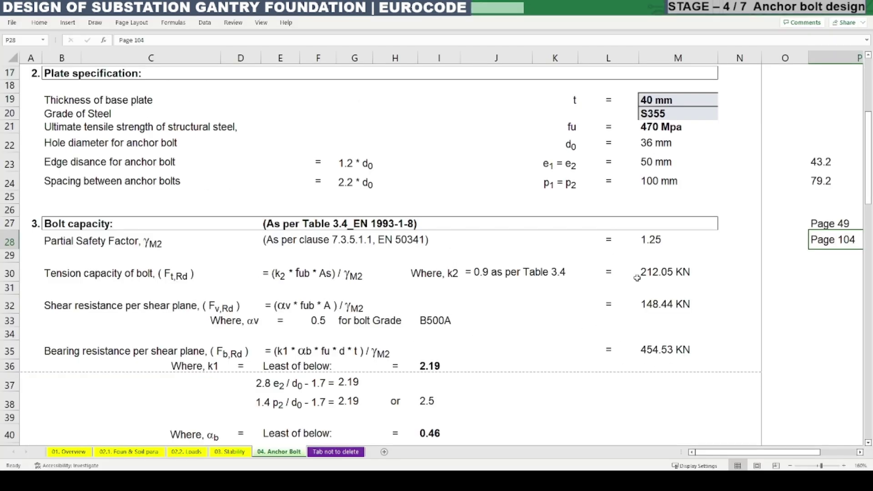
click(654, 243)
click(613, 279)
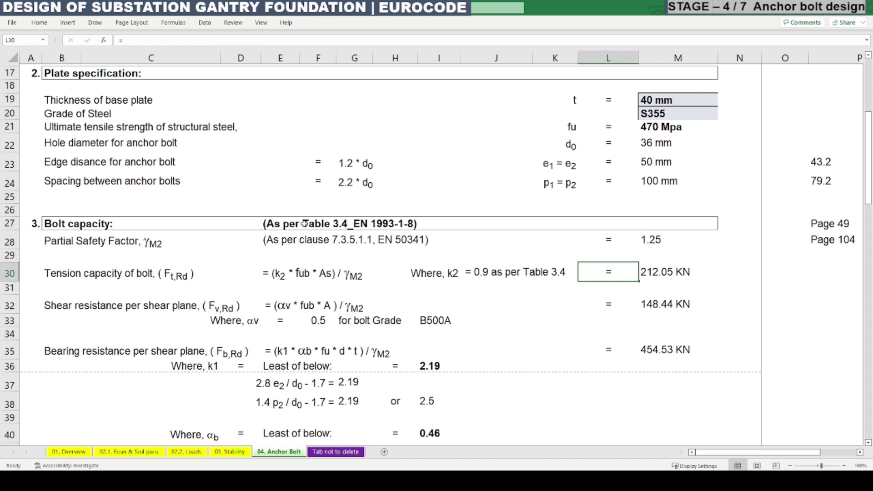
drag(265, 223, 408, 220)
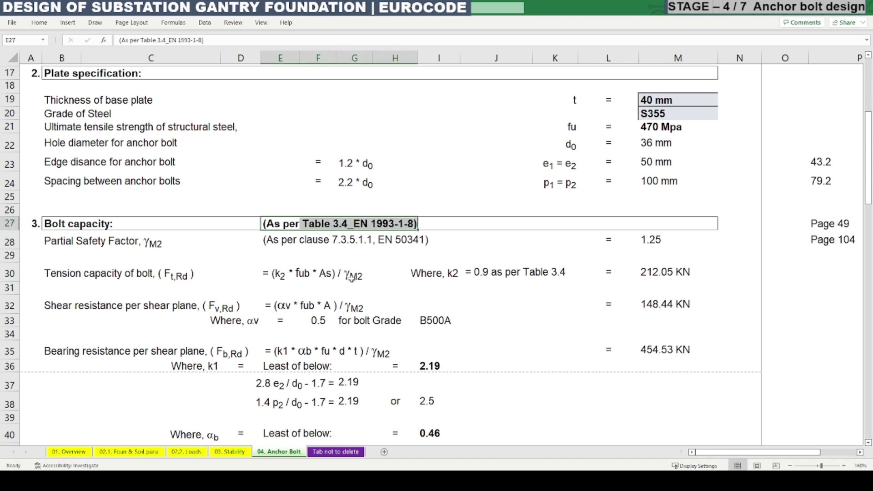
click(308, 289)
scroll(308, 289, up, 1)
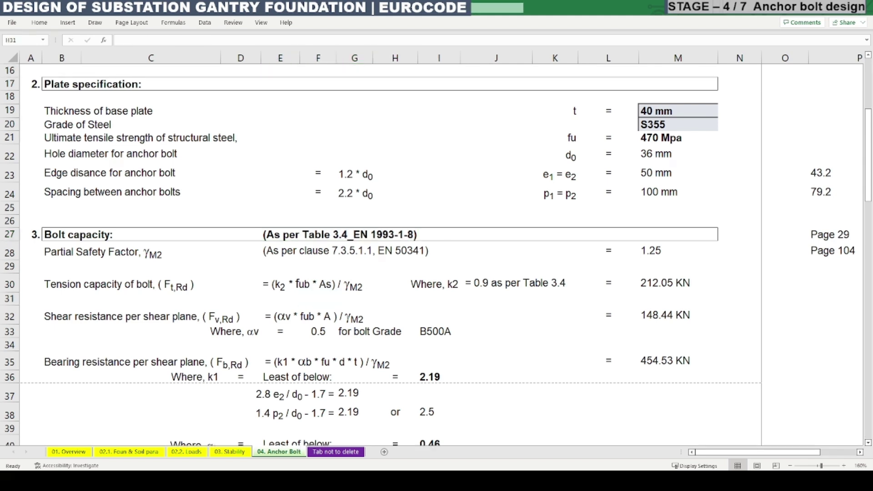
click(831, 237)
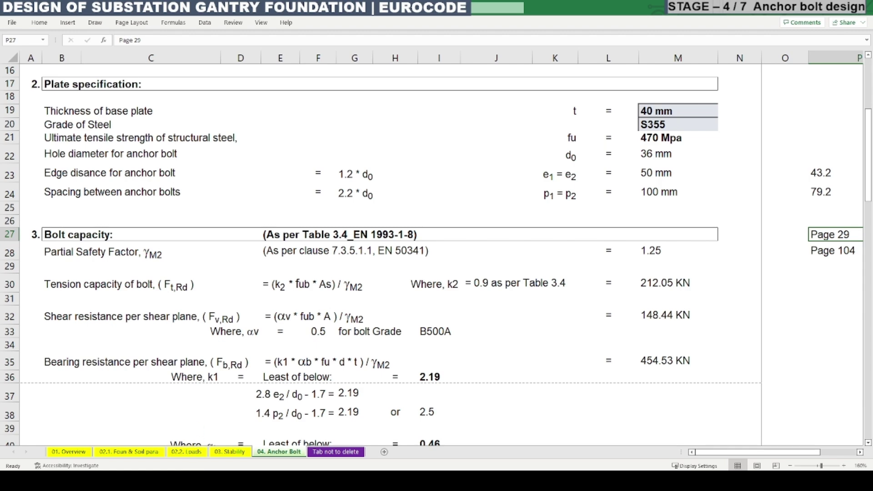
Step: Switch to the BS EN 1993-1-8:2005 PDF and go to page 29
click(166, 481)
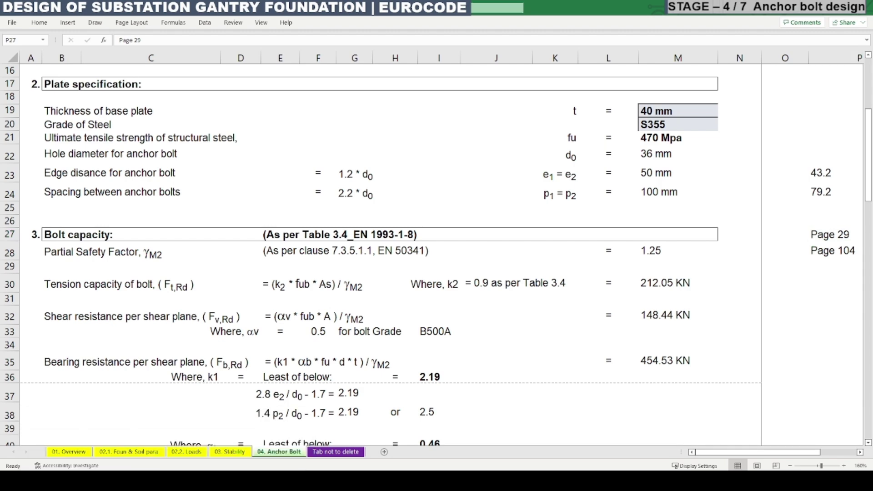
click(166, 444)
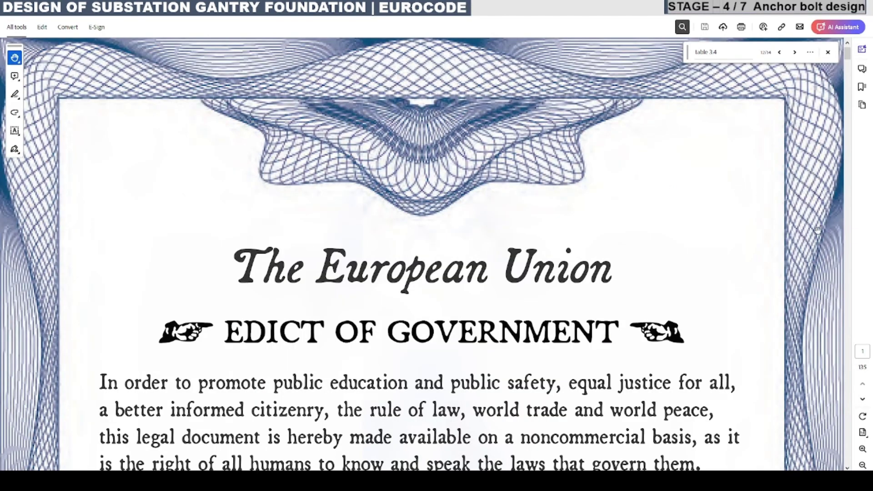
click(863, 352)
text(29)
key(Return)
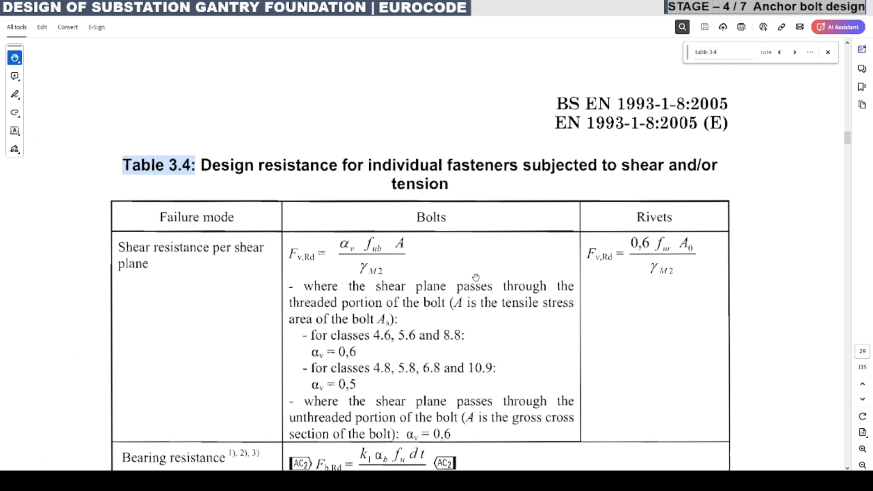
Step: Examine the bolt tension resistance formula and its k2 values in Table 3.4
ctrl+scroll(393, 226, down, 3)
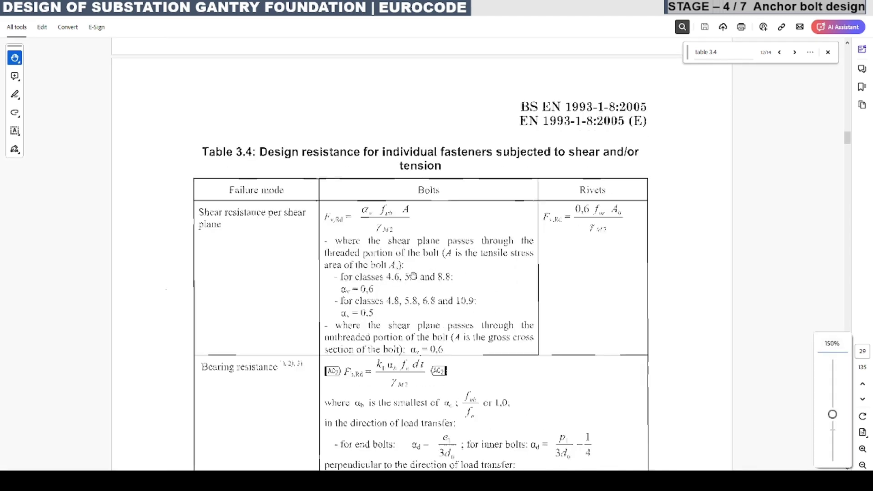
ctrl+scroll(414, 276, up, 3)
ctrl+scroll(243, 220, down, 2)
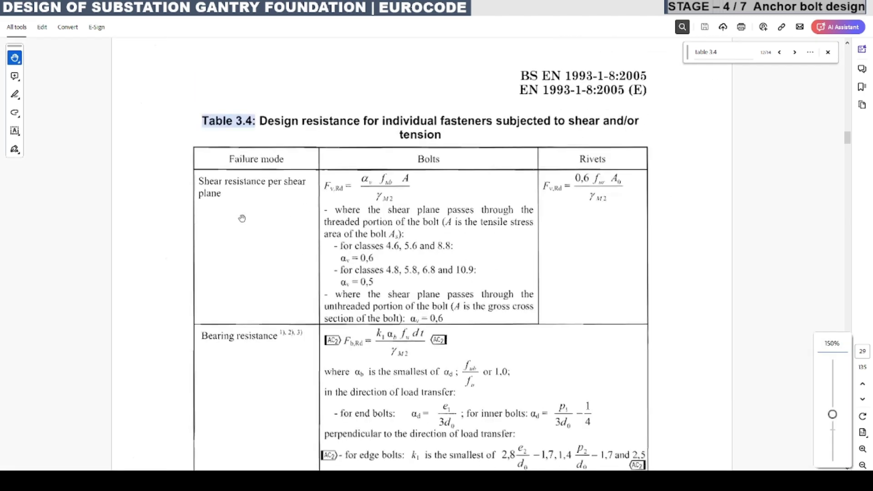
scroll(268, 240, down, 3)
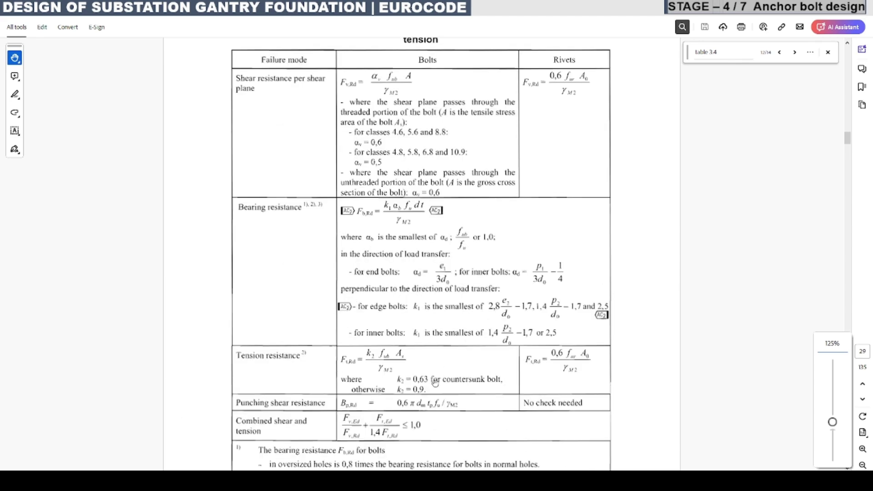
ctrl+scroll(427, 382, up, 2)
ctrl+scroll(377, 378, up, 2)
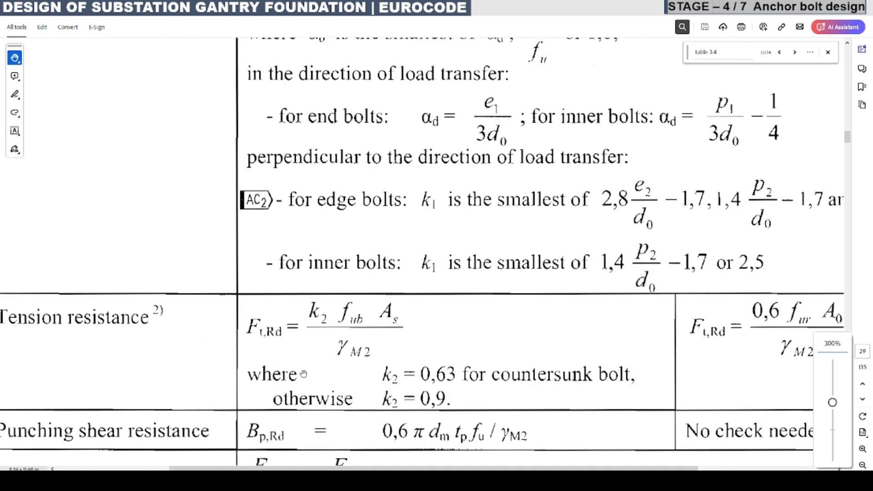
ctrl+scroll(325, 372, down, 2)
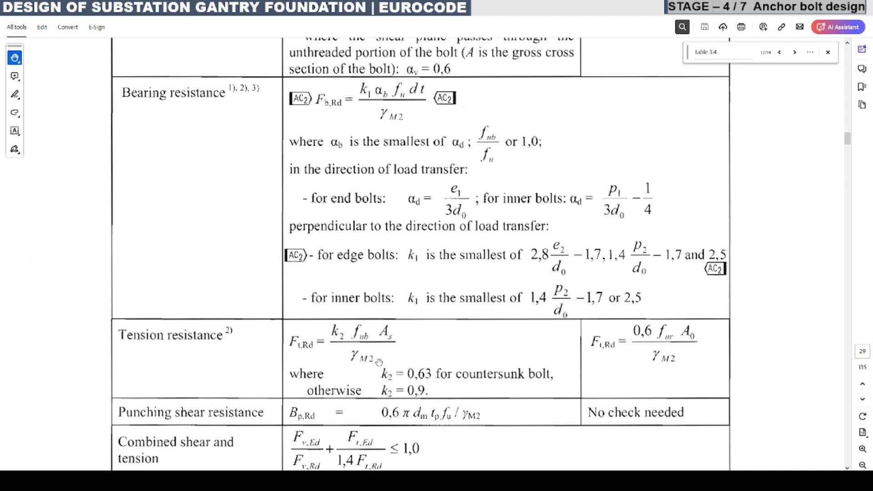
Step: Return to the workbook and review the bolt tension capacity label and formula text in B30:G30
key(alt+Tab)
click(274, 286)
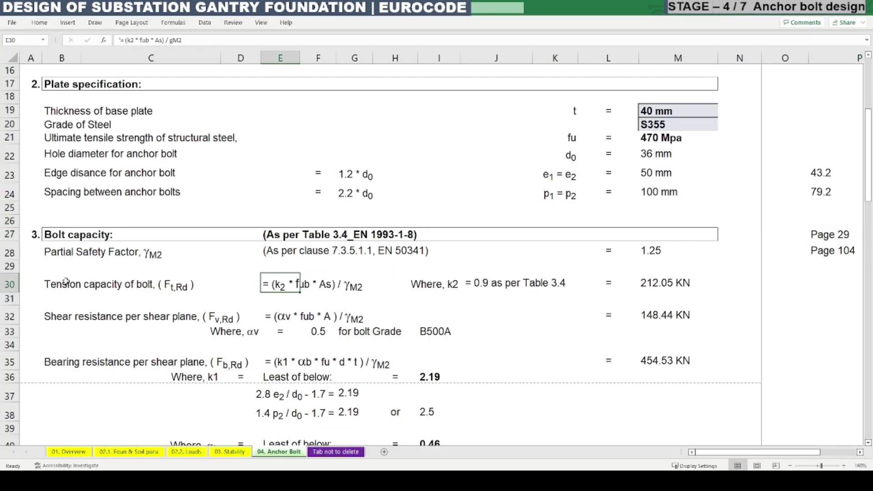
drag(56, 287, 359, 284)
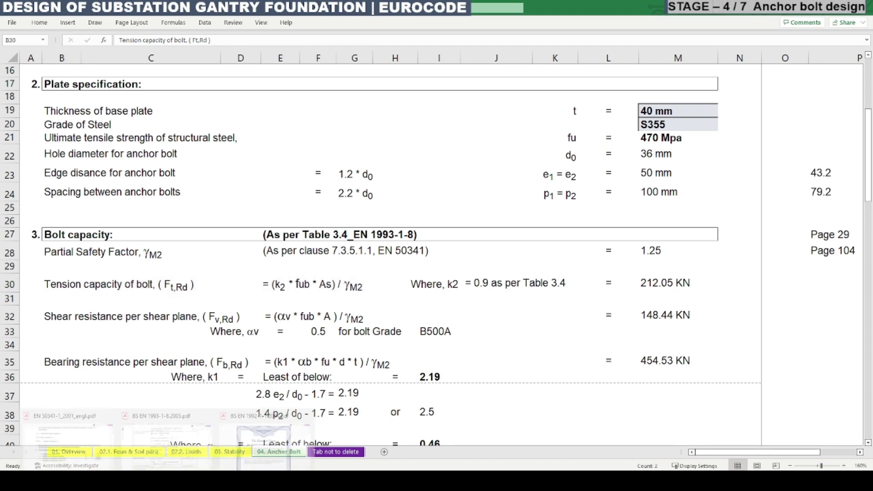
Step: Place the EN 1993-1-8 PDF side by side with the workbook and show the tension resistance row of Table 3.4
click(157, 455)
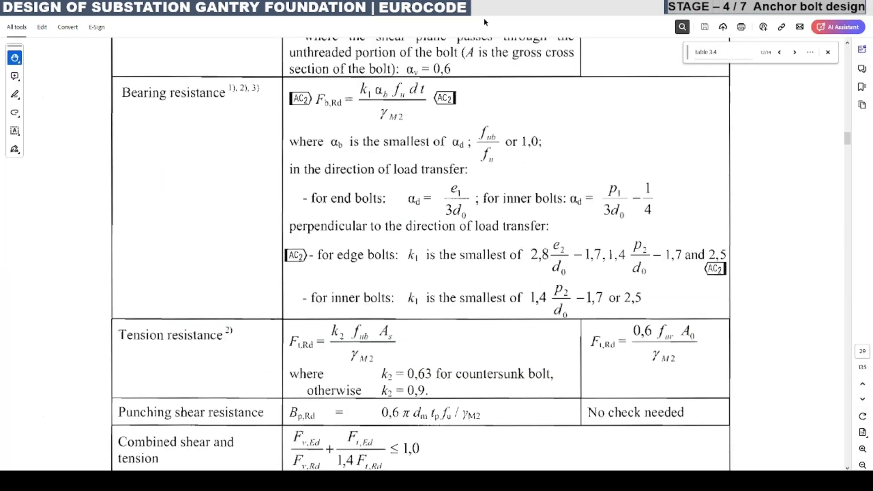
double_click(514, 9)
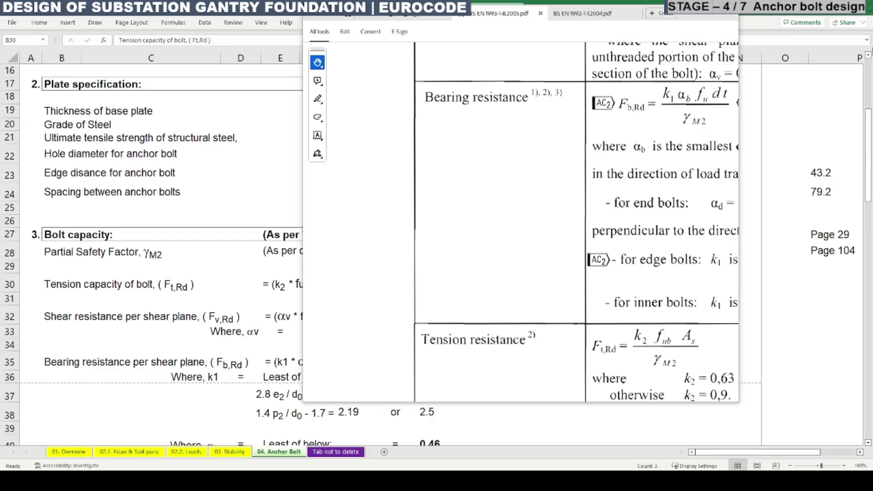
drag(601, 17, 758, 45)
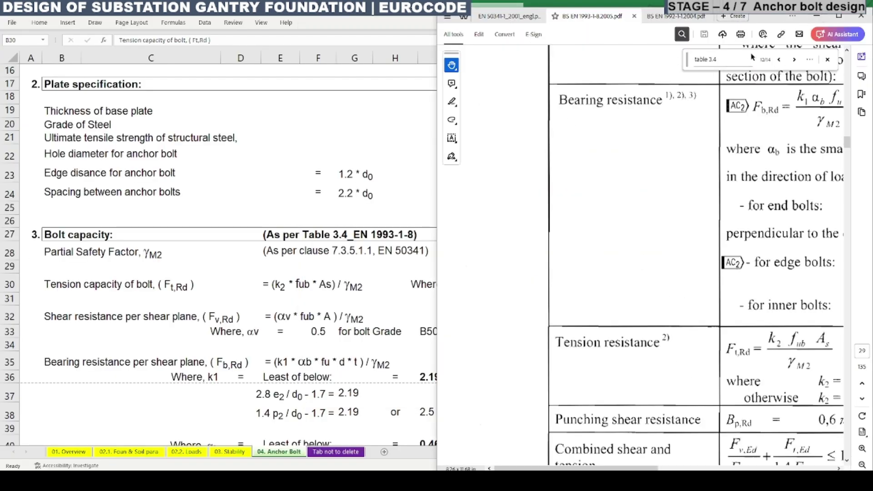
scroll(623, 280, down, 5)
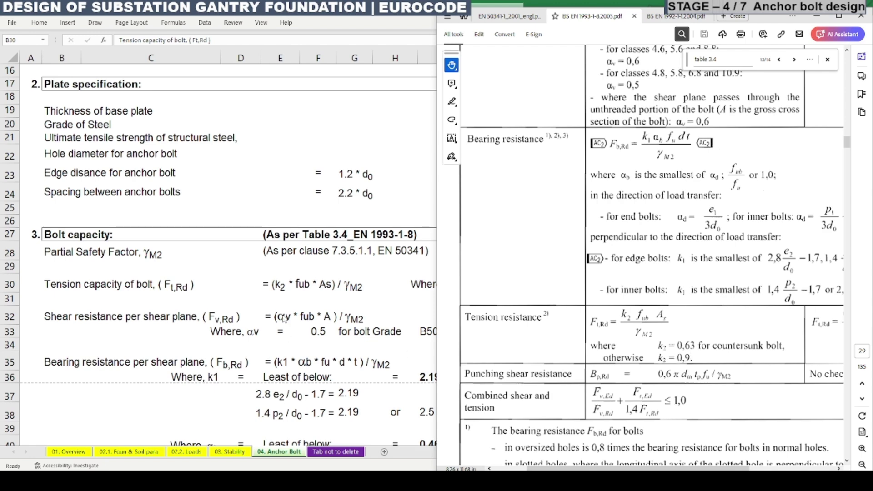
Step: Inspect the tension capacity formula in M30 and trace its references to the bolt's ultimate strength, stress area and γM2
key(alt+Tab)
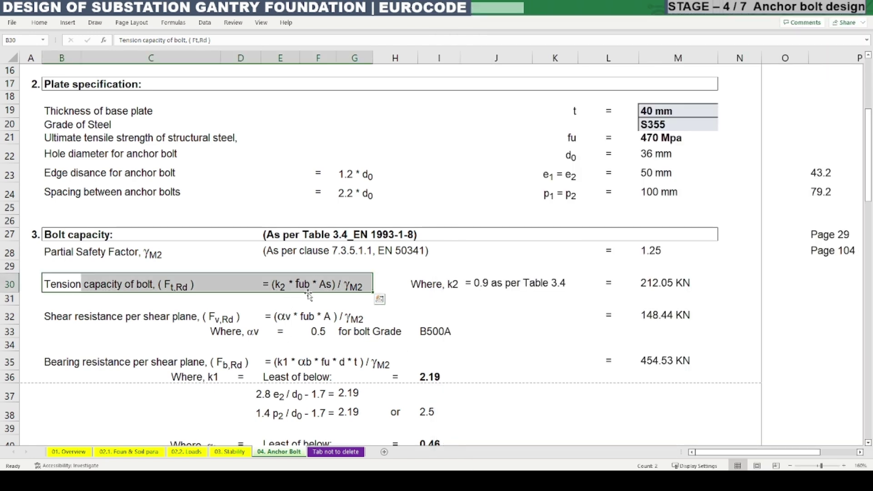
click(296, 284)
scroll(296, 285, up, 2)
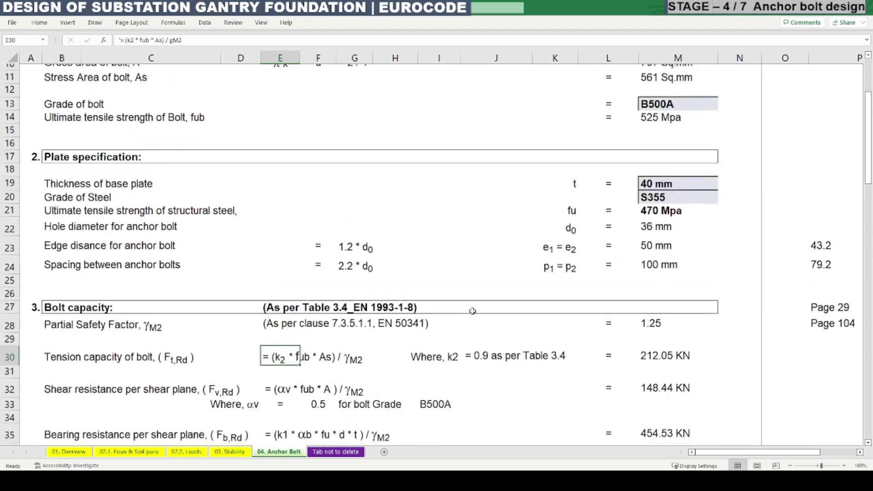
click(662, 369)
double_click(662, 370)
scroll(518, 335, up, 2)
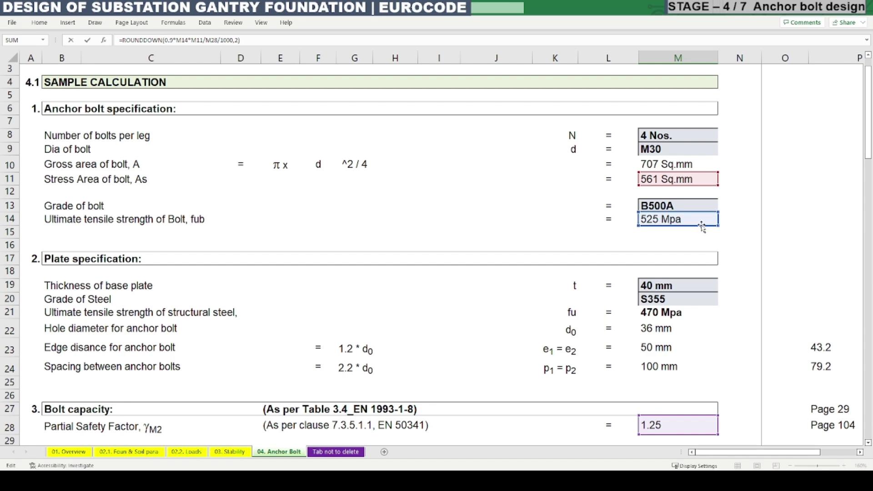
scroll(703, 228, down, 4)
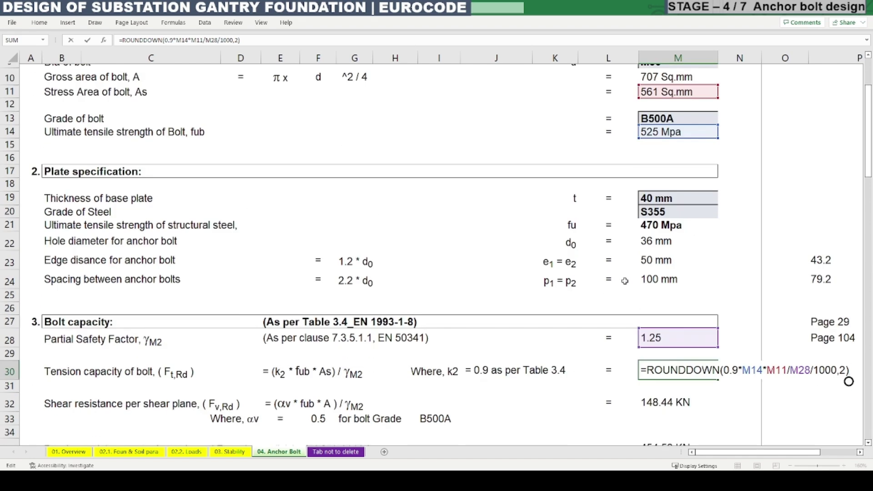
scroll(413, 321, up, 2)
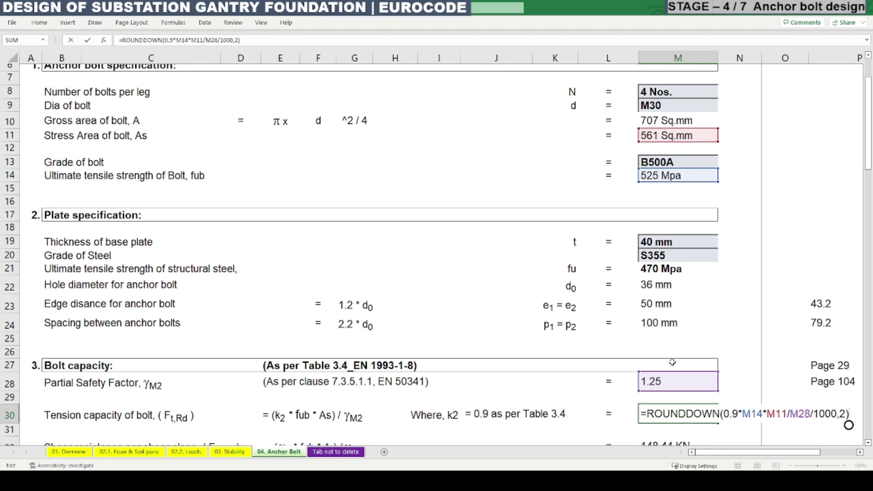
scroll(669, 384, down, 2)
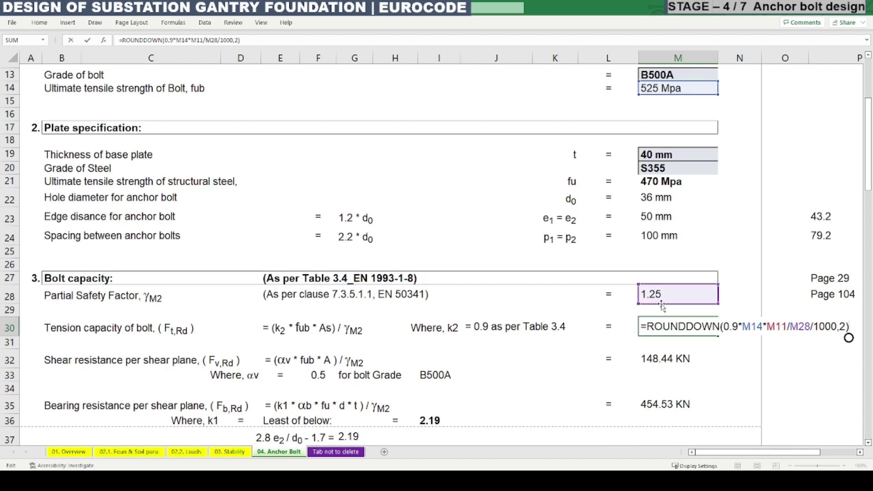
key(Return)
scroll(664, 282, down, 2)
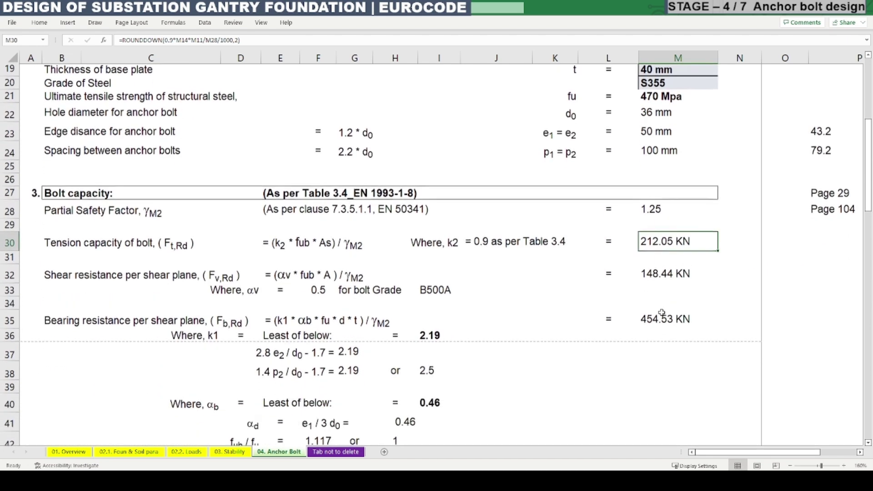
key(F2)
key(Escape)
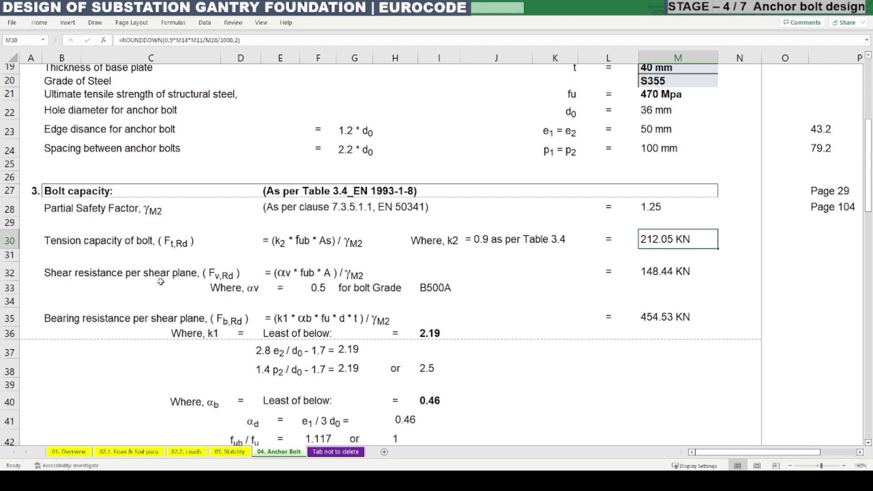
Step: Examine the shear resistance formula and its αv values in Table 3.4 of the EN 1993-1-8 PDF, and return to the workbook
key(alt+Tab)
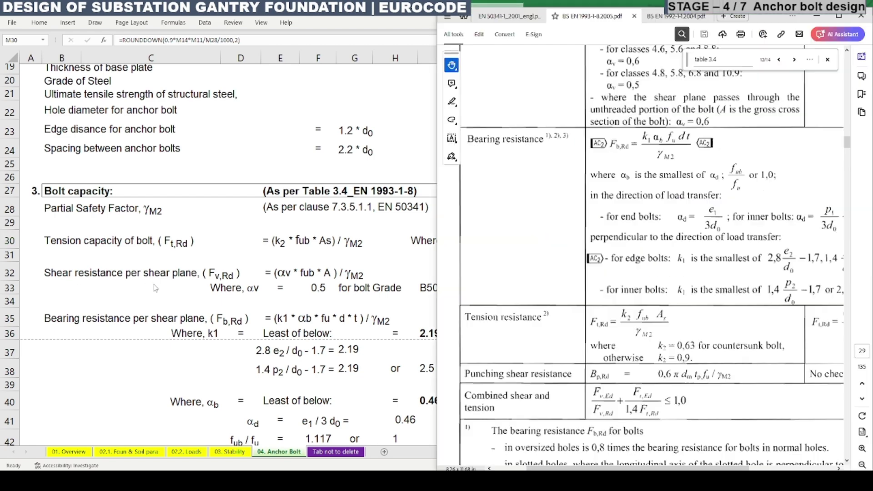
scroll(652, 305, up, 2)
scroll(652, 305, up, 2)
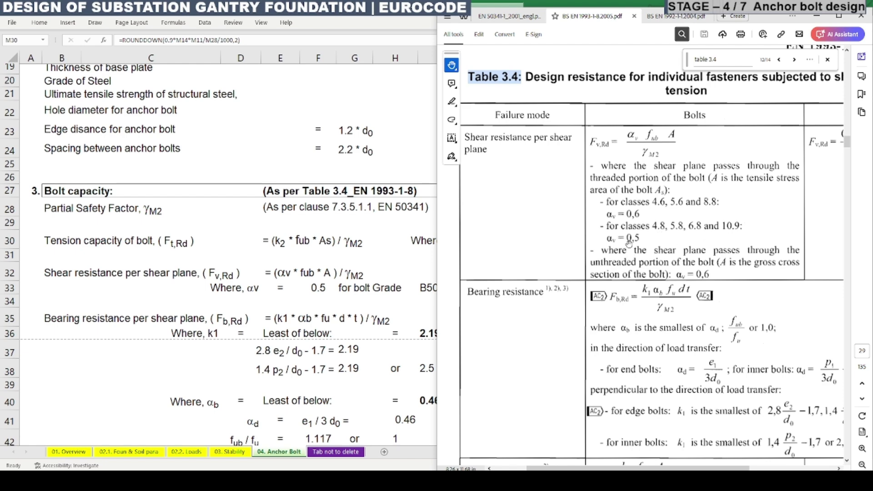
click(383, 373)
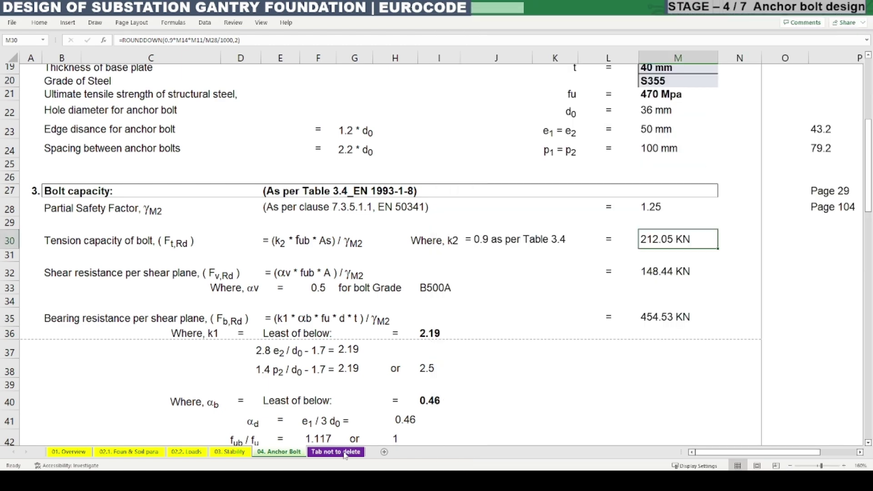
Step: Check the yield strengths of grades B500A, B500B and B500NC on the Tab not to delete sheet, and return to 04. Anchor Bolt
click(336, 452)
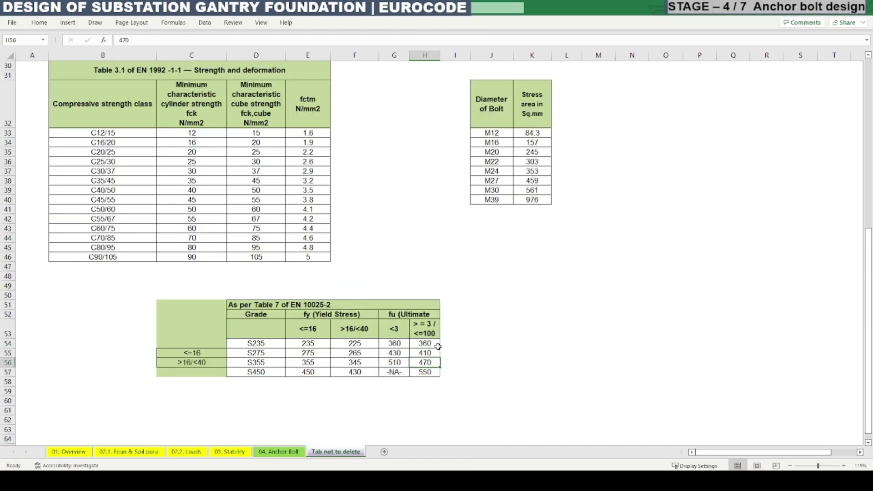
scroll(411, 324, up, 6)
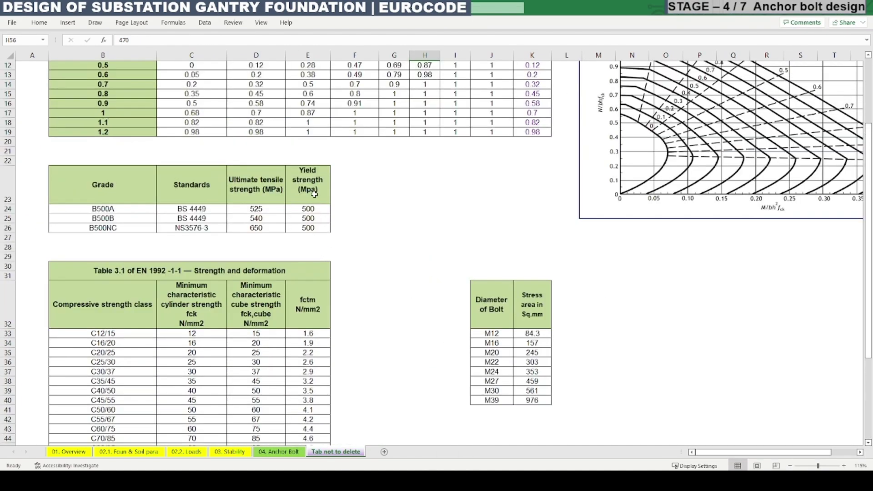
drag(319, 208, 314, 229)
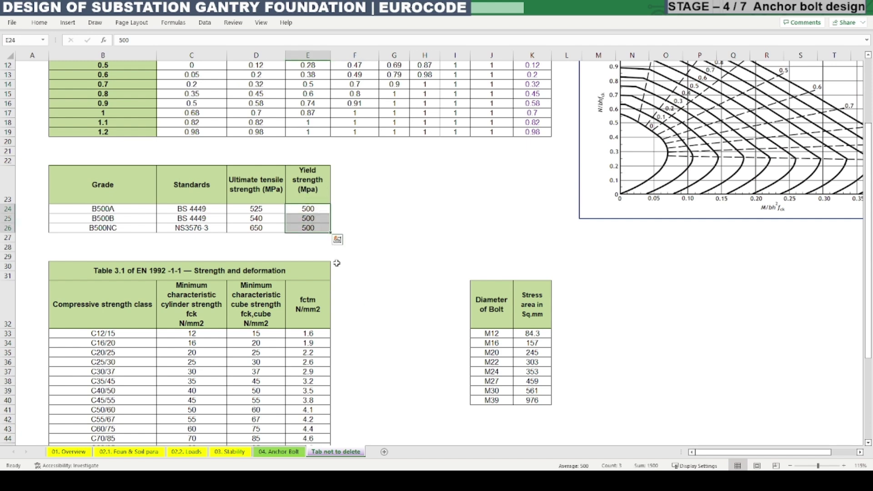
click(273, 452)
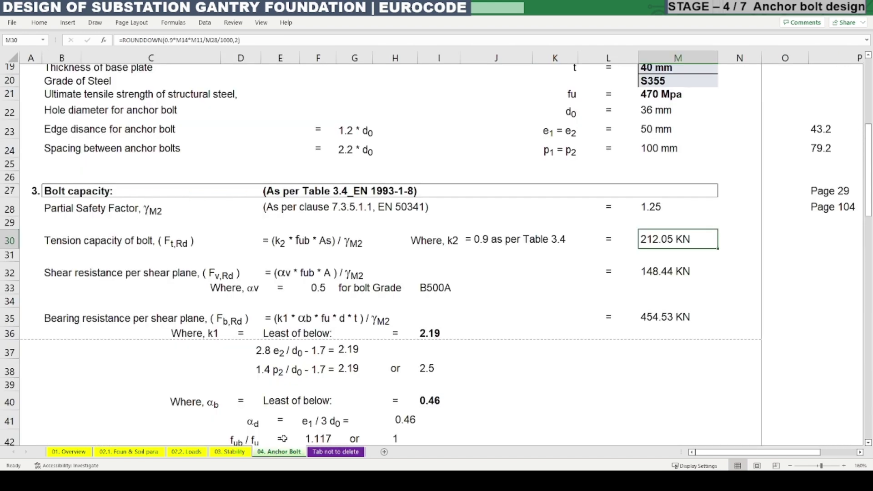
Step: Consult the bolt classes for αv in Table 3.4 and enter =600 in J33 as a trial ultimate strength
click(484, 288)
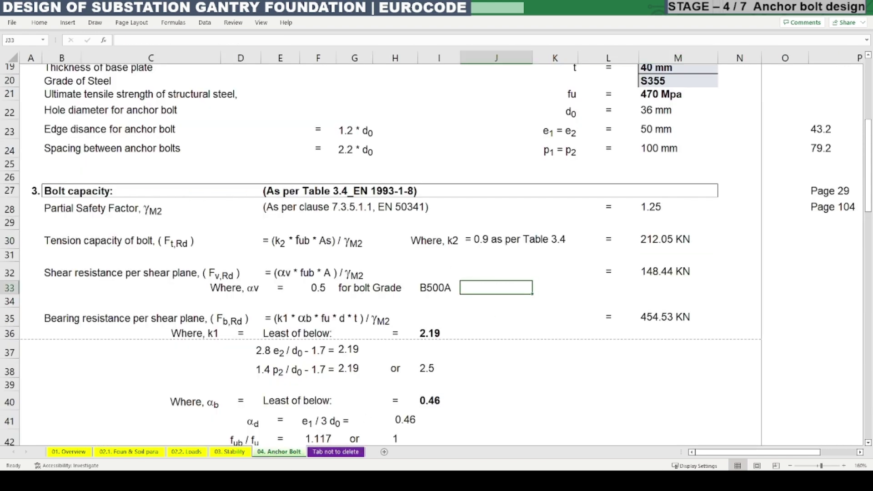
mouse_move(284, 457)
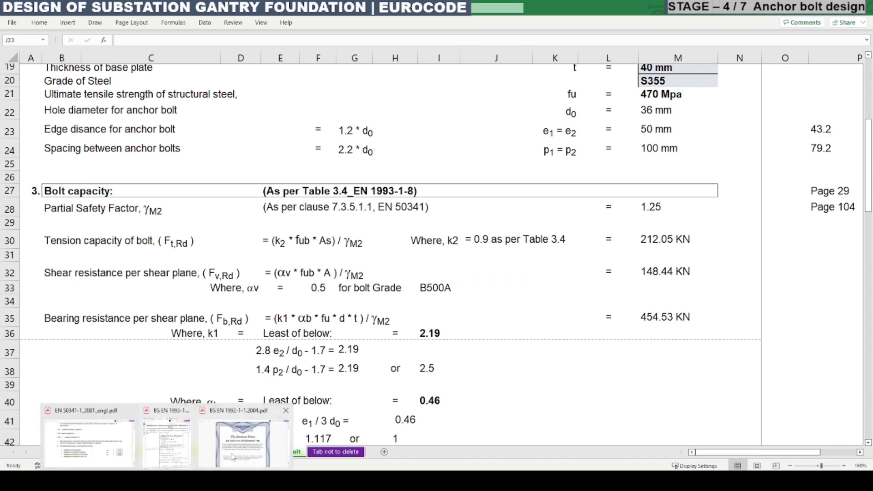
click(182, 432)
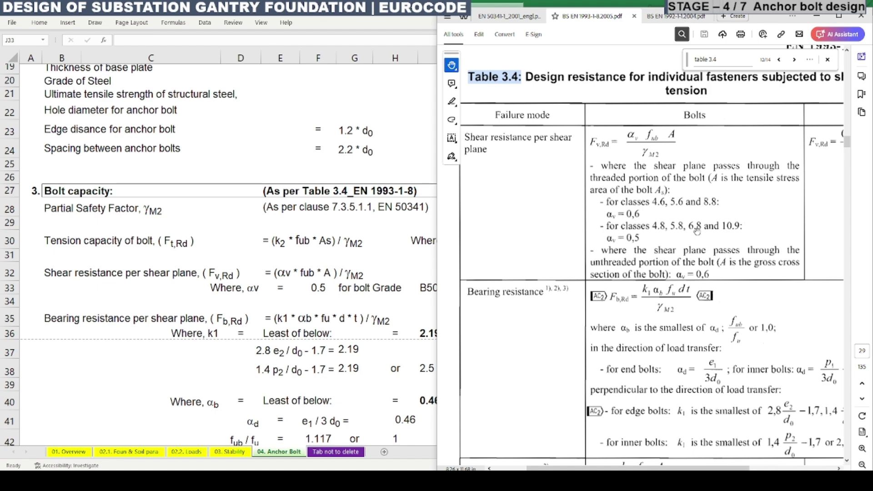
key(alt+Tab)
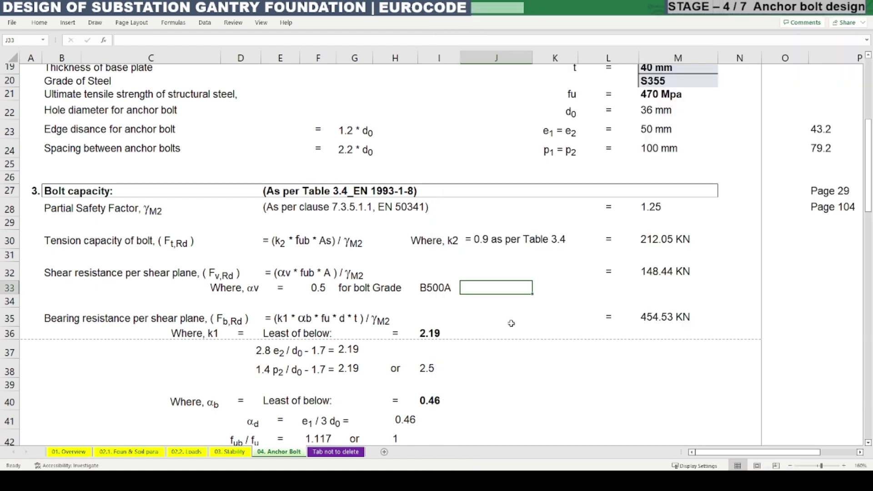
text(=6)
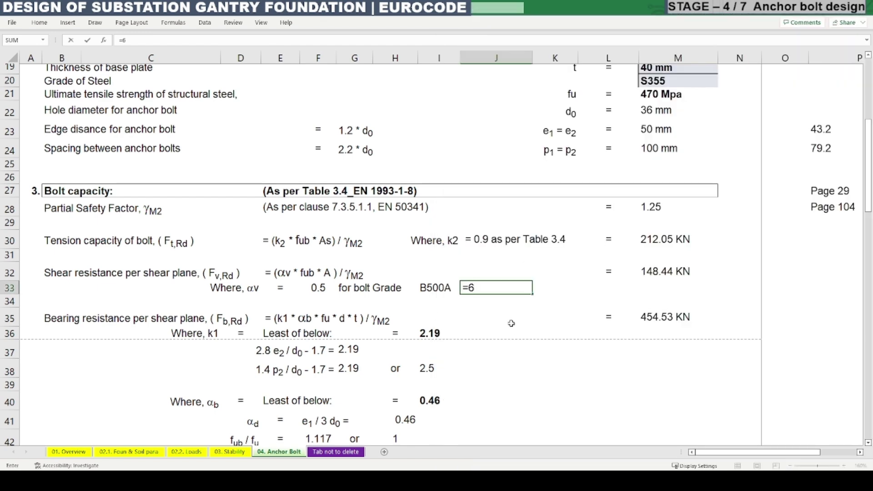
text(00)
key(Return)
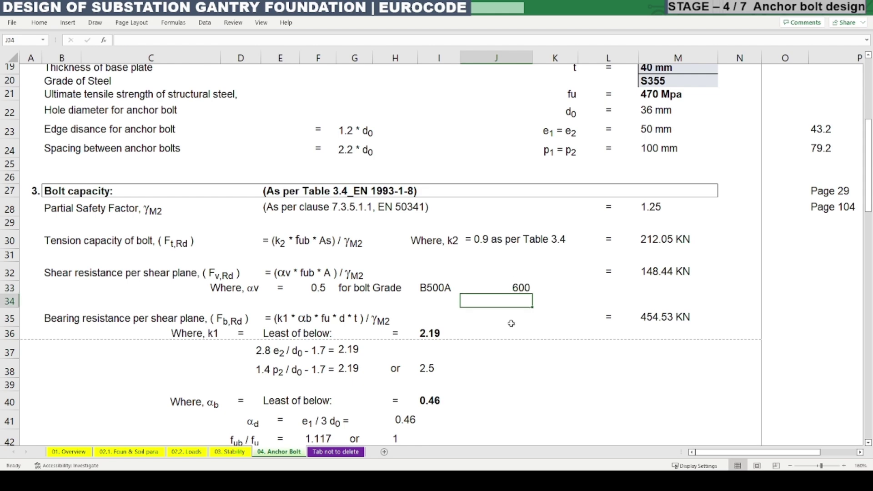
Step: Try to calculate the trial yield strength with the formula =J33=0.8 in J34
text(0)
key(Up)
key(Down)
text(=)
key(Up)
text(=)
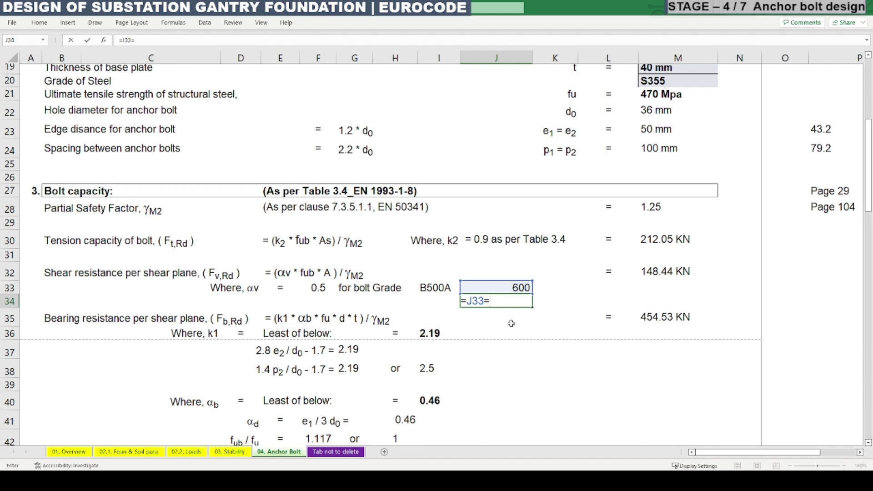
text(0.8)
key(Return)
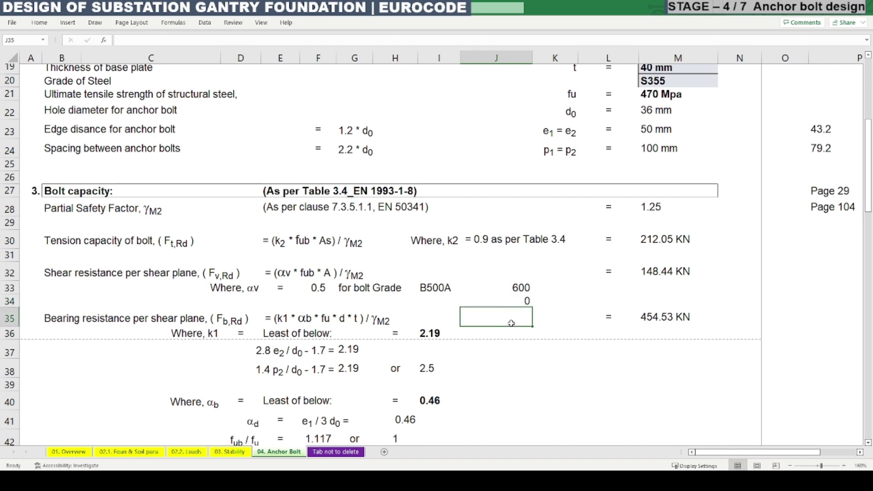
Step: Replace the formula in J34 with =J33*0.8 to calculate the class 6.8 yield strength
key(Up)
text(=)
key(Up)
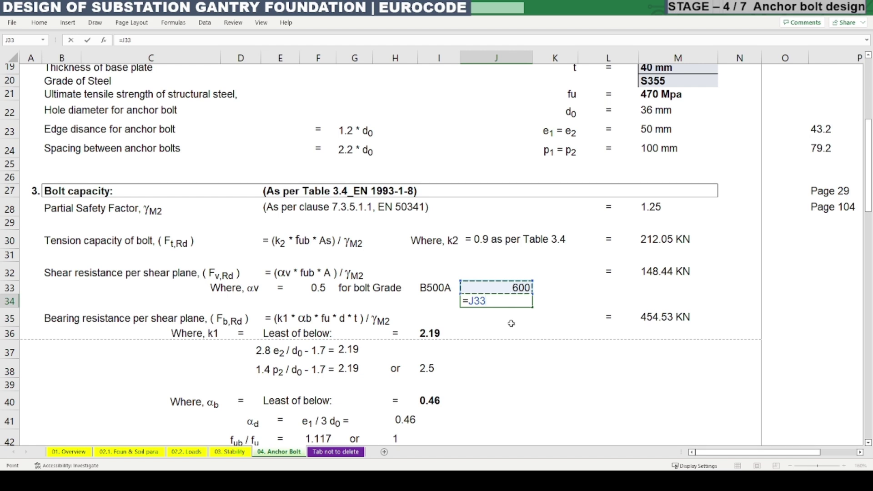
text(*)
key(Return)
key(Up)
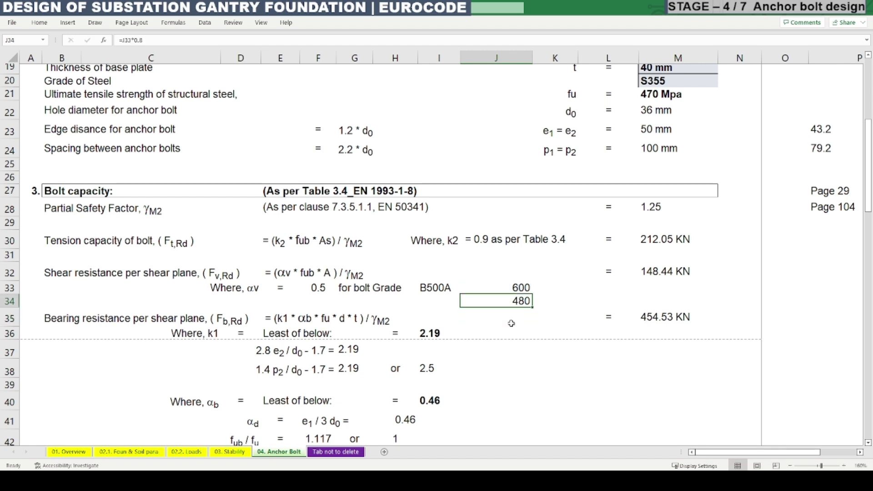
Step: Recheck the αv classes in Table 3.4 and clear the trial strength values in J33:J34
key(Up)
key(shift+Down)
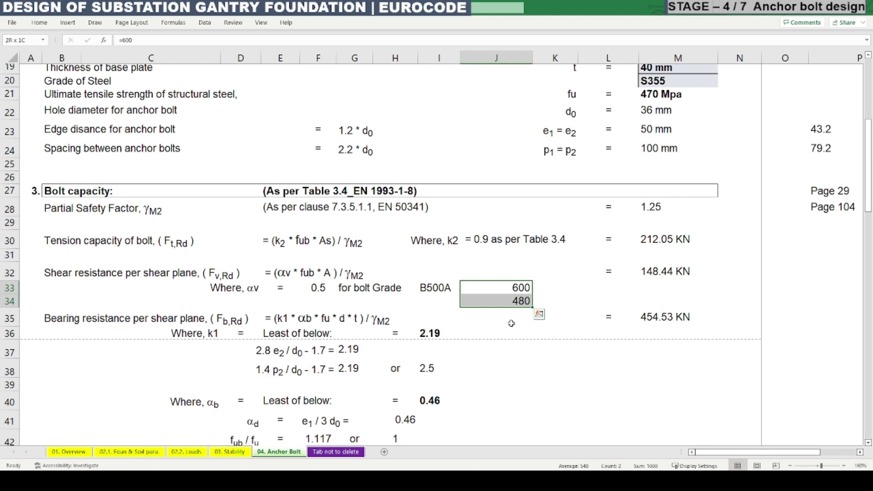
key(alt)
key(alt+Tab)
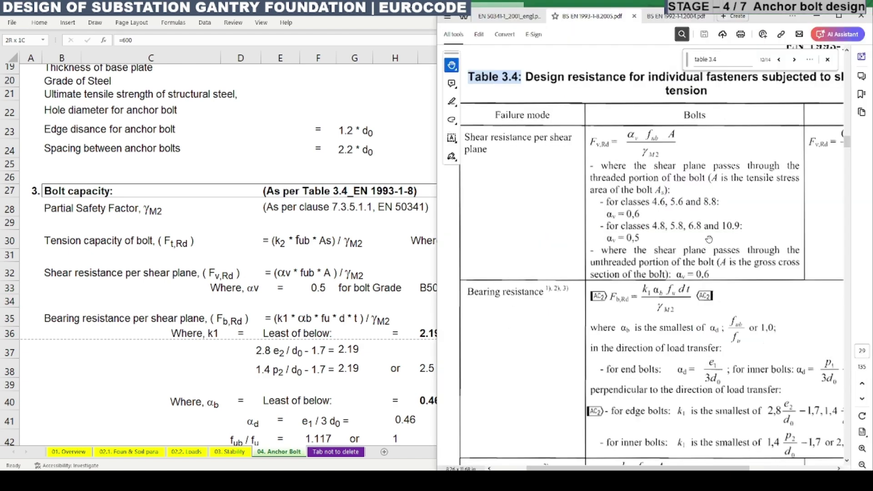
key(alt+Tab)
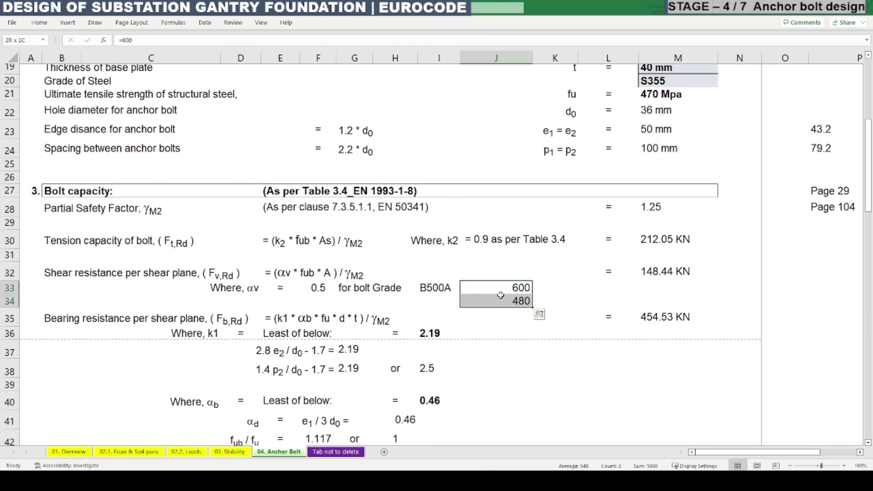
key(Delete)
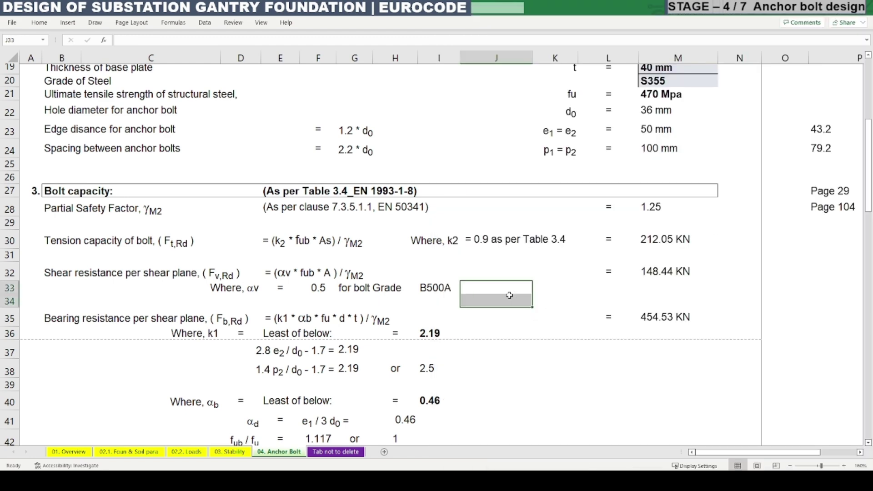
Step: Trace the bolt grade reference in I33 and check the B500A strengths in the grade table on the Tab not to delete sheet
click(418, 287)
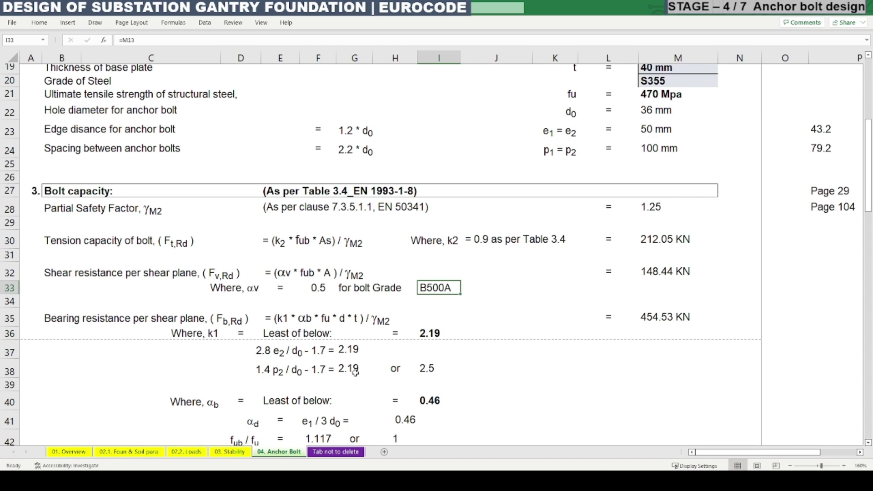
click(336, 452)
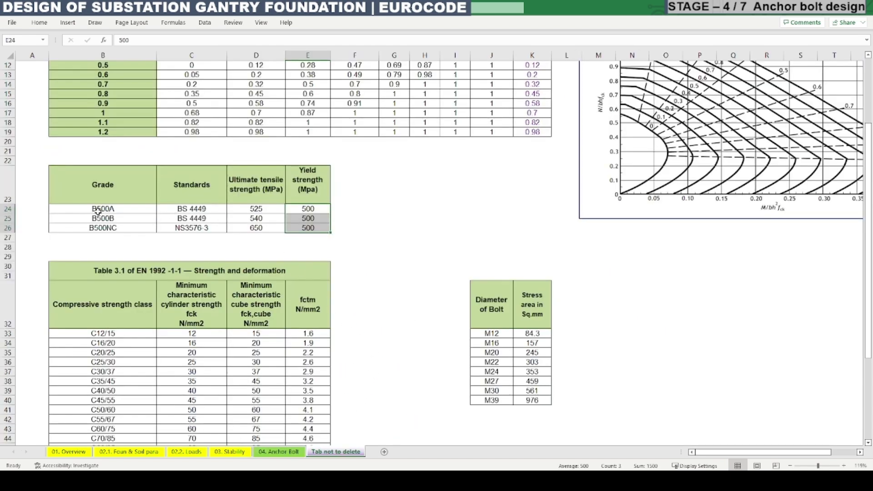
drag(98, 211, 308, 210)
click(309, 212)
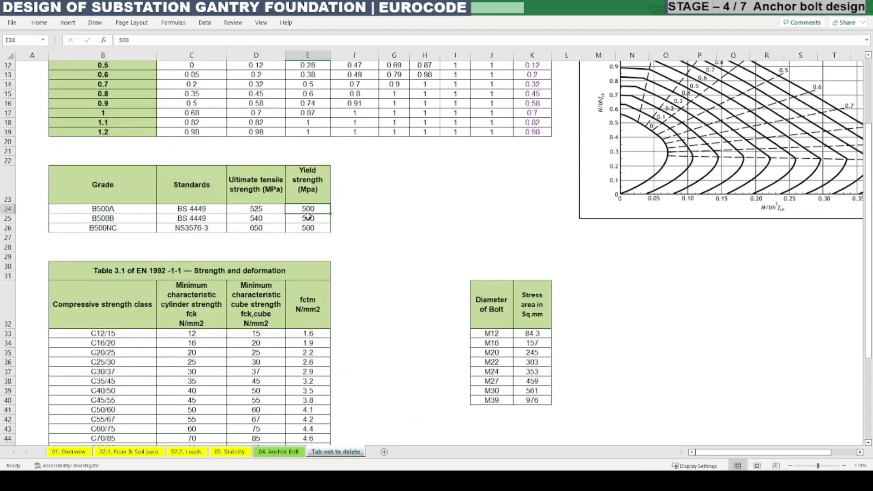
click(279, 452)
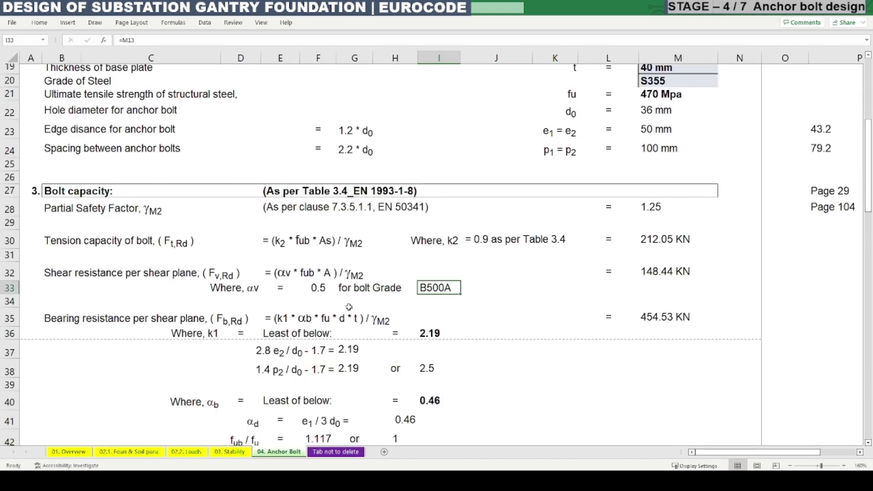
Step: Inspect the αv value in F33 and trace the shear resistance formula in M32 to the bolt's ultimate strength and gross area
click(319, 289)
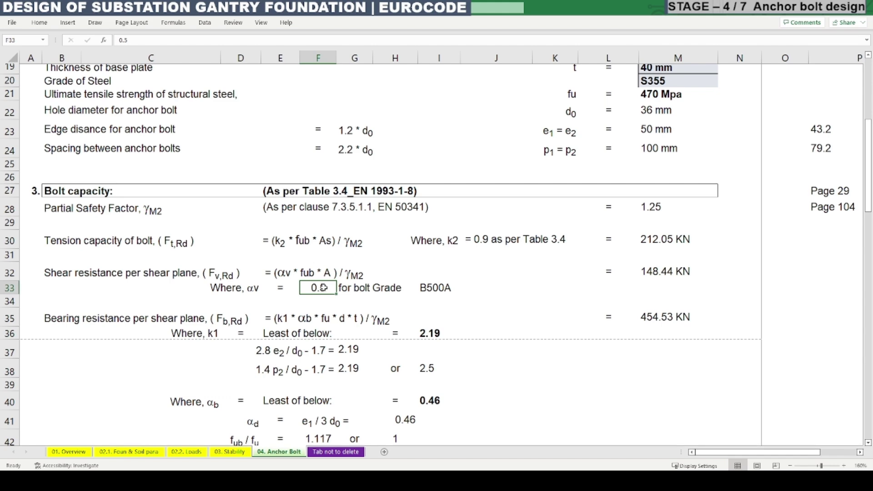
double_click(660, 272)
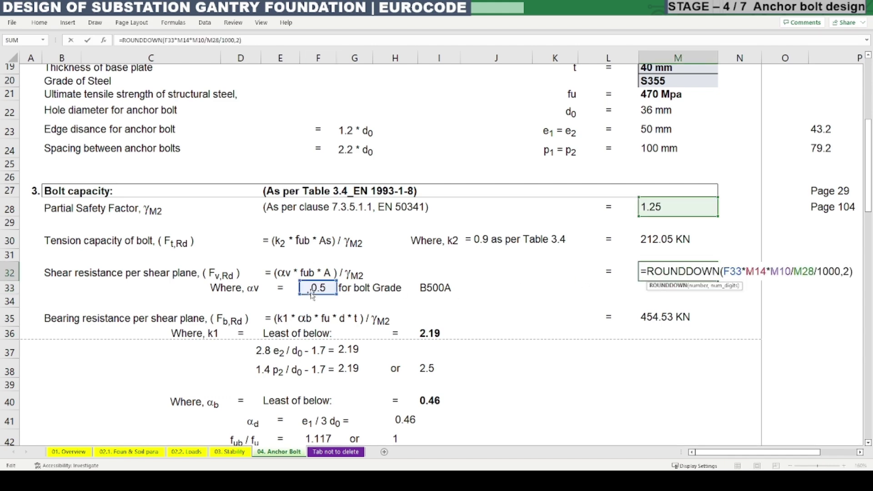
scroll(451, 314, up, 2)
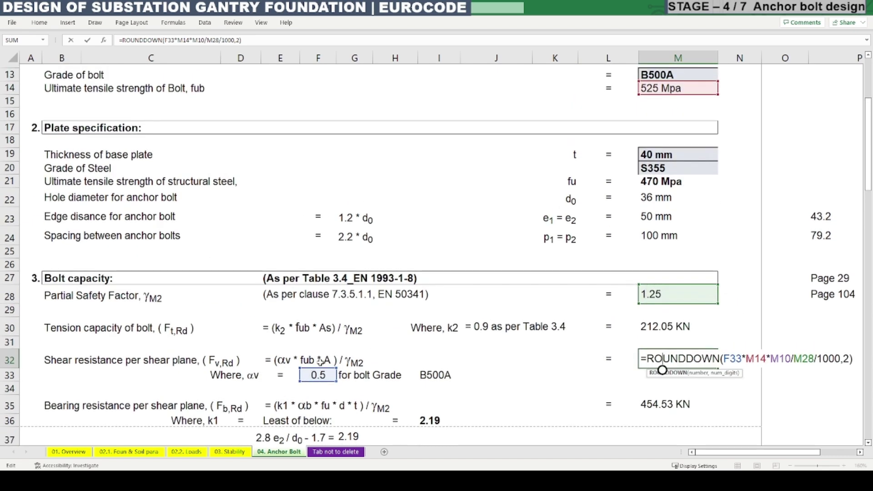
scroll(320, 363, up, 2)
scroll(672, 187, down, 2)
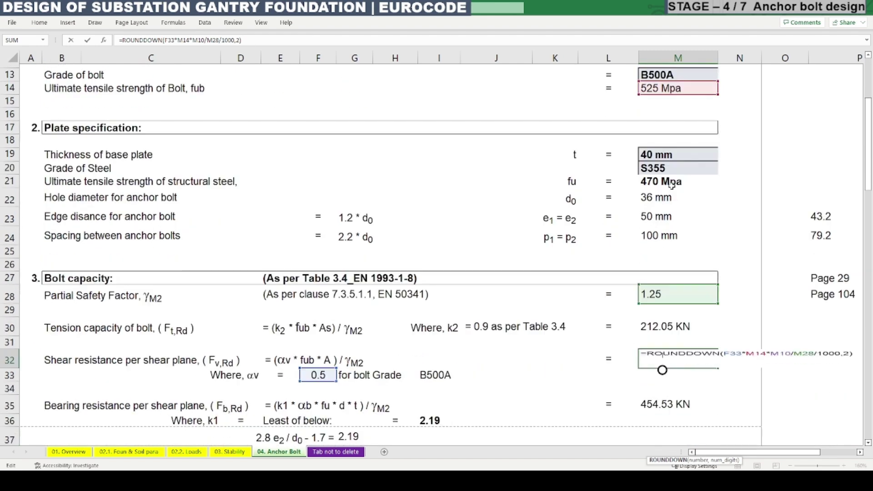
scroll(437, 253, up, 2)
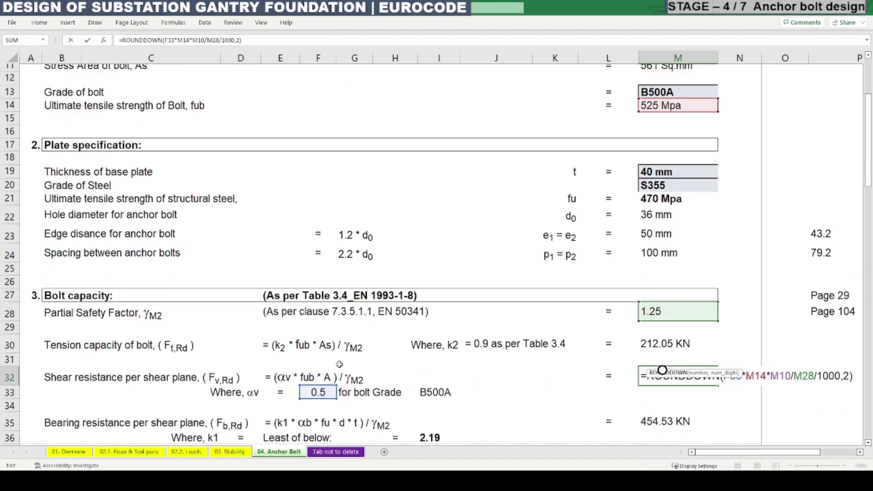
scroll(436, 254, down, 1)
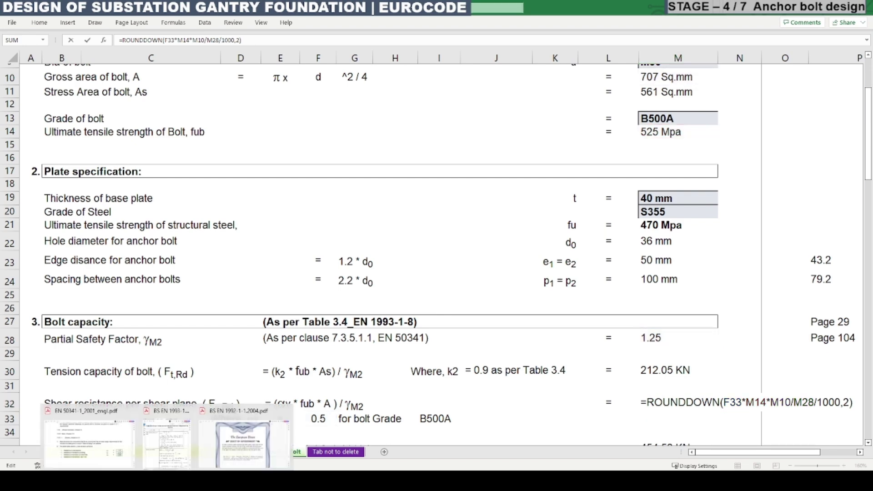
Step: Compare the M32 formula with the shear resistance equation in Table 3.4, checking its gross area and γM2 references
click(178, 444)
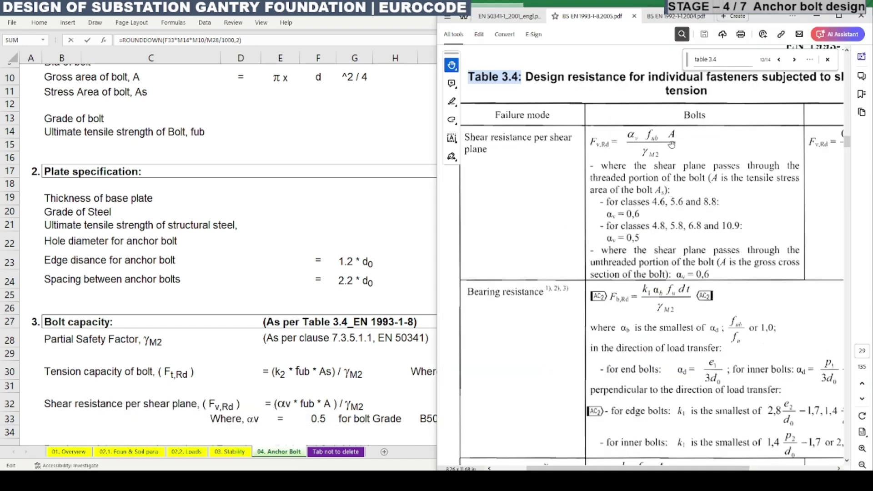
key(alt+Tab)
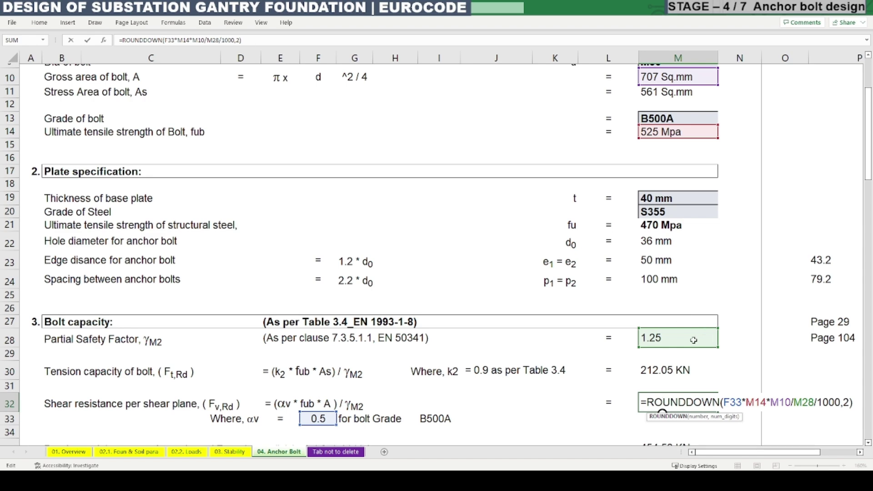
scroll(694, 341, up, 3)
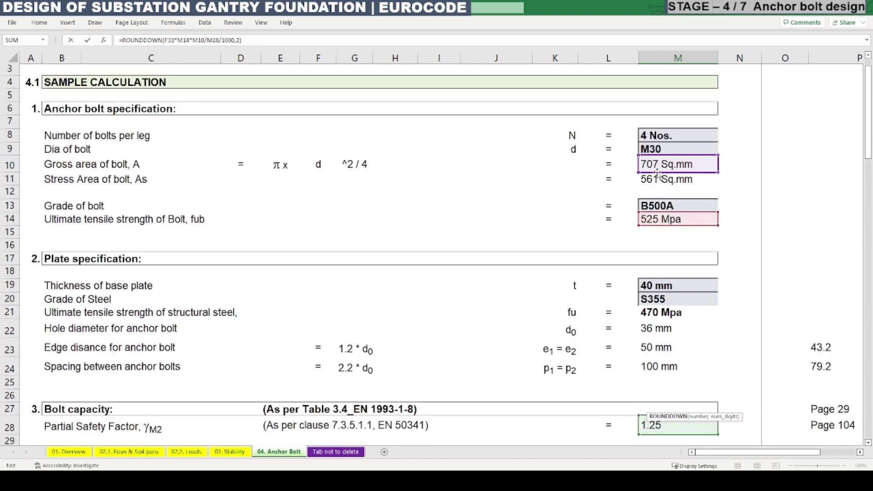
scroll(658, 176, down, 5)
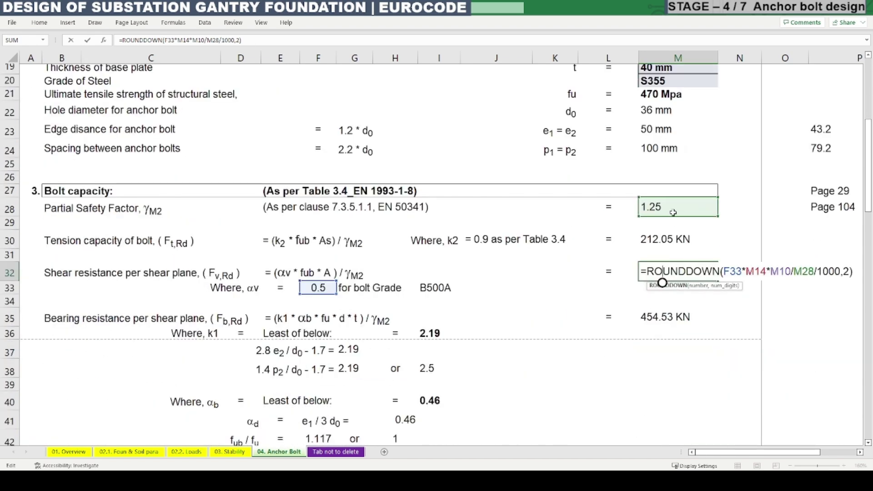
Step: Remove "per shear plane" from the bearing resistance label in B35, leaving "Bearing resistance, ( Fb,Rd )"
key(ctrl+Return)
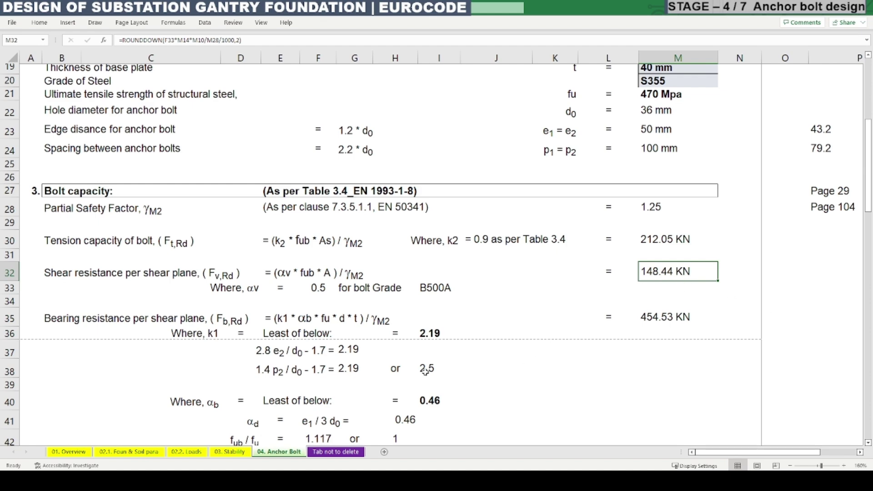
scroll(100, 328, down, 1)
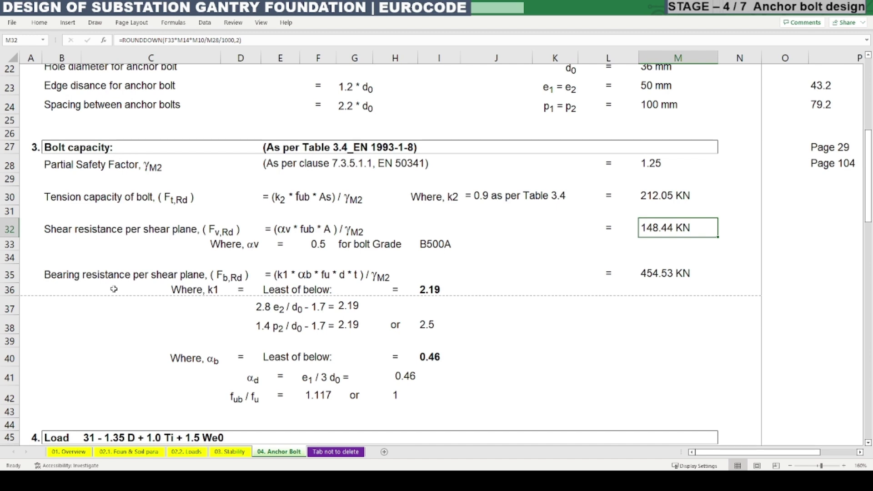
drag(72, 276, 240, 269)
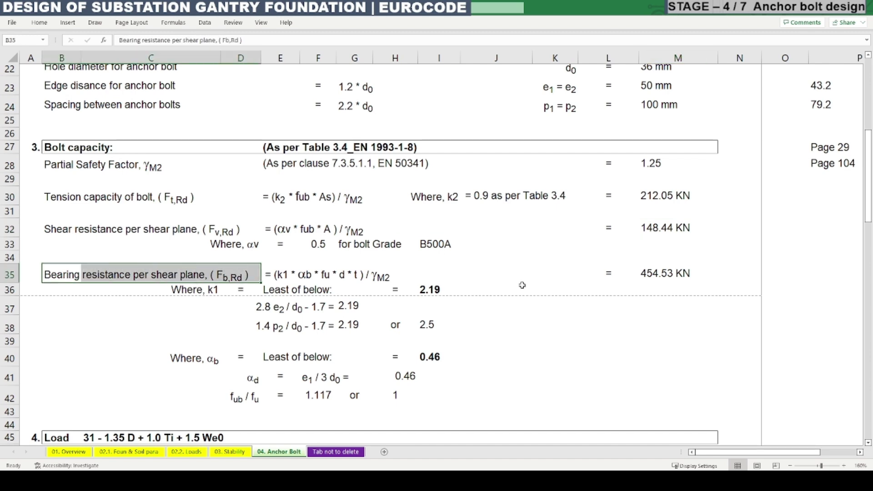
double_click(71, 277)
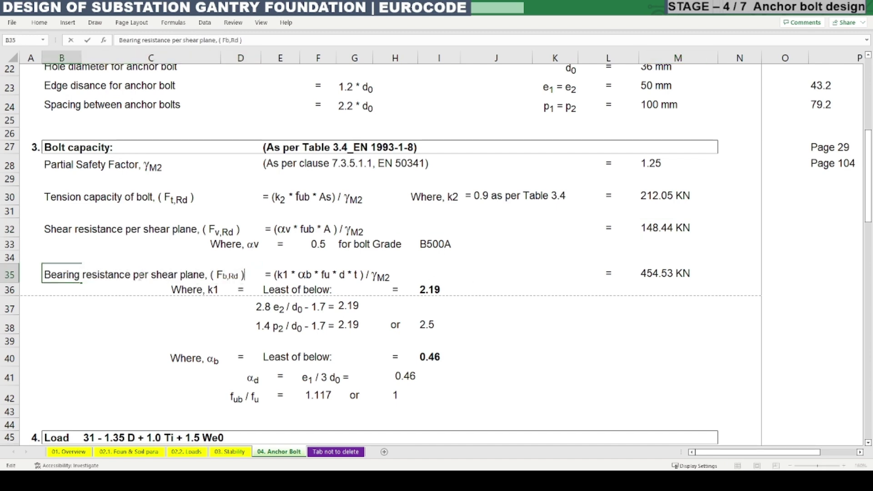
drag(134, 276, 204, 287)
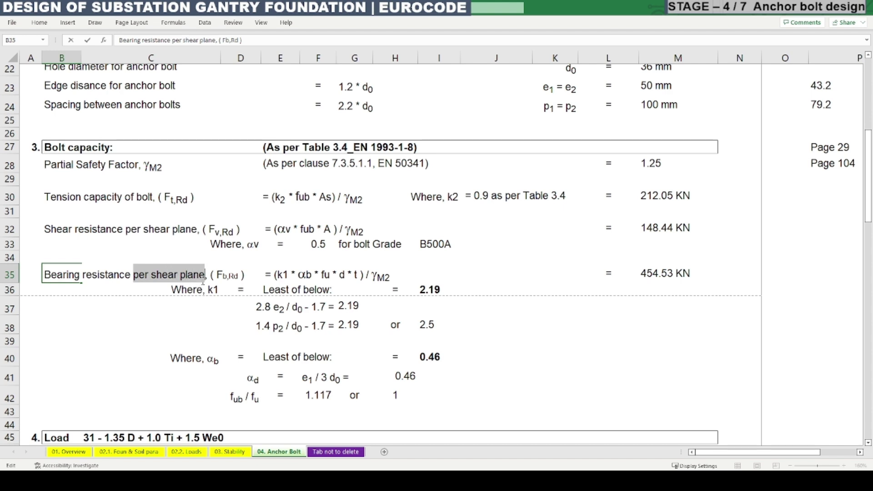
key(BackSpace)
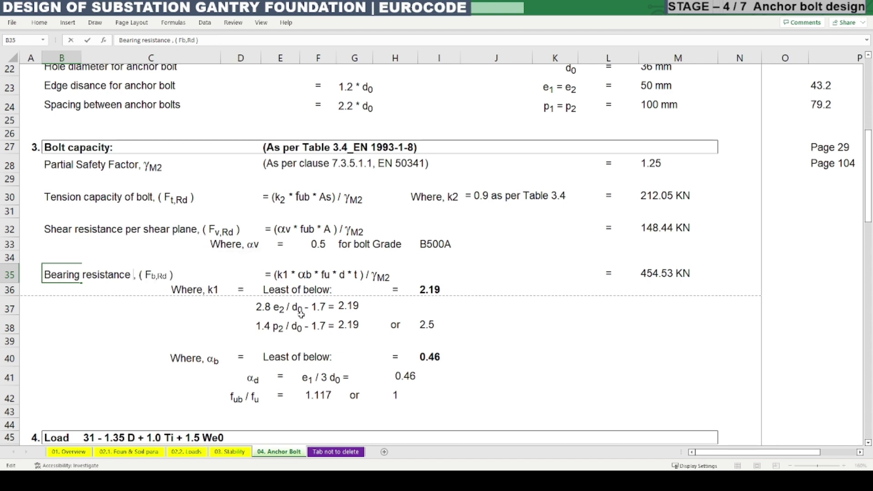
key(BackSpace)
click(318, 289)
Step: Compare the bearing resistance expression in row 35 and its k1 terms with the bearing resistance entry of Table 3.4 in the EN 1993-1-8 PDF
click(280, 276)
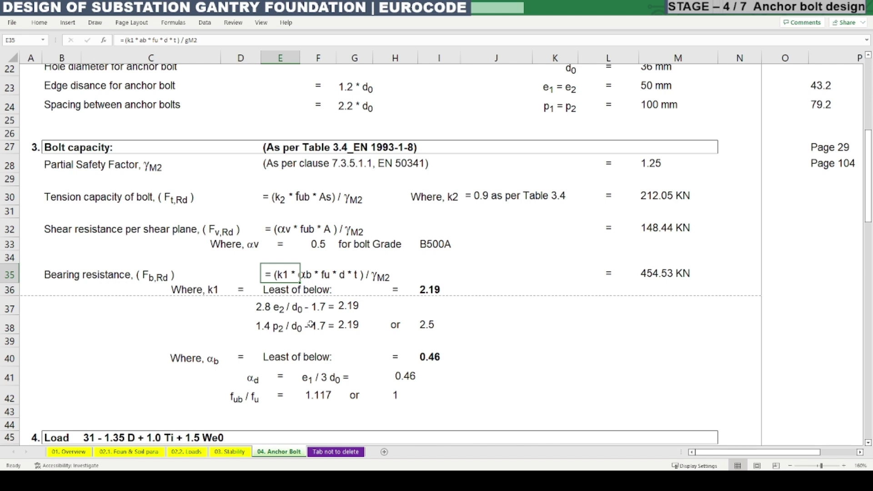
click(296, 325)
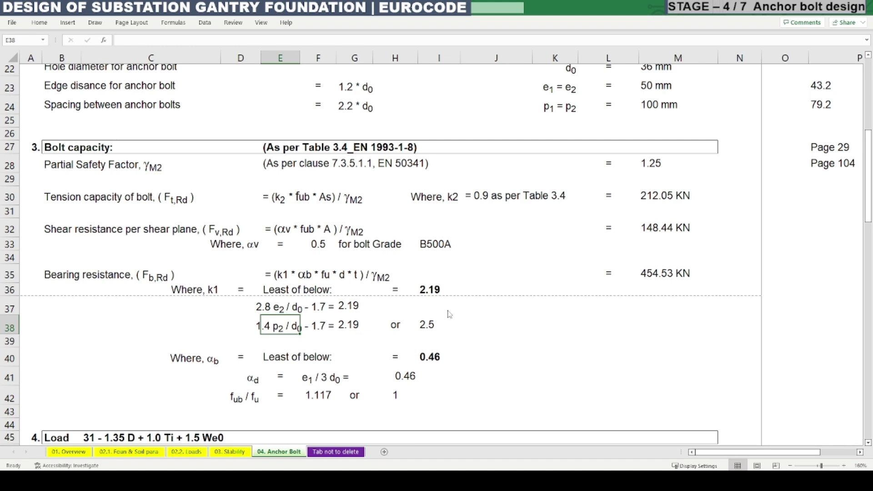
key(alt+Tab)
scroll(652, 321, down, 3)
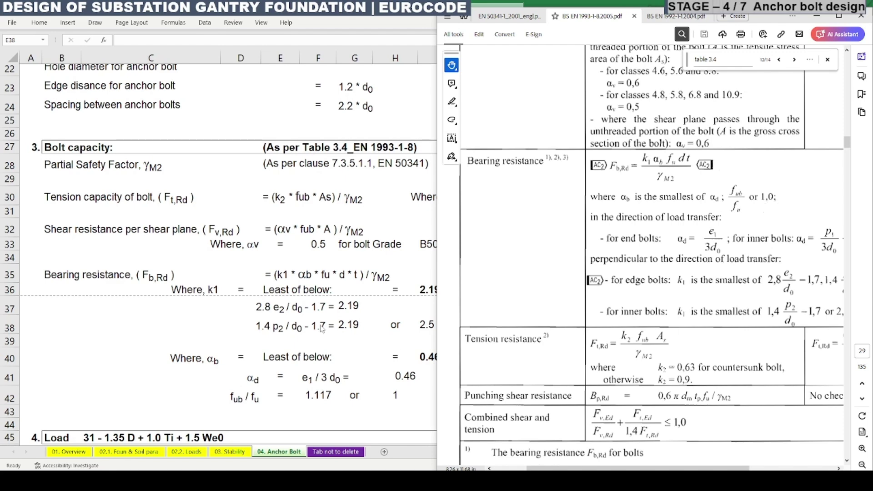
Step: Check the αb terms in rows 41 and 42 against the end-bolt αd expression in Table 3.4
click(300, 346)
drag(241, 379, 431, 402)
click(250, 381)
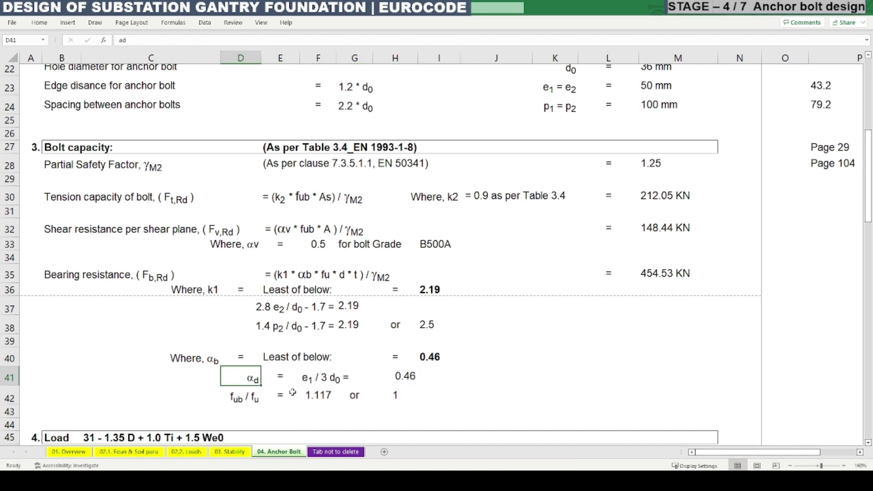
click(291, 382)
key(alt+Tab)
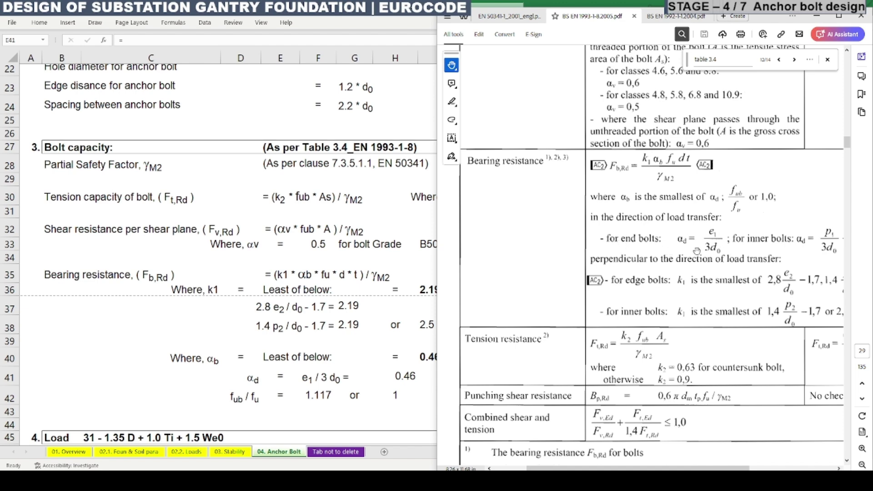
key(alt+Tab)
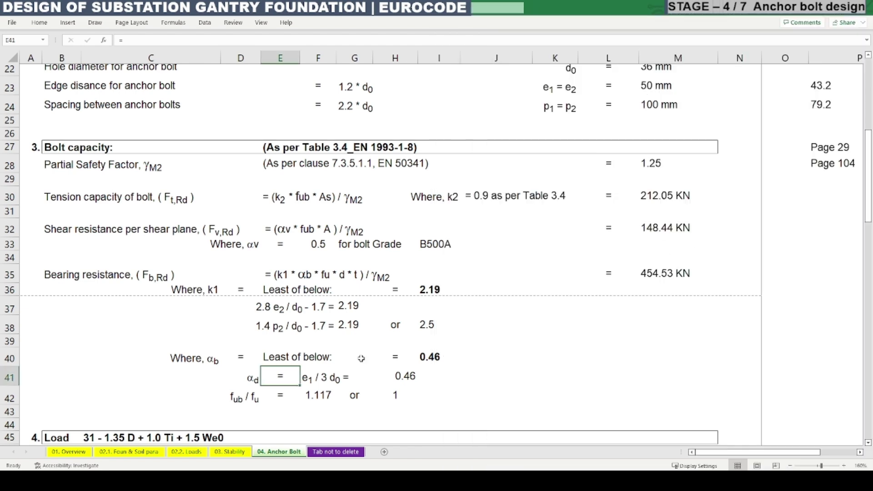
Step: Trace the αd formula in H41 to the edge distance in M23 and the hole diameter in M22
click(309, 380)
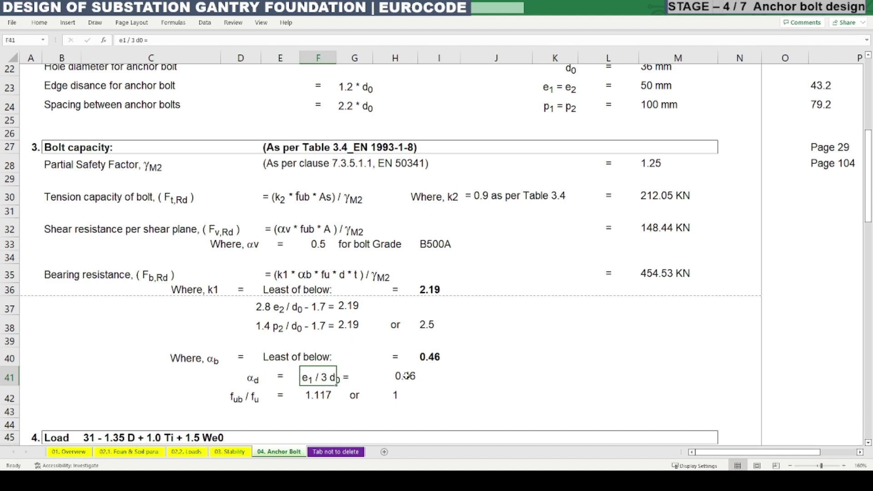
double_click(405, 375)
scroll(518, 346, up, 3)
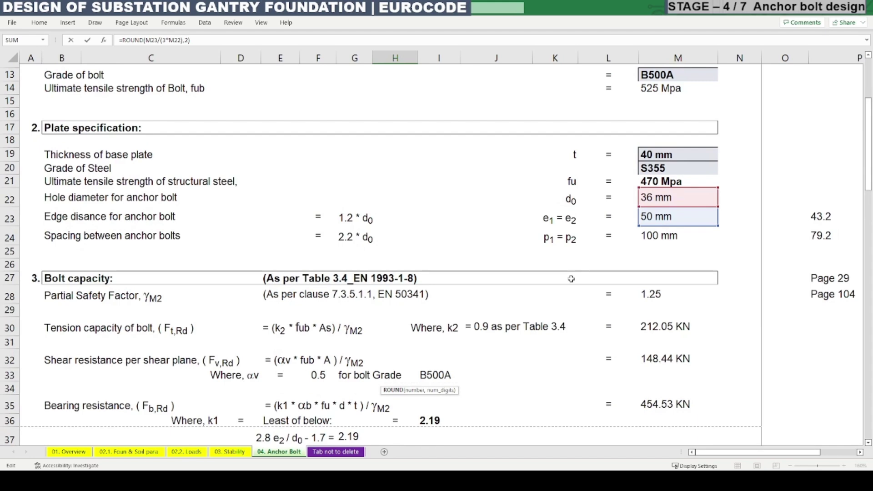
scroll(571, 279, down, 3)
scroll(644, 191, up, 2)
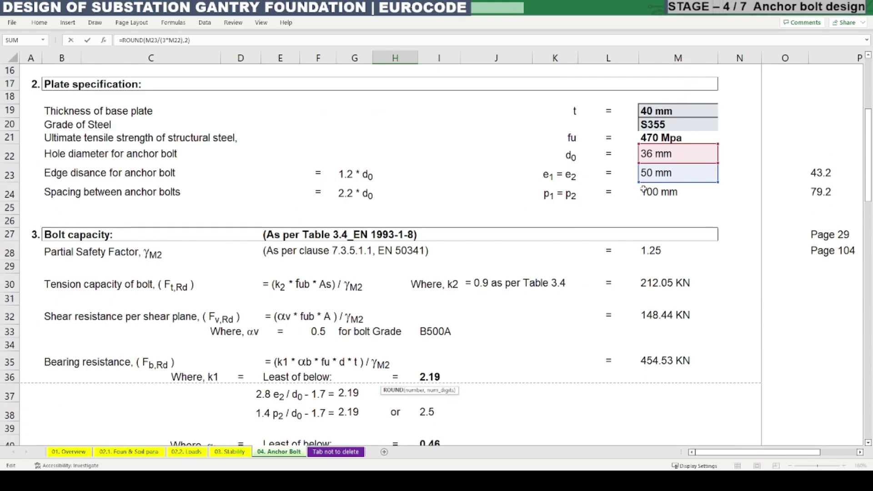
scroll(655, 185, down, 2)
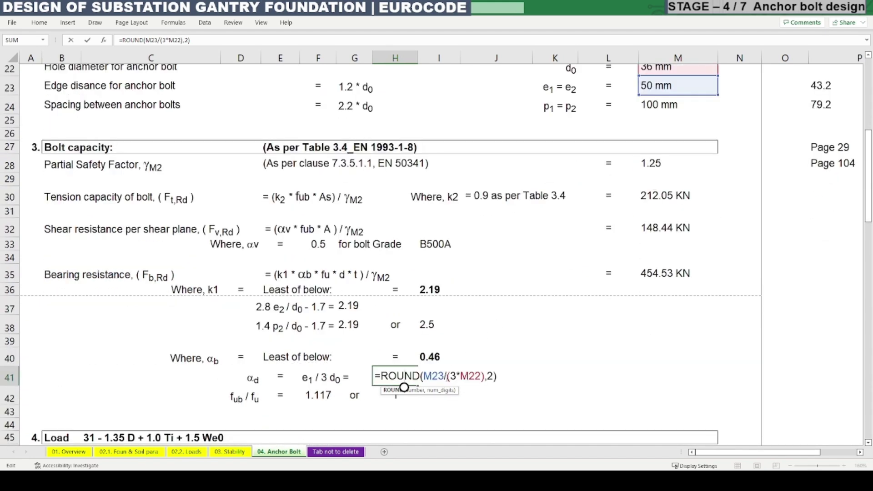
scroll(483, 348, up, 3)
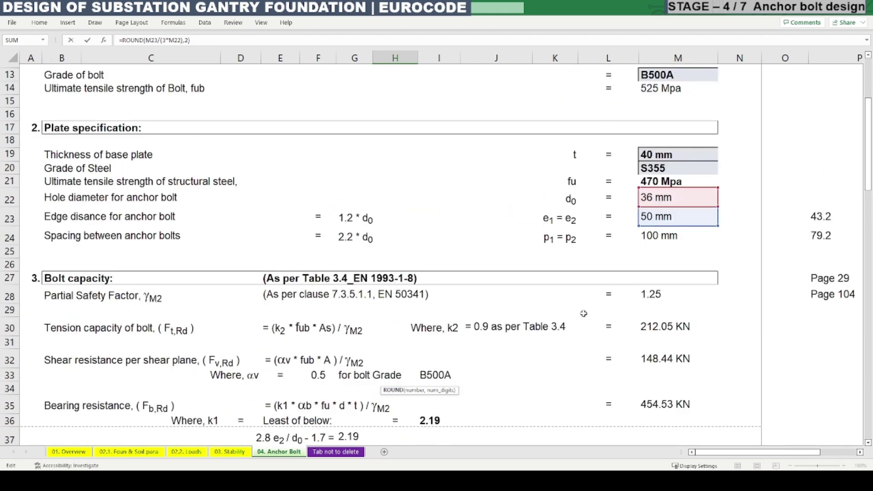
key(ctrl+Return)
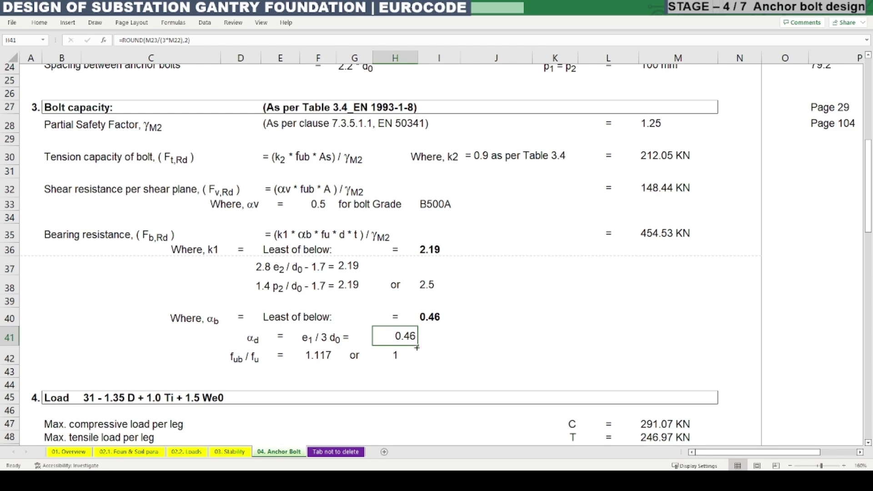
Step: Check the fub/fu ratio against Table 3.4 and trace F42 to the bolt and structural steel ultimate strengths
key(alt+Tab)
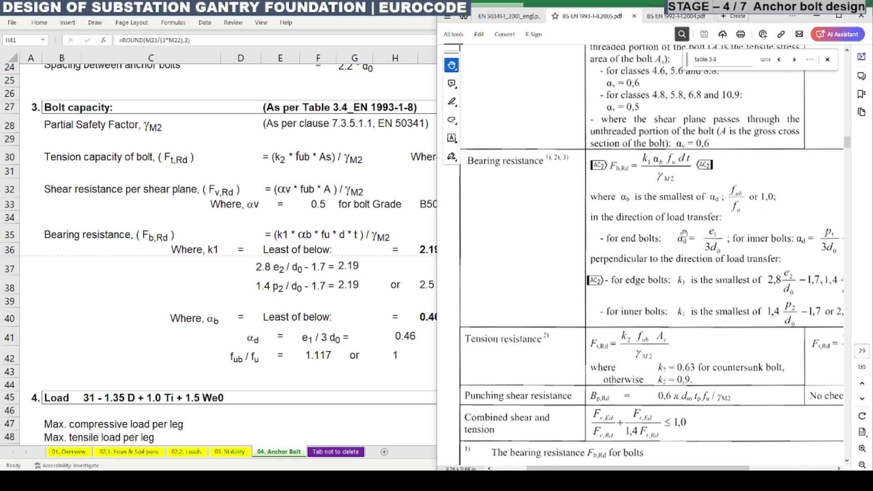
key(alt+Tab)
double_click(309, 358)
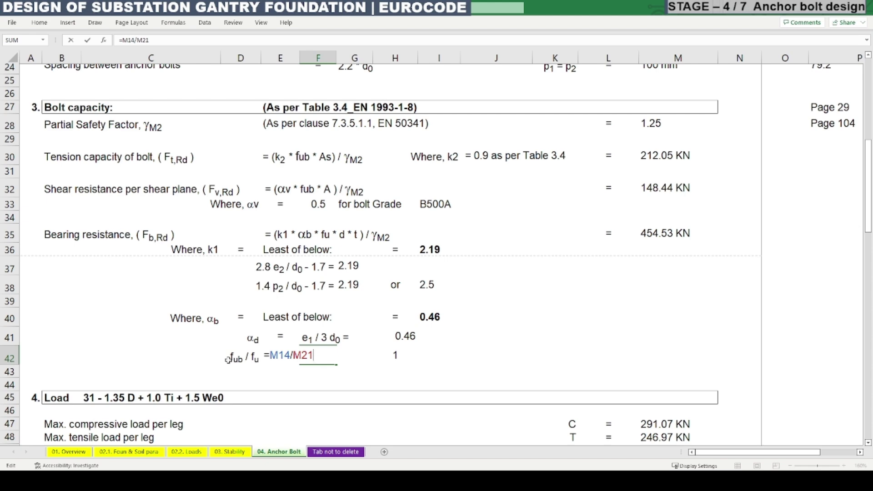
scroll(602, 252, up, 5)
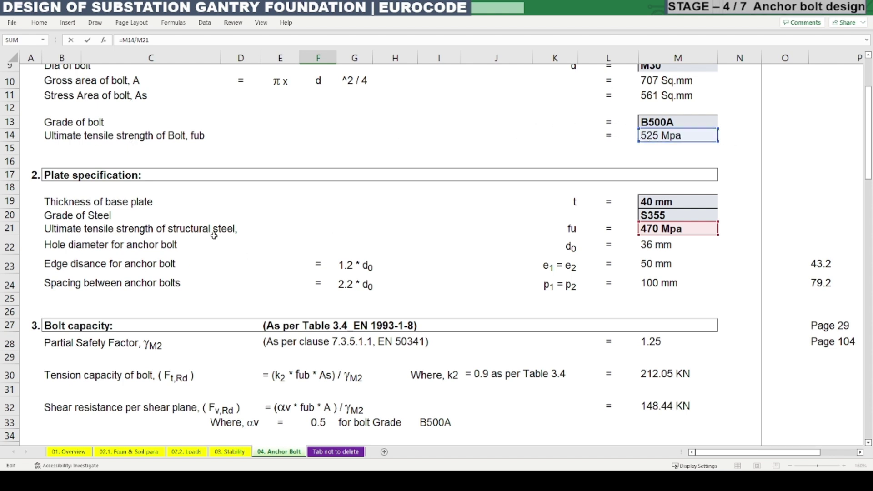
scroll(312, 363, down, 9)
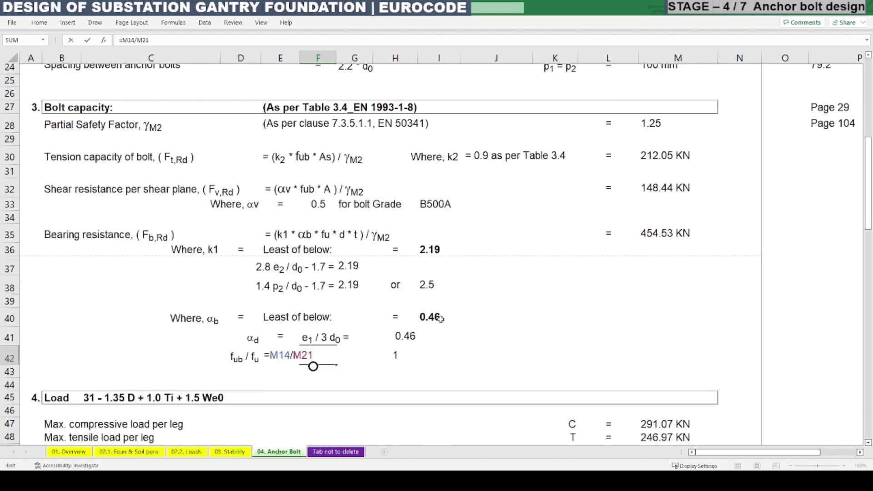
key(Return)
scroll(287, 228, up, 4)
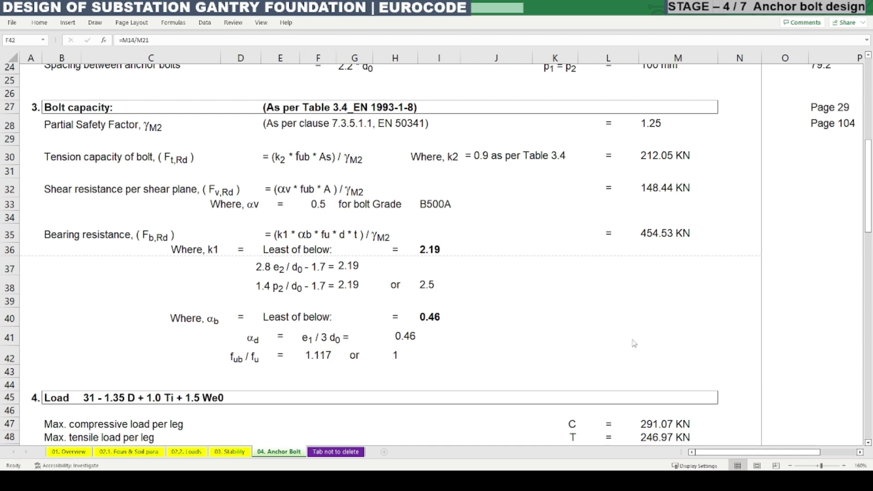
Step: Compare the minimum formula for αb in I40 with the smallest-value rule in Table 3.4 and review the C40:I42 block
key(alt+Tab)
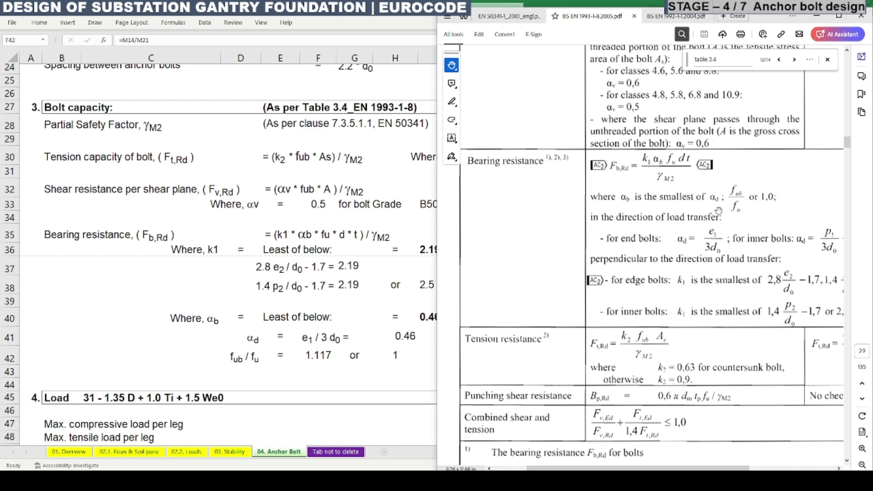
key(alt+Tab)
double_click(430, 319)
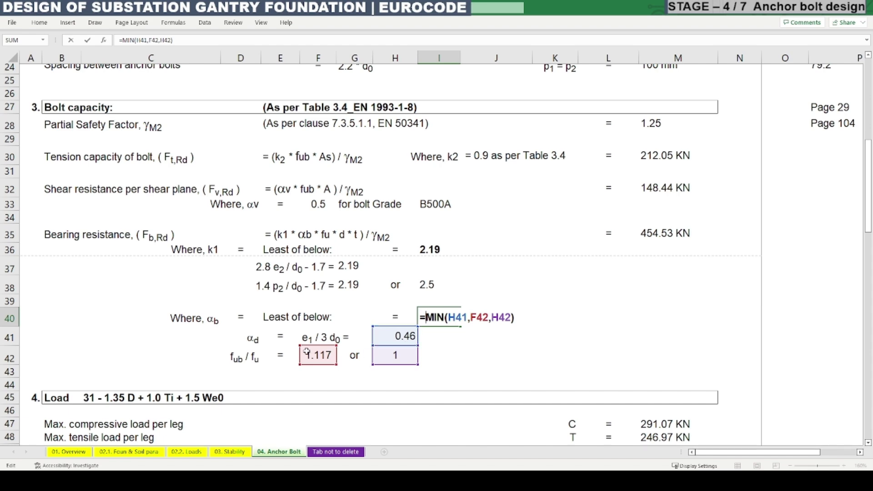
key(Escape)
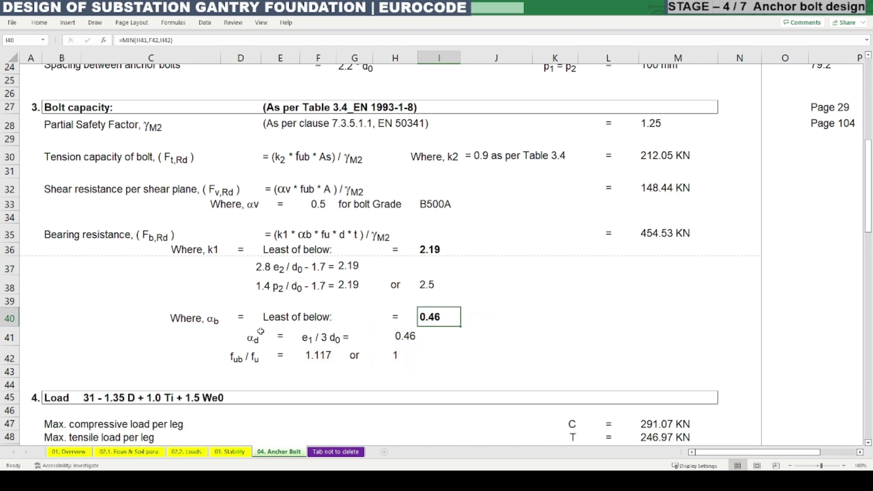
mouse_move(202, 320)
mouse_down()
mouse_move(425, 339)
mouse_move(436, 352)
mouse_up()
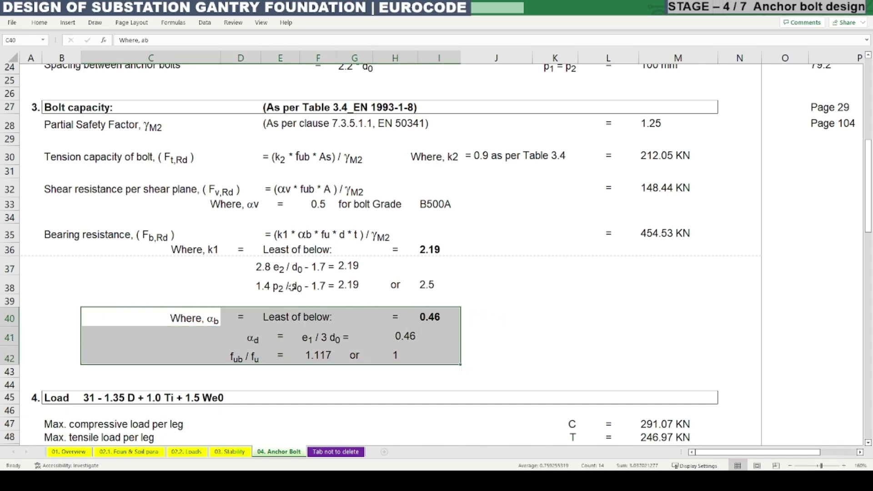
Step: Compare the k1 expressions in rows 37 and 38 with the full edge-bolt k1 rule in Table 3.4
key(alt+Tab)
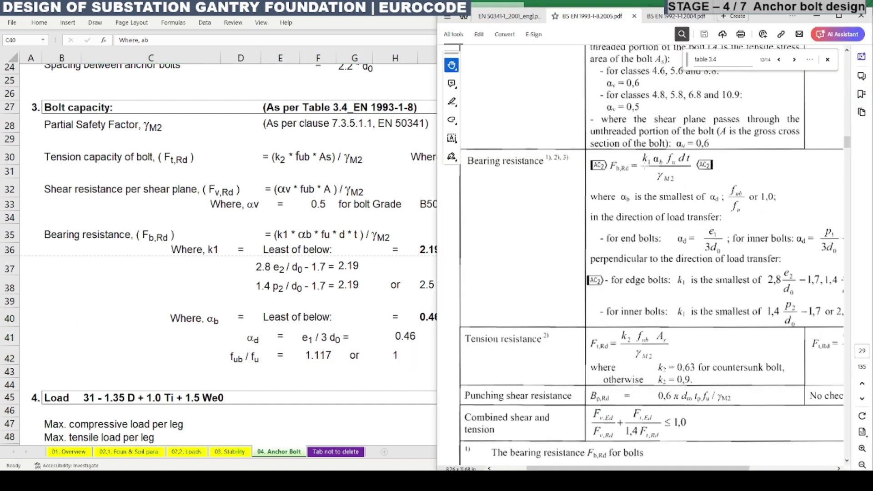
drag(684, 272, 600, 267)
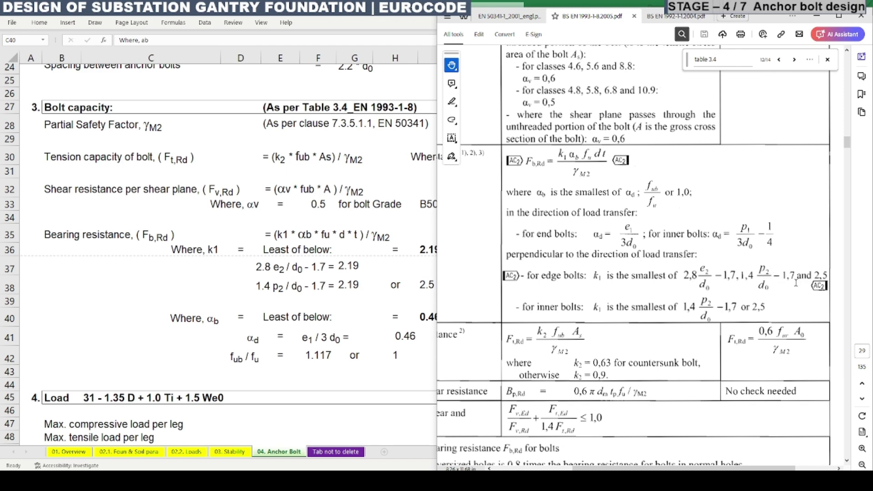
click(312, 317)
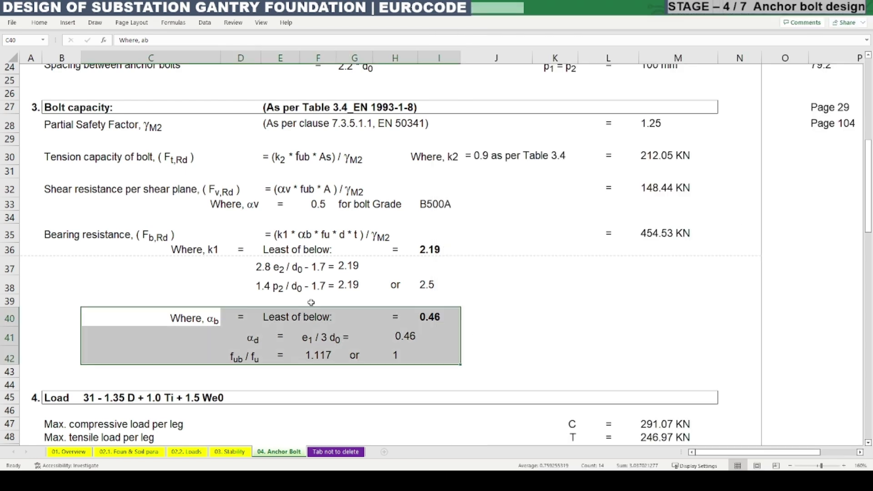
click(282, 270)
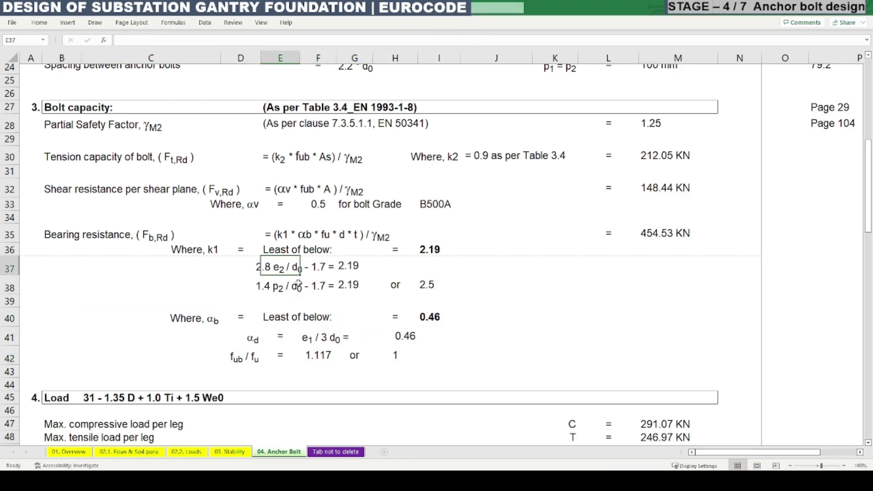
click(264, 286)
click(259, 269)
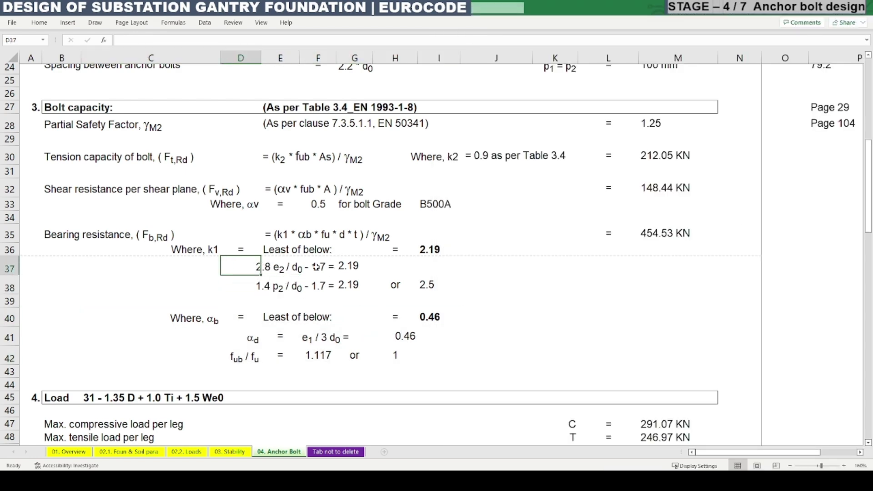
Step: Trace the k1 formula in G37 to edge distance and hole diameter, and compare the G38 spacing formula with Table 3.4
click(347, 265)
scroll(667, 245, up, 3)
key(F2)
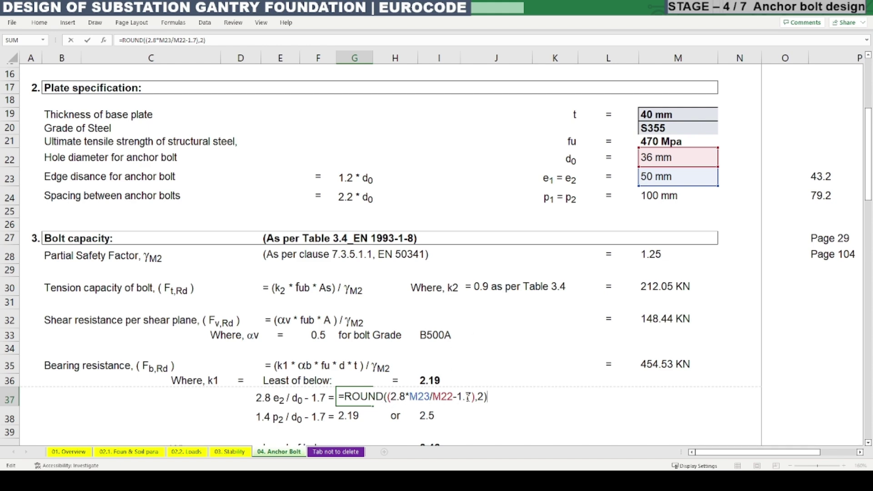
key(Escape)
click(349, 417)
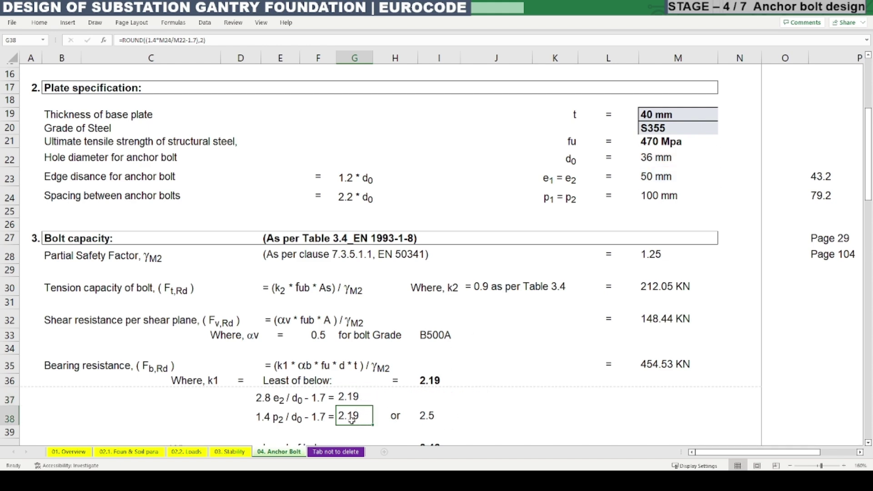
key(alt+Tab)
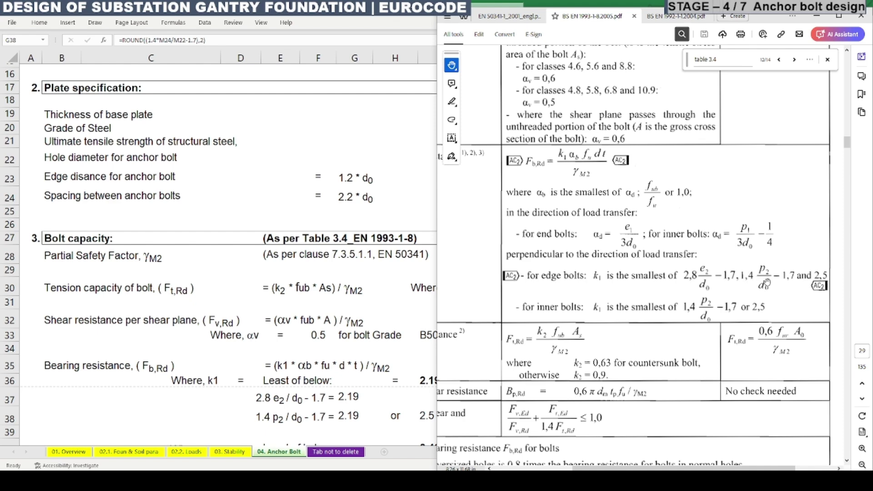
Step: Trace the spacing-based k1 formula in G38 to its input cells and compare it and the 2.5 limit with Table 3.4
scroll(741, 259, up, 1)
scroll(742, 260, right, 2)
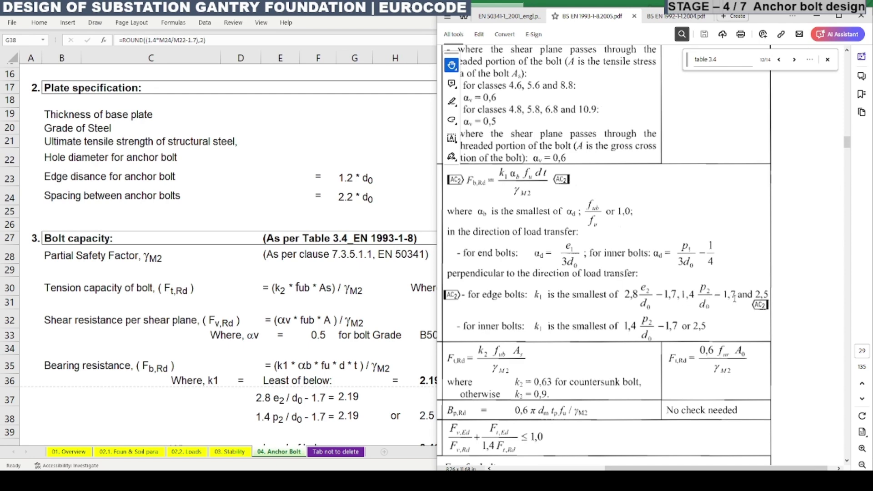
key(alt+Tab)
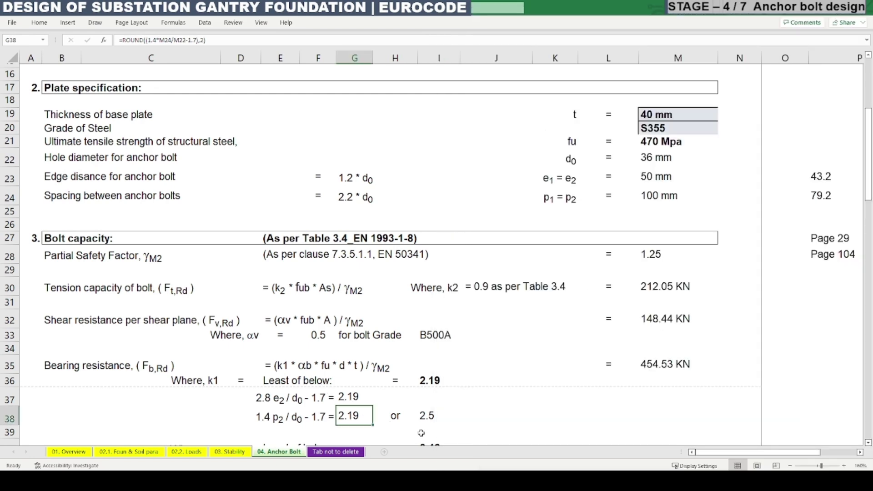
key(F2)
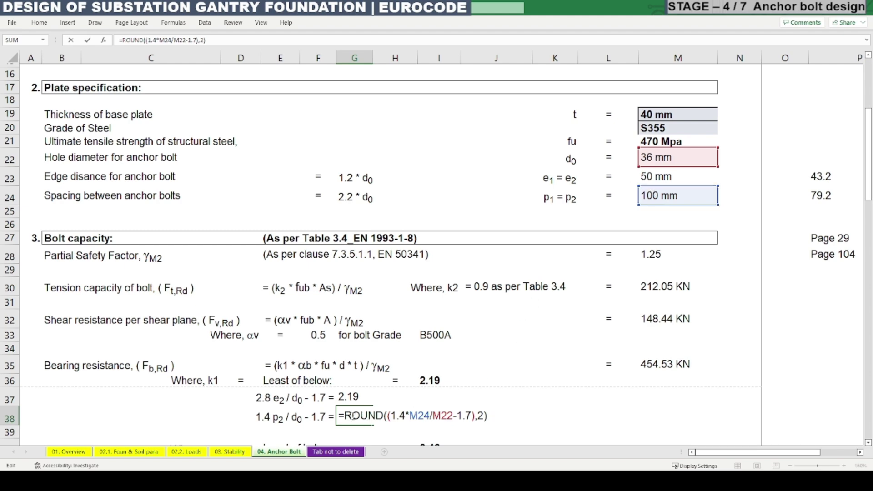
key(ctrl+Return)
scroll(364, 350, down, 2)
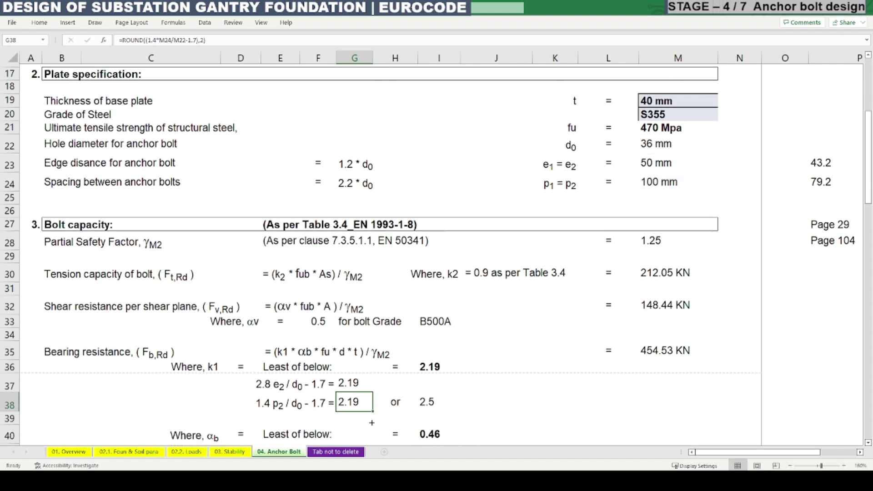
key(alt+Tab)
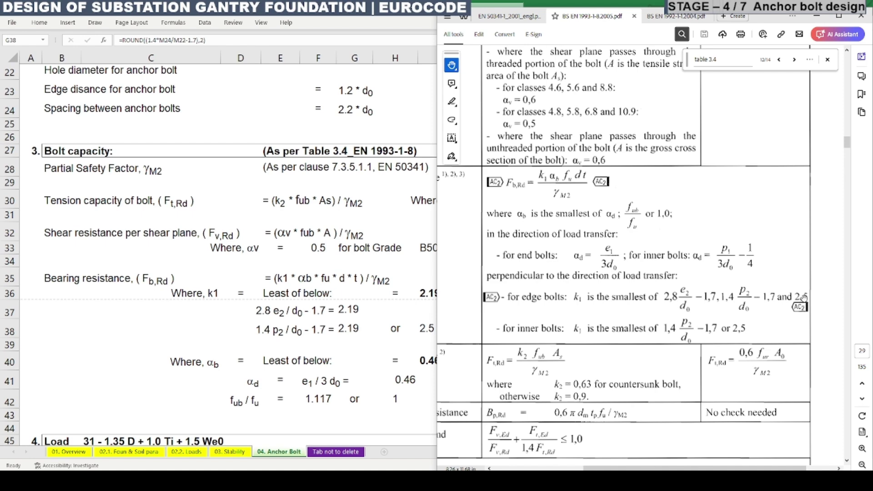
Step: Return to the anchor bolt sheet and inspect the minimum formula for k1 in I36
key(alt+Tab)
click(363, 366)
click(433, 294)
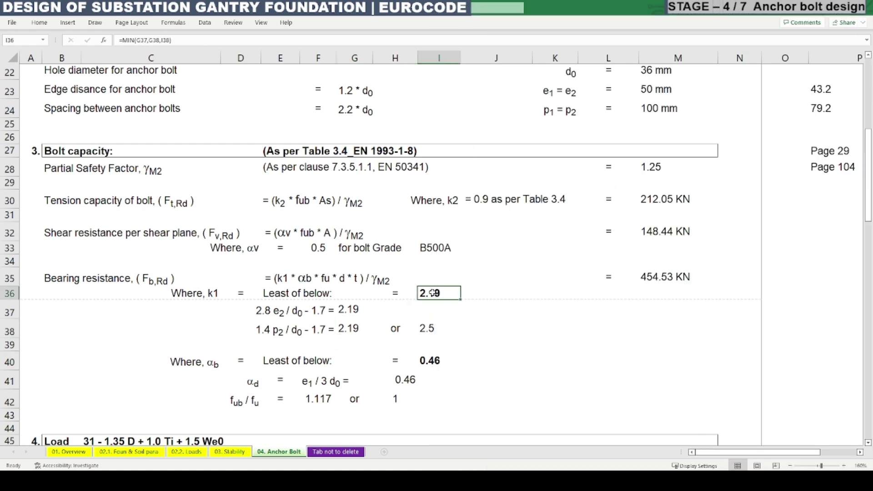
key(F2)
key(Escape)
Step: Match k1, αb and fu in the row 35 bearing resistance expression to their sub-calculations and the structural steel ultimate strength row
drag(182, 289, 203, 364)
click(332, 280)
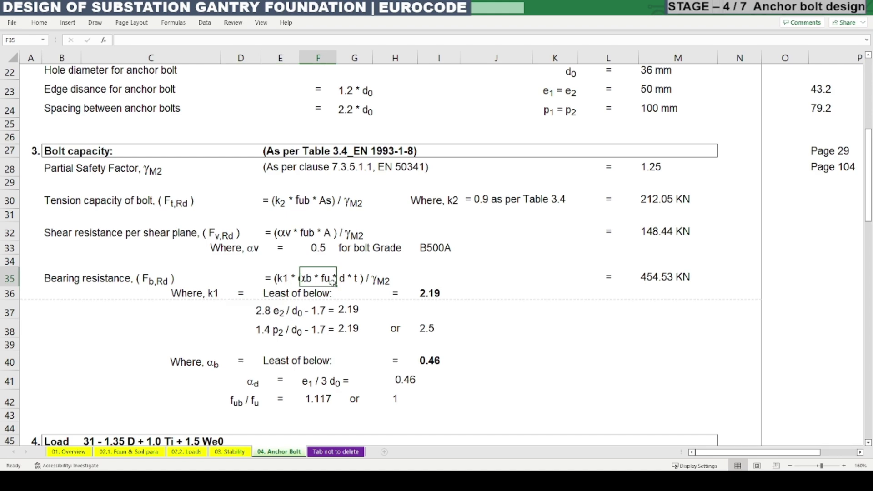
scroll(351, 318, up, 1)
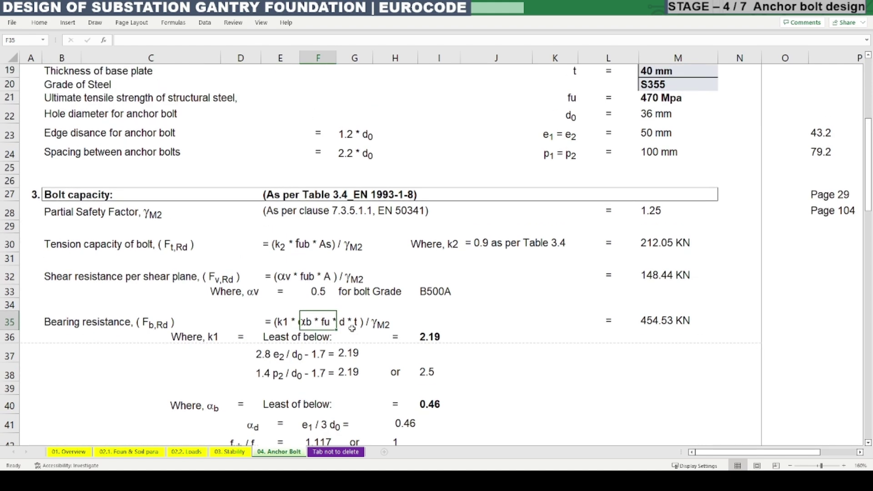
scroll(351, 327, up, 2)
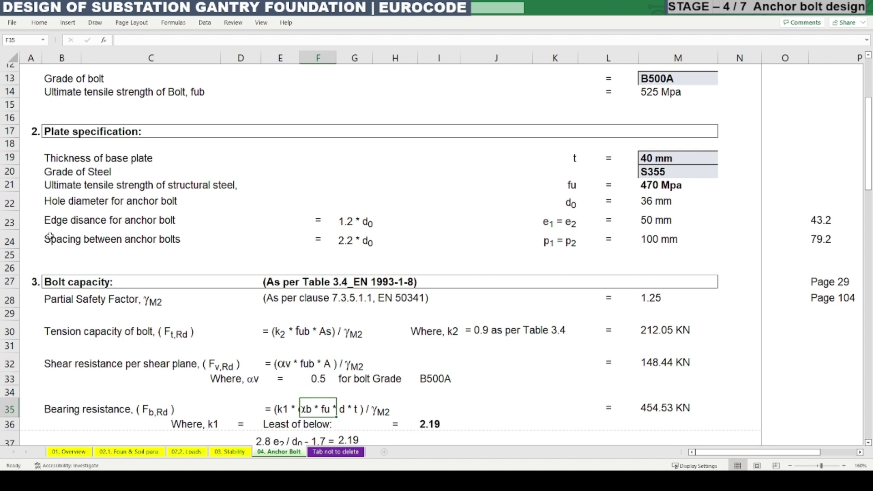
drag(51, 189, 678, 188)
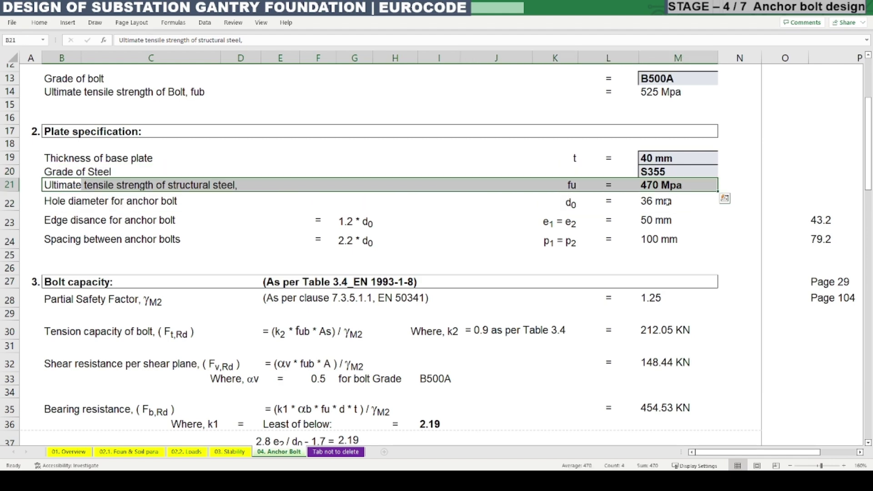
click(341, 411)
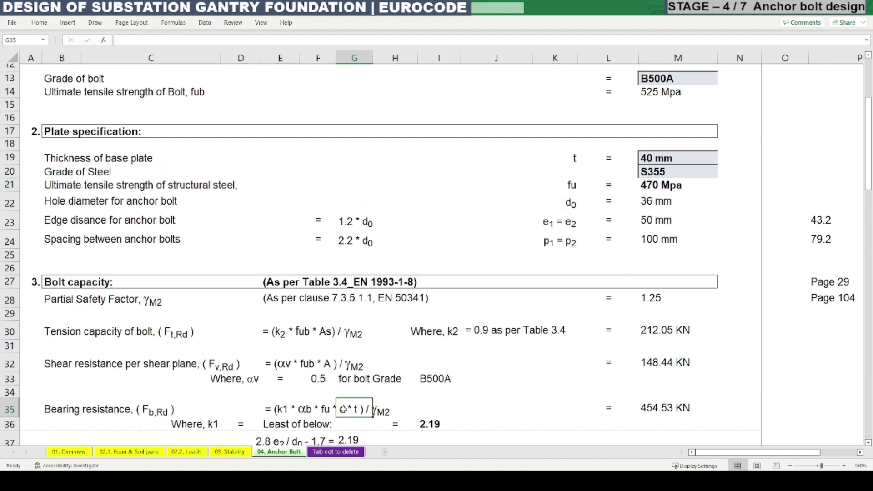
Step: Match d and t in the bearing resistance expression to the bolt diameter in M9 and base plate thickness in M19
scroll(551, 256, up, 4)
click(706, 75)
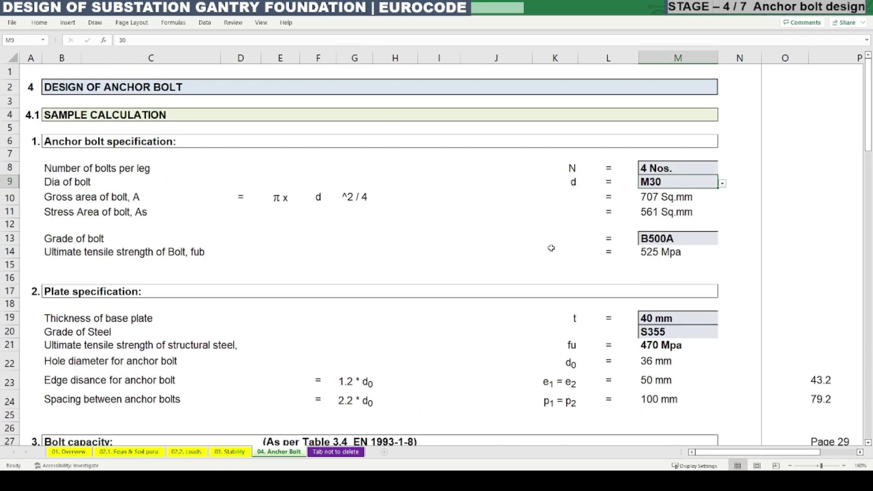
scroll(552, 248, down, 4)
click(360, 397)
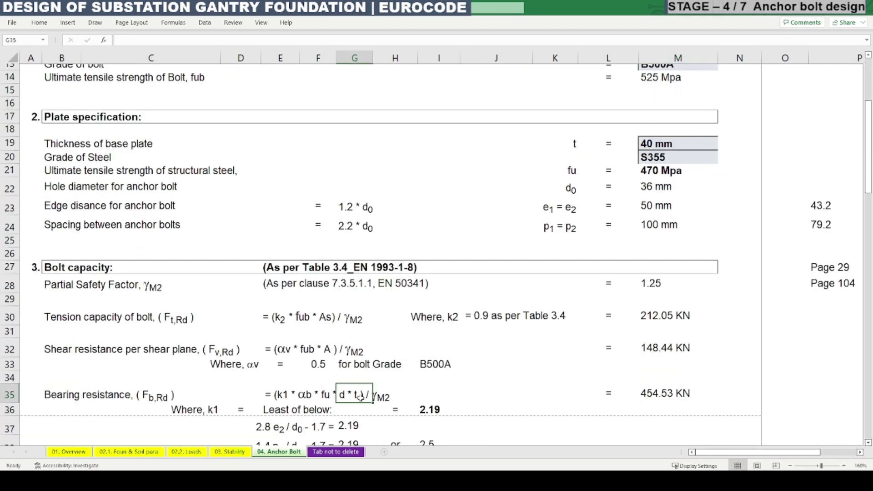
click(674, 147)
double_click(675, 147)
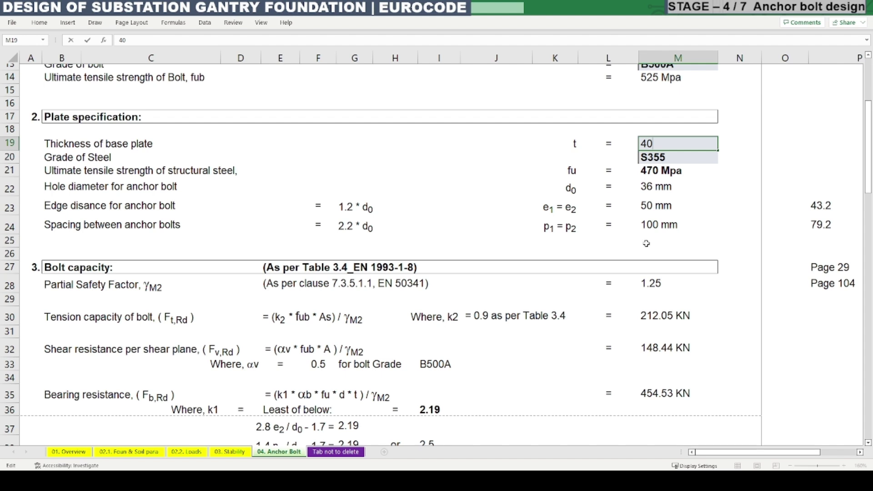
key(Escape)
Step: Trace the bearing resistance formula in M35 to its k1, αb, fu, bolt diameter, plate thickness and partial safety factor cells
click(647, 401)
double_click(647, 401)
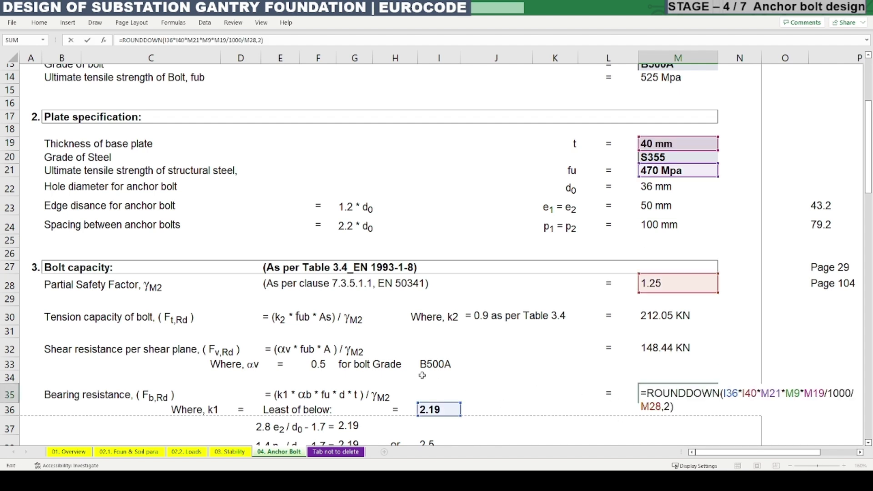
key(Escape)
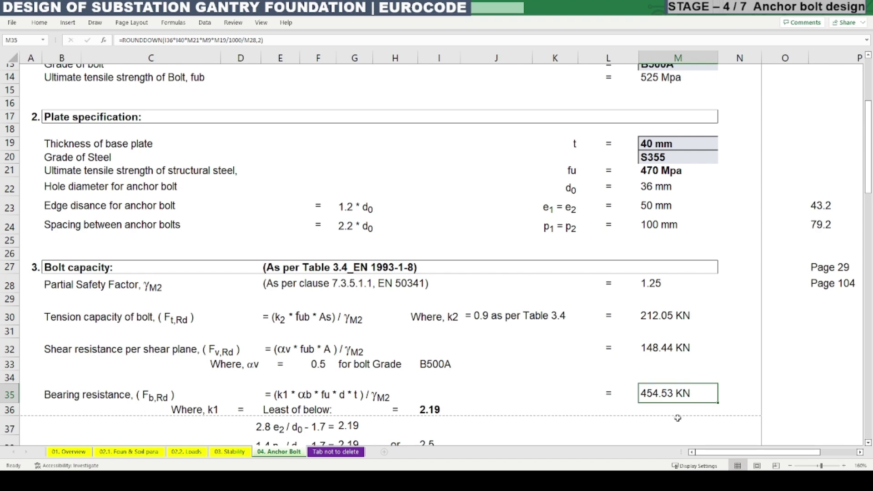
double_click(667, 400)
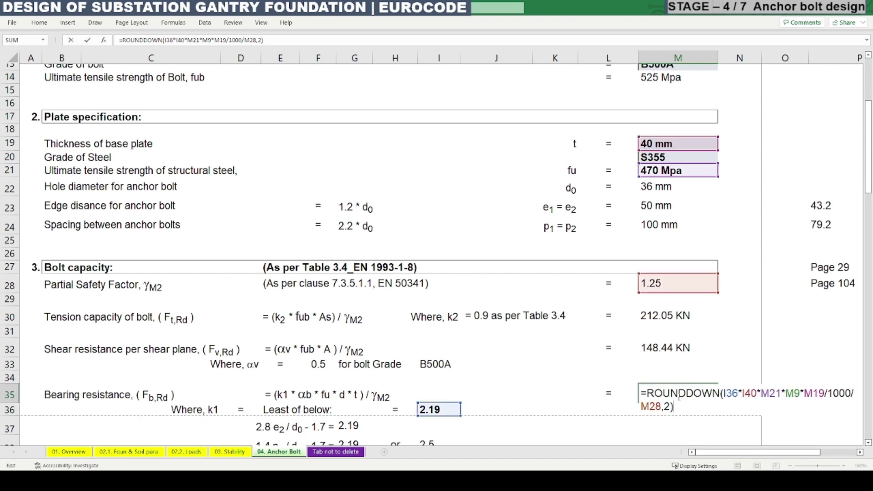
key(Escape)
key(F2)
scroll(596, 318, down, 2)
scroll(596, 318, down, 1)
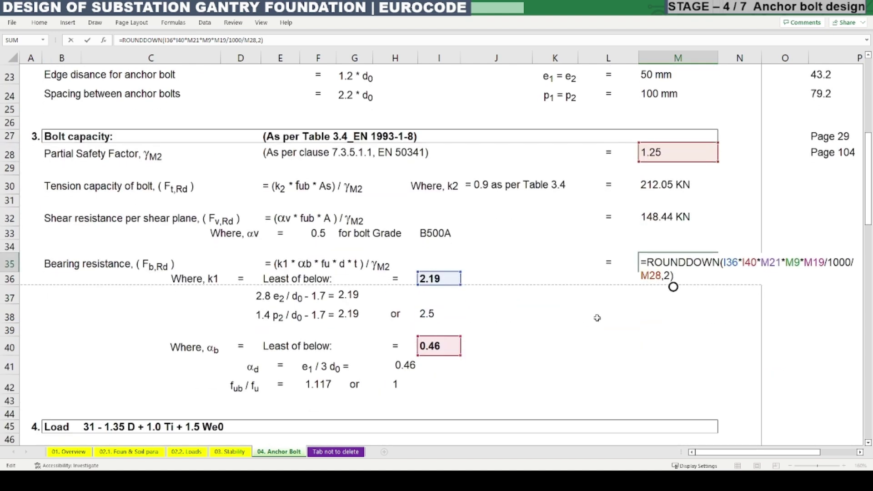
scroll(597, 318, up, 4)
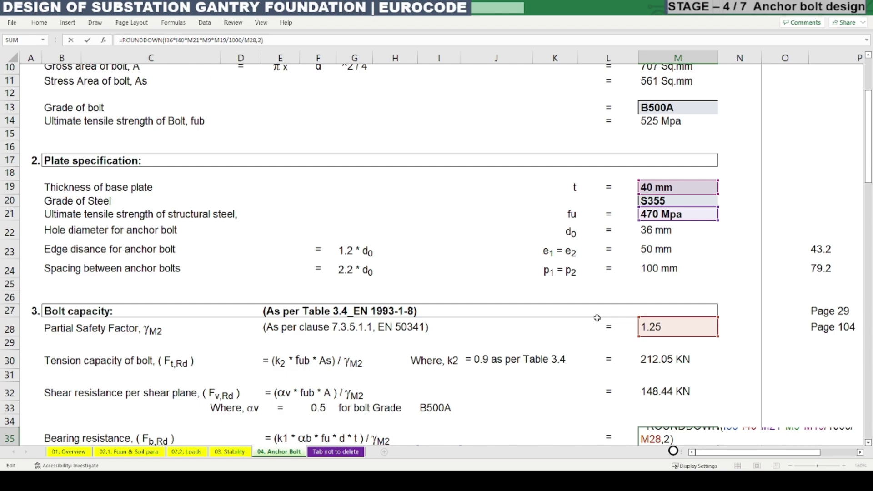
scroll(598, 318, up, 2)
key(Escape)
Step: Review the Load section rows for per-leg and per-bolt forces and inspect the load case heading formula in C45
scroll(597, 318, down, 8)
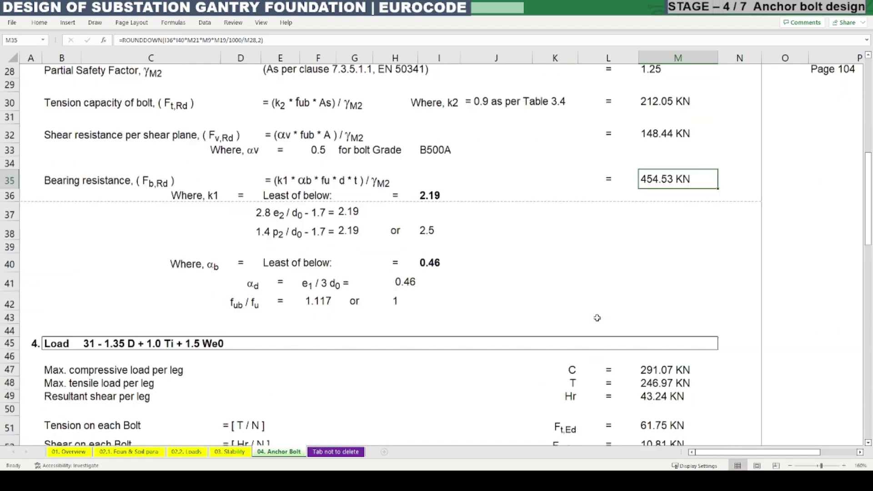
scroll(597, 317, down, 3)
click(81, 241)
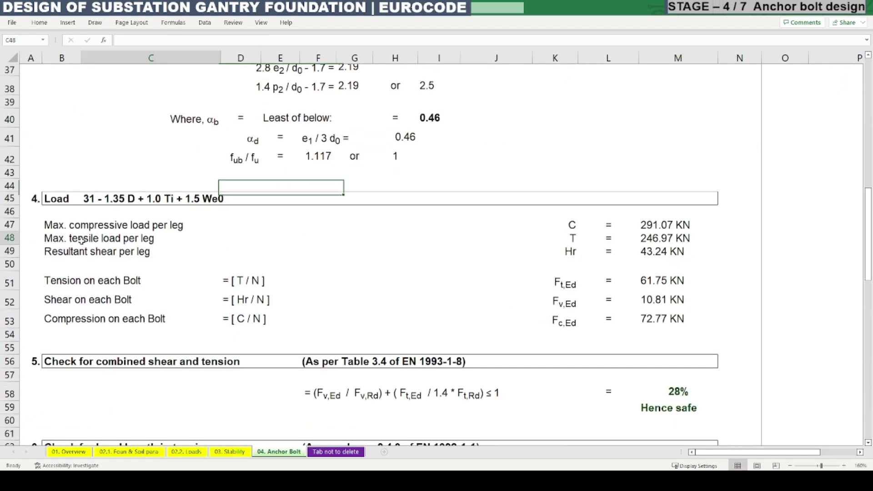
mouse_move(78, 225)
mouse_down()
mouse_move(223, 284)
mouse_move(225, 313)
mouse_up()
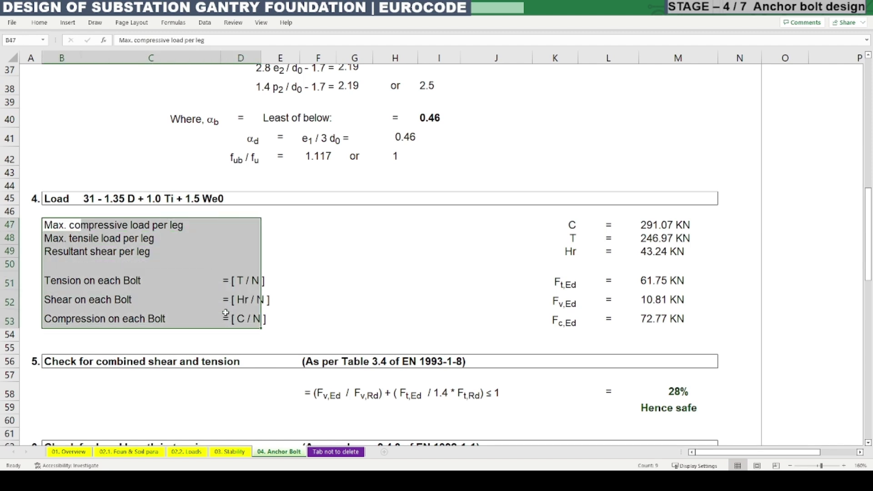
click(127, 243)
click(50, 198)
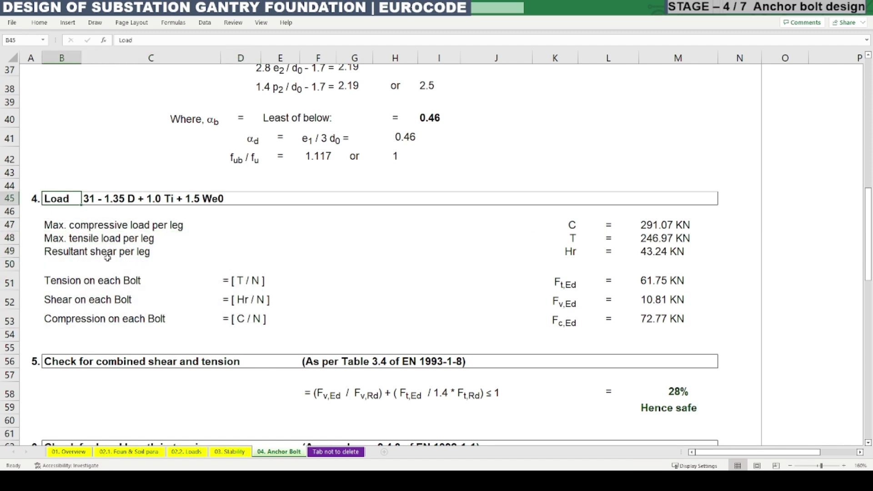
click(89, 198)
key(F2)
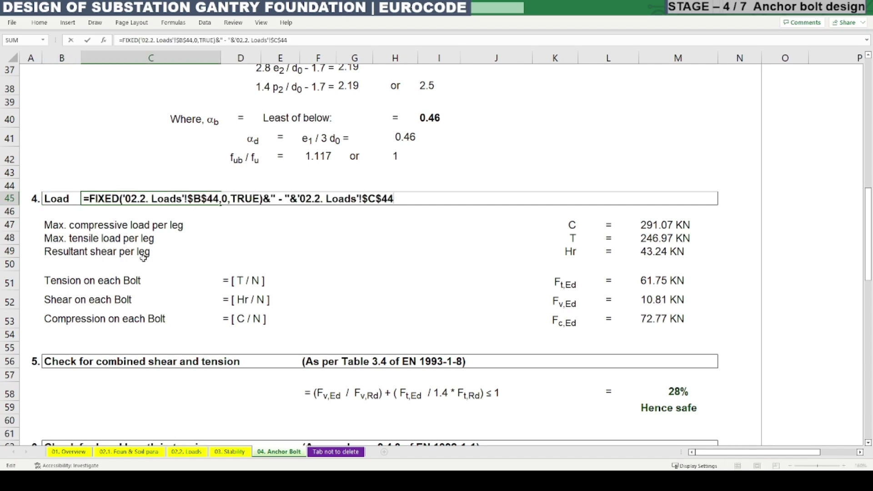
key(Escape)
Step: Skim the combined shear and bond length checks, and follow the C45 reference to the ULS load combinations on the 02.2. Loads sheet
scroll(150, 268, down, 9)
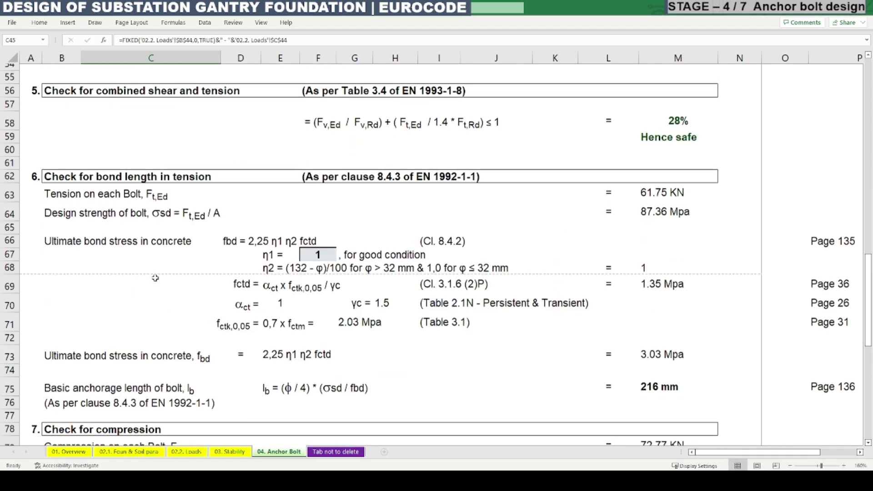
scroll(154, 279, down, 2)
scroll(155, 278, up, 12)
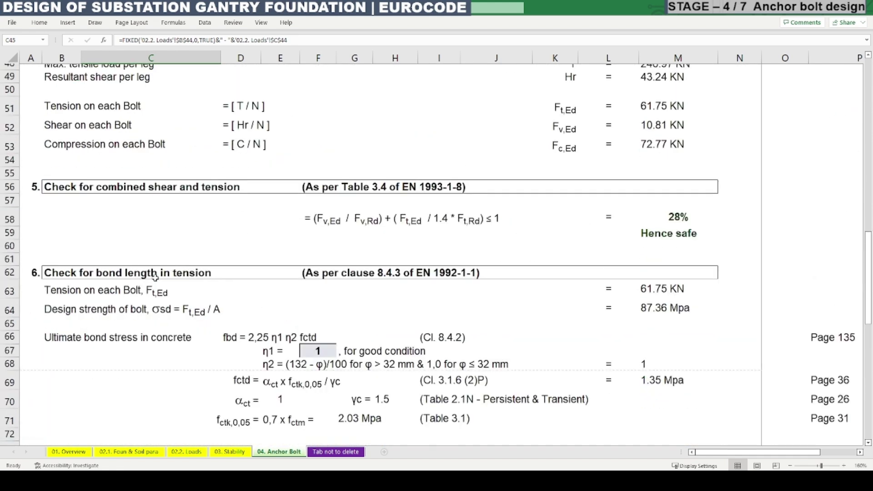
click(177, 350)
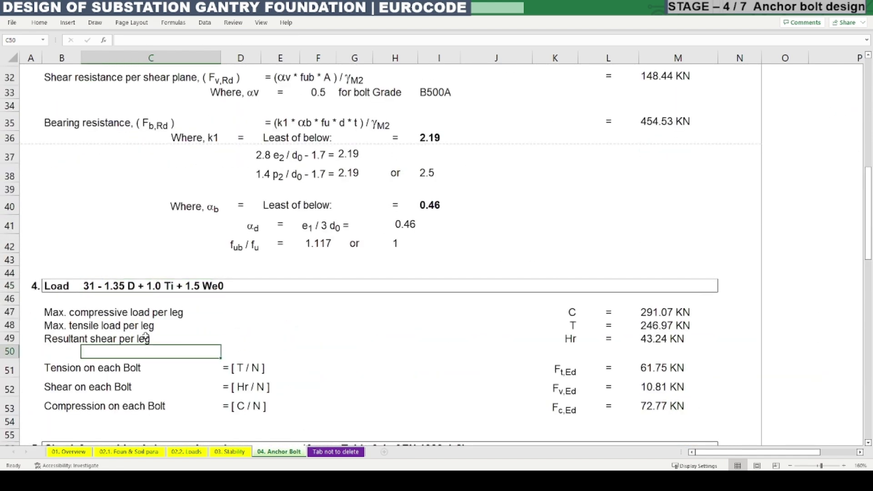
click(91, 289)
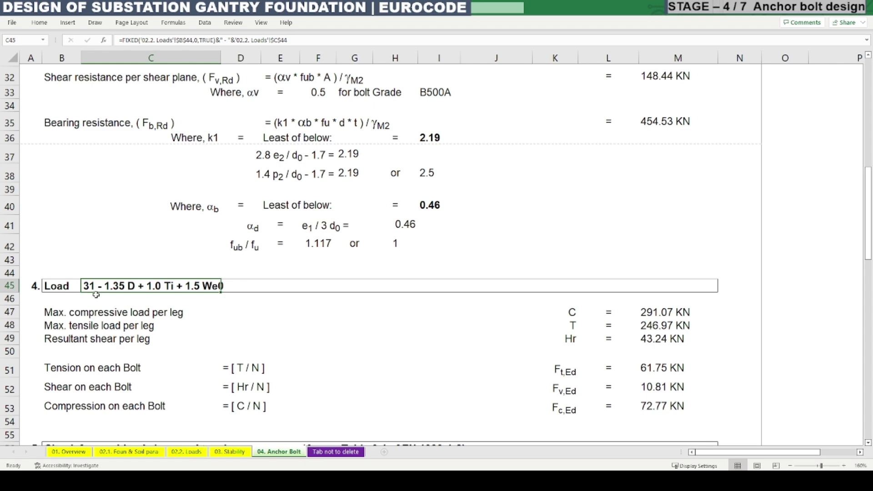
key(ctrl+bracketleft)
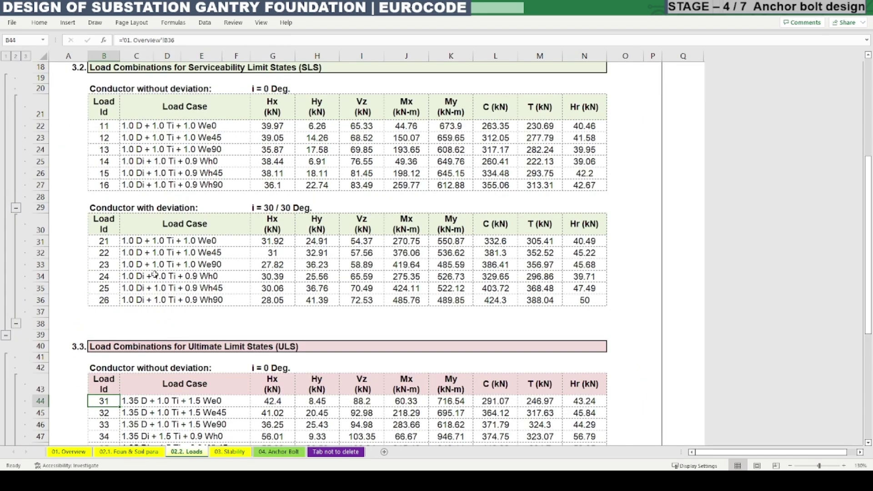
scroll(170, 296, up, 2)
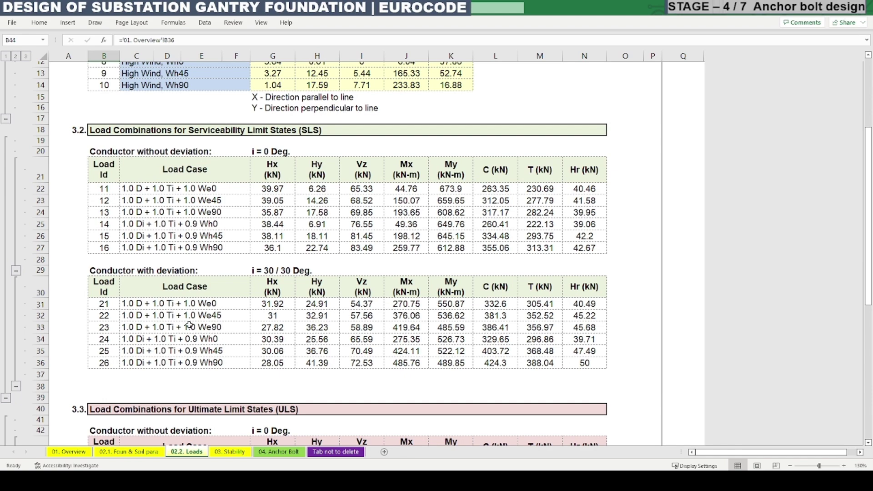
scroll(189, 326, down, 4)
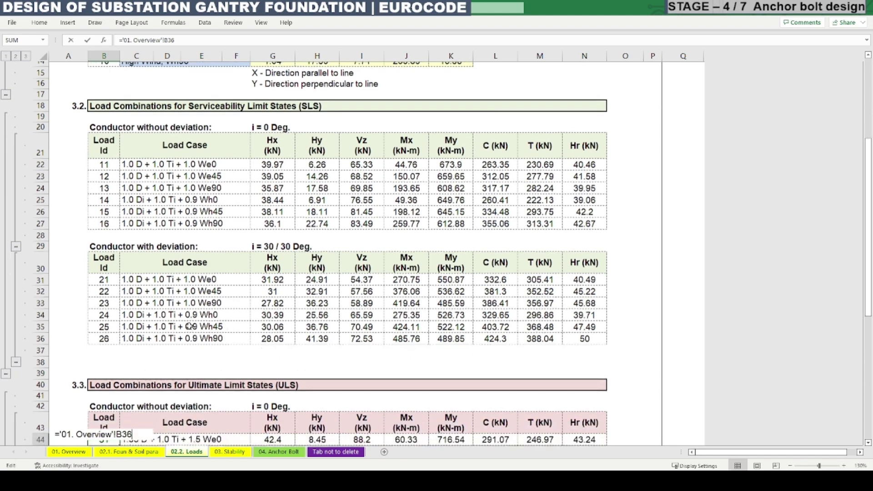
scroll(177, 294, down, 3)
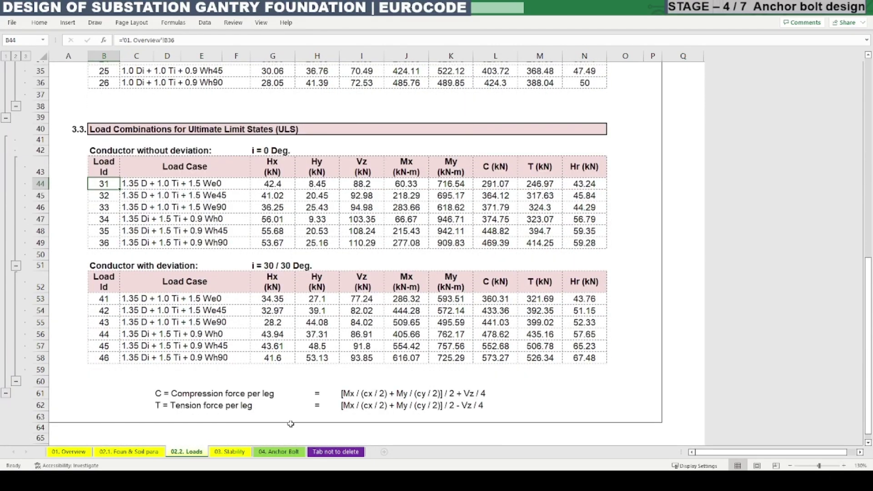
Step: Return to the 04. Anchor Bolt sheet and examine the maximum compressive load row in the Load section
click(283, 453)
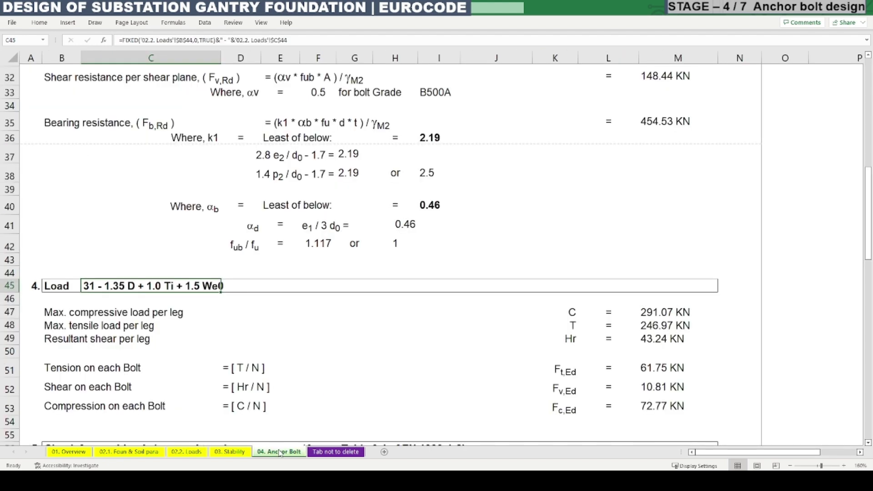
scroll(191, 355, down, 2)
click(143, 263)
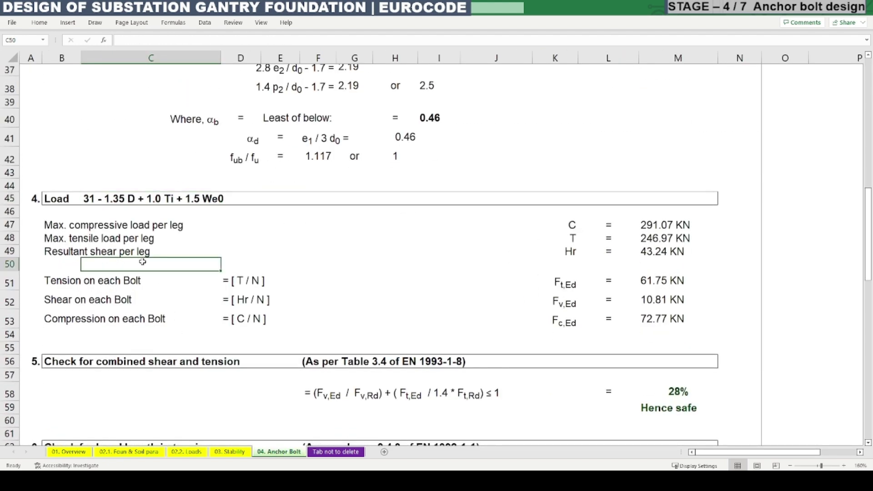
click(58, 226)
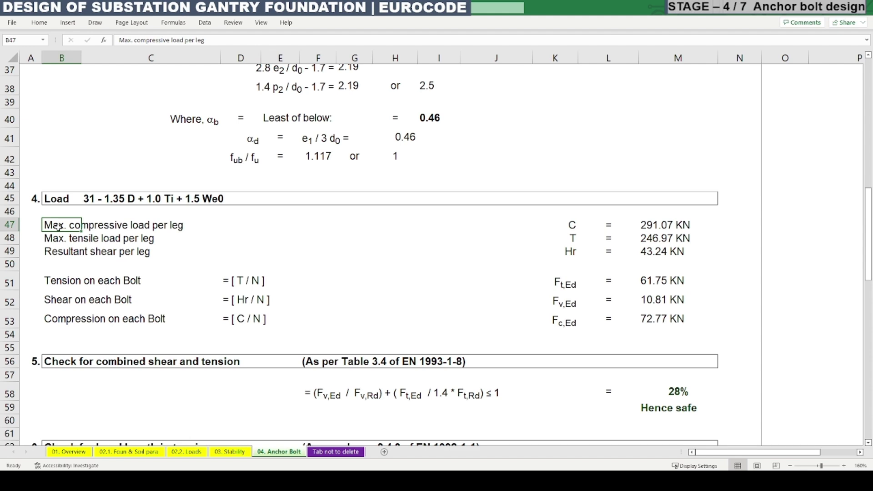
Step: Trace the maximum compressive load per leg in M47 to its source on the 02.2. Loads sheet and return
drag(58, 226, 117, 231)
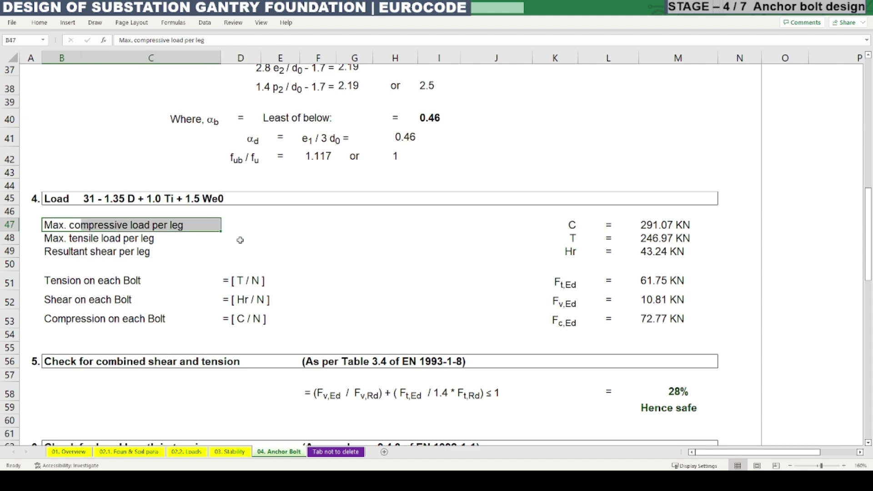
click(640, 226)
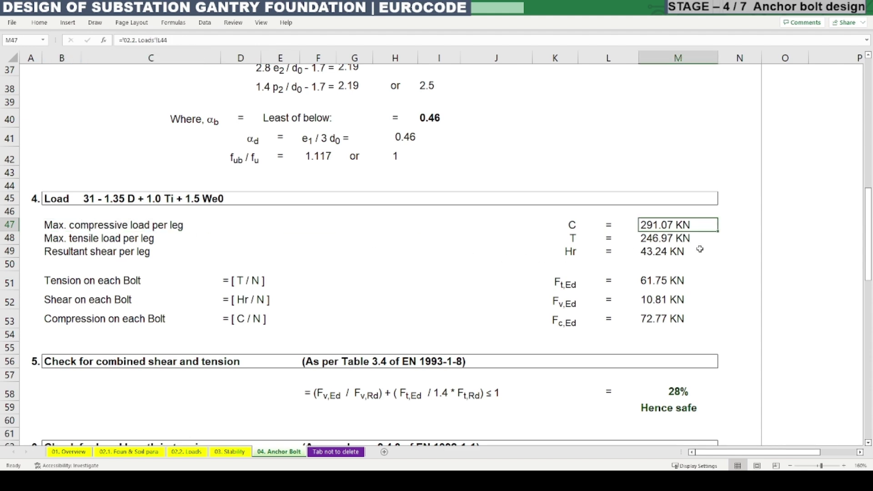
key(ctrl+bracketleft)
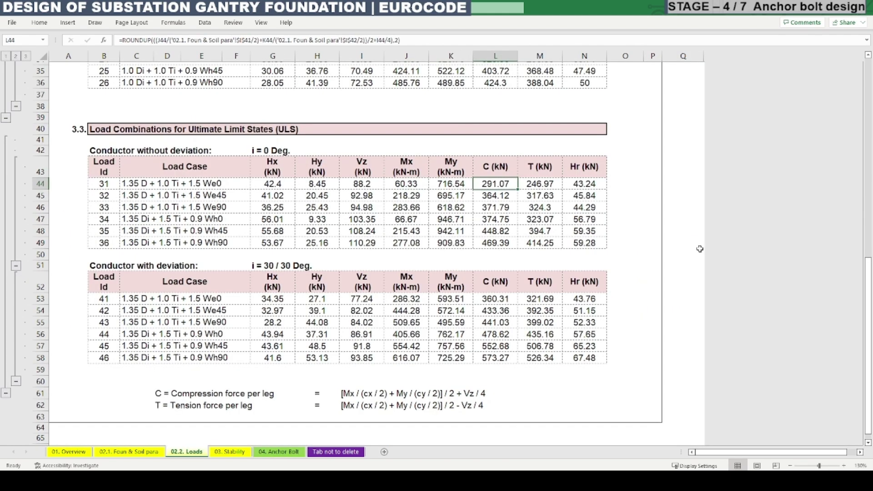
key(F5)
key(Return)
Step: Trace the maximum tensile load per leg in M48 to the T column of the ULS load combinations and return
key(Down)
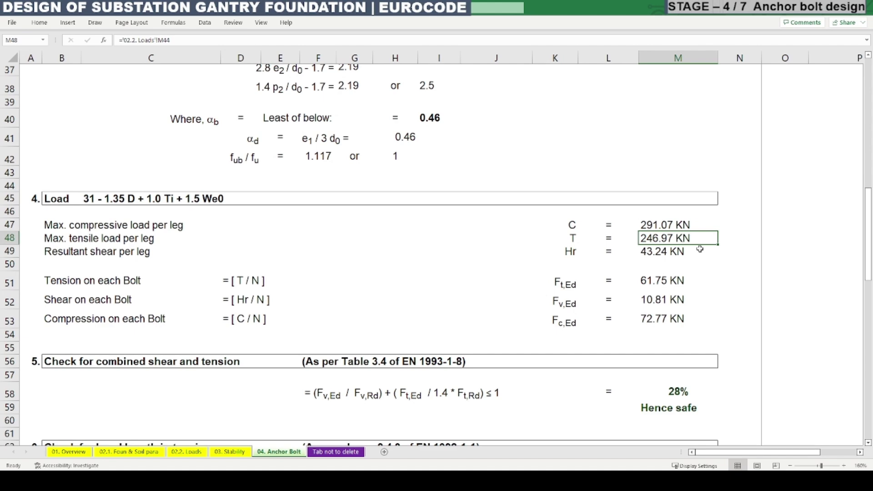
key(ctrl+bracketleft)
key(F5)
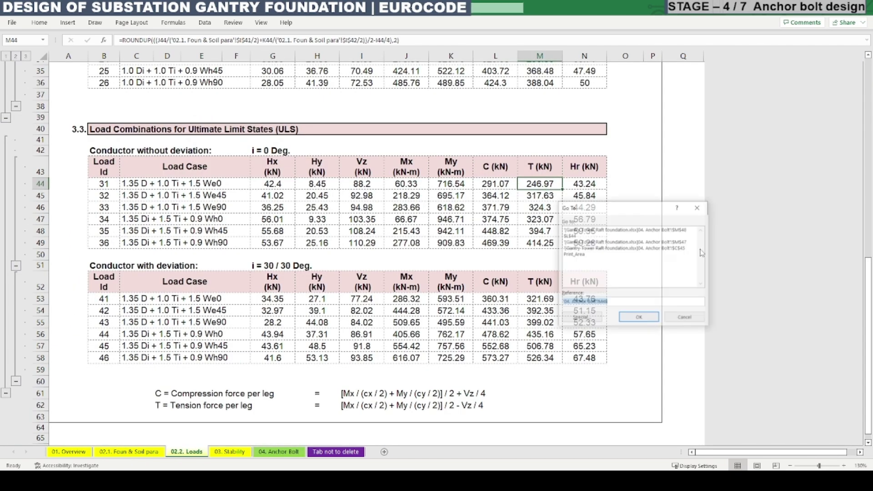
key(Escape)
key(F5)
key(Return)
Step: Trace the resultant shear per leg in M49 to the Hr column of the ULS load combinations and return
key(Down)
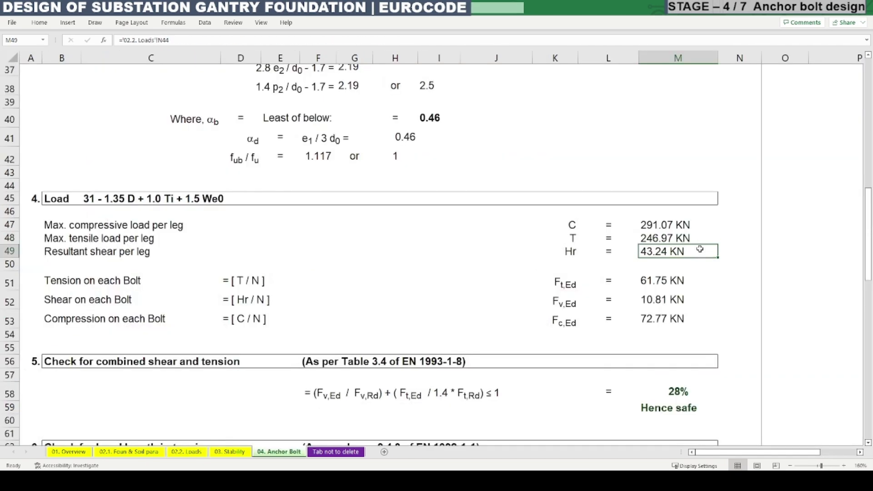
key(ctrl+bracketleft)
key(Down)
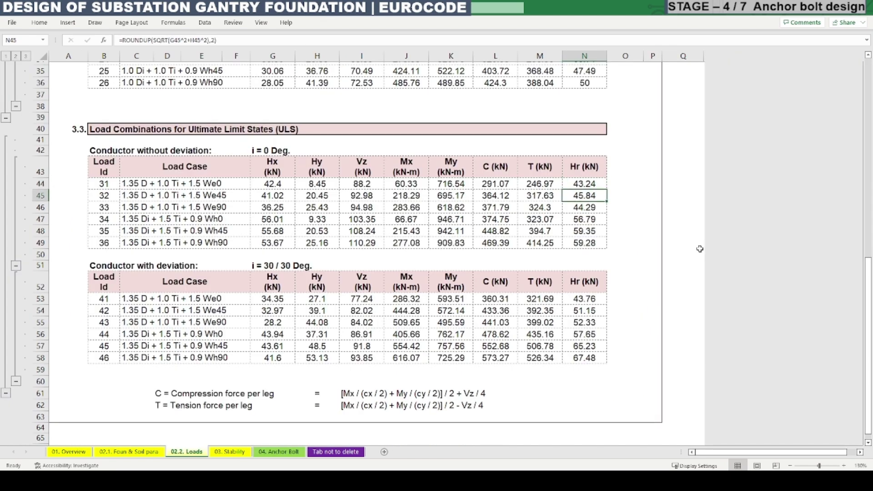
key(Up)
key(F5)
key(Return)
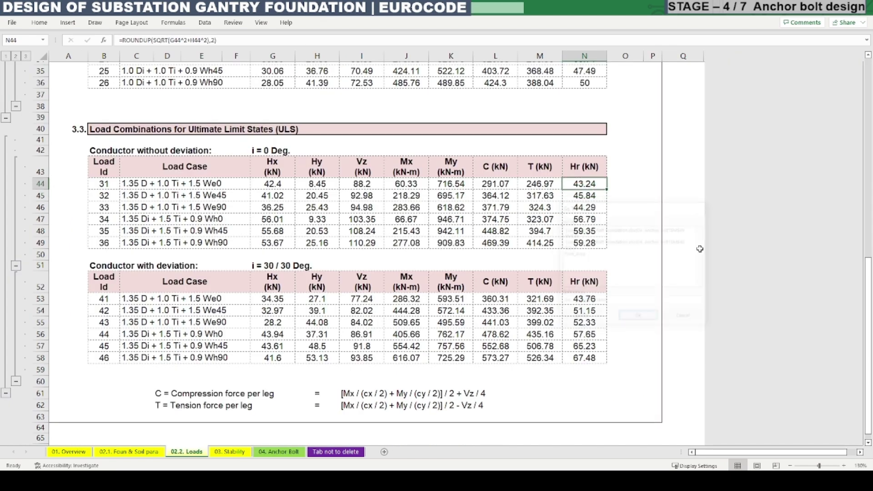
Step: Review the three per-leg load cells M47:M49 together and recheck the compressive load's source on the 02.2. Loads sheet
key(Up)
key(Up)
key(shift+Down)
key(shift+Down)
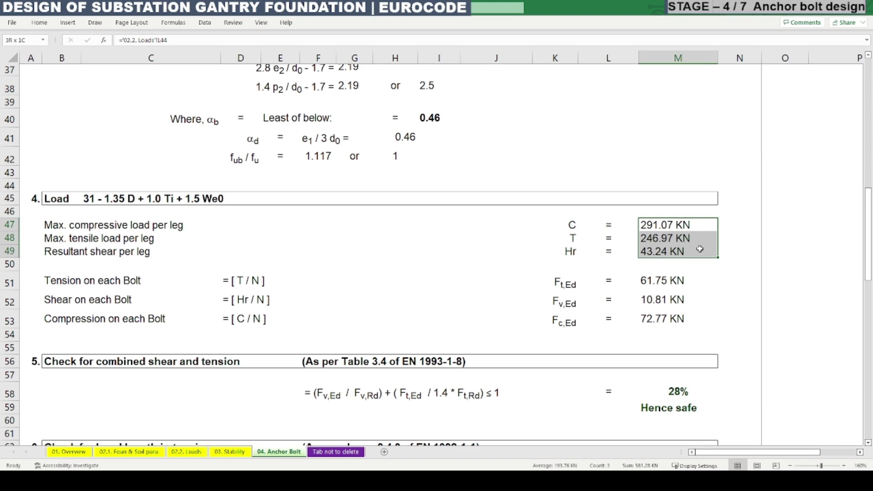
key(Left)
key(Right)
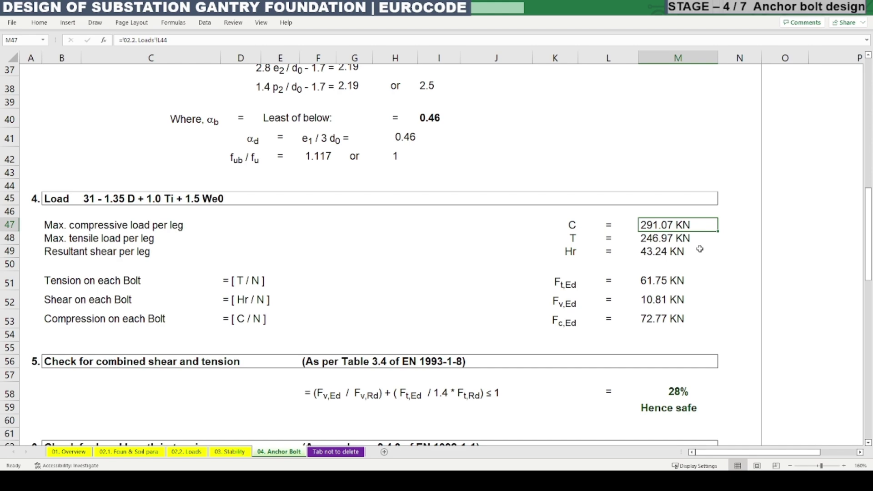
key(ctrl+bracketleft)
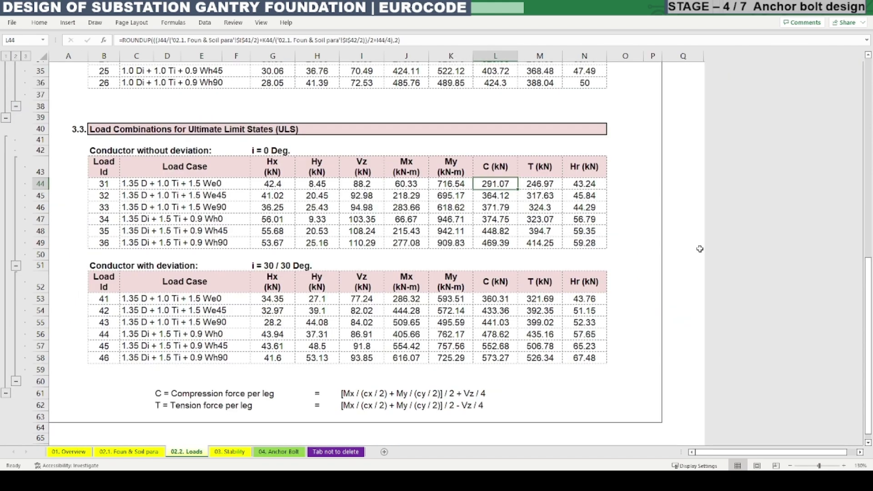
key(F5)
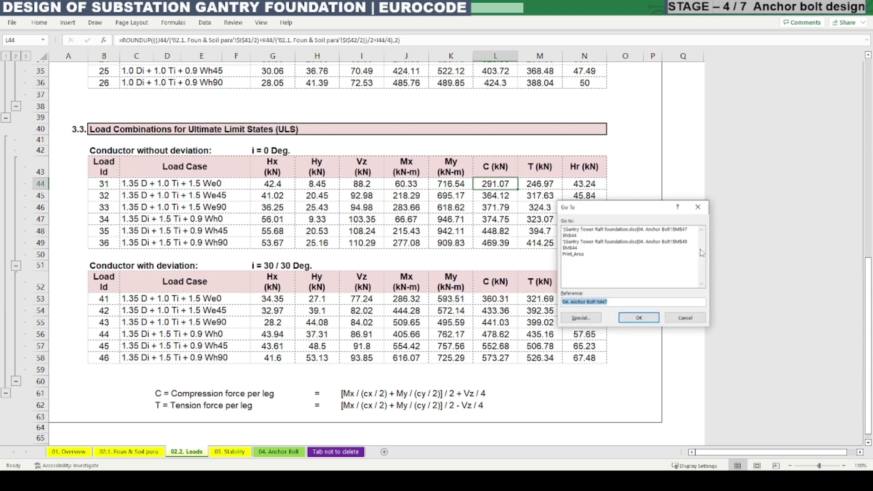
key(Return)
Step: Inspect the formula for tension on each bolt in M51 and its reference to the tensile load per leg
key(Down)
key(Down)
key(Down)
key(Down)
key(Down)
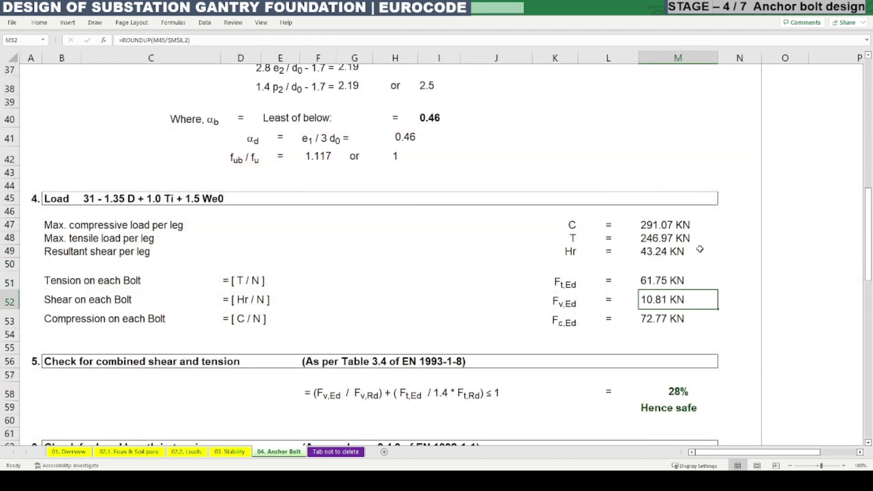
key(Up)
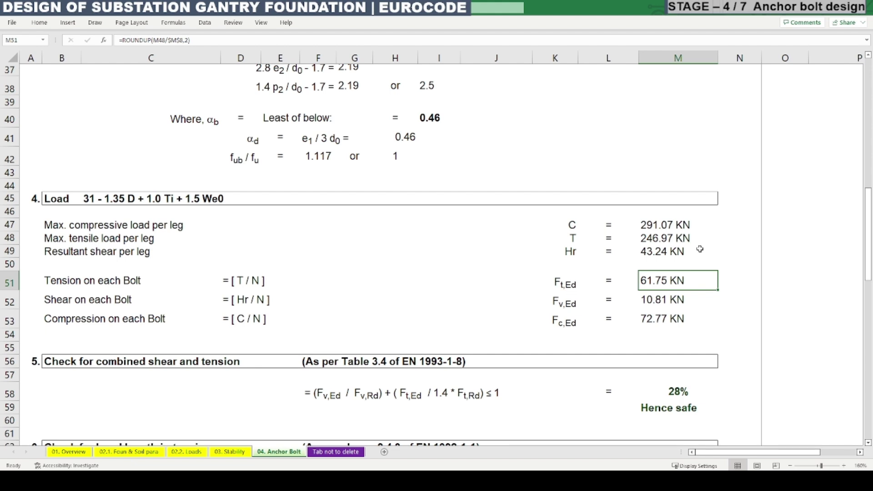
key(F2)
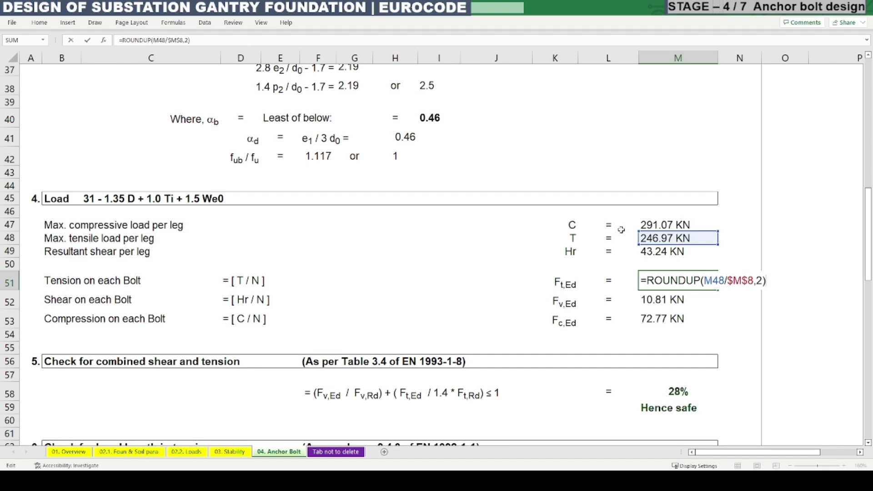
key(ctrl+Return)
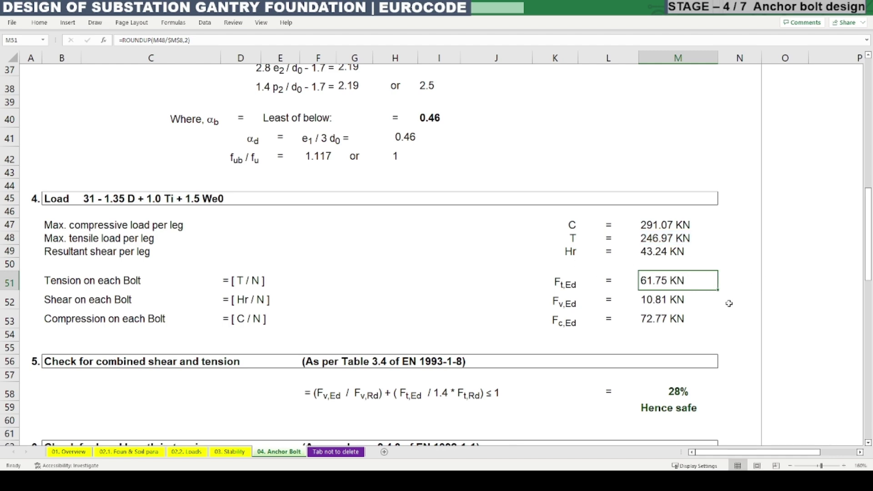
Step: Follow the divisor in the M51 bolt tension formula to the number of bolts per leg in M8
key(F2)
scroll(524, 259, up, 12)
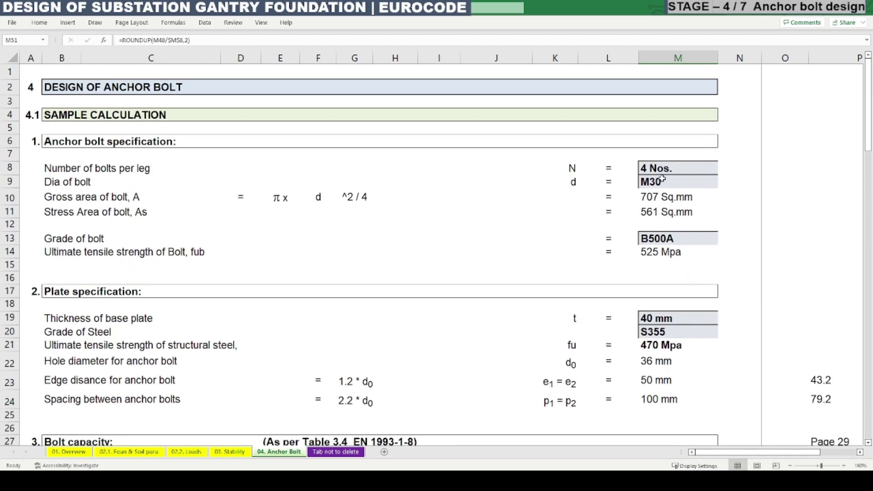
scroll(663, 179, down, 6)
scroll(662, 179, down, 3)
scroll(657, 275, up, 1)
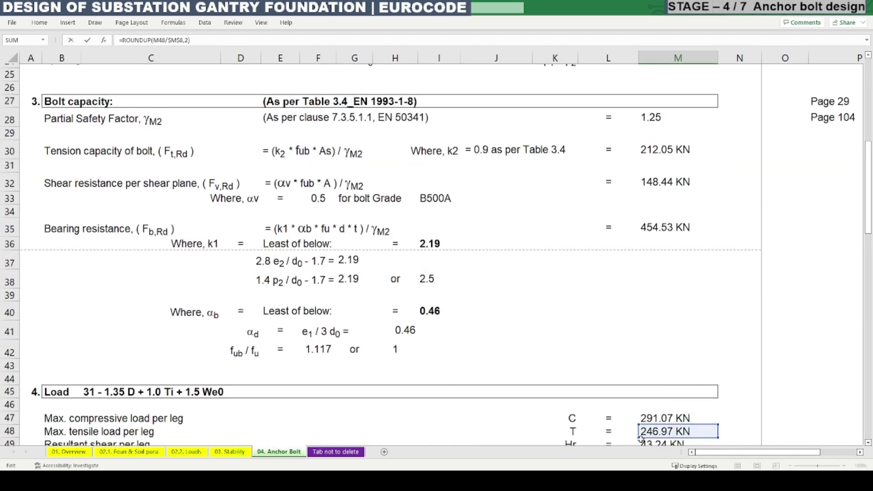
scroll(641, 321, up, 8)
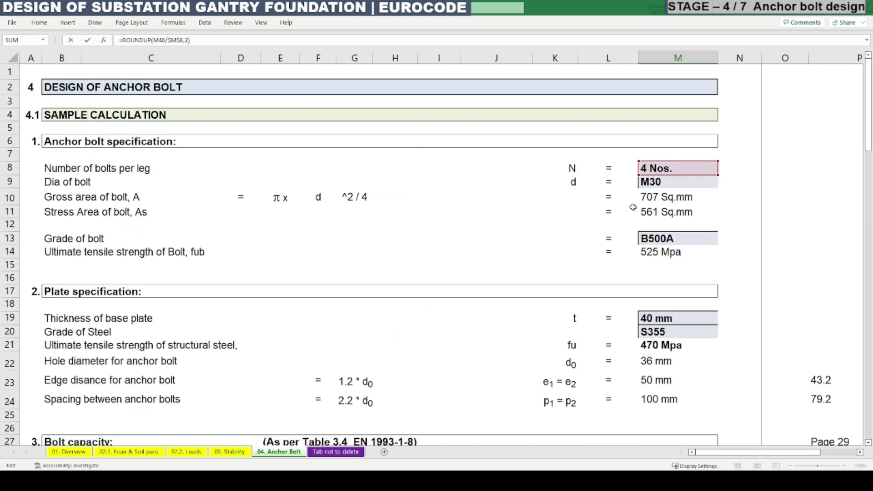
key(Escape)
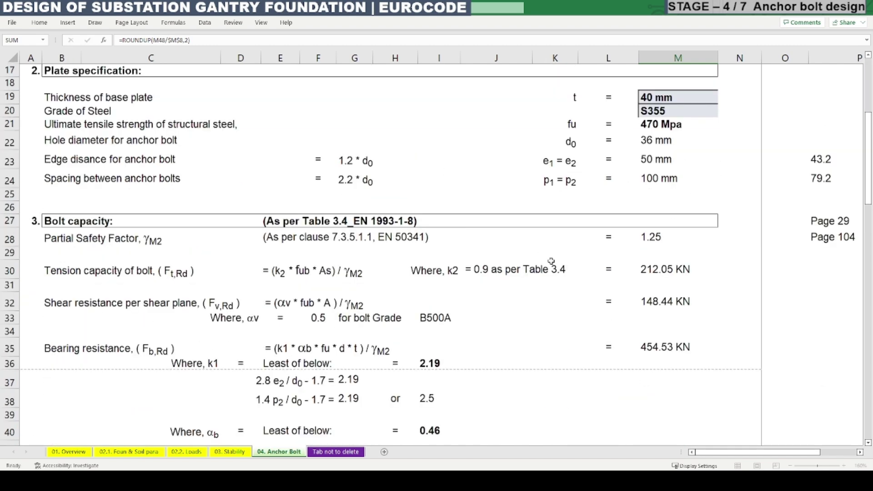
scroll(624, 314, down, 2)
key(F2)
key(Escape)
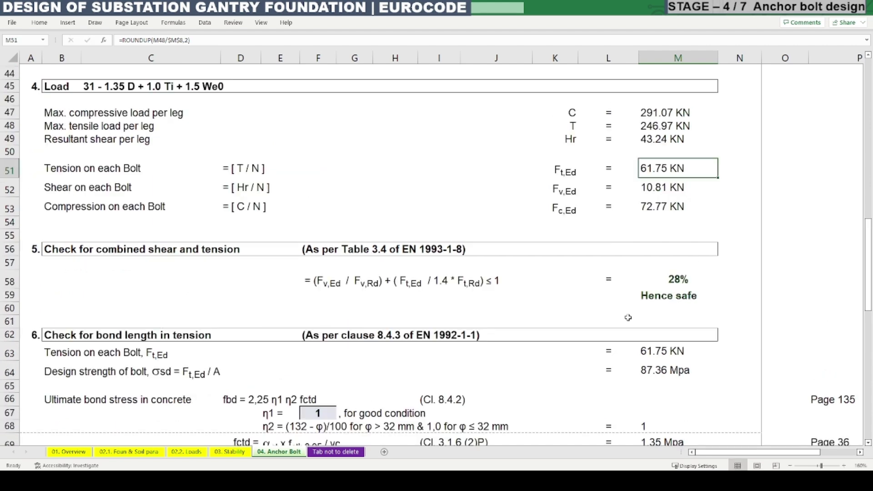
scroll(646, 319, up, 1)
key(F2)
key(Escape)
Step: Trace the shear on each bolt formula in M52 to the resultant shear and number of bolts per leg
key(Down)
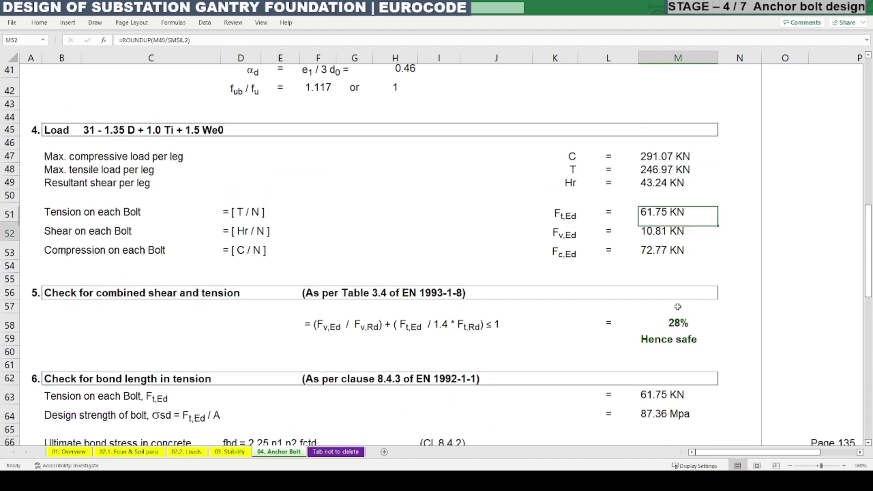
key(F2)
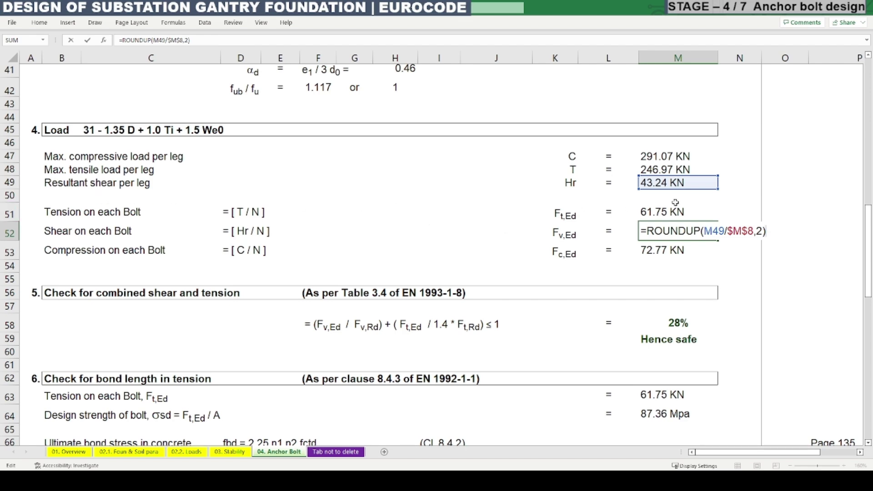
scroll(675, 202, up, 13)
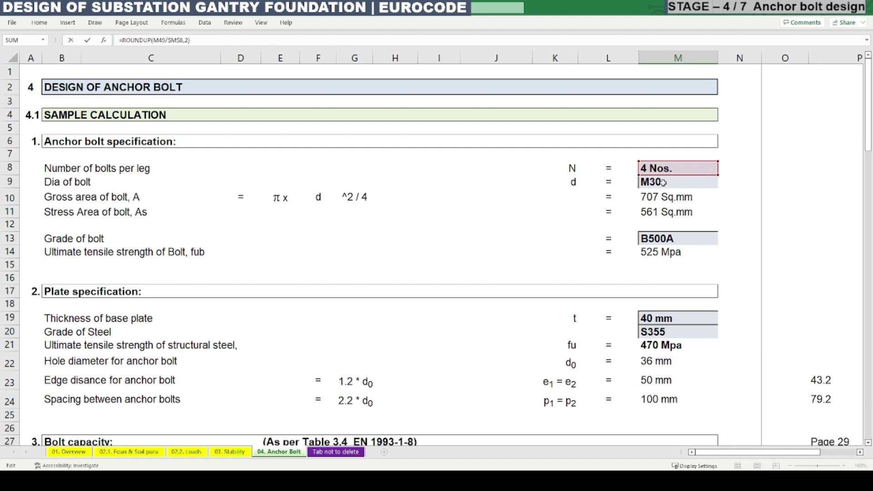
key(Escape)
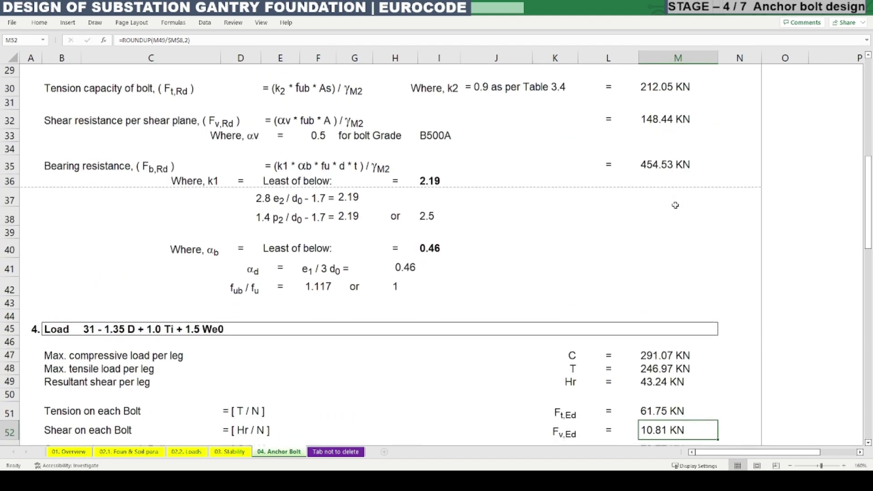
Step: Trace the compression on each bolt formula in M53 to the compressive load and number of bolts per leg
key(Down)
key(F2)
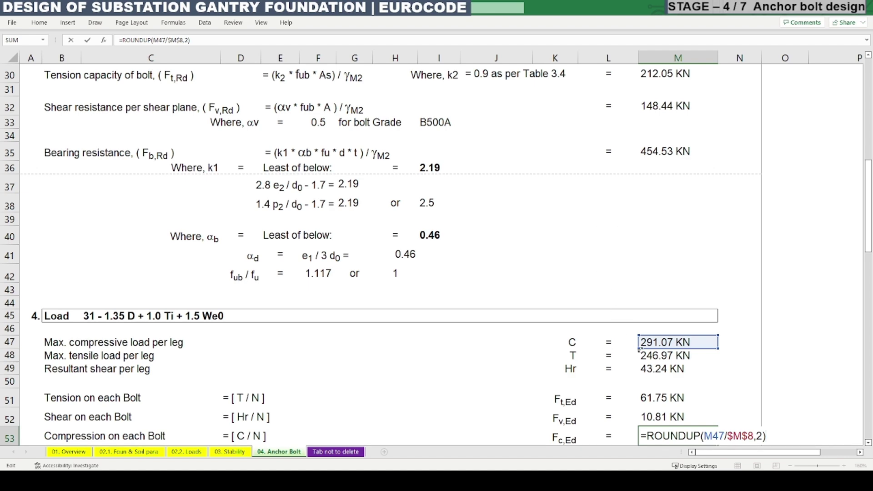
scroll(637, 346, up, 10)
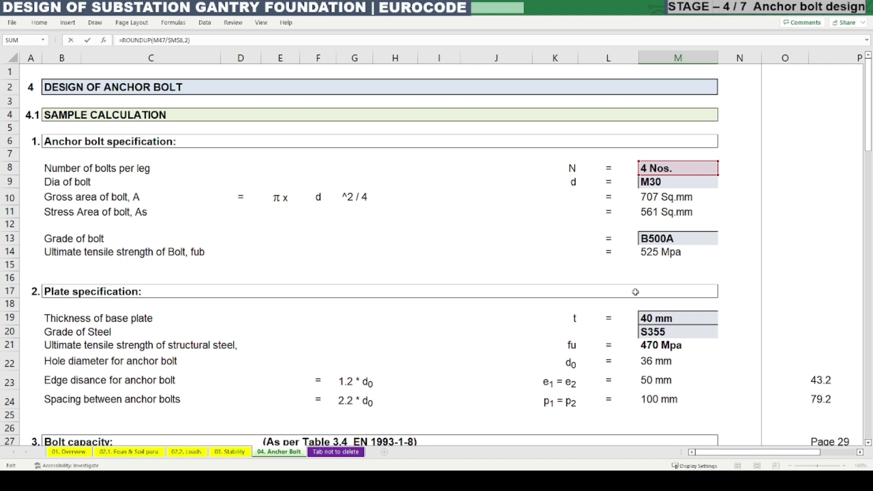
Step: Close the compression-per-bolt formula and review the bolt tension, shear and compression rows and the combined shear and tension check in section 5
key(Escape)
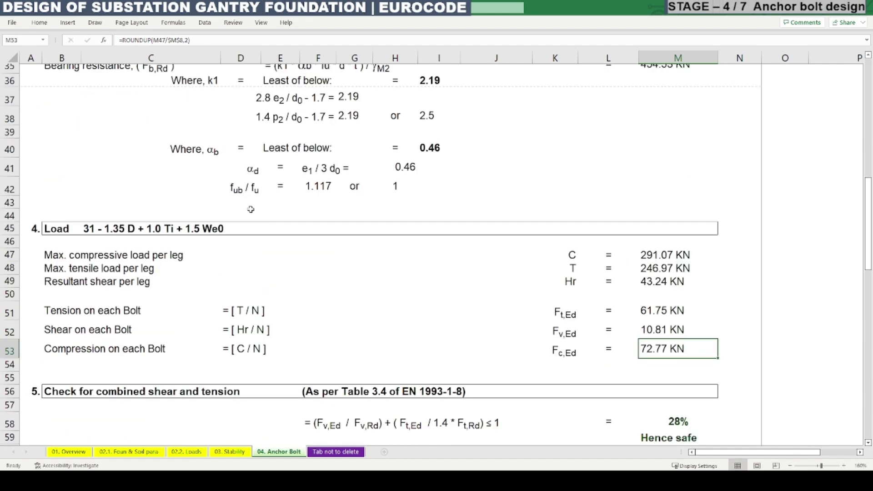
drag(50, 311, 663, 349)
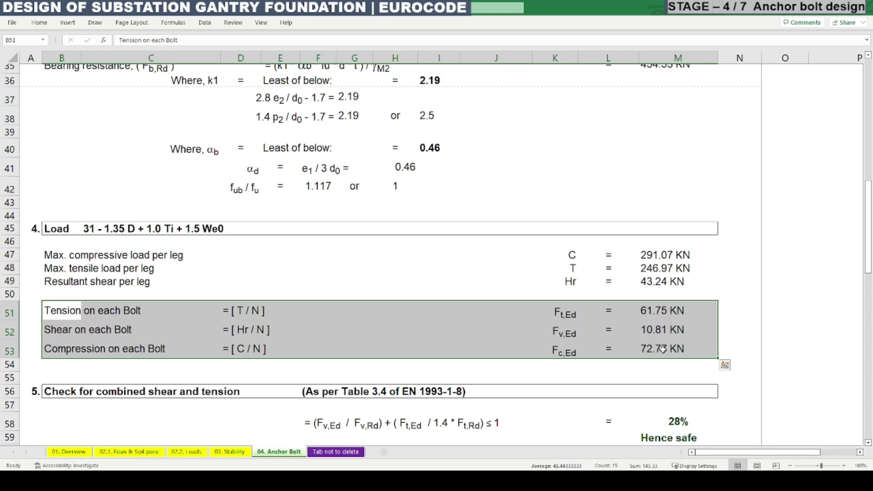
scroll(404, 339, down, 2)
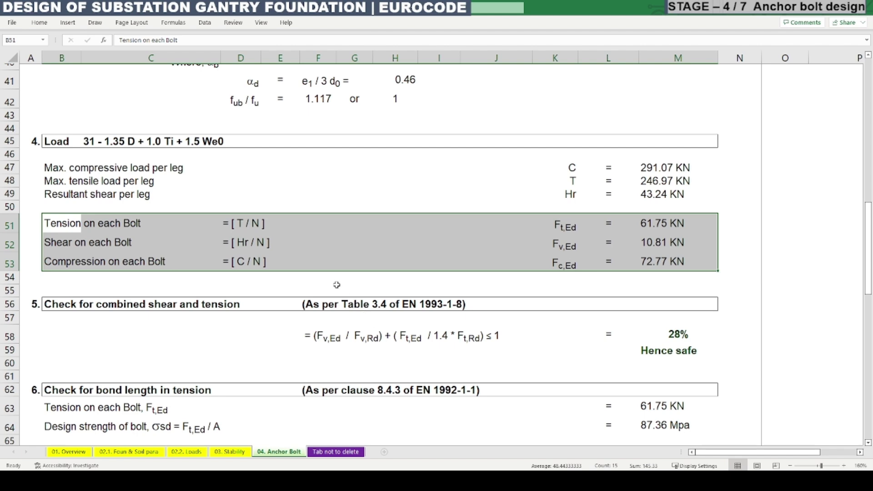
scroll(292, 286, down, 1)
click(274, 310)
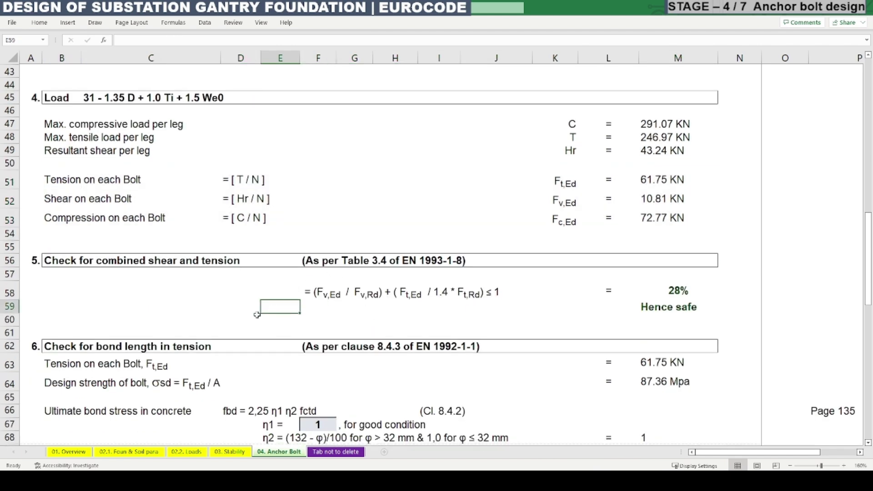
click(200, 318)
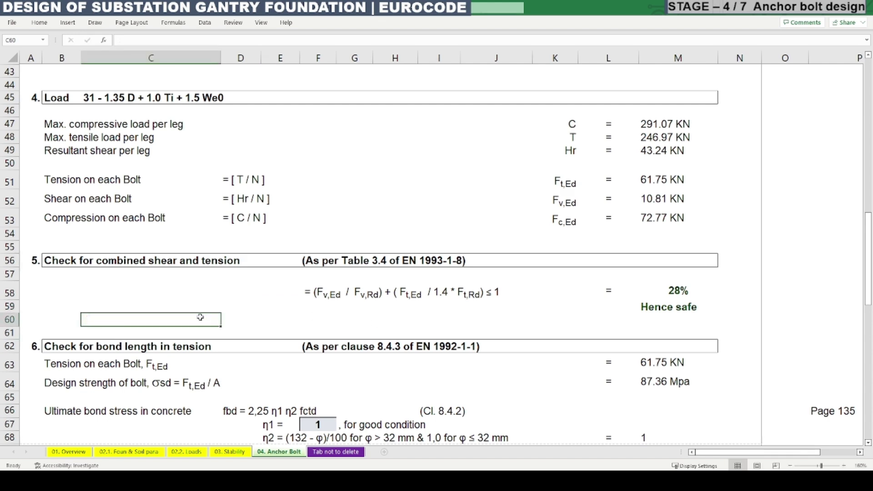
click(222, 292)
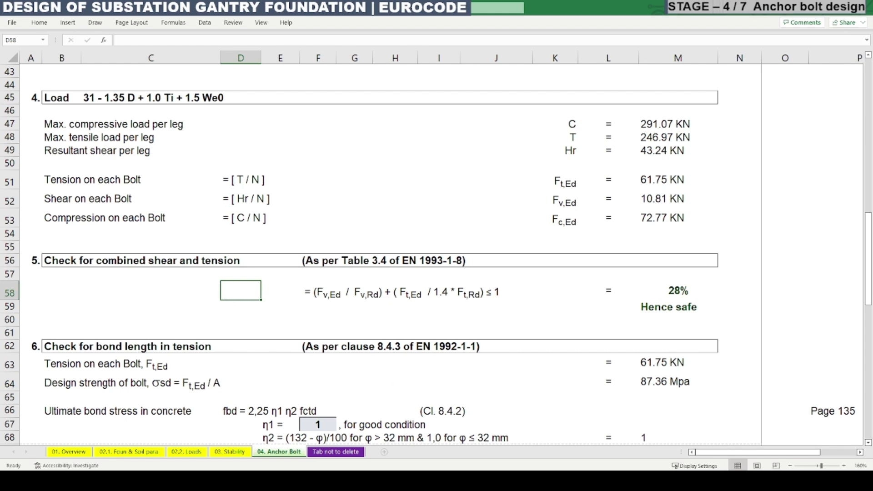
Step: Switch to the BS EN 1993-1-8 PDF and examine the combined shear and tension criterion in Table 3.4, returning to the anchor bolt sheet
click(167, 482)
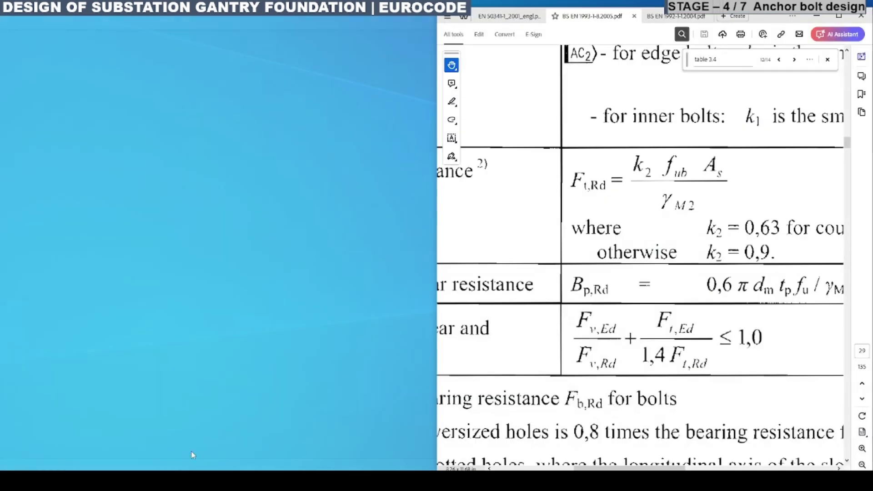
click(167, 441)
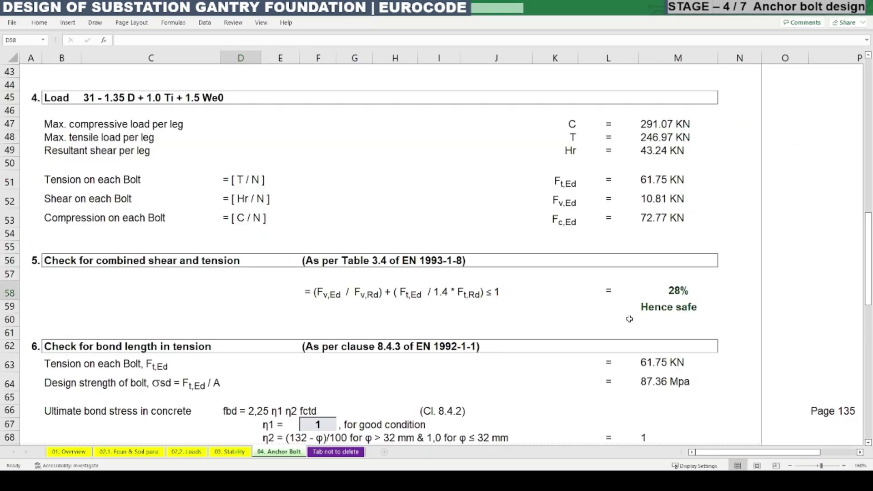
scroll(616, 297, down, 4)
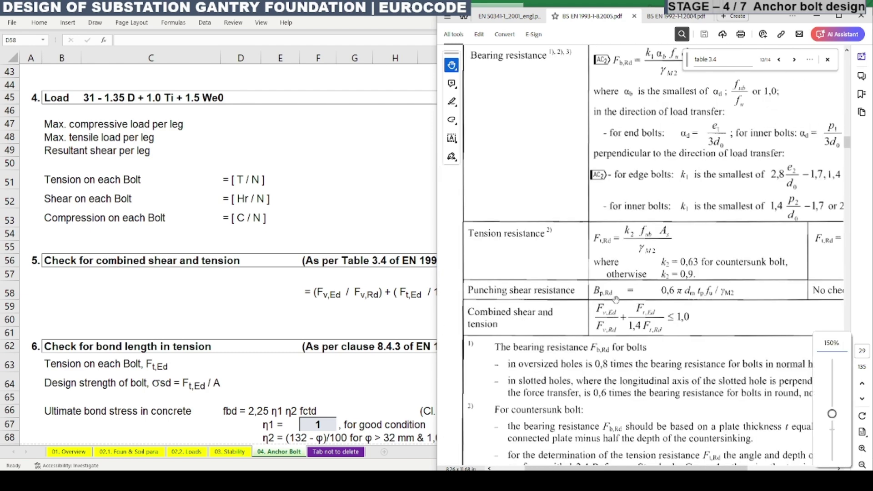
scroll(616, 297, up, 4)
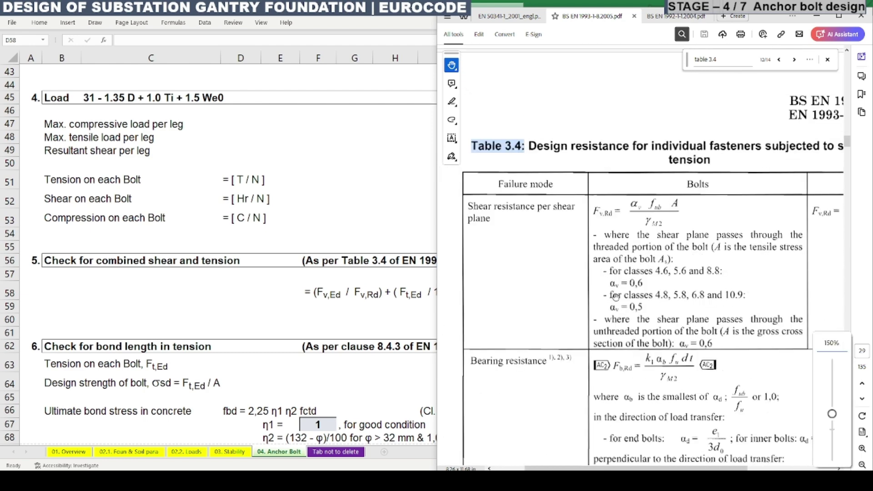
scroll(628, 298, down, 5)
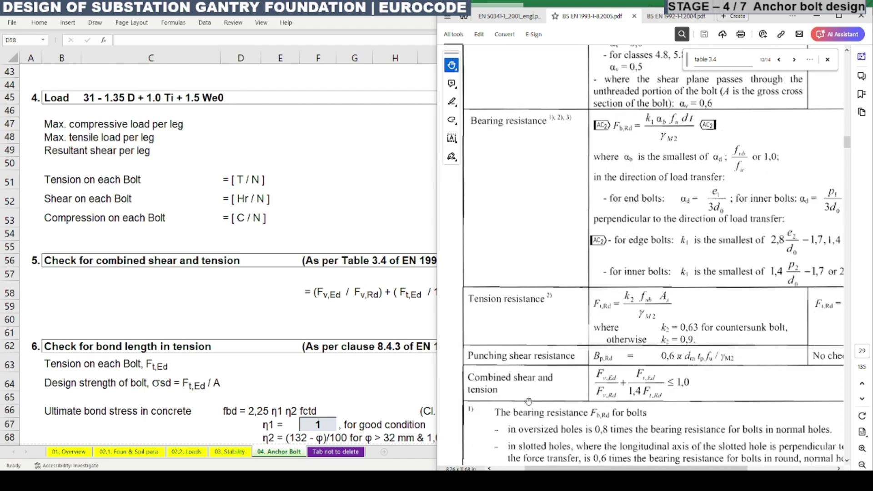
scroll(526, 400, up, 4)
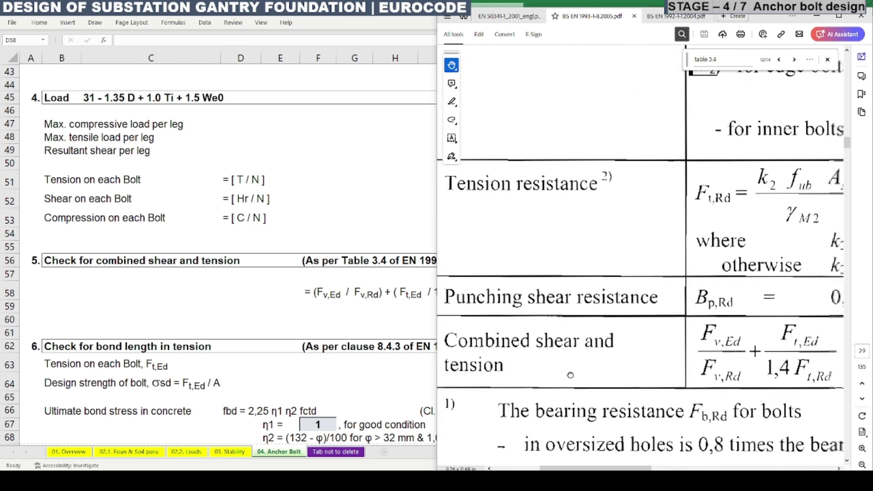
drag(663, 367, 515, 381)
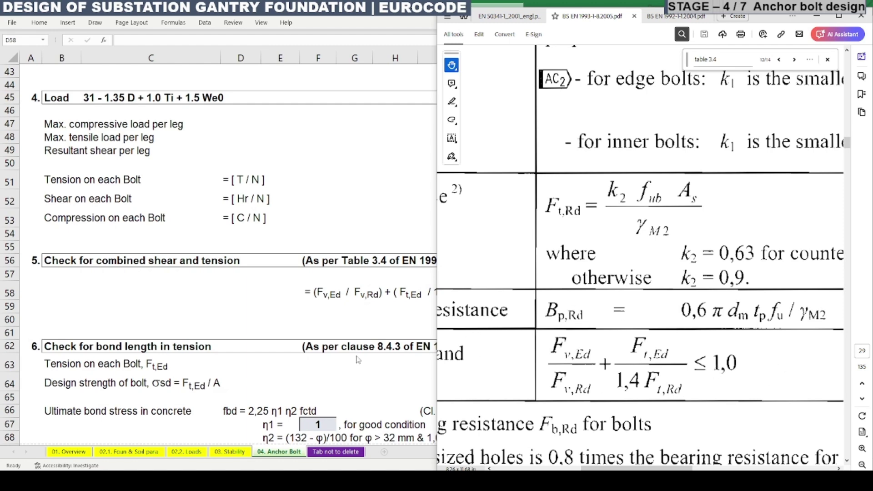
key(alt+Tab)
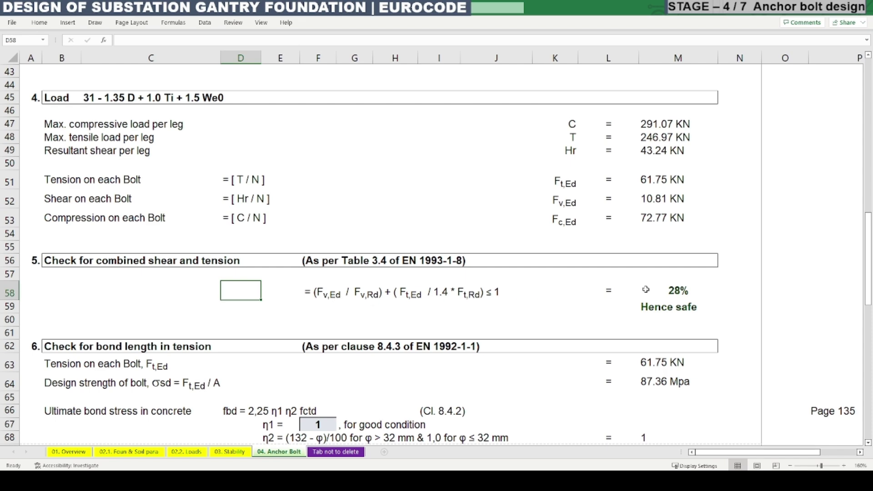
Step: Inspect the combined shear and tension formula in M58, tracing its references to the bolt loads and bolt capacities
double_click(672, 291)
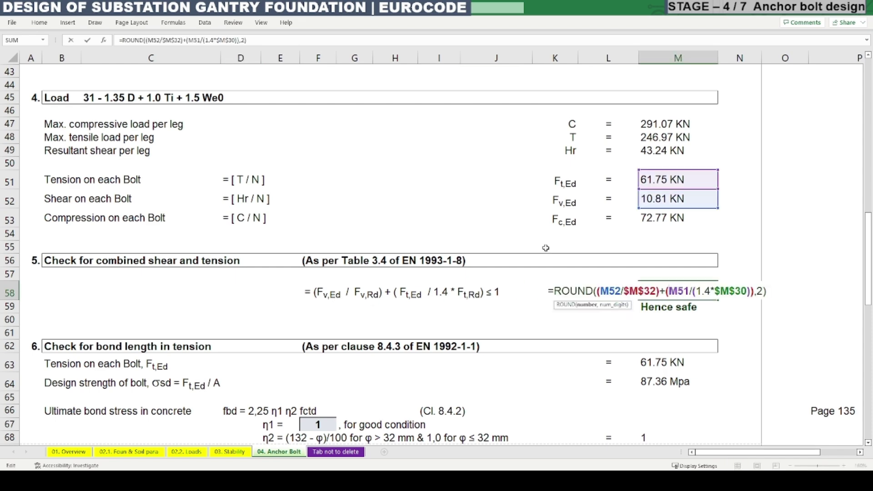
scroll(652, 214, up, 7)
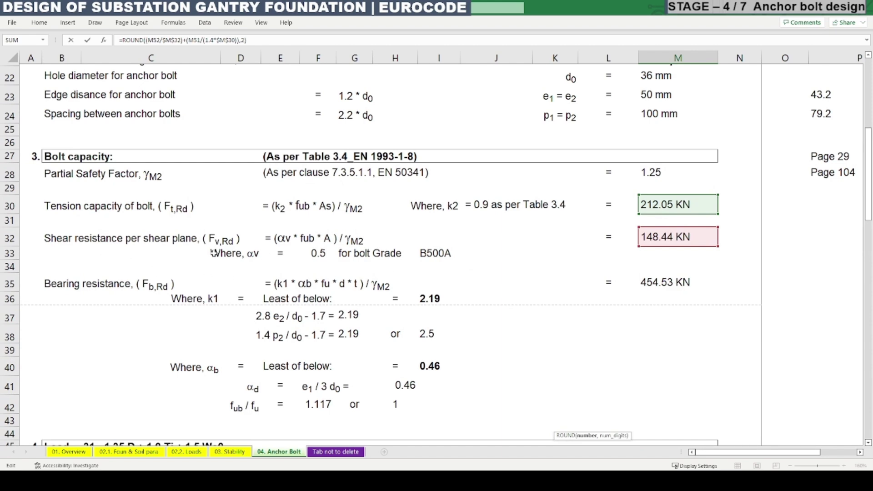
scroll(643, 265, down, 3)
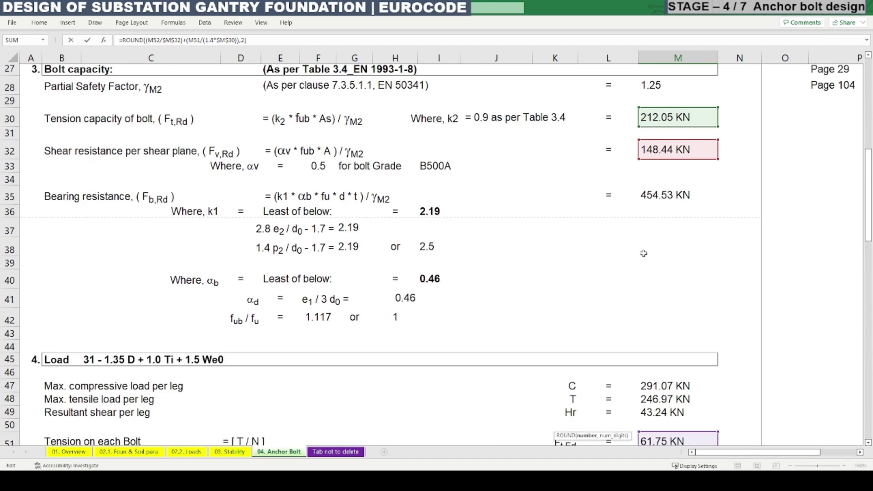
scroll(643, 265, down, 2)
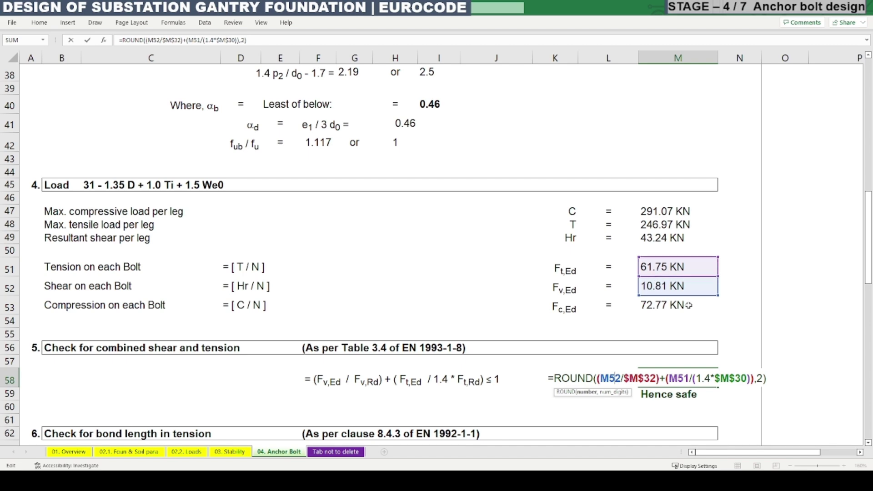
scroll(722, 388, up, 6)
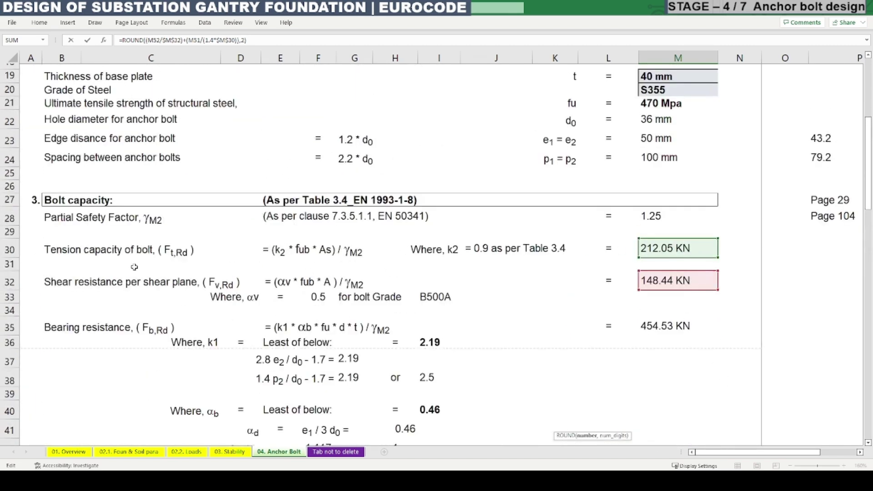
scroll(160, 282, down, 4)
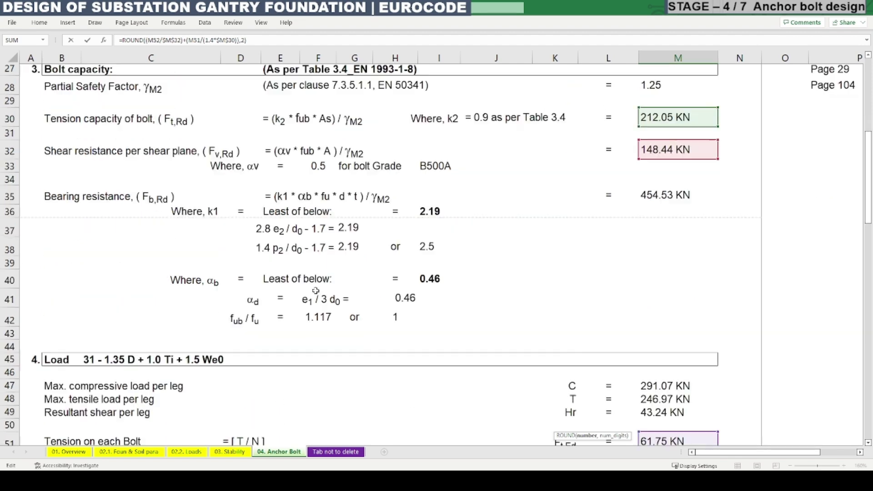
key(Return)
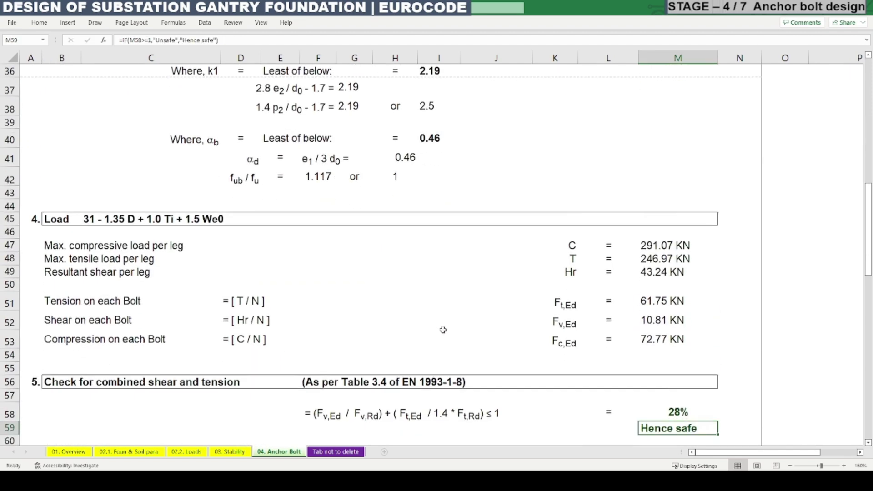
Step: Left-align the combined shear and tension ratio in cell M58
scroll(590, 348, down, 3)
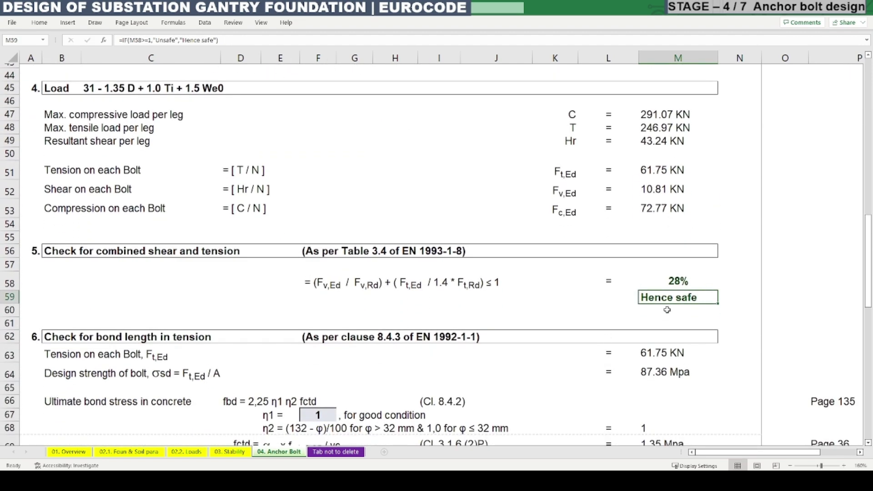
click(311, 279)
click(675, 282)
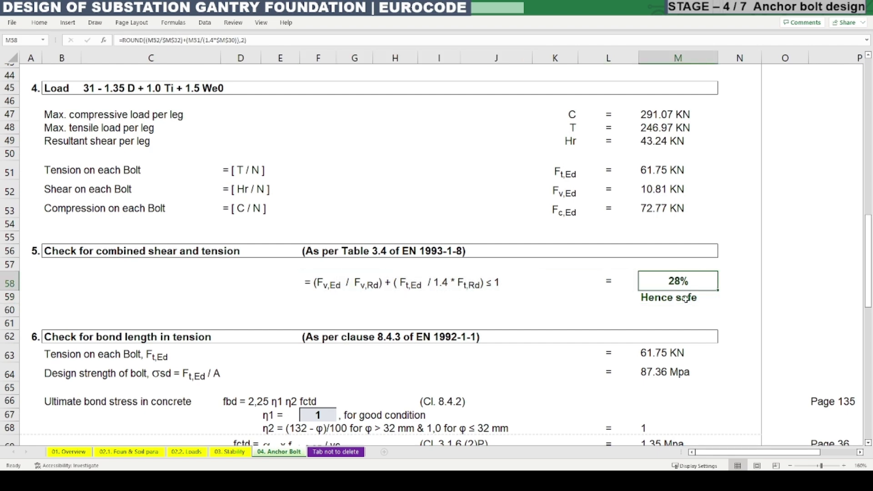
click(39, 23)
click(191, 56)
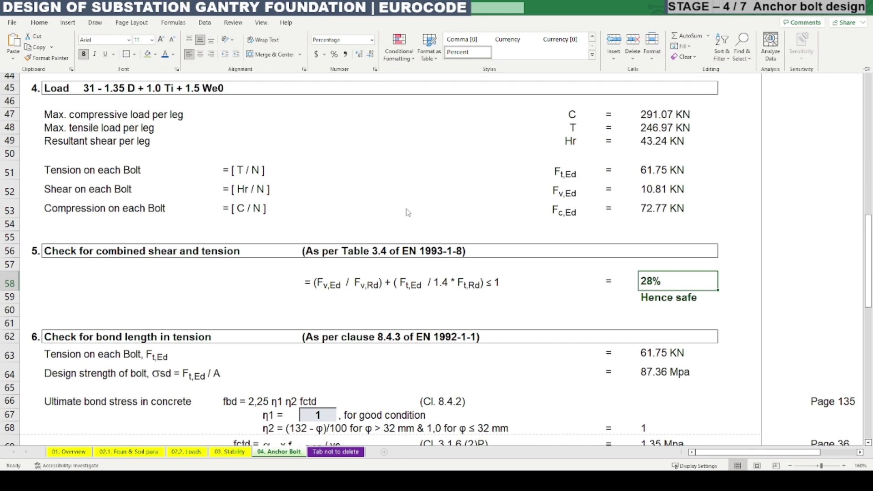
click(614, 303)
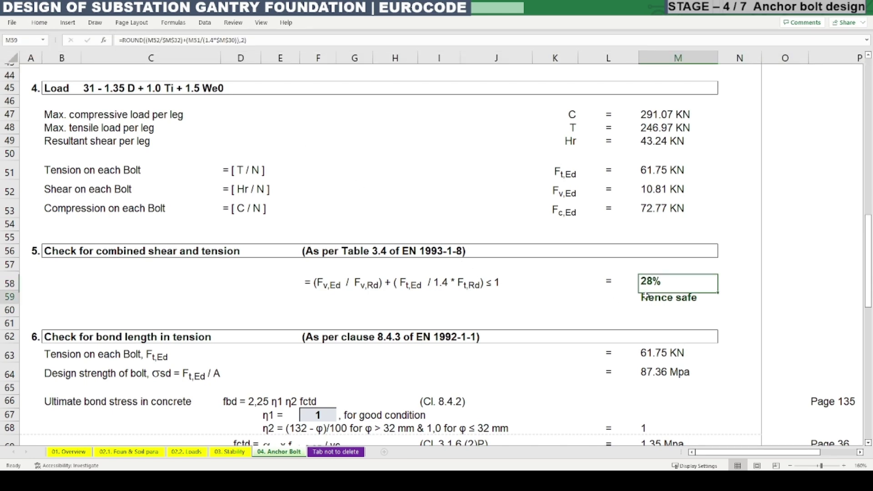
double_click(604, 303)
click(358, 301)
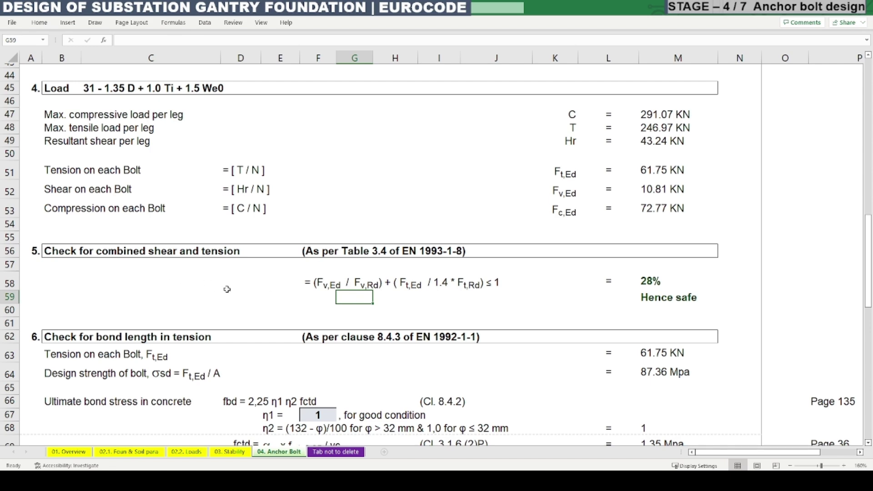
Step: Review the section 6 check for bond length in tension, including design strength of bolt and ultimate bond stress
scroll(227, 289, down, 3)
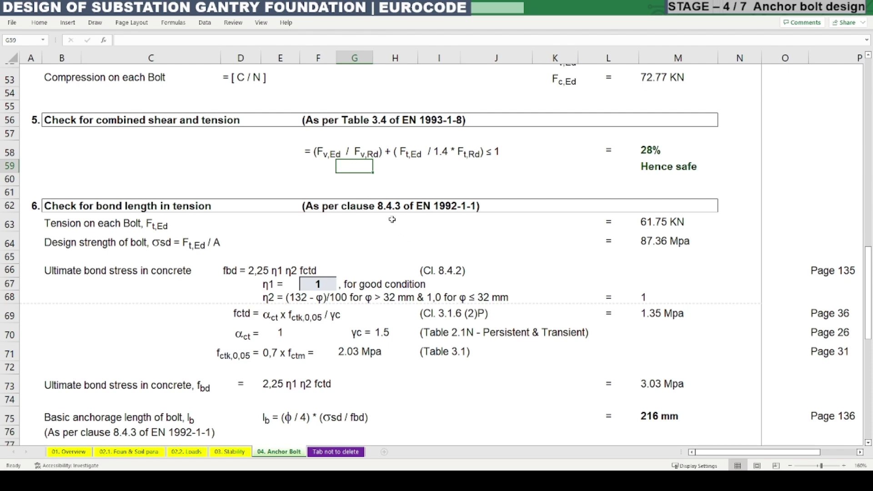
click(435, 243)
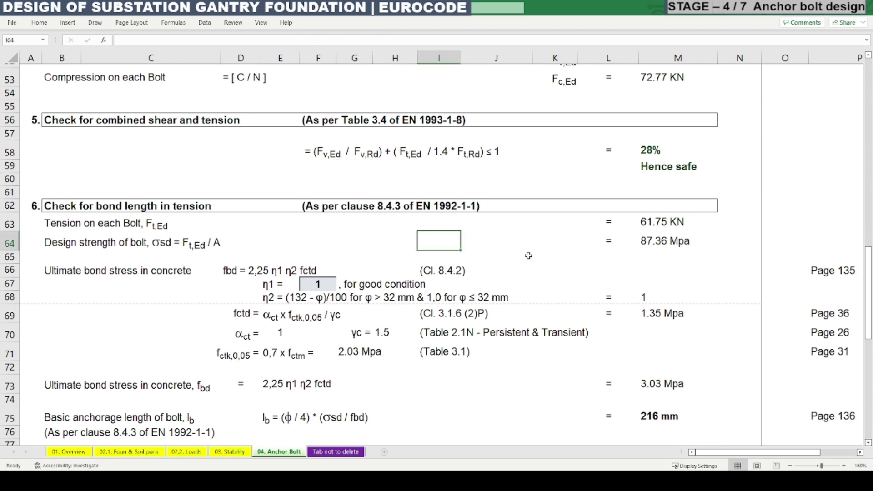
click(358, 235)
scroll(358, 238, down, 2)
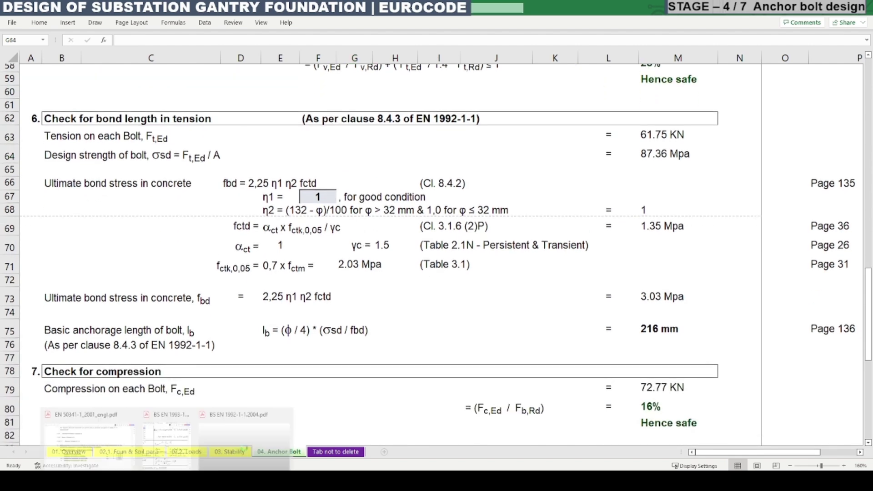
Step: Switch to the BS EN 1992-1-1 PDF, view its opening pages, and return to the η2 row of the bond length check
click(242, 453)
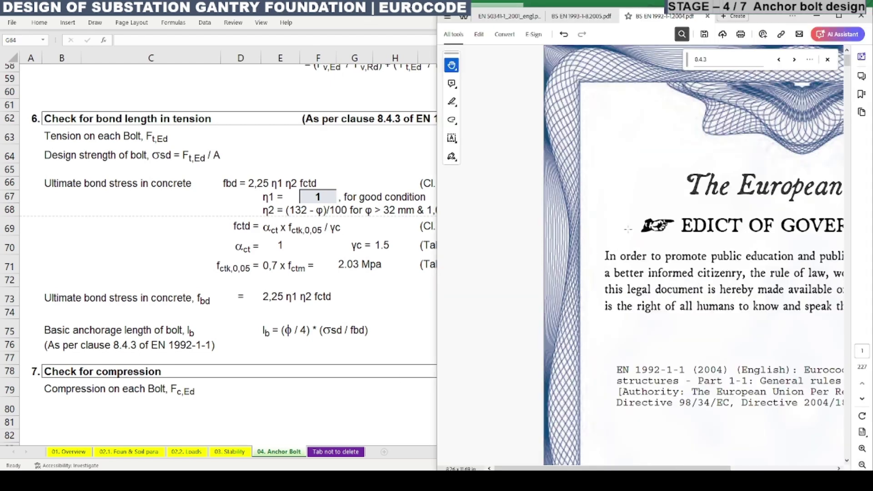
scroll(724, 247, down, 5)
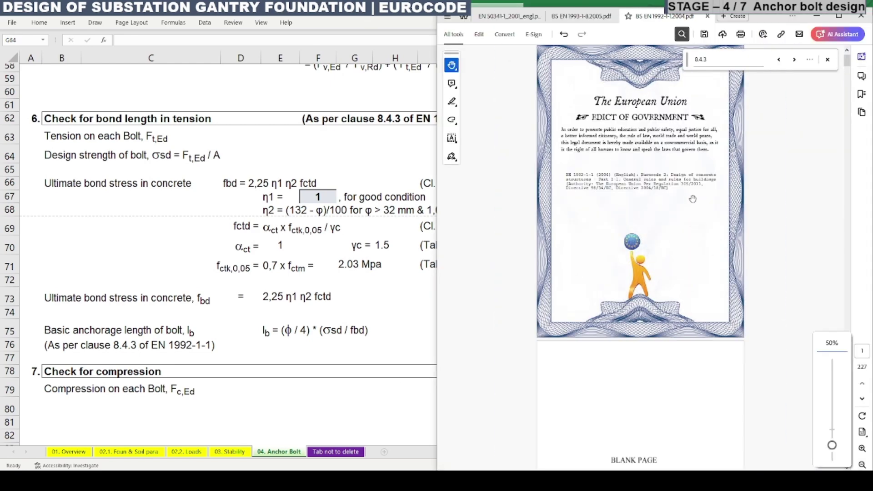
scroll(607, 109, up, 2)
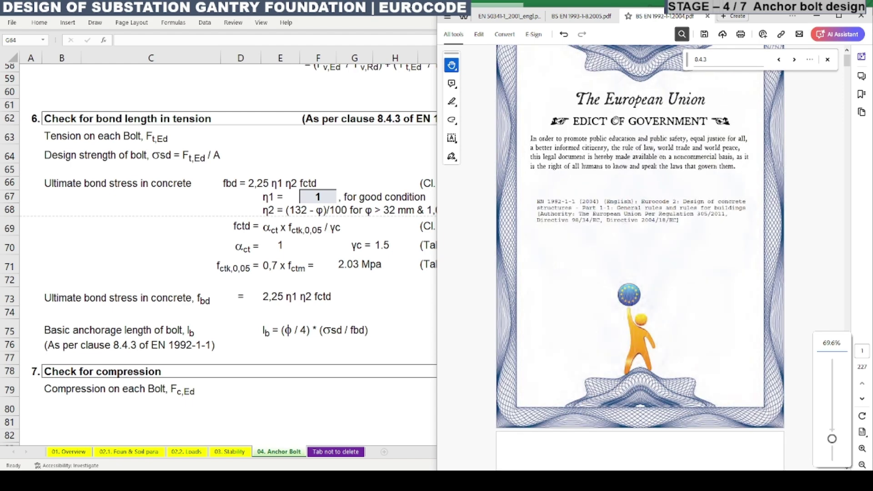
scroll(683, 296, down, 7)
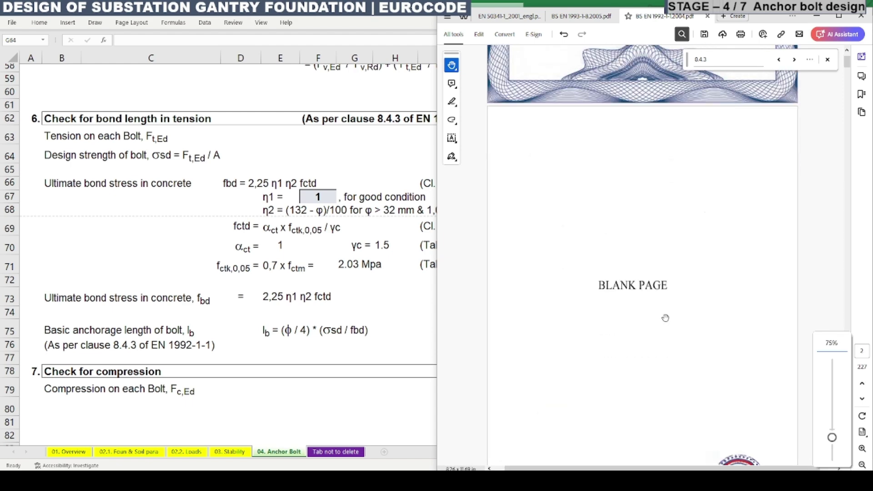
scroll(665, 318, down, 5)
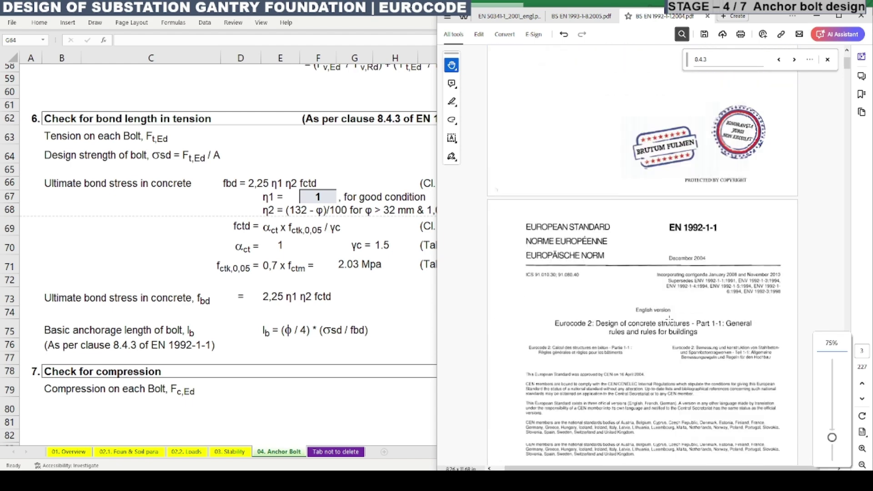
key(alt+Tab)
click(464, 212)
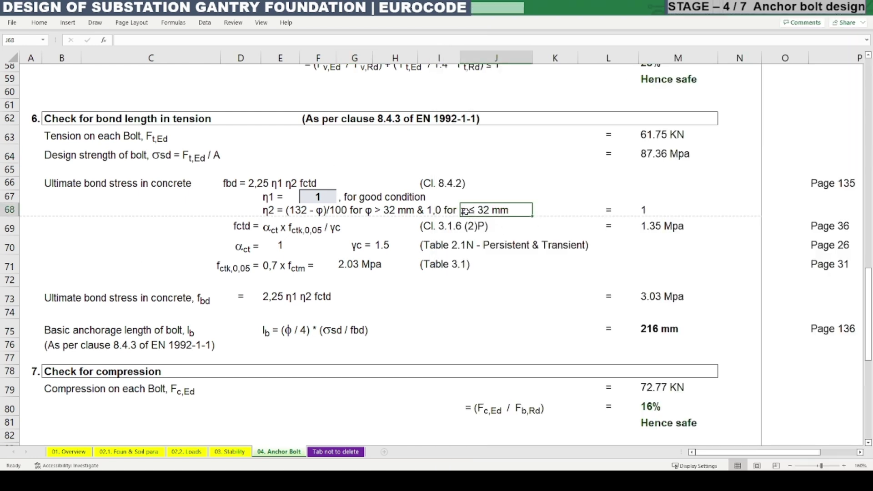
Step: Inspect the formula for tension on each bolt in M63, tracing its reference back to the section 4 load results
key(Left)
key(Left)
key(Left)
key(Left)
key(Left)
key(Left)
key(Left)
key(Left)
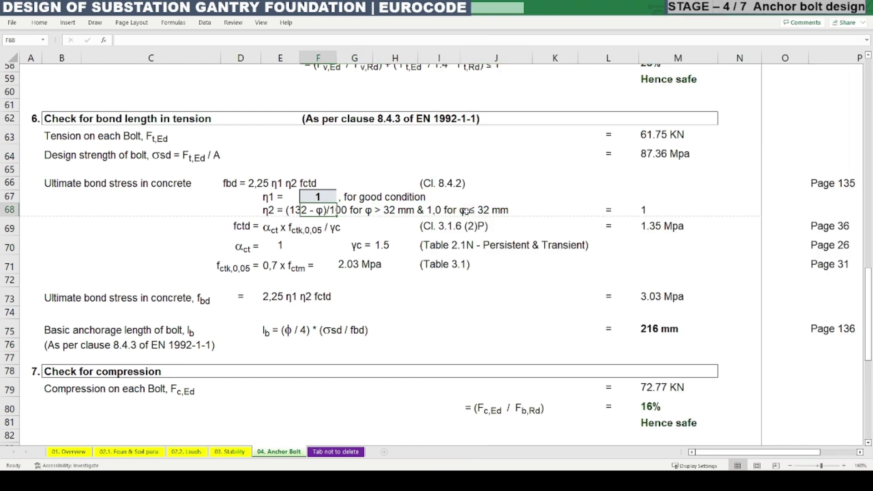
key(Up)
key(Up)
key(Up)
key(Up)
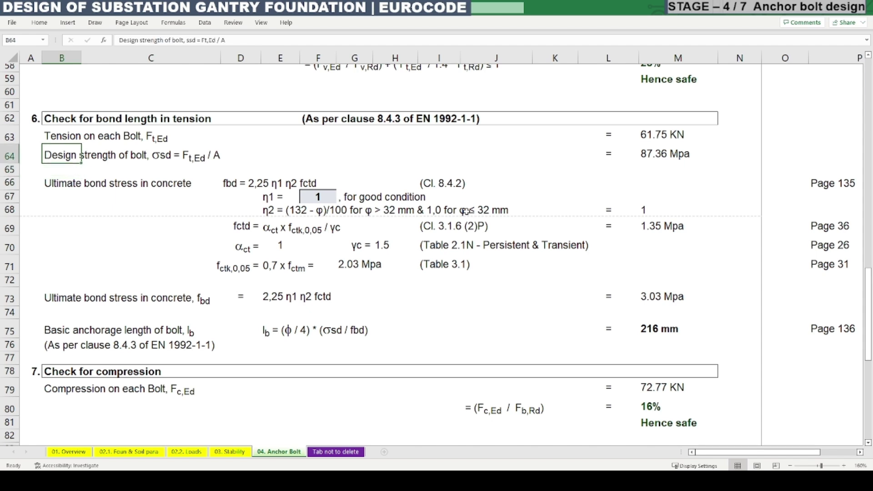
key(Right)
key(Right)
key(Right)
key(Right)
key(Right)
key(Right)
key(Right)
key(Right)
key(Right)
key(Right)
key(Right)
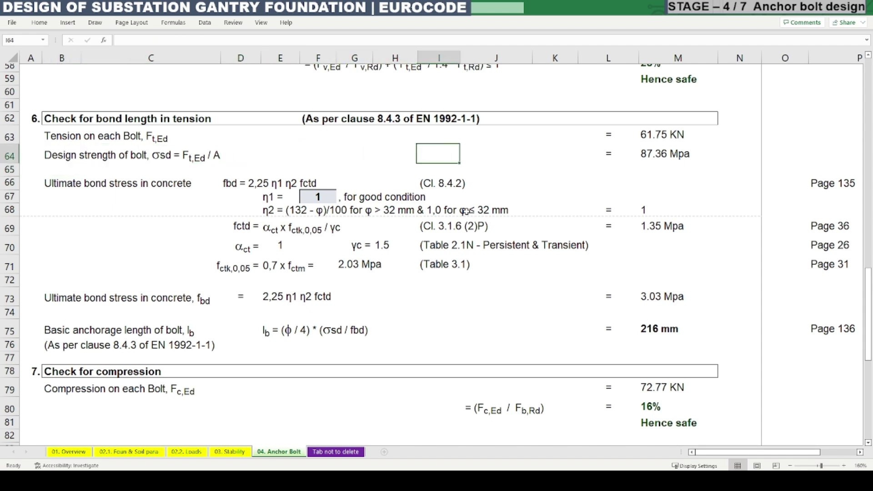
key(Up)
key(F2)
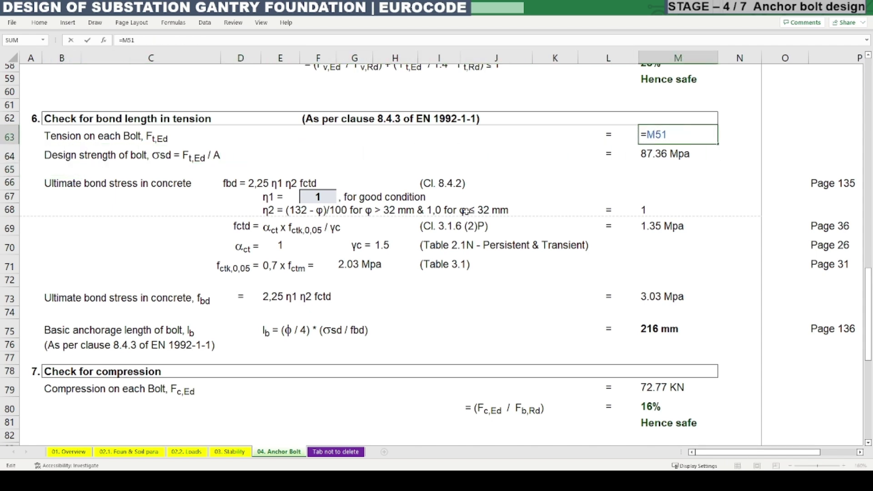
scroll(535, 305, up, 1)
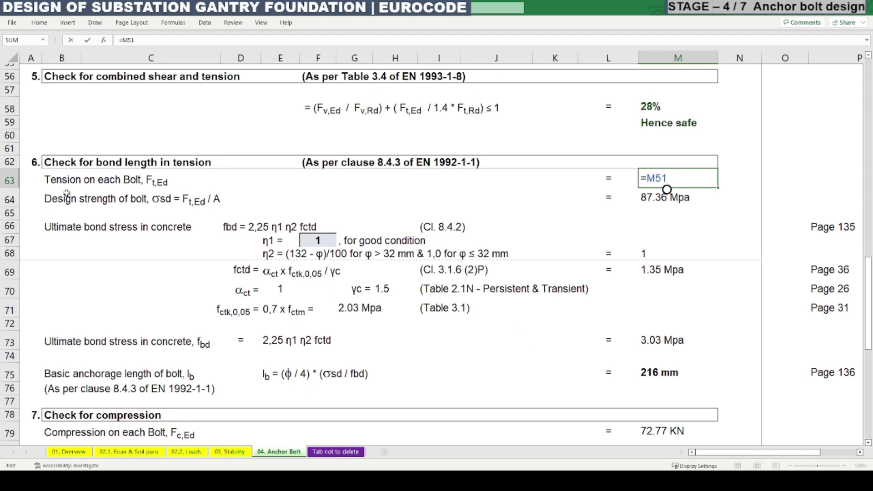
scroll(670, 300, up, 3)
scroll(670, 300, up, 3)
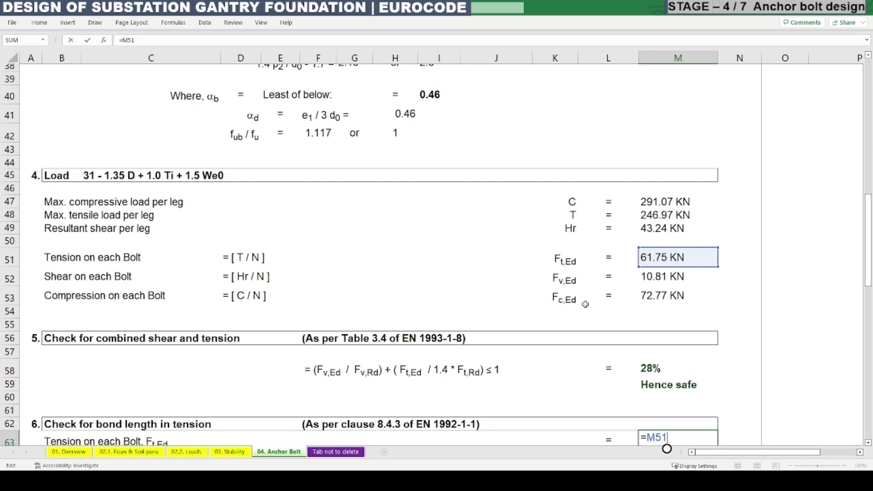
scroll(655, 275, down, 3)
key(ctrl+Return)
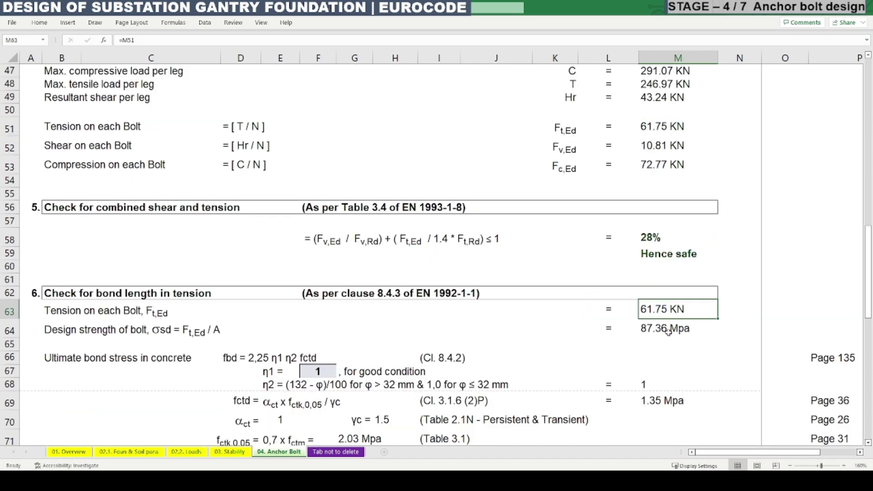
Step: Inspect the design strength of bolt formula in M64, tracing its references to the bolt tension and gross bolt area
click(669, 331)
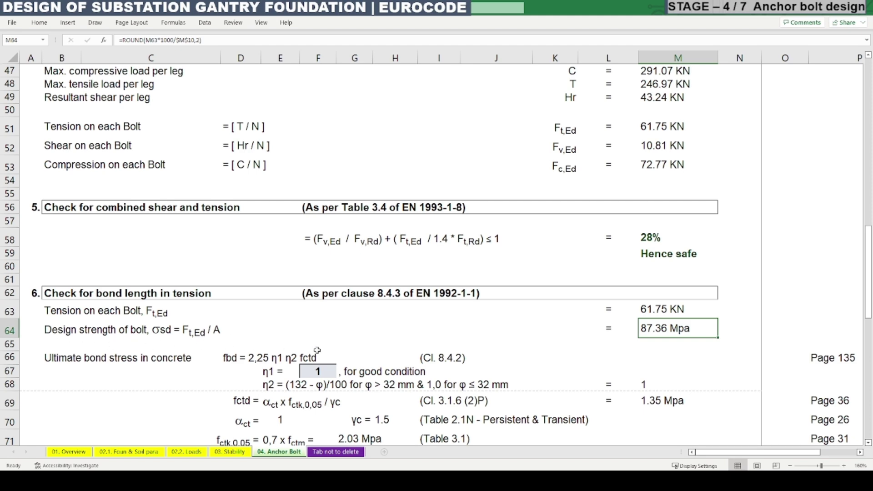
key(F2)
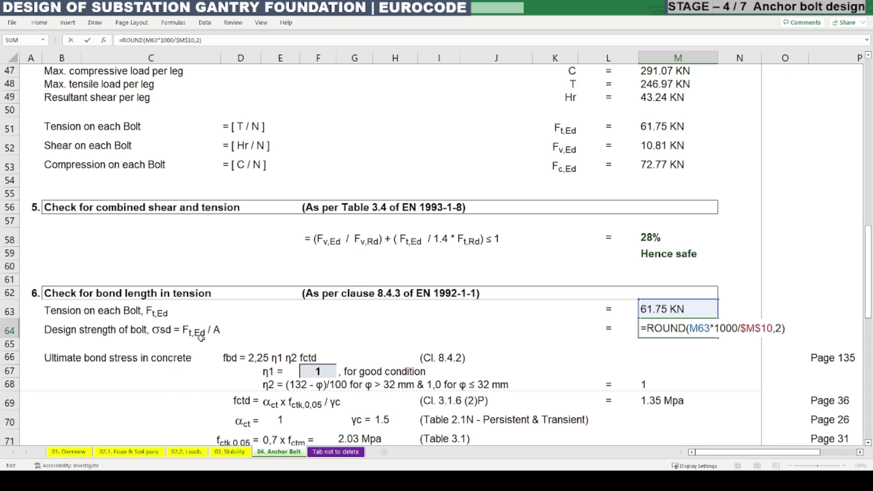
scroll(649, 373, up, 15)
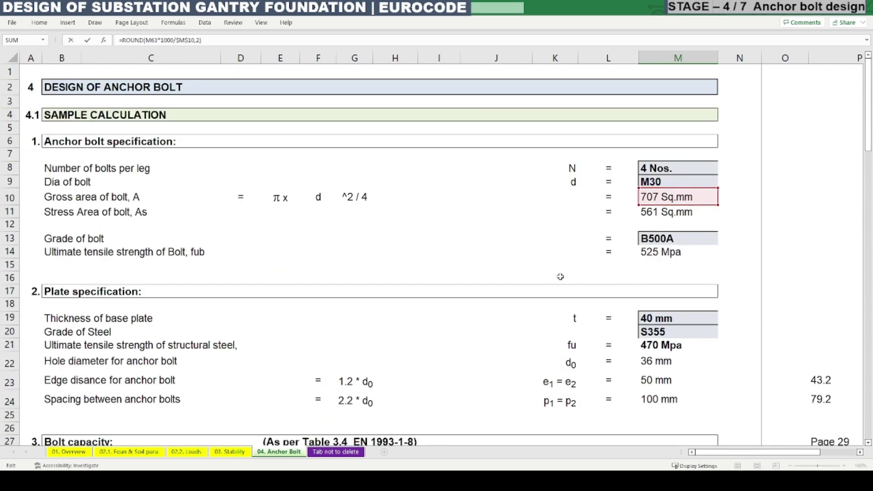
scroll(560, 277, down, 16)
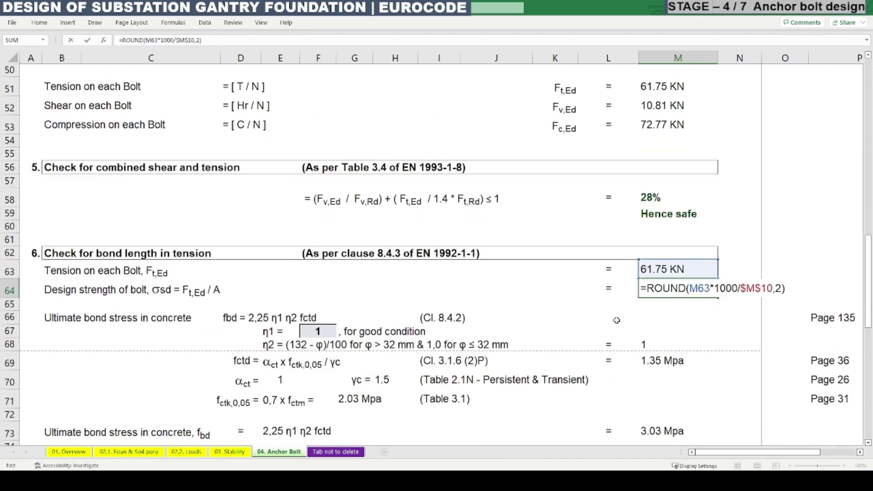
scroll(617, 320, up, 11)
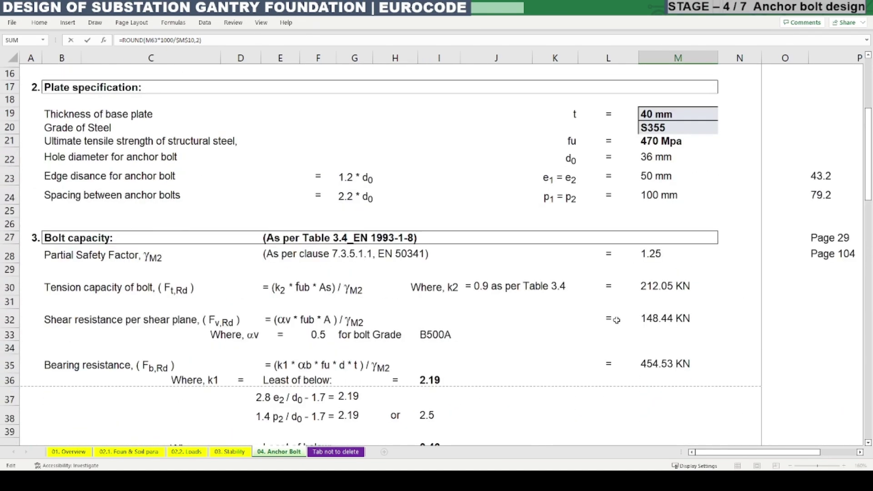
scroll(617, 320, down, 11)
key(Escape)
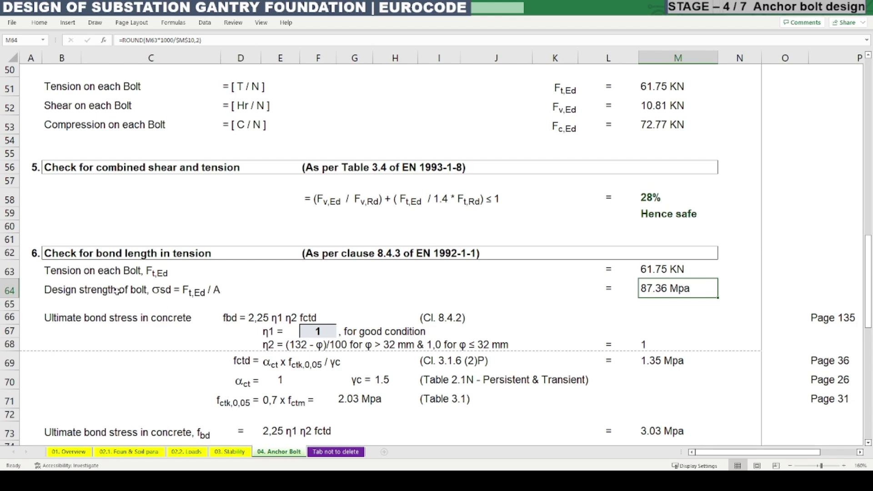
drag(117, 291, 295, 281)
click(427, 289)
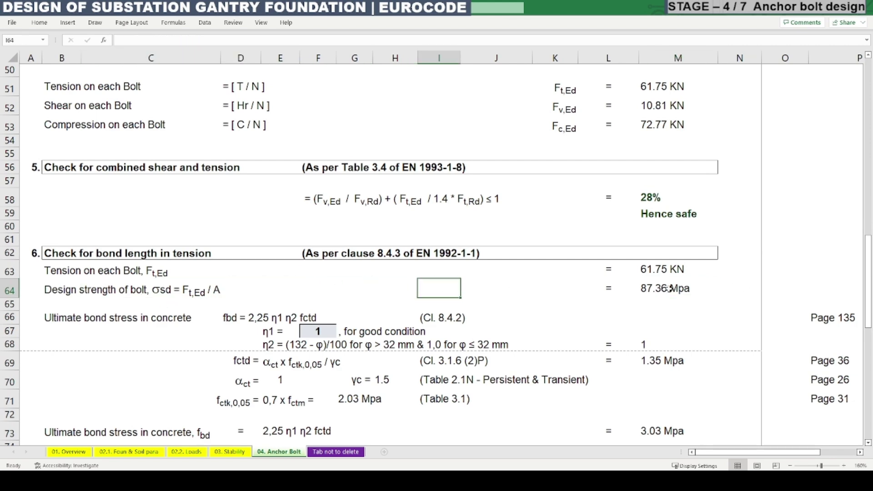
click(671, 289)
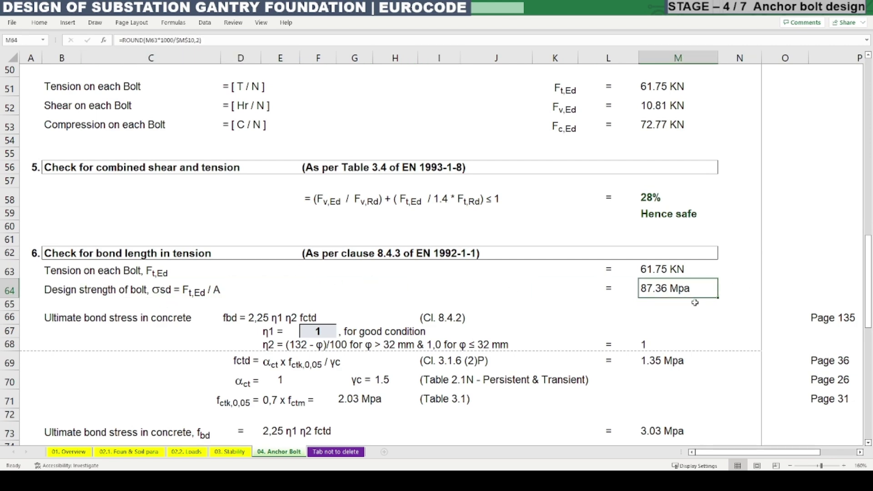
drag(60, 292, 240, 285)
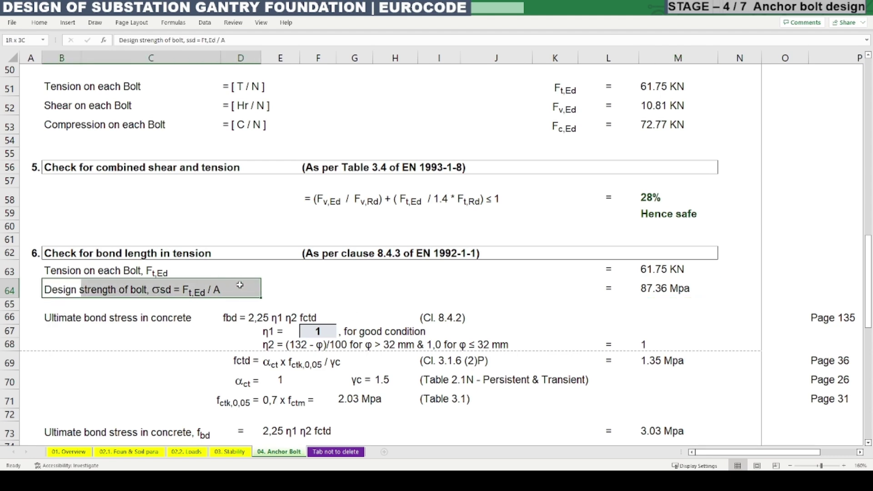
Step: Review the ultimate bond stress row, from its fbd formula and clause reference to the page note in column P
drag(62, 319, 140, 320)
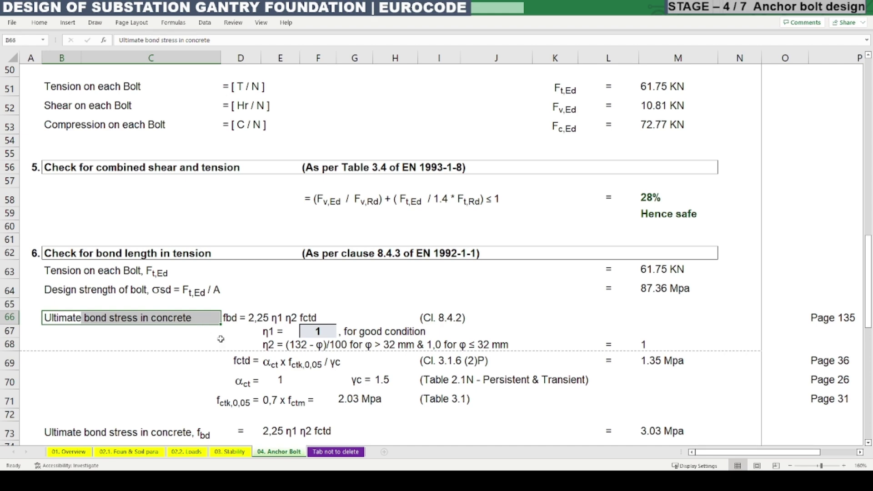
key(Right)
key(Right)
key(Right)
key(Right)
key(Right)
key(Right)
key(Right)
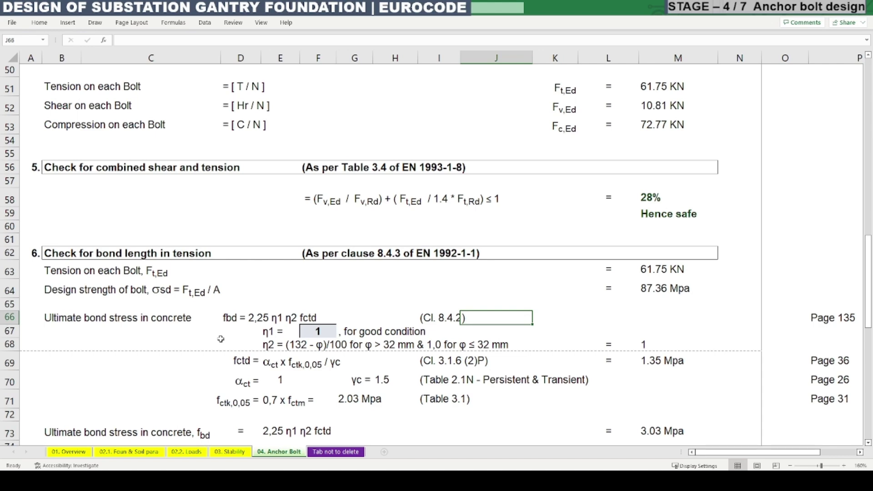
key(Right)
key(Right)
key(Right)
key(Right)
key(Right)
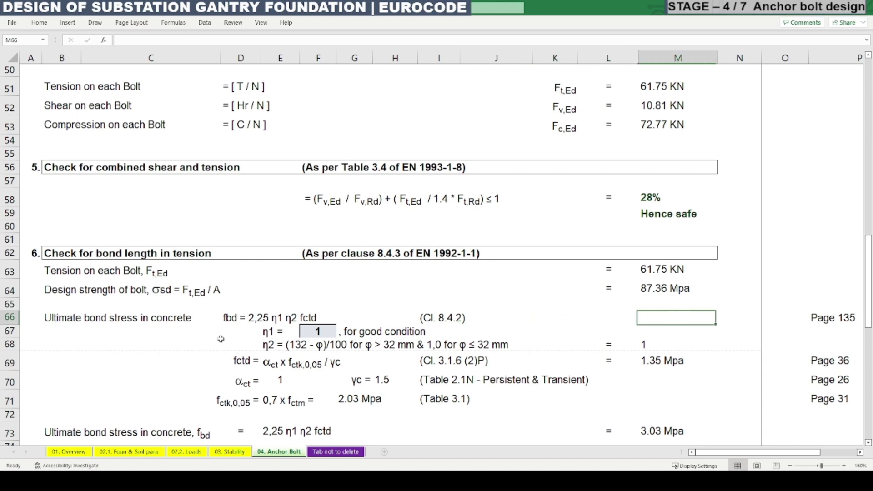
key(Right)
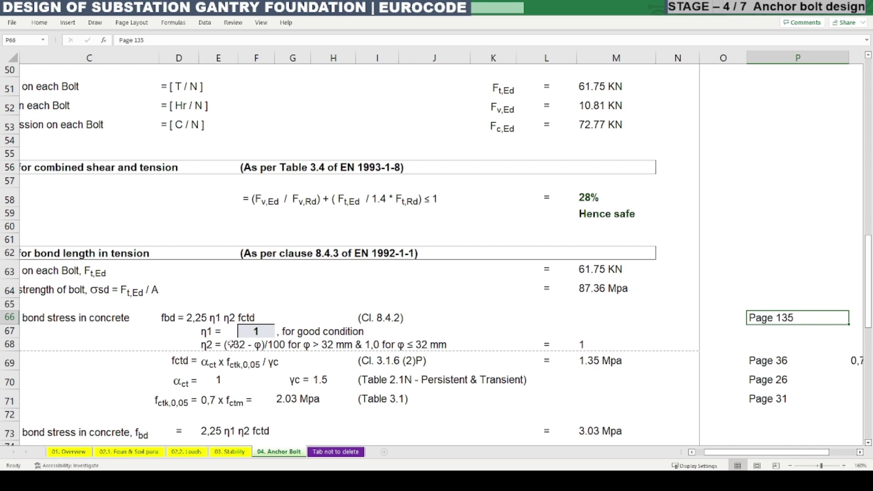
key(Right)
key(Left)
key(Left)
key(Left)
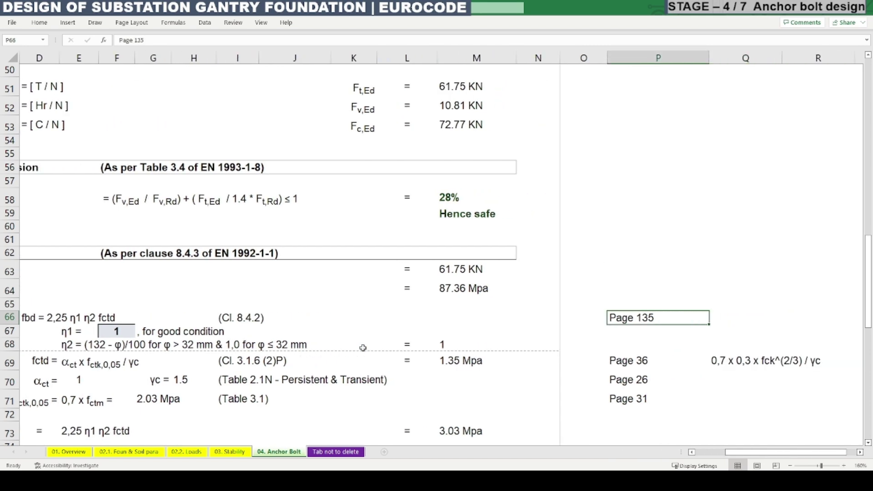
key(Left)
key(Left)
key(Left)
key(Left)
key(Left)
key(Left)
key(Left)
key(Left)
key(Left)
key(Left)
key(Left)
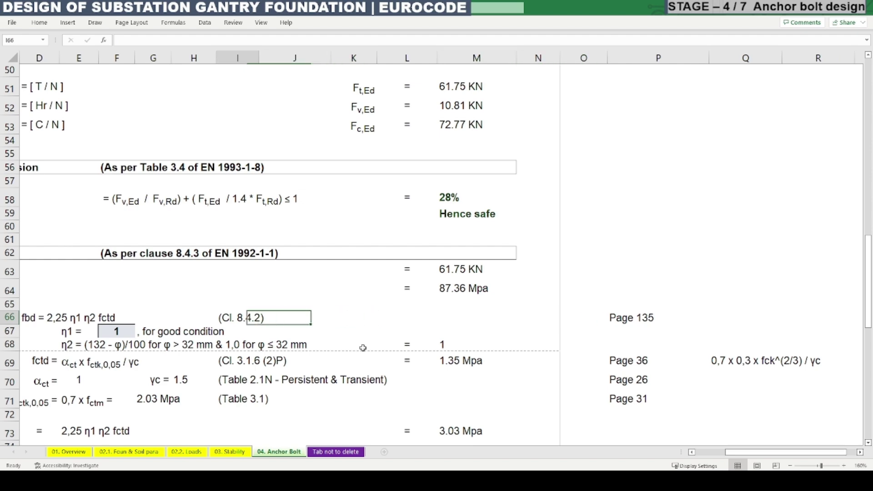
key(Right)
key(Right)
key(Right)
key(Right)
key(Right)
key(Right)
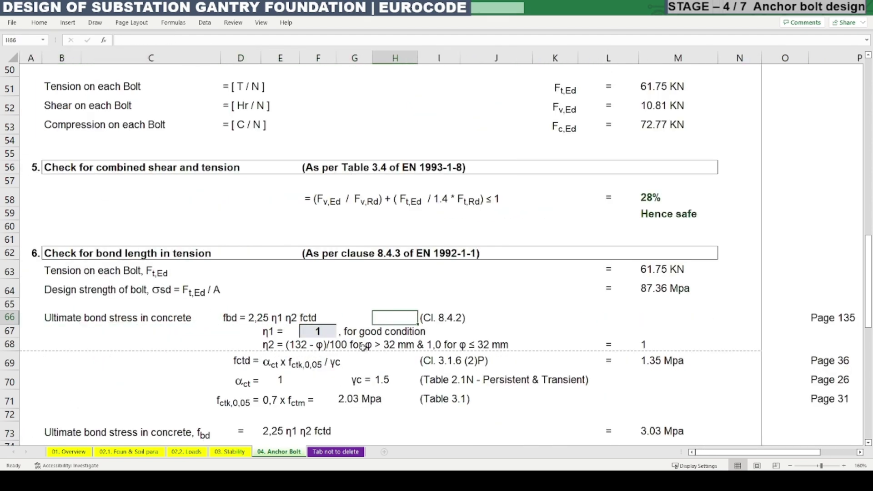
click(531, 305)
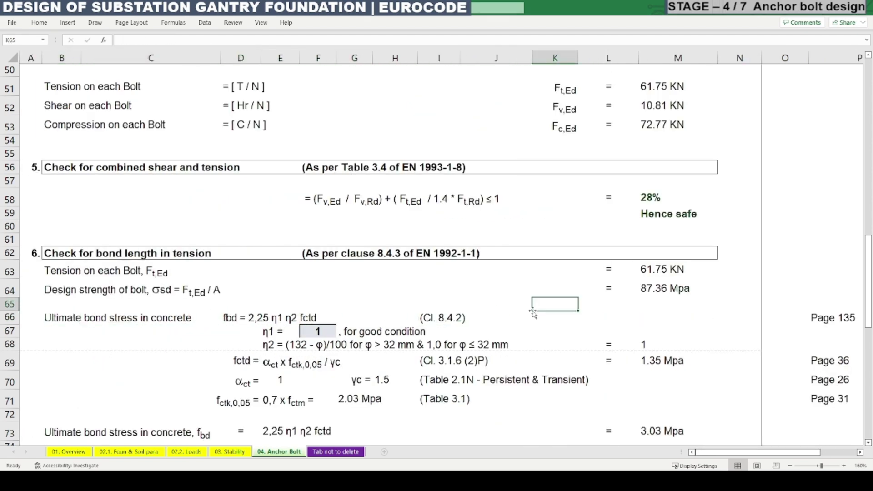
Step: Check the clause reference in I66, switch to the BS EN 1992-1-1 PDF and go to page 135
key(alt+Tab)
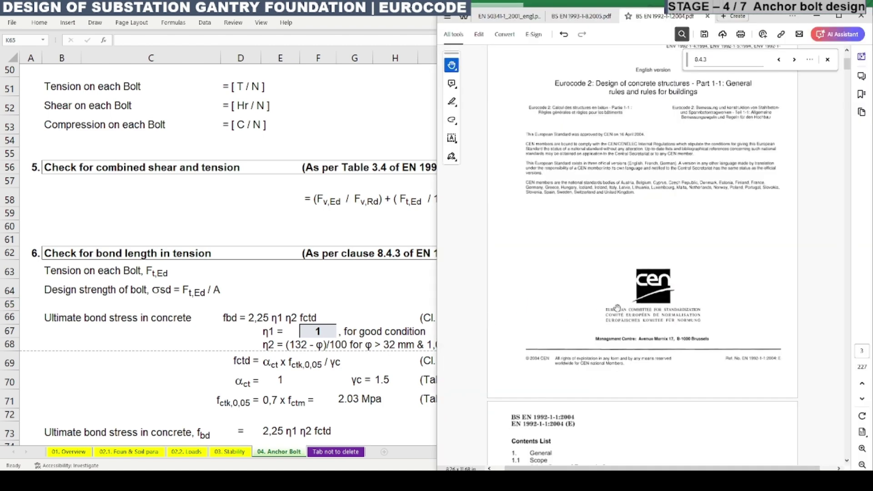
key(alt+Tab)
click(437, 318)
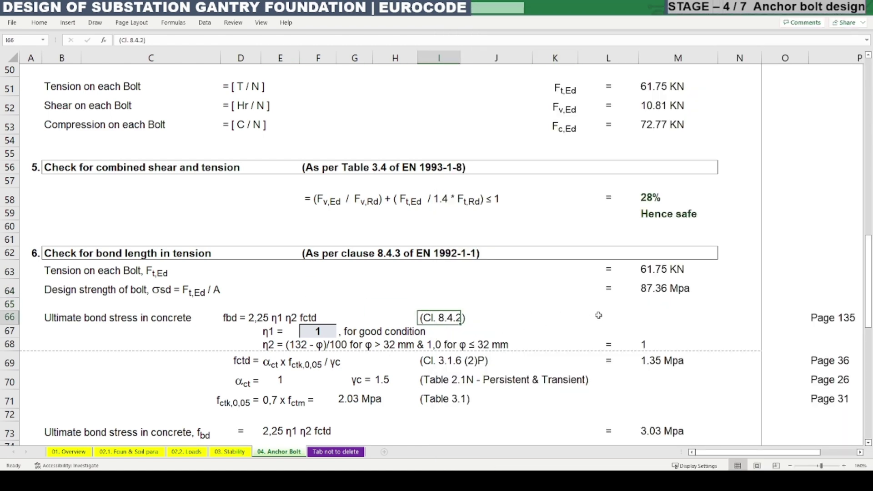
key(alt+Tab)
click(862, 351)
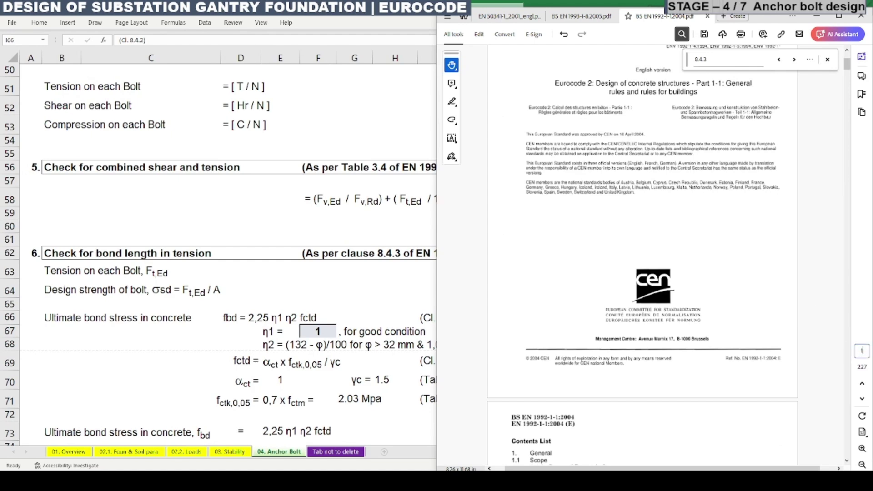
text(135)
key(Return)
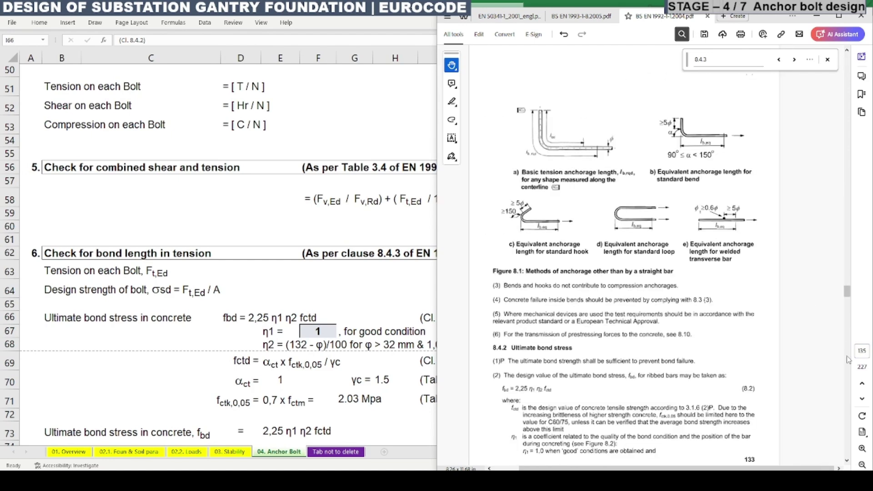
Step: Read clause 8.4.2 on ultimate bond stress, covering the fbd formula and the definitions of fctd, η1 and η2
scroll(568, 408, up, 1)
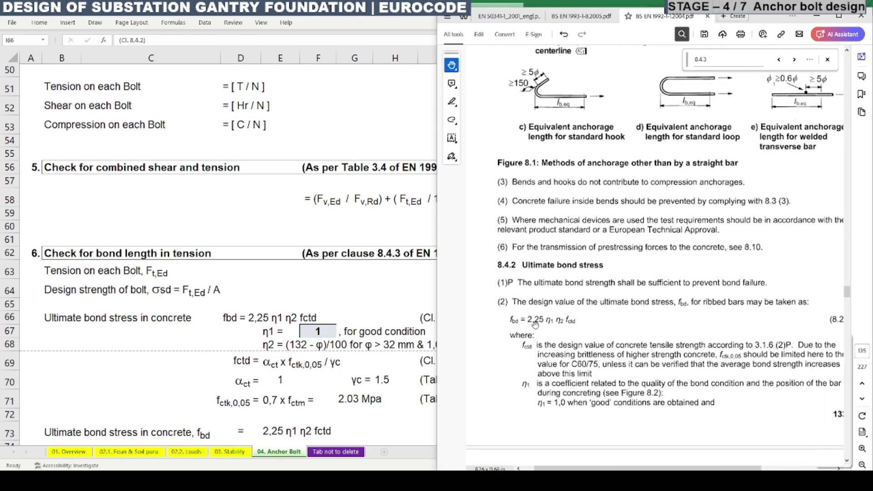
scroll(535, 327, up, 2)
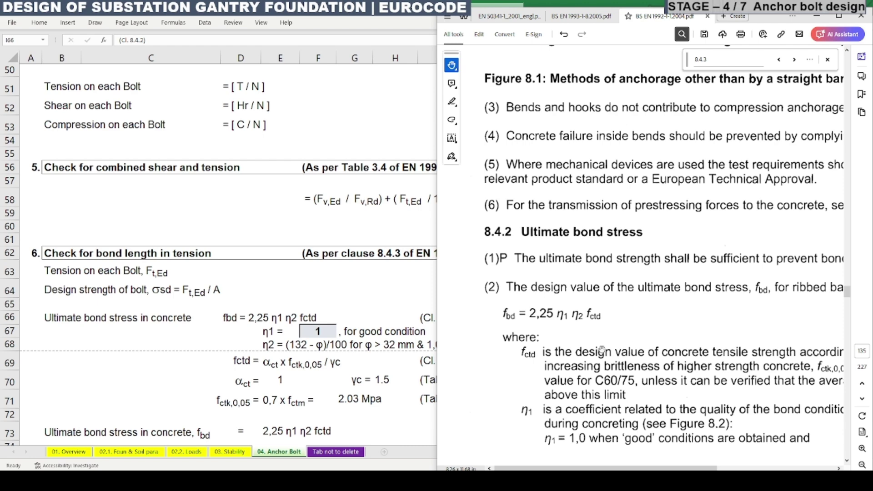
scroll(553, 309, down, 3)
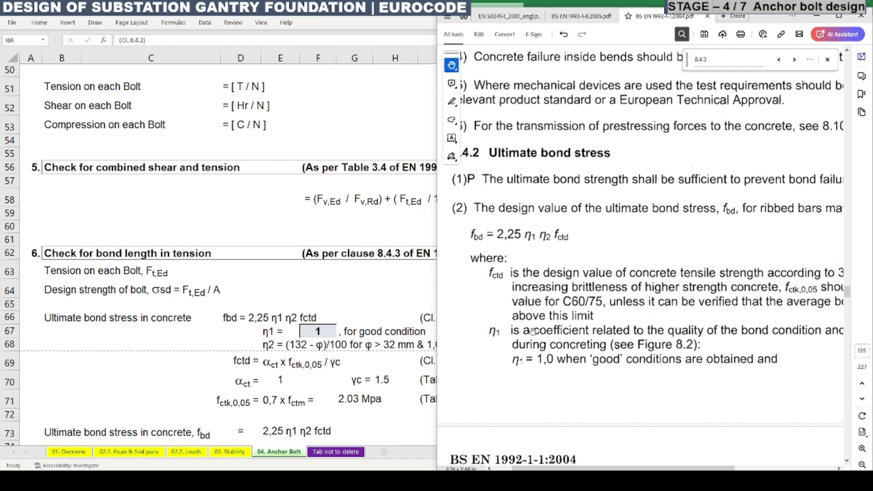
scroll(625, 335, right, 2)
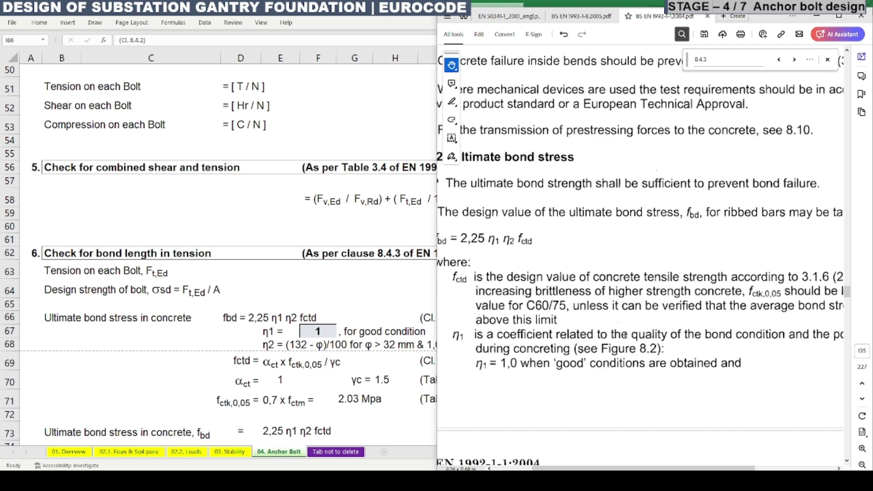
mouse_move(685, 331)
mouse_down()
mouse_move(665, 331)
mouse_move(679, 329)
mouse_up()
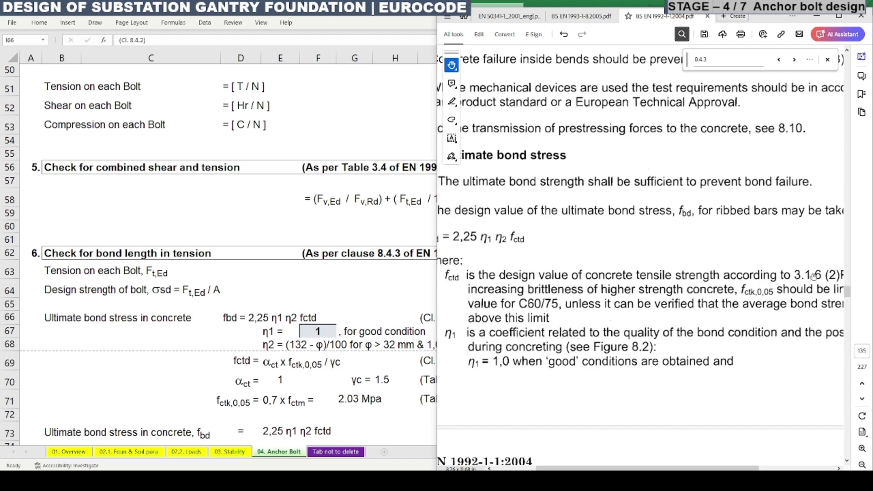
scroll(656, 297, left, 2)
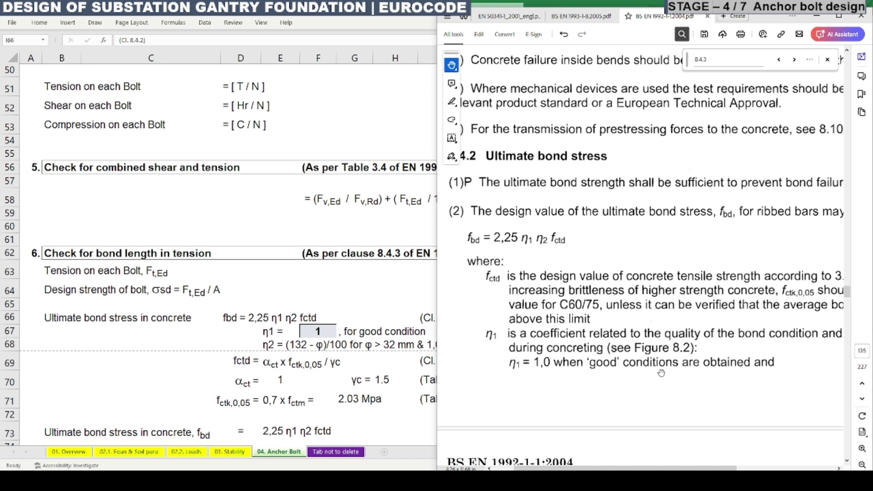
scroll(661, 373, down, 5)
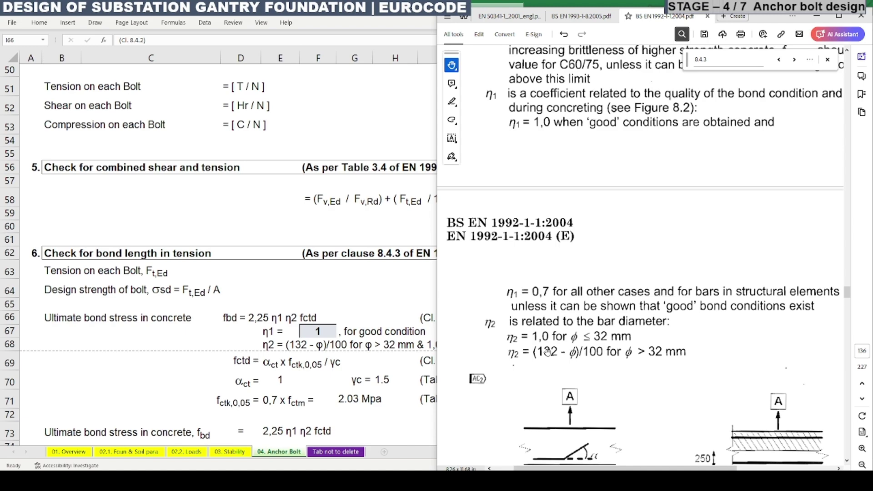
Step: Return to the Excel anchor bolt sheet and look back over the bolt specification and bolt capacity sections before resuming at the bond length check
key(alt+Tab)
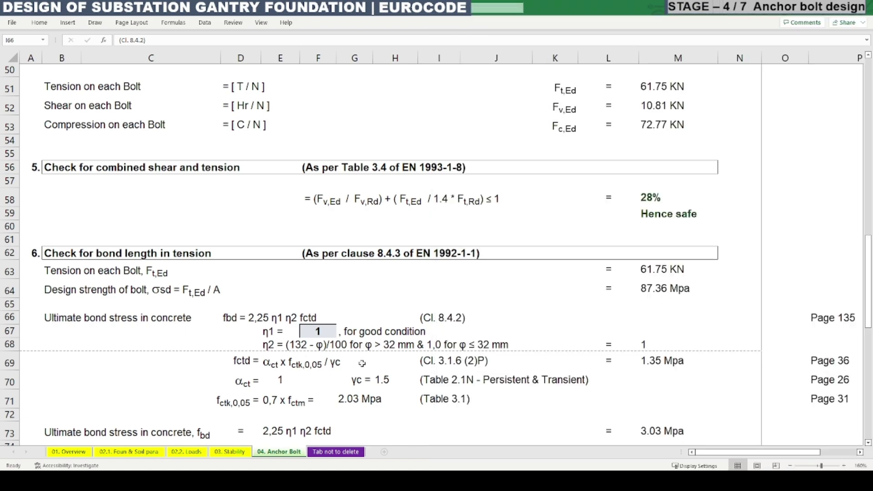
scroll(612, 241, up, 16)
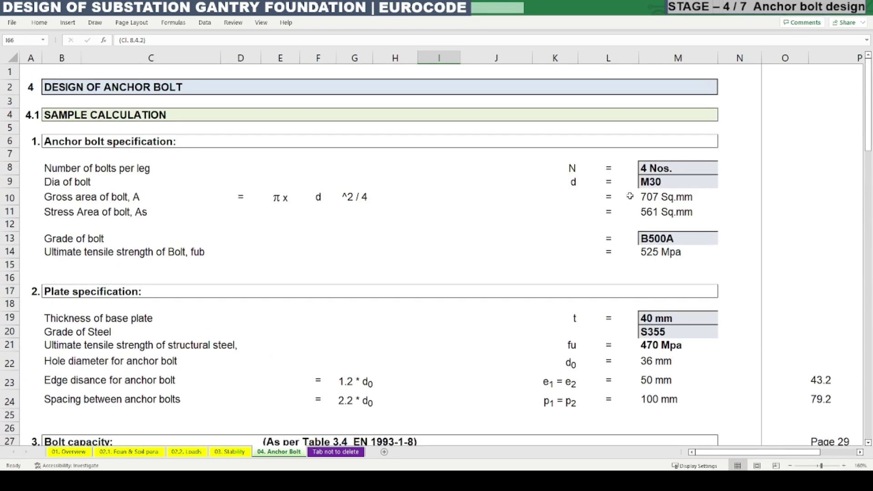
scroll(645, 215, down, 10)
scroll(633, 267, up, 3)
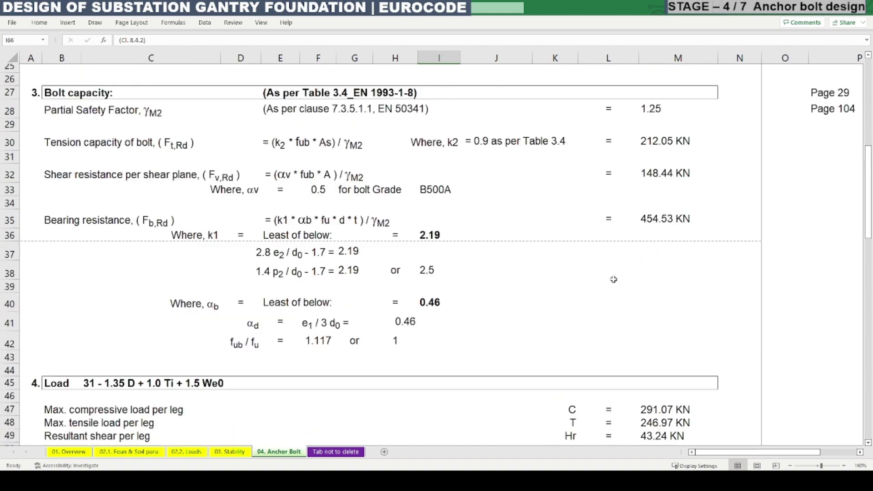
click(385, 386)
scroll(428, 385, up, 1)
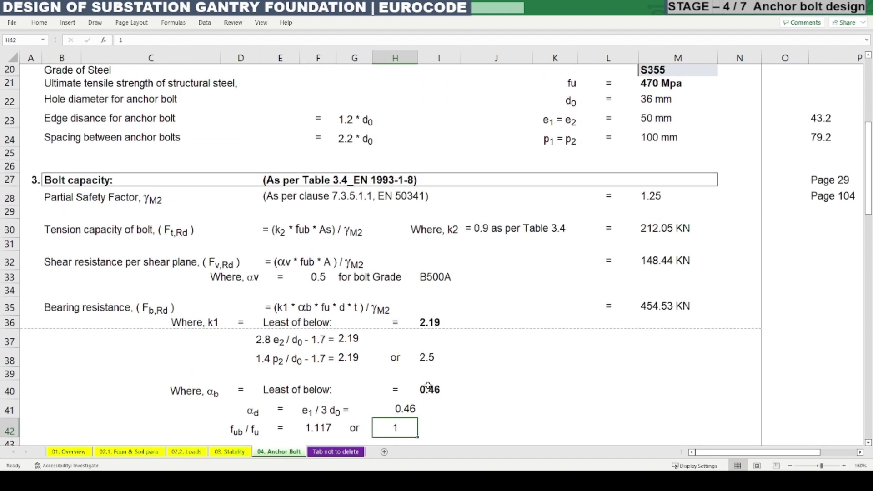
scroll(428, 386, down, 6)
scroll(400, 364, down, 4)
scroll(400, 364, down, 2)
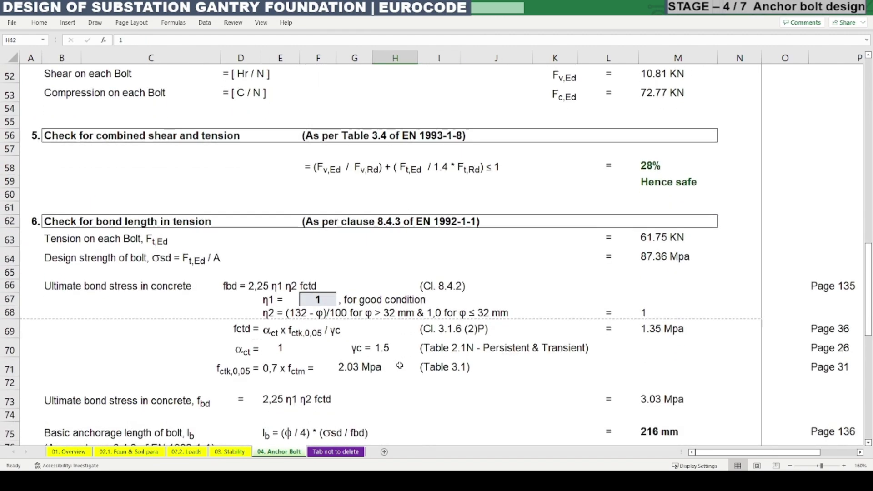
Step: Inspect the IF formula for η2 in M68 against the bar diameter condition in E68, and check the η1 row above
click(277, 288)
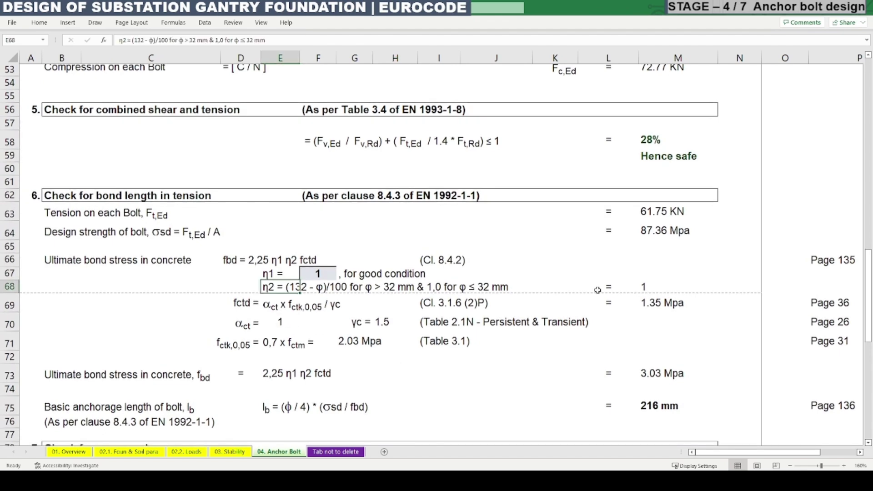
double_click(649, 287)
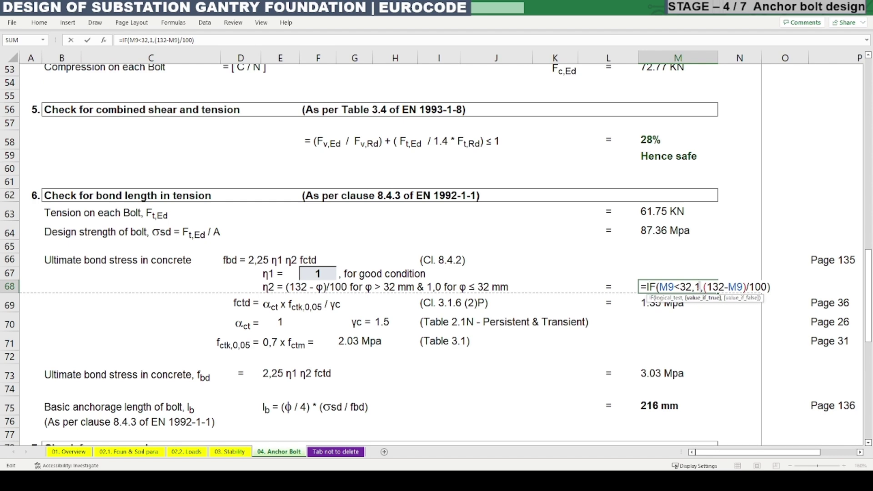
key(Escape)
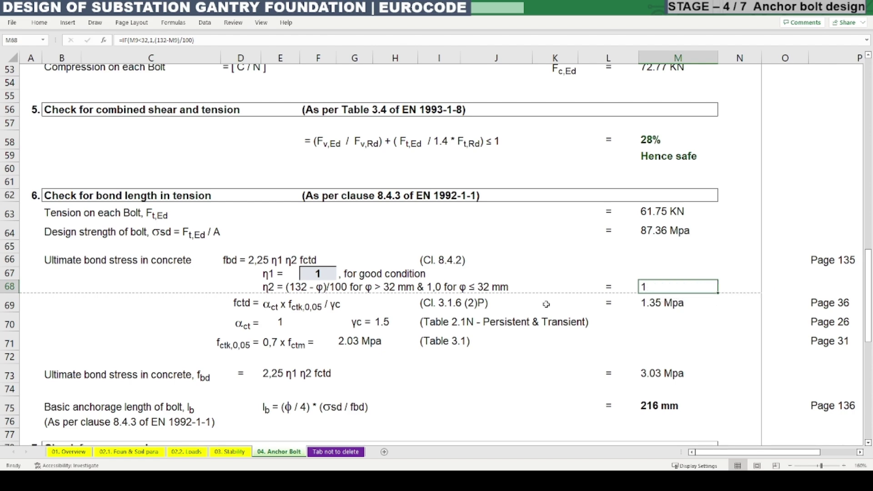
click(274, 272)
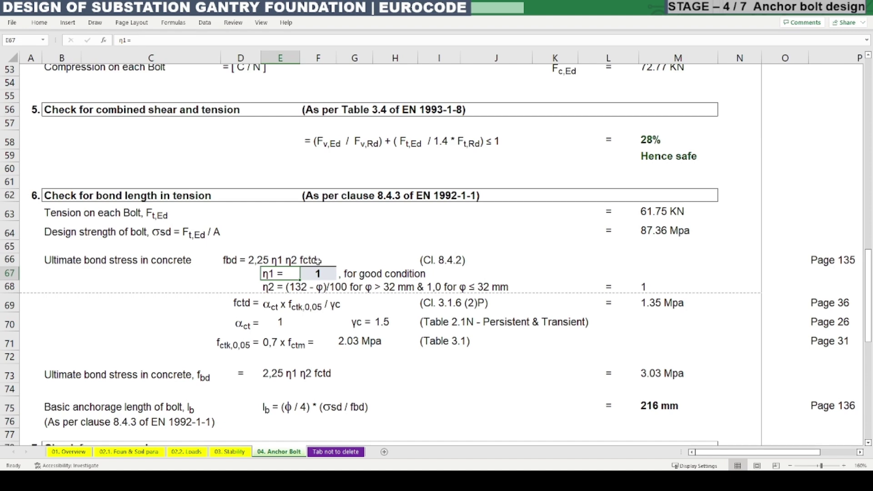
Step: Review the fctd row, covering its formula, clause reference and page note, along with the Table 2.1N reference below
click(426, 304)
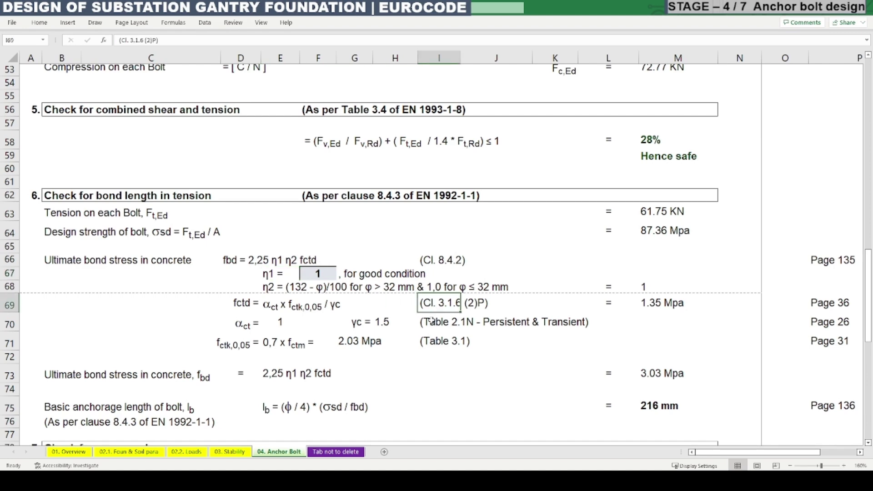
click(439, 333)
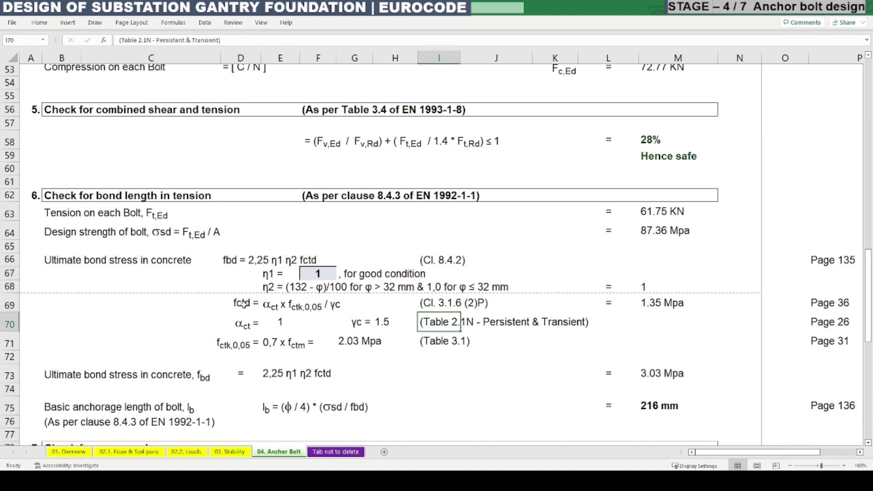
drag(245, 306, 498, 308)
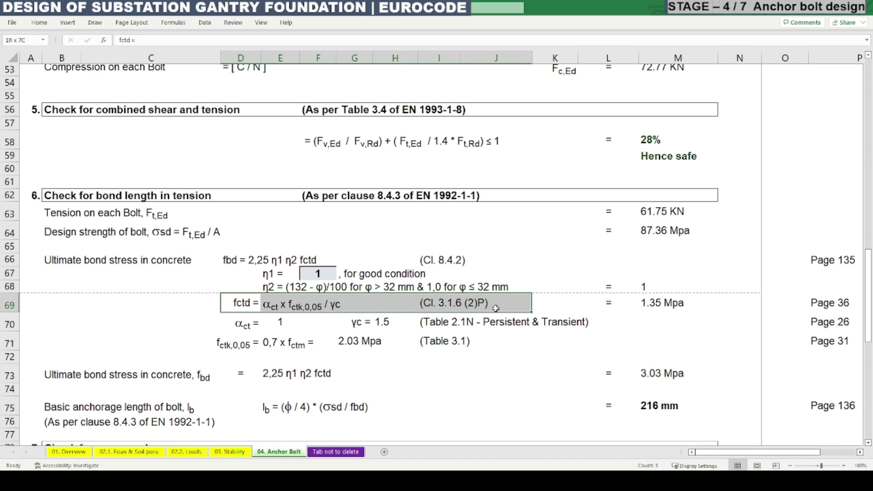
click(832, 314)
Step: Go to page 36 of the BS EN 1992-1-1 PDF and read clause 3.1.6 on design compressive and tensile strengths
key(alt+Tab)
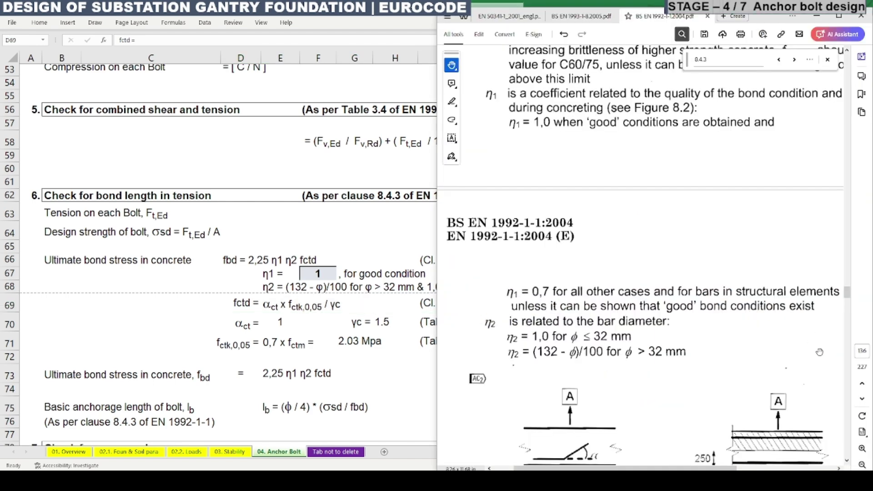
click(862, 351)
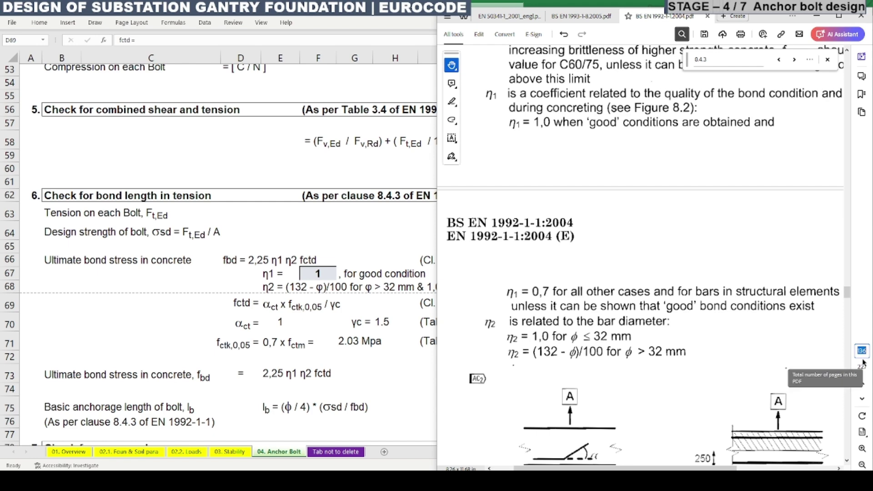
text(3)
key(Return)
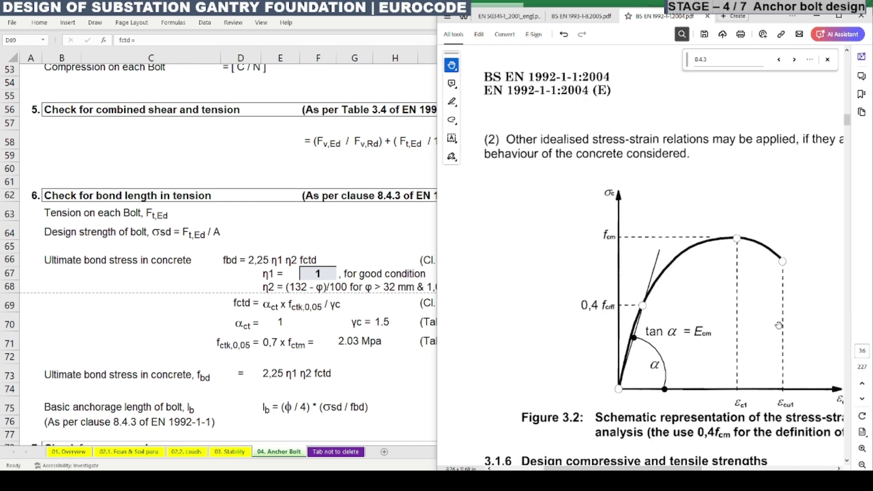
scroll(662, 258, down, 3)
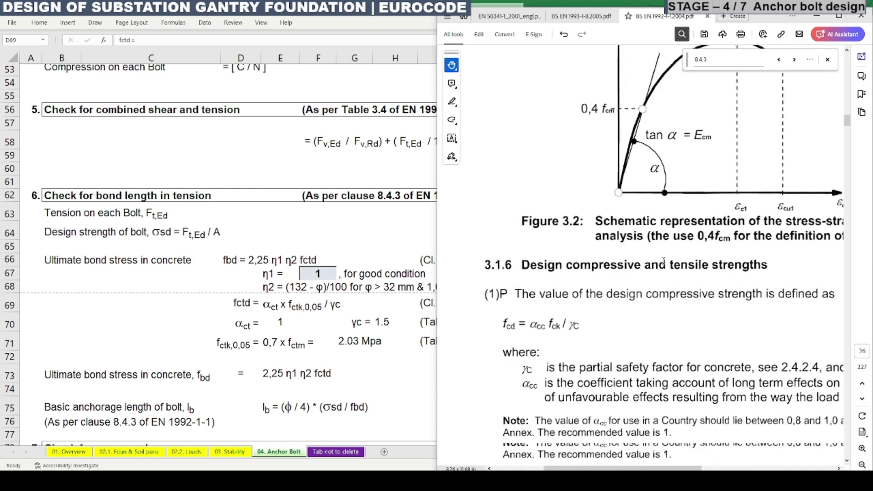
scroll(495, 319, up, 3)
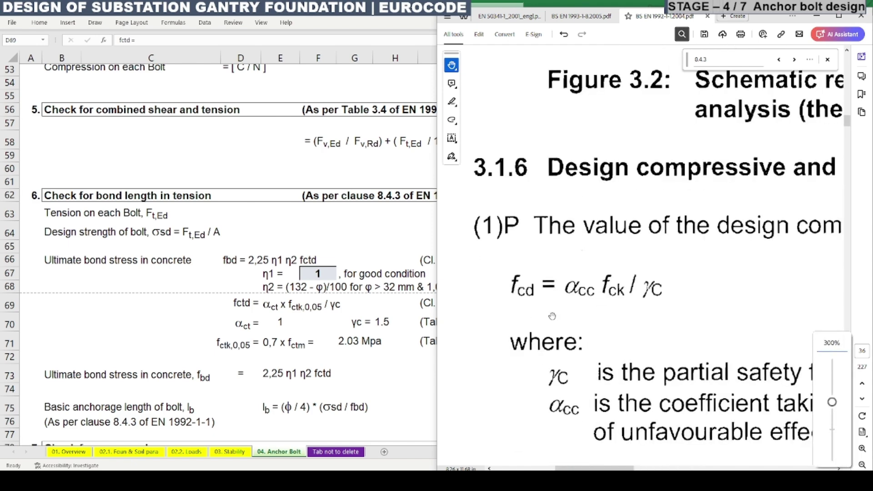
drag(712, 294, 574, 304)
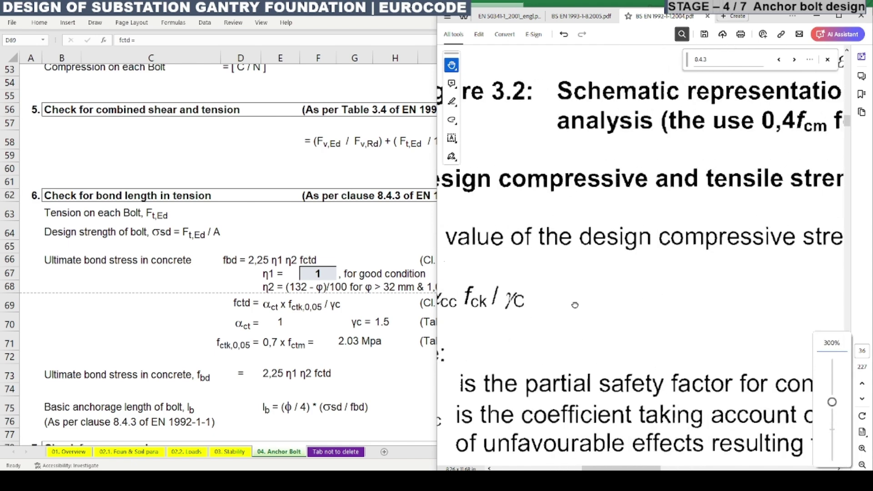
drag(657, 306, 825, 312)
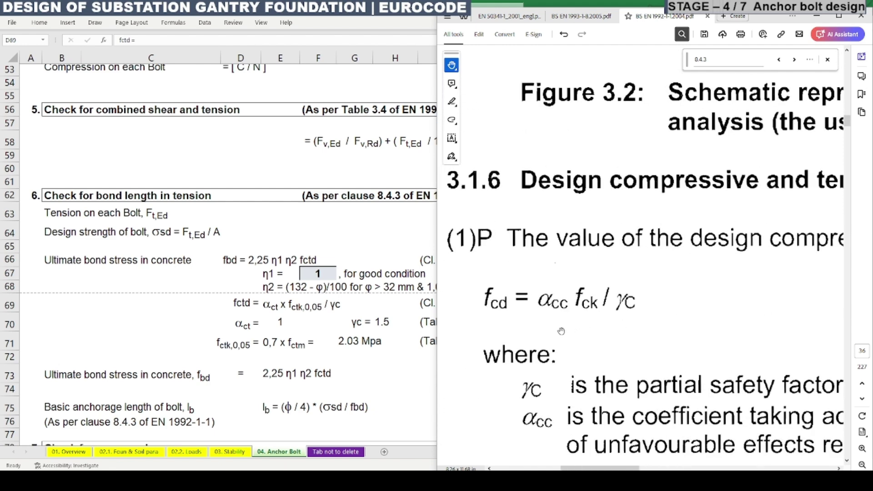
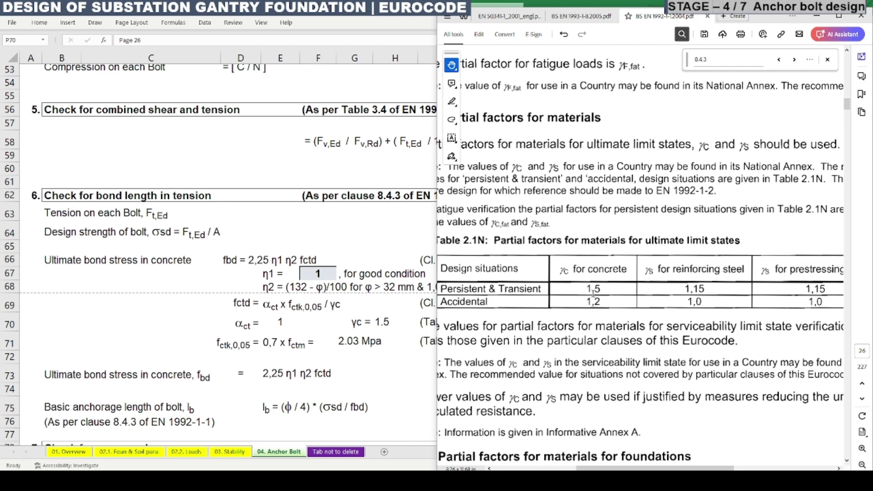
Step: Compare γc for concrete under persistent and transient situations in Table 2.1N with the αct and γc row of the Excel sheet
drag(587, 289, 606, 289)
click(308, 324)
click(391, 324)
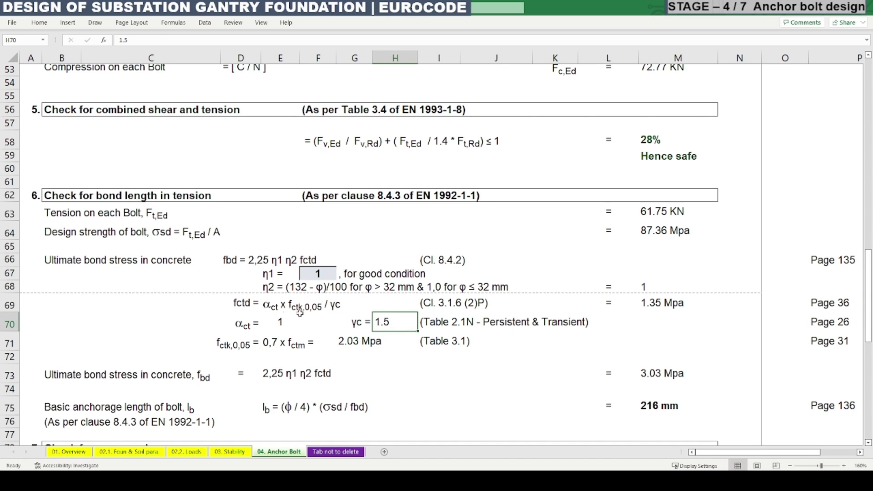
Step: Review the fctk,0,05 row and its Table 3.1 reference, and go to page 31 of the BS EN 1992-1-1 PDF
drag(222, 348, 415, 345)
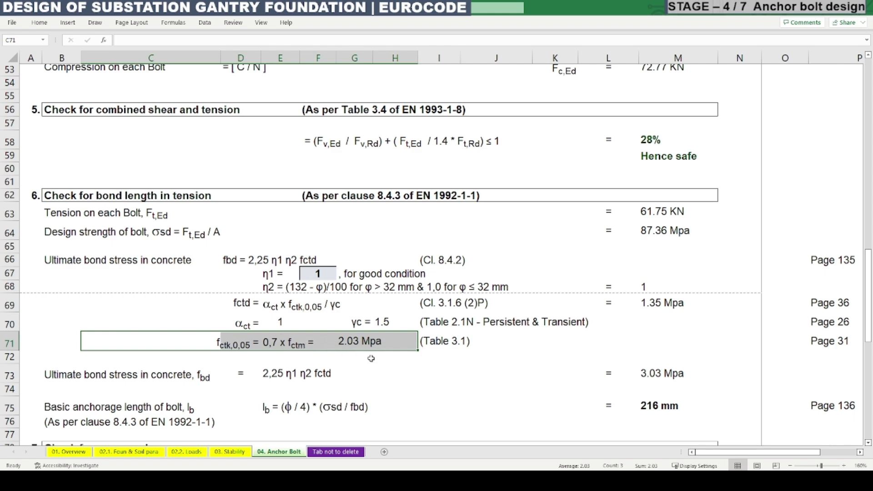
click(439, 343)
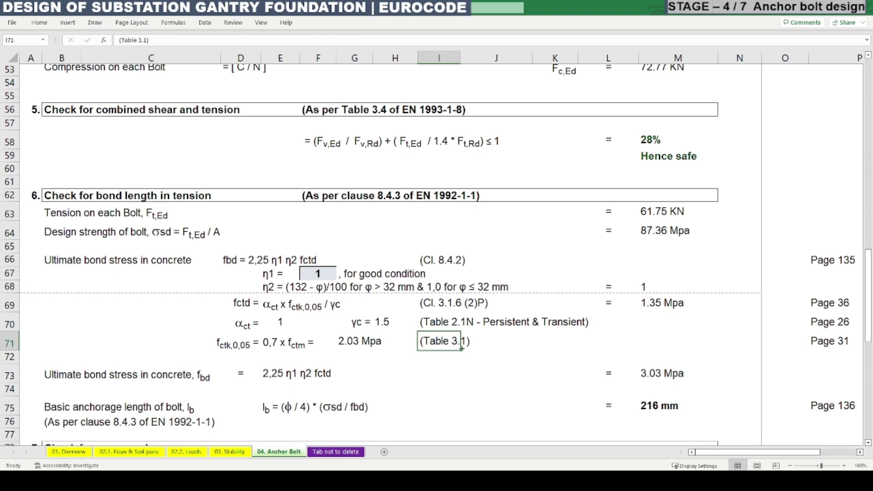
key(alt+Tab)
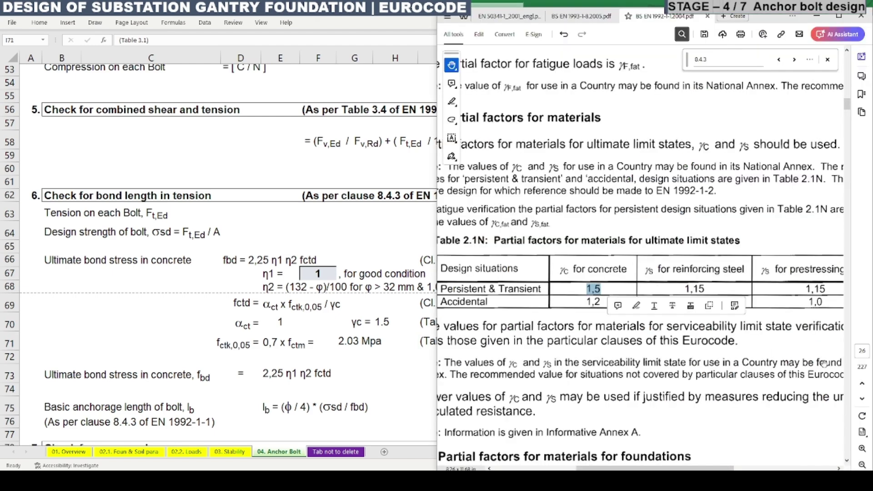
click(862, 351)
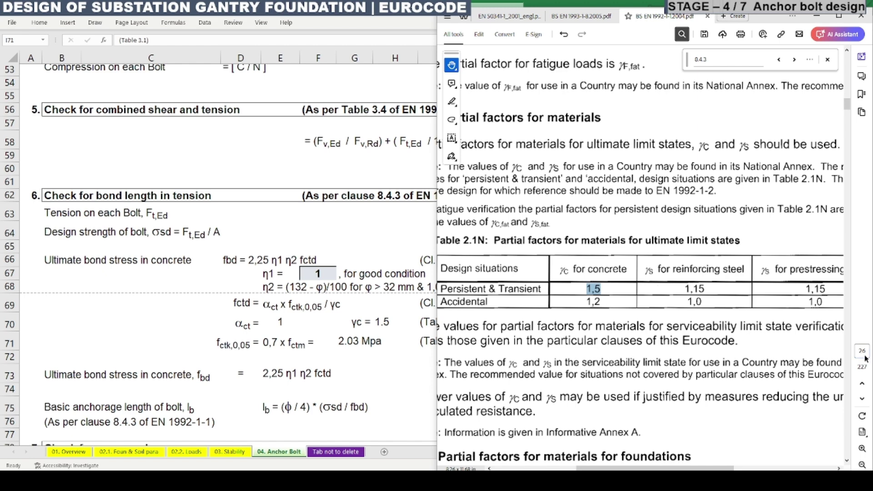
key(alt+Tab)
key(alt+Tab)
click(861, 351)
text(31)
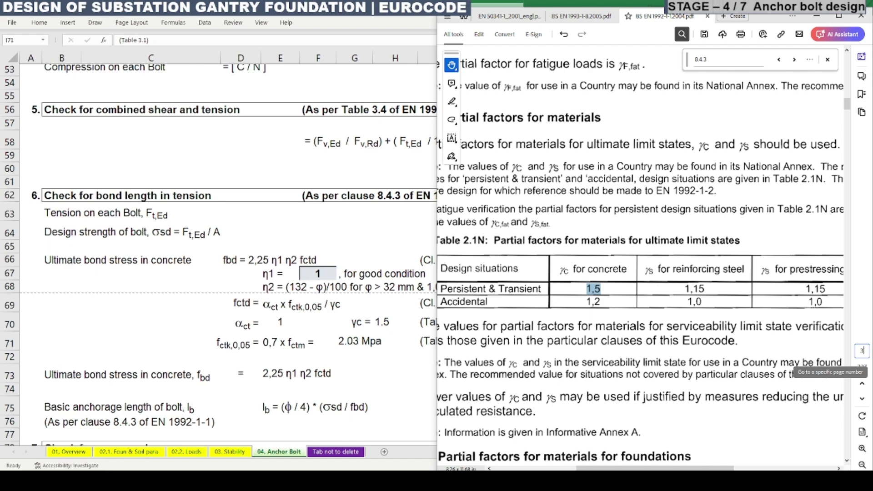
key(Return)
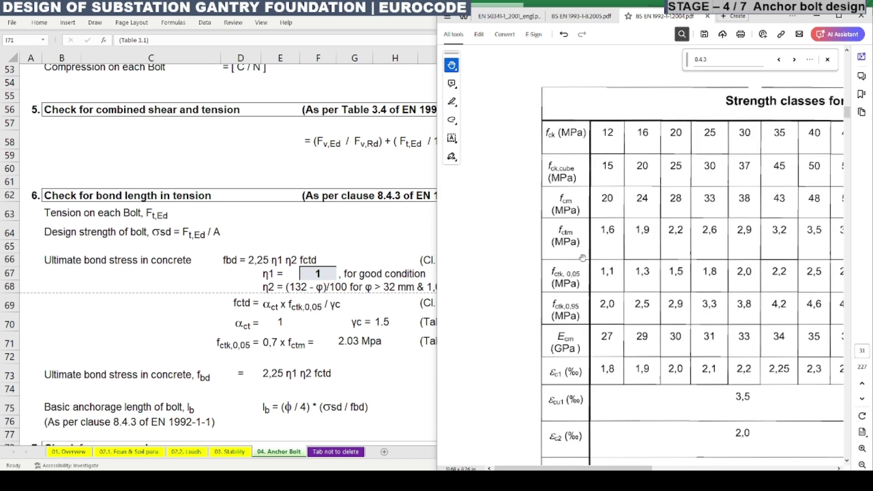
Step: Examine Table 3.1 on concrete strength classes, including its analytical relations and the fctm and fctk,0,05 rows
double_click(579, 267)
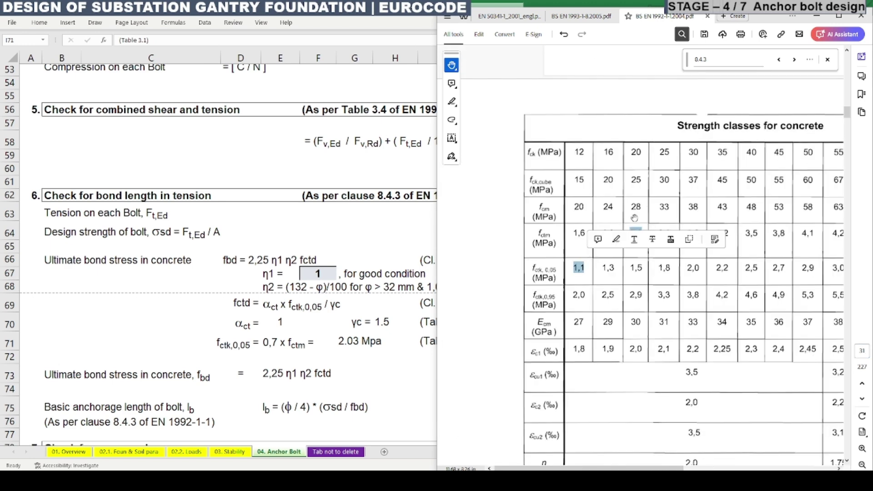
scroll(626, 248, down, 2)
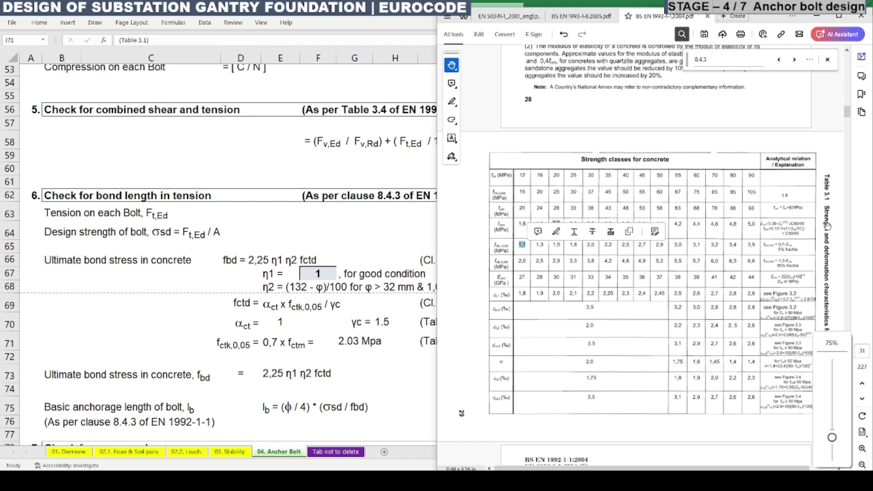
scroll(731, 209, up, 1)
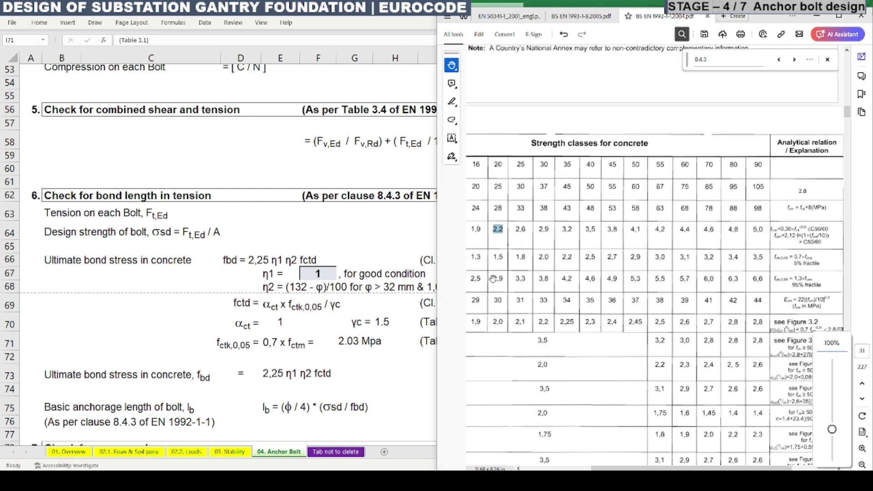
drag(497, 280, 557, 287)
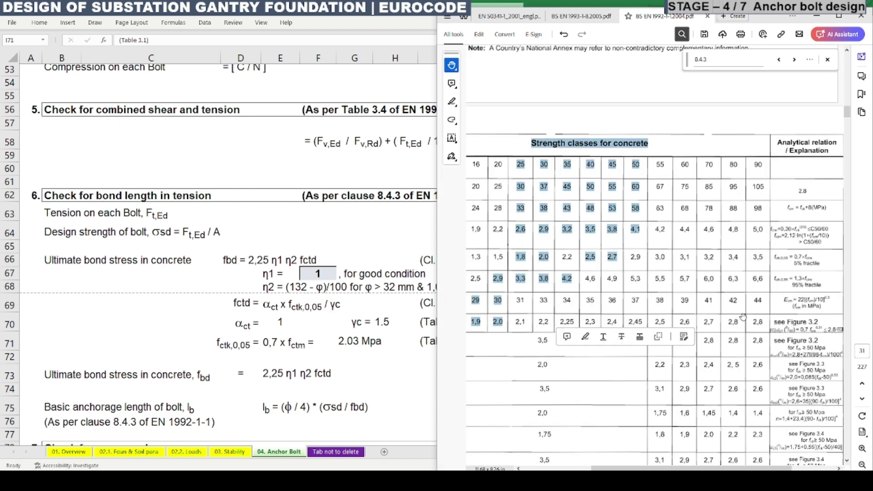
scroll(779, 310, down, 2)
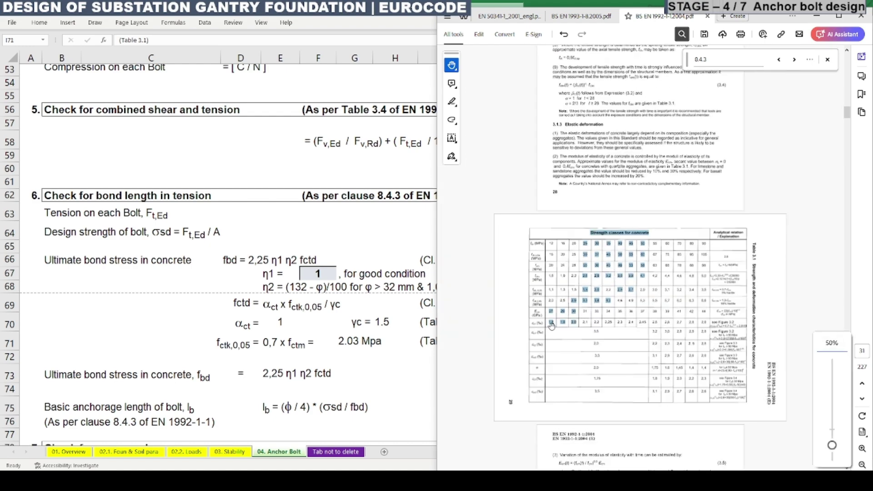
scroll(481, 320, up, 2)
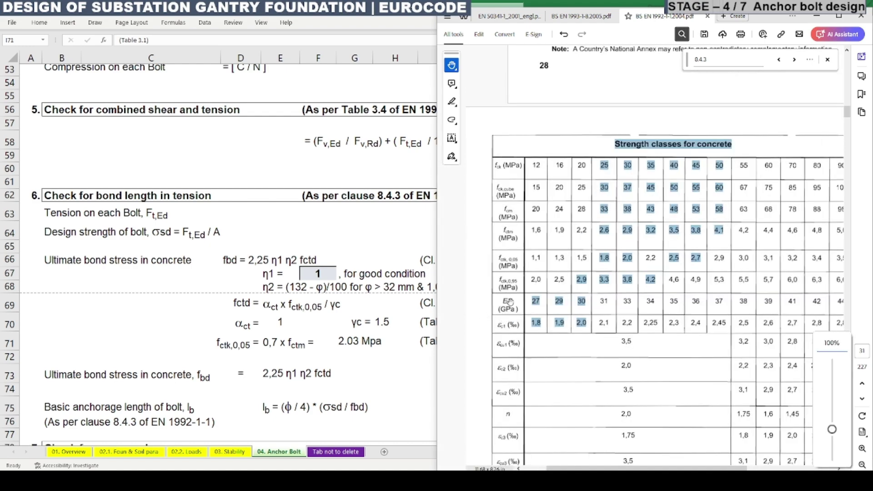
scroll(510, 301, up, 2)
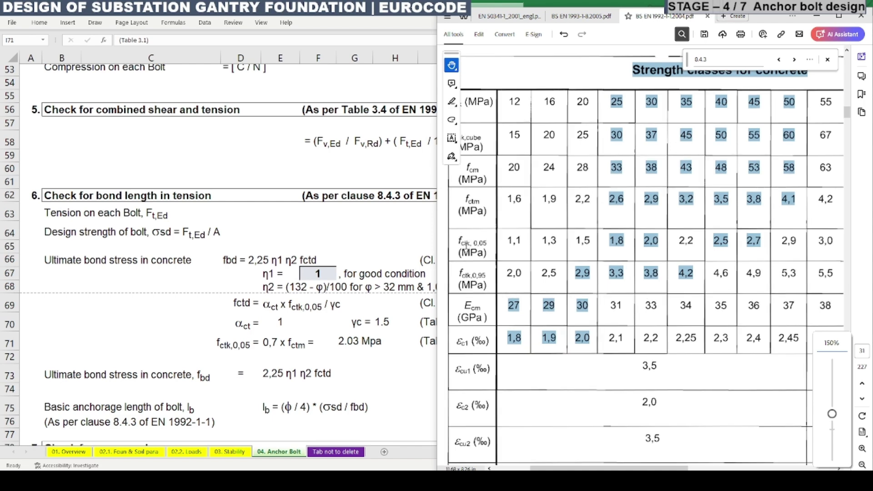
click(501, 249)
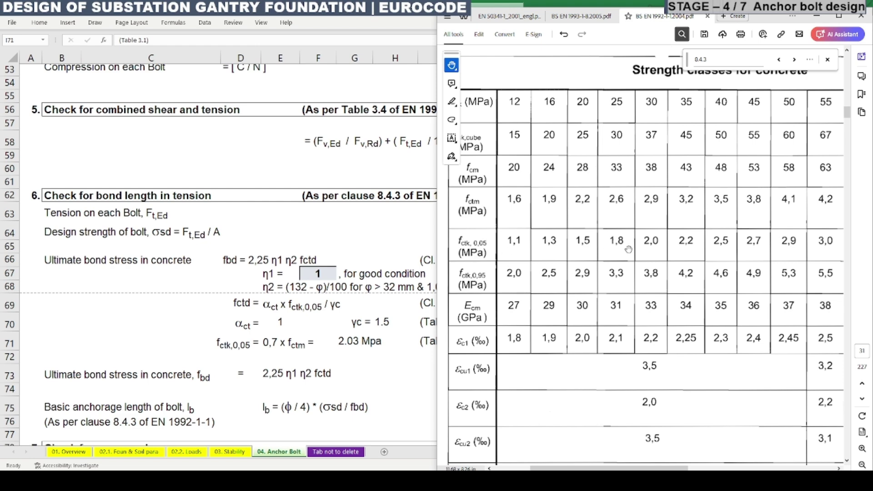
Step: Examine the analytical relations column of Table 3.1 in the BS EN 1992-1-1 PDF, focusing on the fctk,0,05 expression
drag(793, 253, 529, 261)
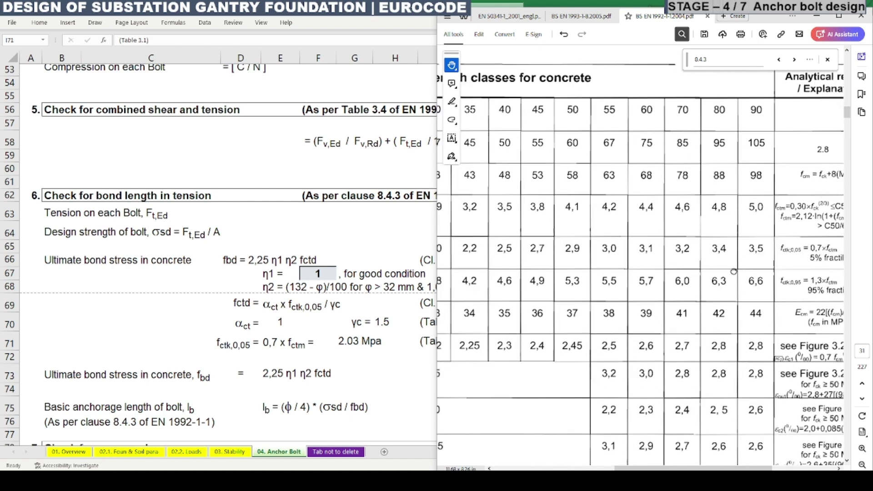
drag(785, 267, 672, 269)
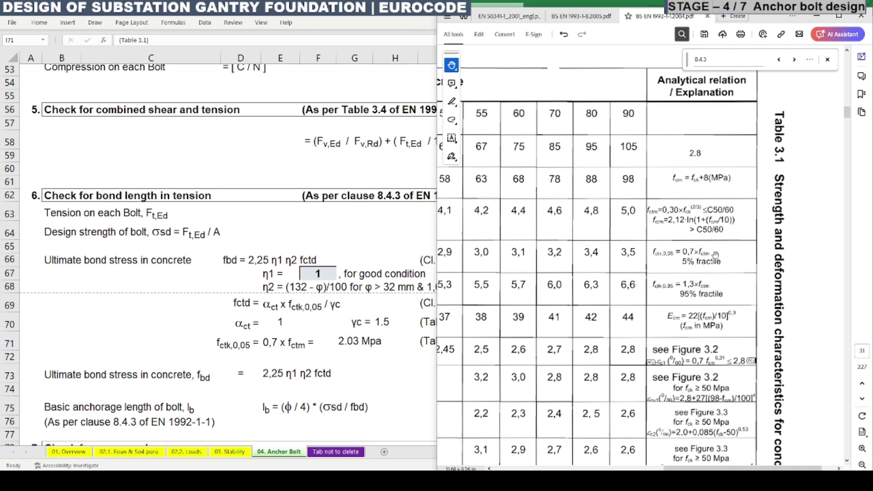
ctrl+scroll(716, 254, up, 4)
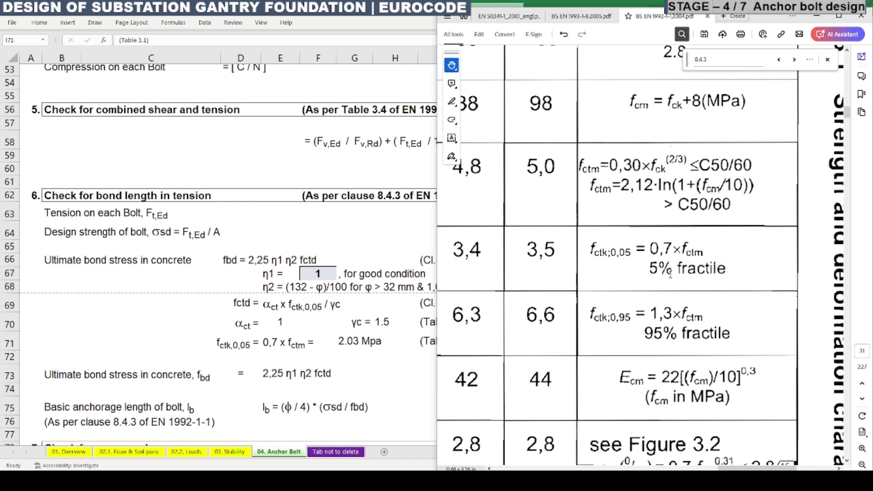
drag(615, 275, 633, 290)
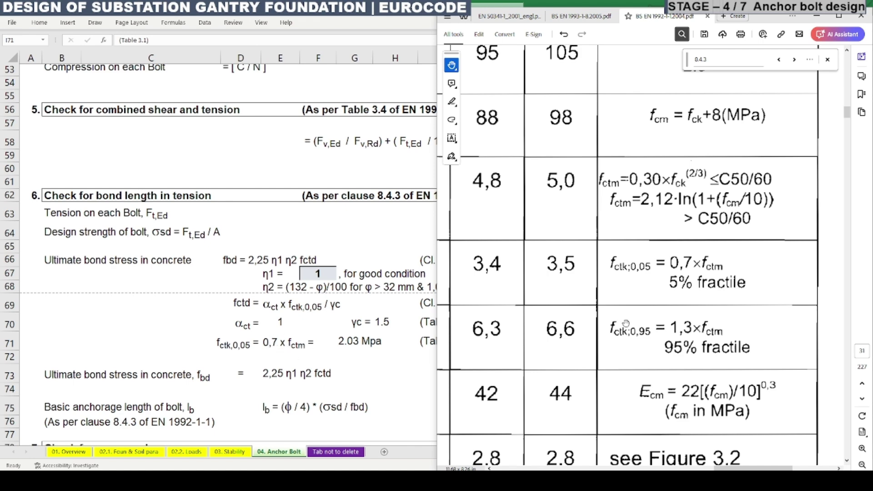
scroll(649, 299, left, 10)
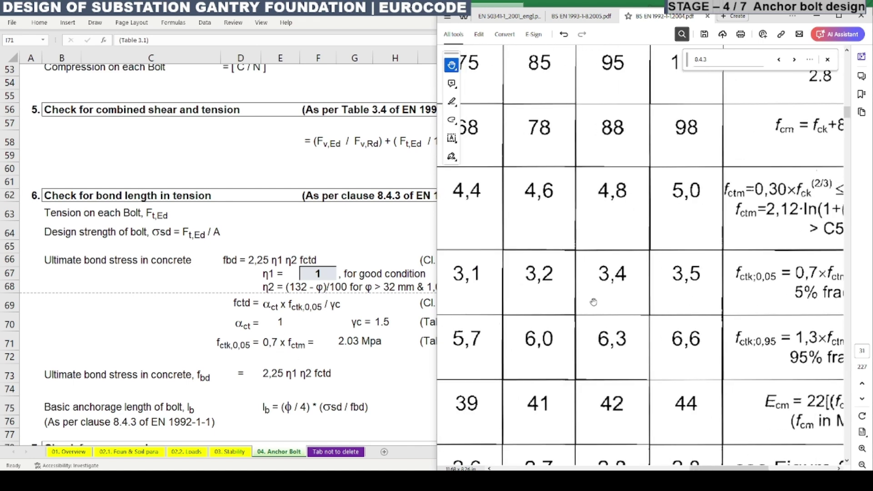
Step: Return to the Excel anchor bolt sheet and inspect the fctk,0,05 formula in cell G71 without changing it
click(428, 341)
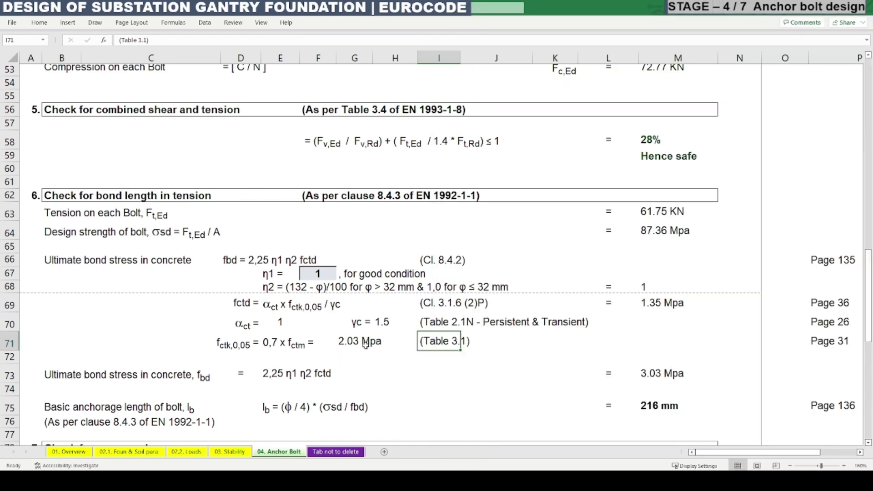
click(359, 341)
double_click(353, 341)
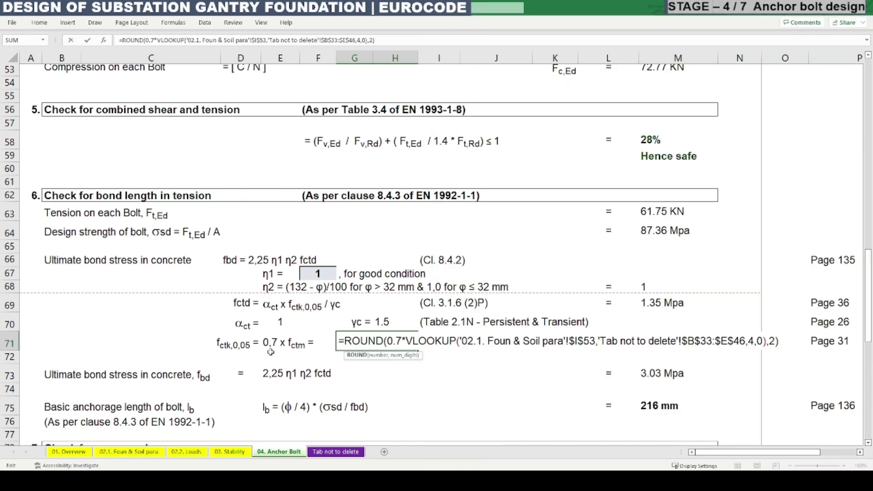
key(Escape)
scroll(342, 367, down, 1)
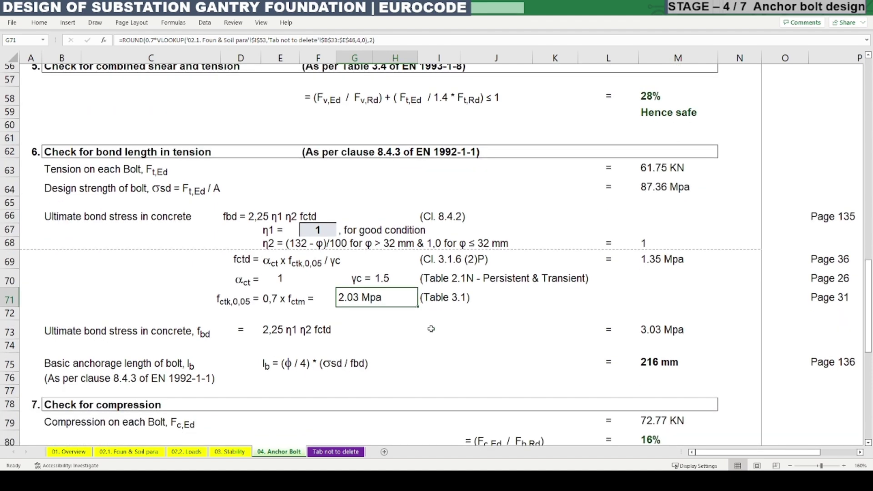
key(F2)
key(Escape)
Step: Trace the formula to the grade of concrete on the 02.1. Foun & Soil para sheet and review its strength class options, keeping C30/37
key(ctrl+bracketleft)
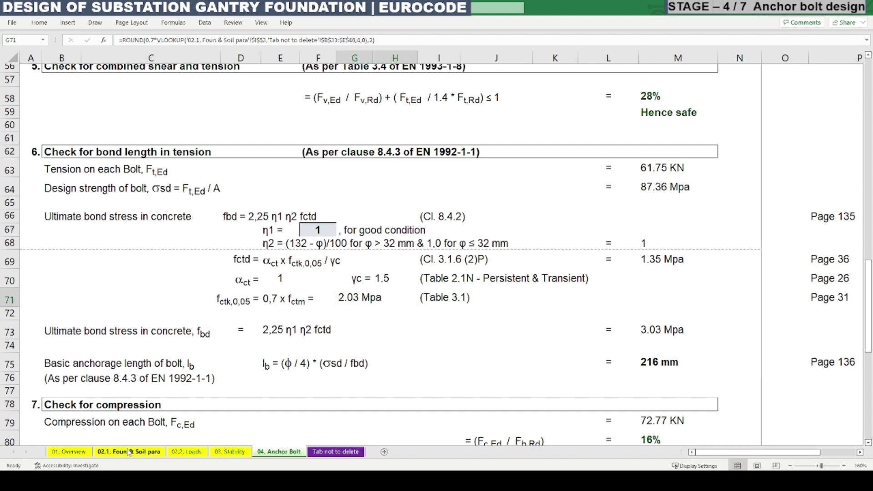
scroll(380, 323, down, 2)
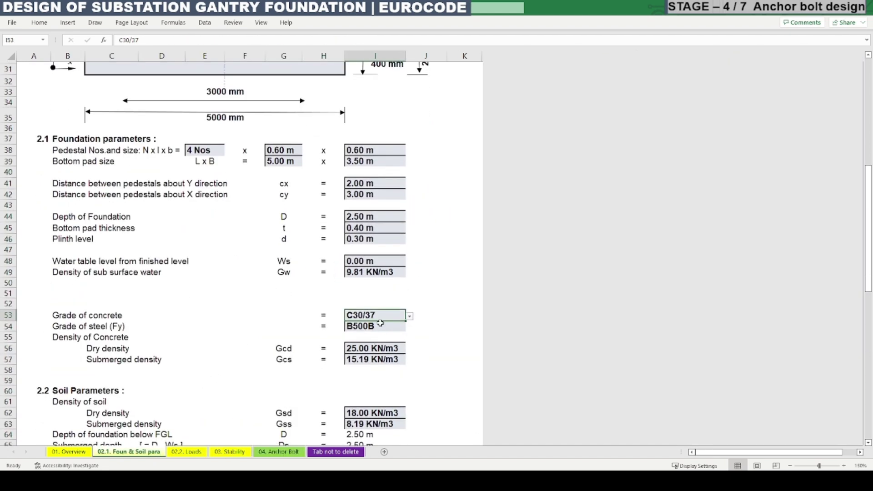
click(409, 317)
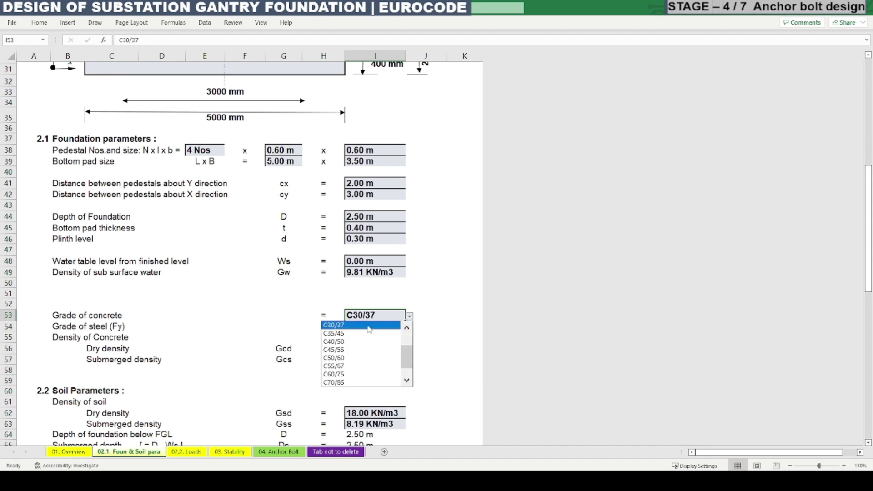
click(333, 325)
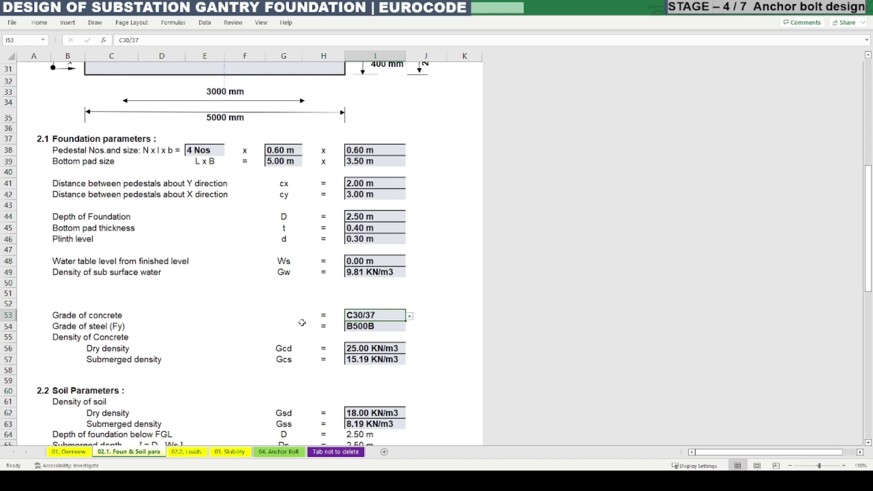
click(410, 317)
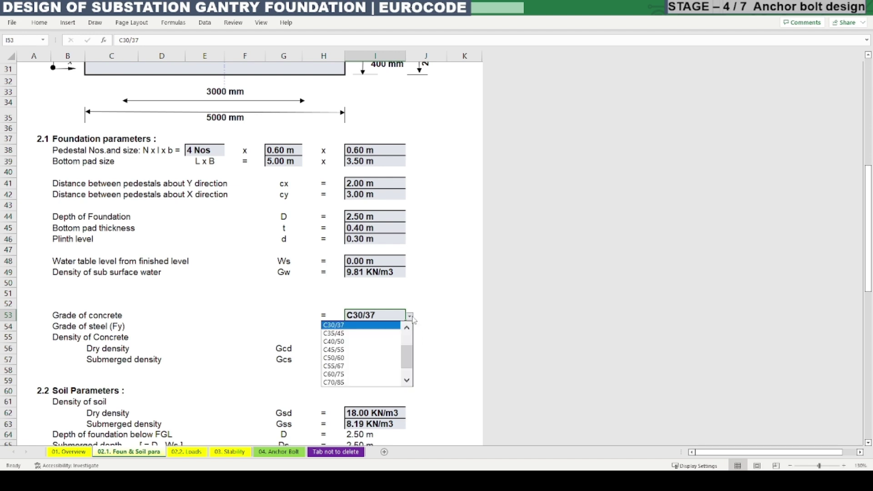
click(340, 325)
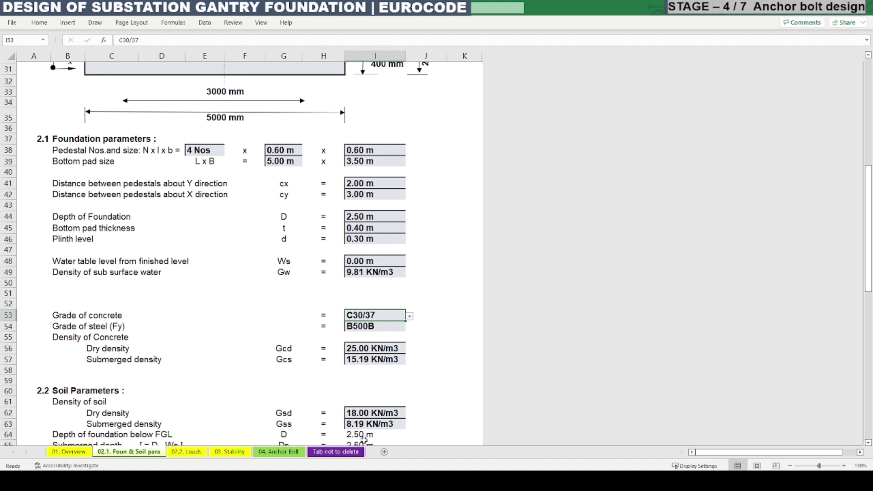
Step: Compare the Table 3.1 data on the Tab not to delete sheet with the fck, fck,cube and fctm rows of the BS EN 1992-1-1 PDF
click(337, 453)
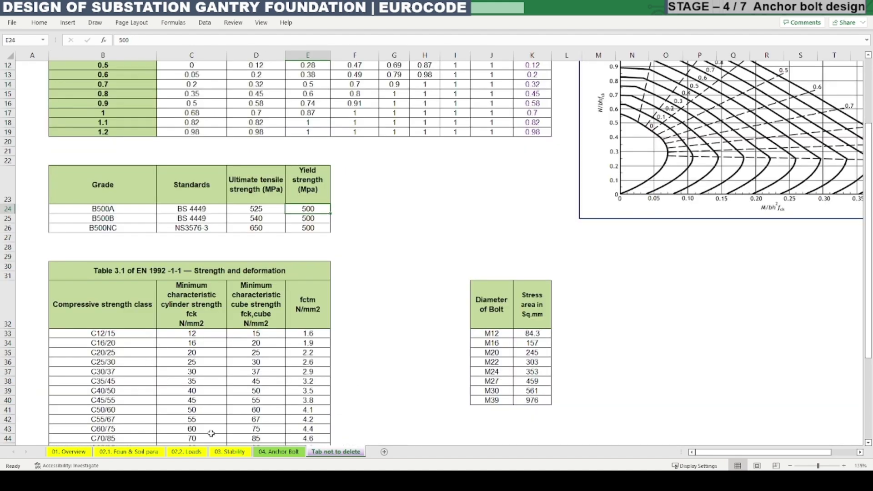
click(166, 482)
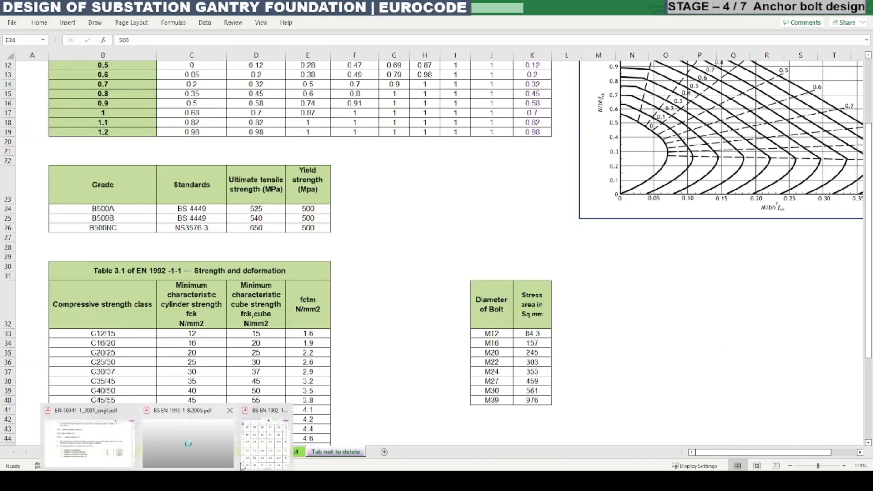
key(alt+Tab)
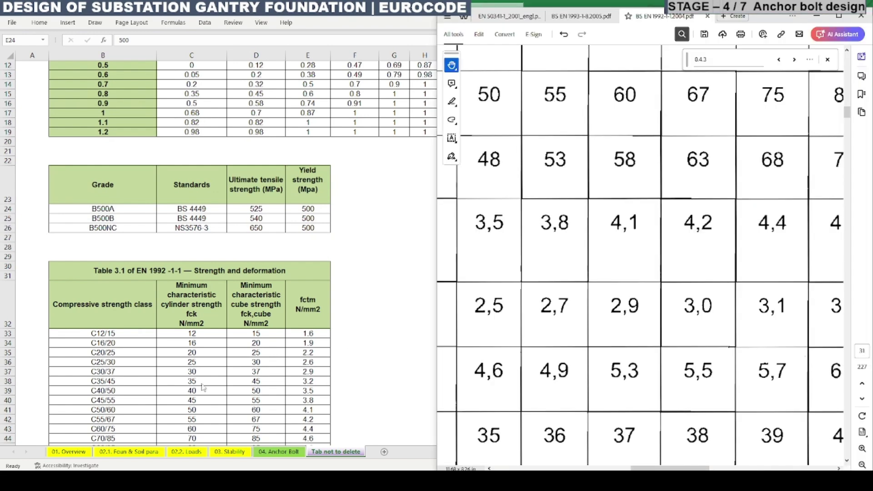
scroll(629, 285, down, 5)
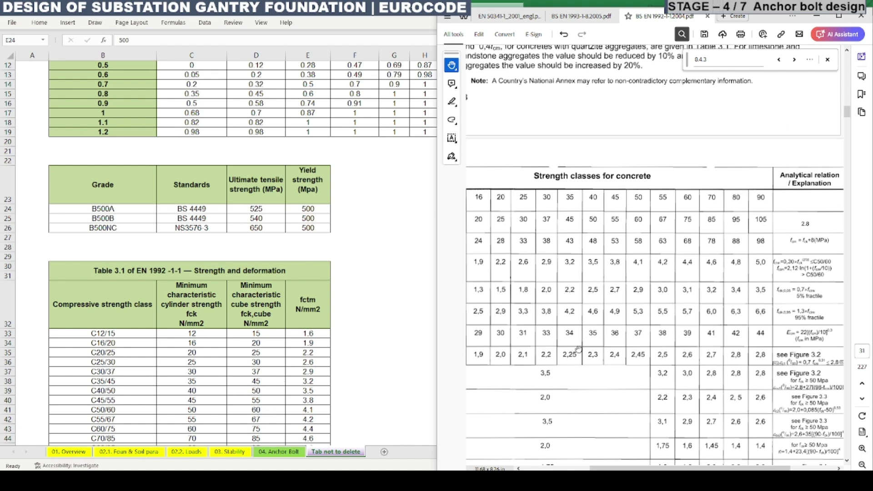
scroll(515, 315, left, 3)
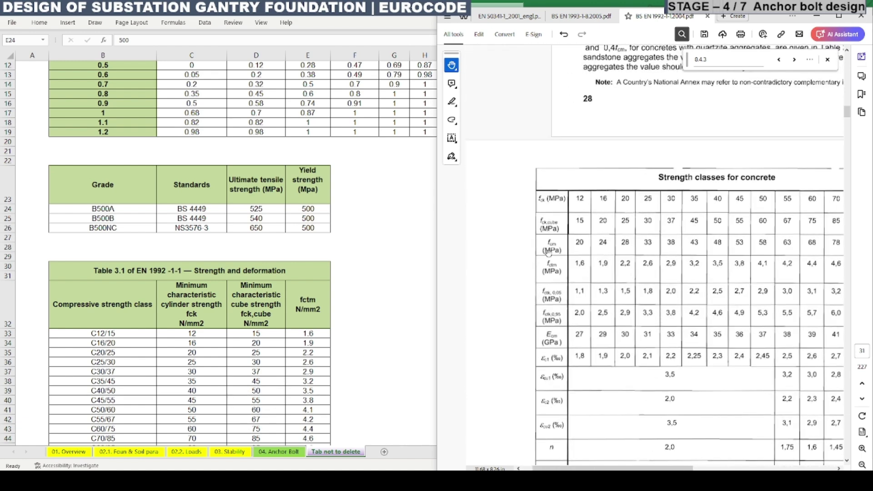
scroll(549, 251, up, 5)
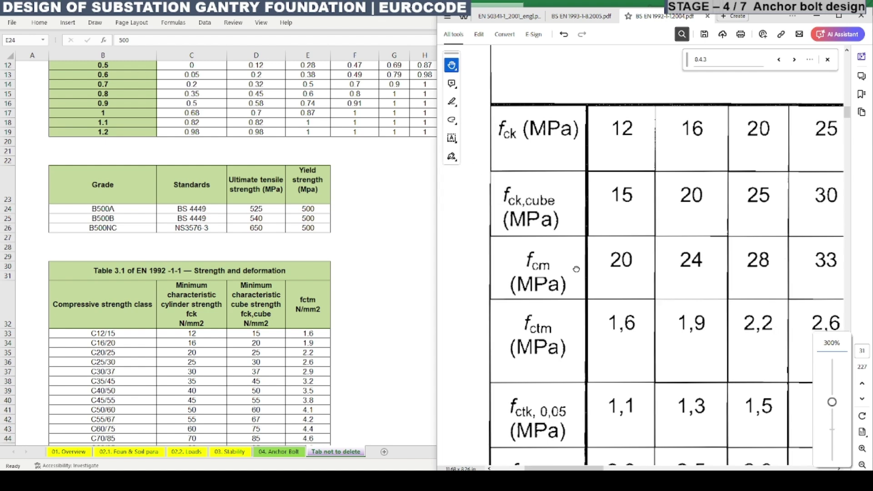
scroll(640, 372, right, 2)
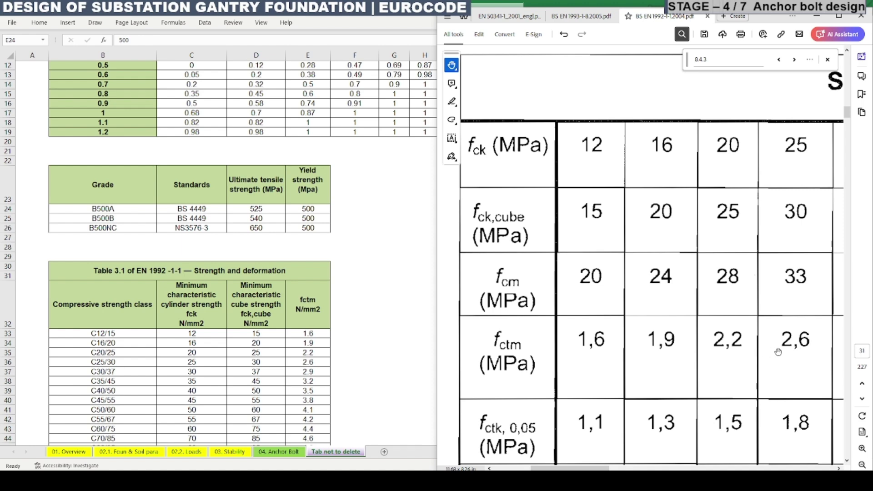
drag(803, 352, 788, 351)
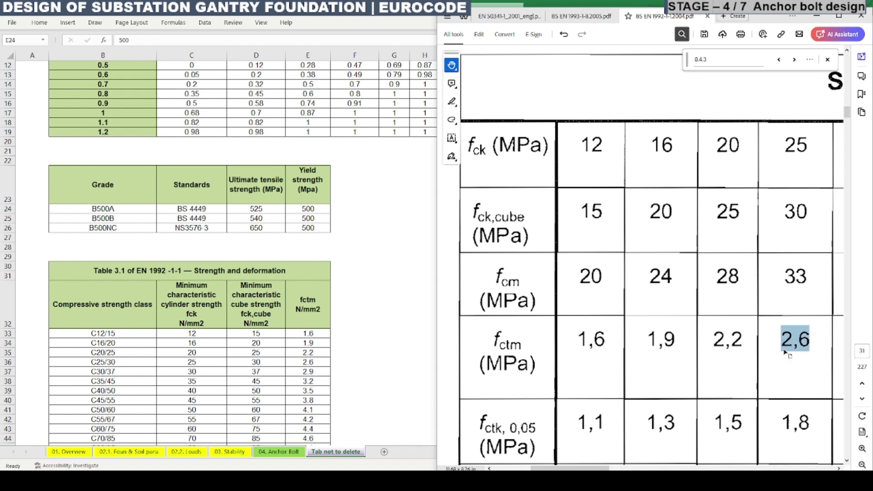
Step: Back in Excel, highlight the fctm column values and the C30/37 row in the Table 3.1 lookup data
key(alt+Tab)
scroll(311, 336, down, 2)
drag(314, 275, 311, 397)
drag(86, 314, 309, 318)
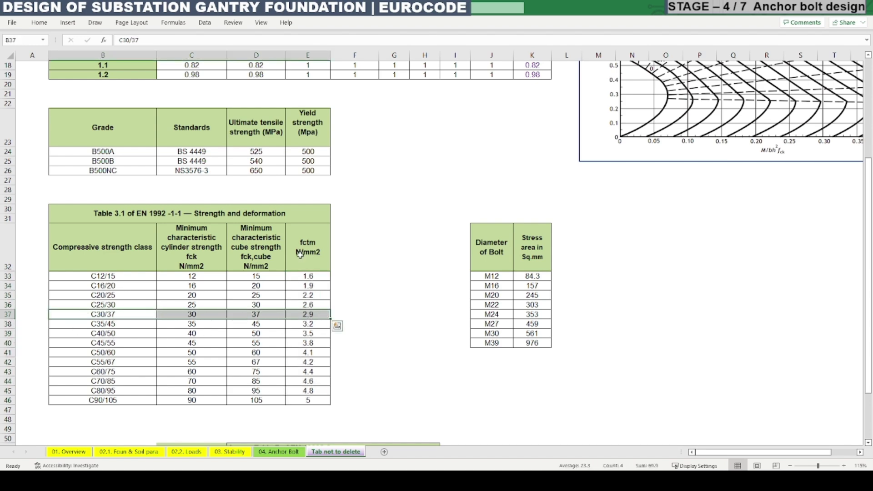
Step: Recheck the fctk,0,05 lookup formula on the 04. Anchor Bolt sheet against its source table on the Tab not to delete sheet
click(284, 453)
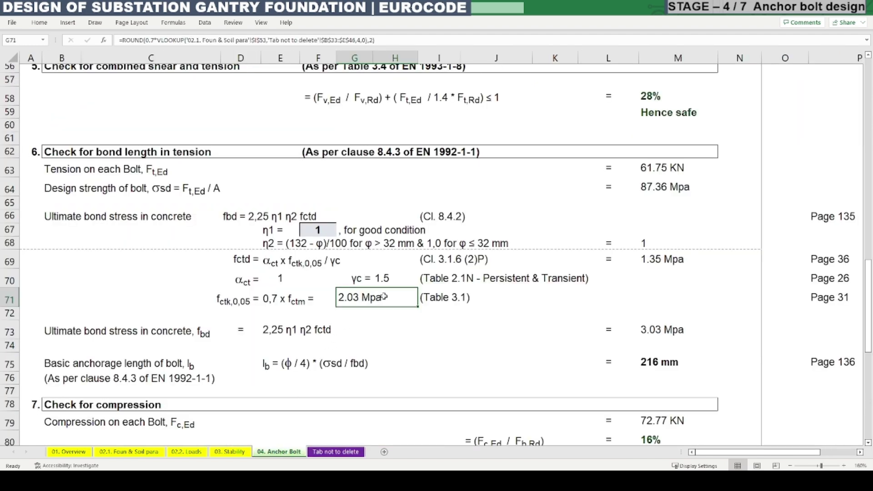
double_click(384, 297)
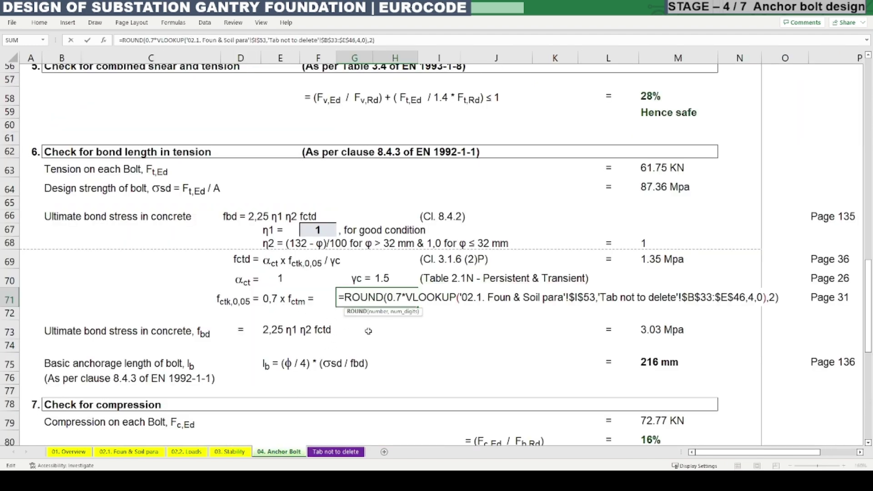
key(Escape)
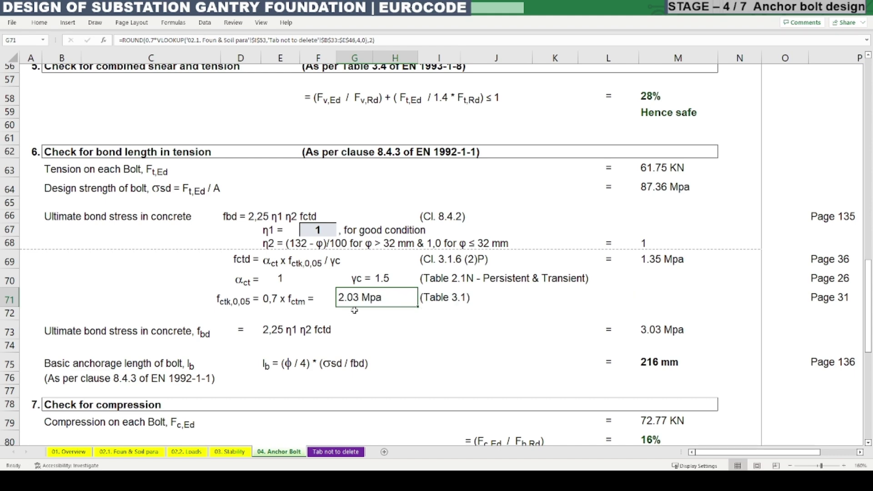
click(385, 318)
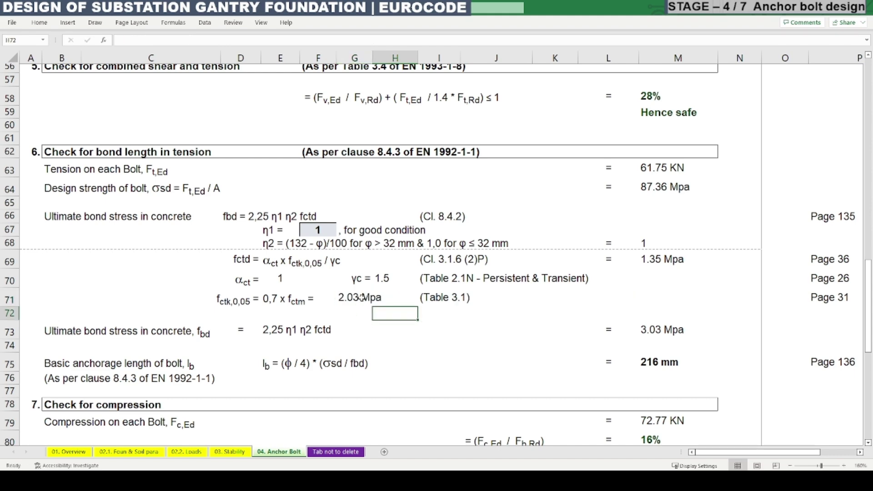
double_click(361, 298)
key(Escape)
key(F2)
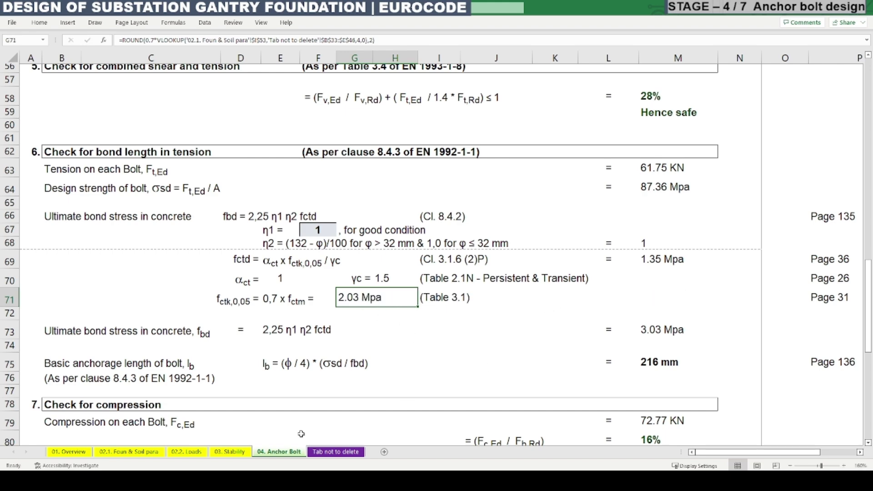
key(Escape)
click(323, 452)
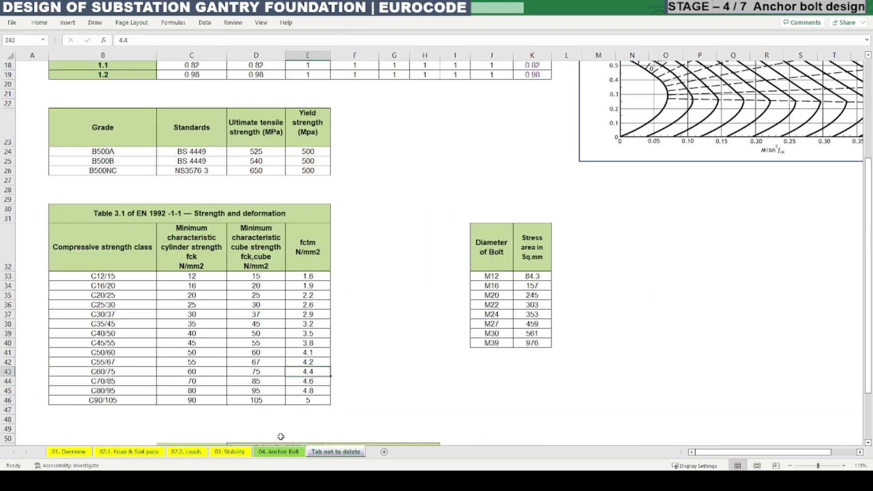
click(278, 452)
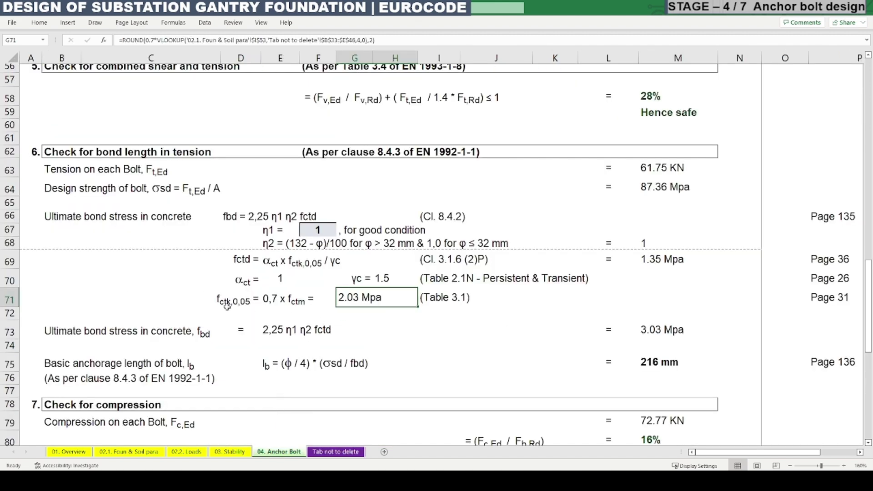
Step: Compare the sheet's fctk,0,05 row with the fctk,0,05 value for 30 MPa concrete in Table 3.1 of the BS EN 1992-1-1 PDF
drag(227, 306, 282, 300)
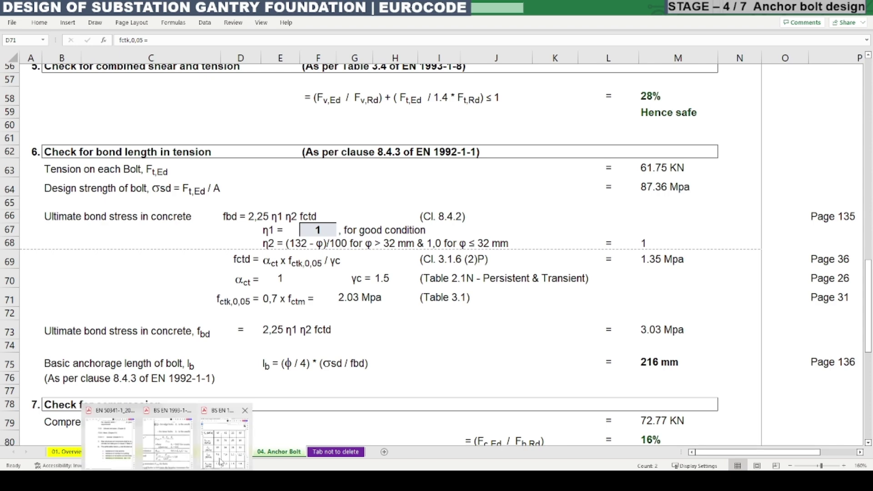
click(221, 462)
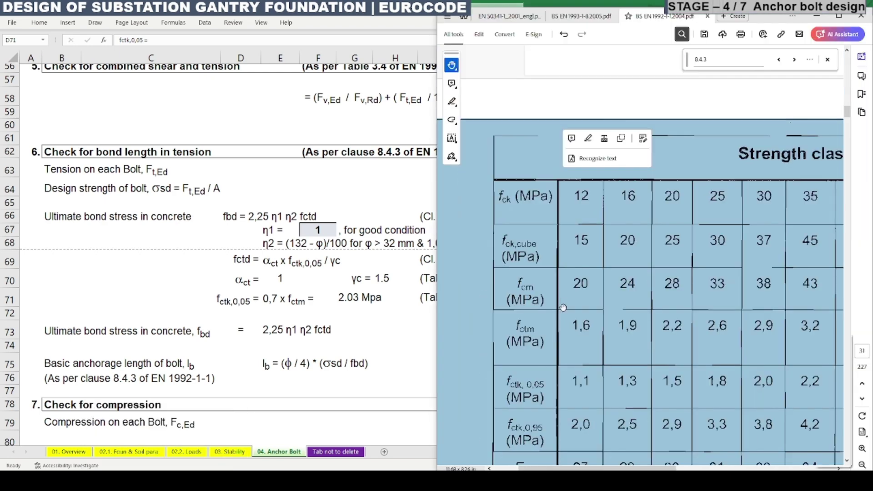
scroll(563, 308, down, 1)
scroll(548, 383, up, 1)
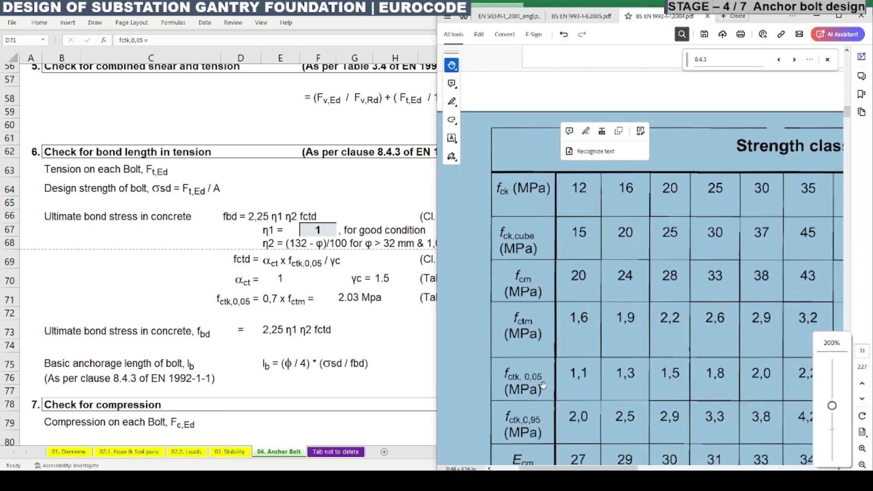
click(615, 406)
drag(788, 389, 705, 392)
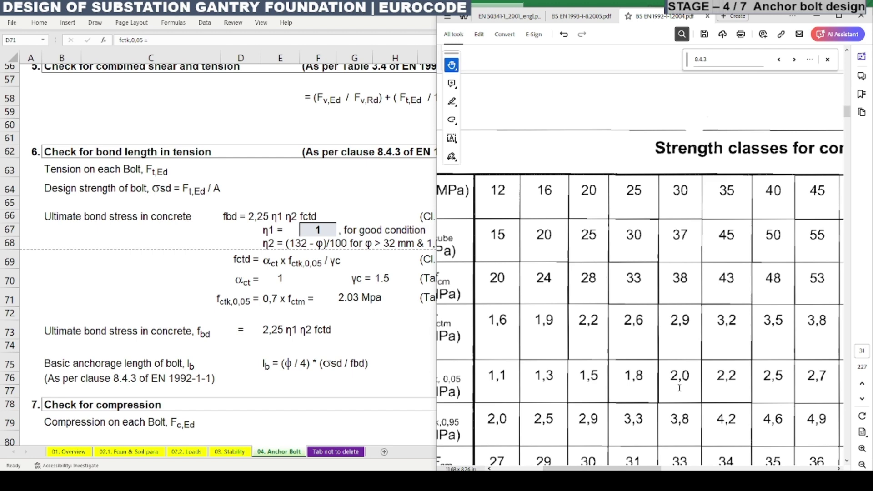
drag(673, 376, 698, 380)
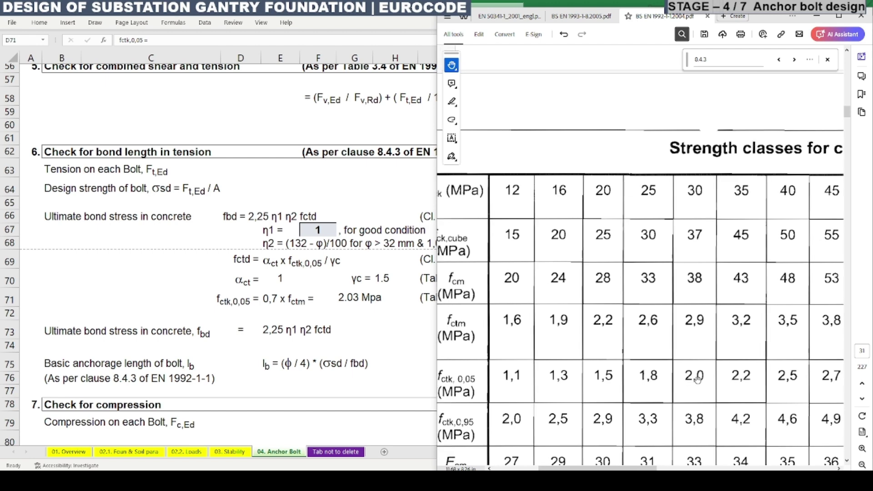
Step: Back in Excel, compare the ultimate bond stress fbd expression in section 6 with the formula behind its result in M73
click(255, 304)
click(359, 303)
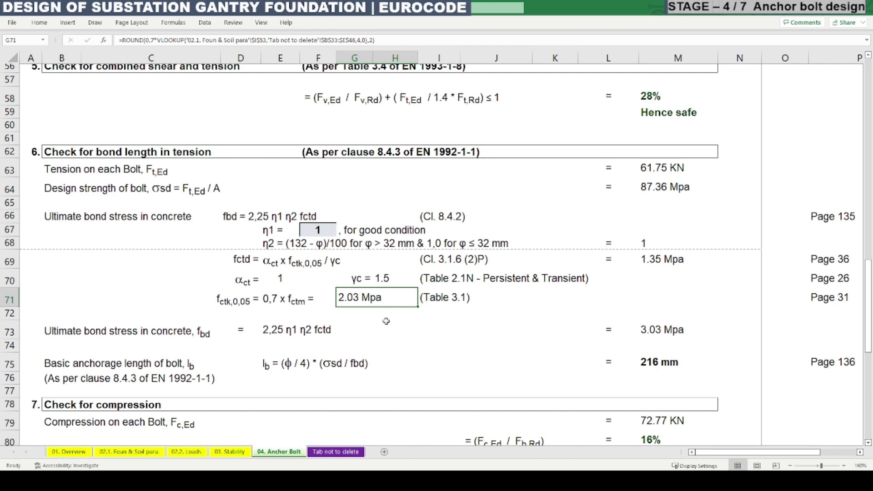
click(49, 331)
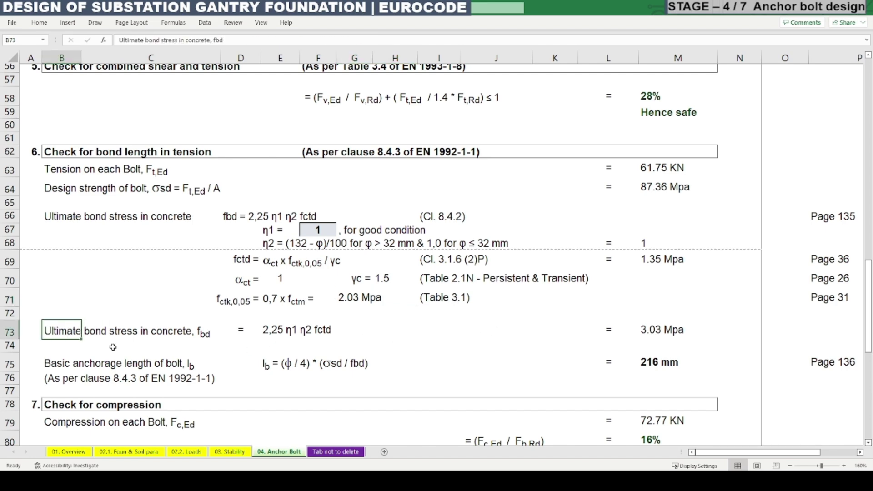
click(278, 332)
click(266, 347)
drag(256, 219, 355, 218)
click(269, 325)
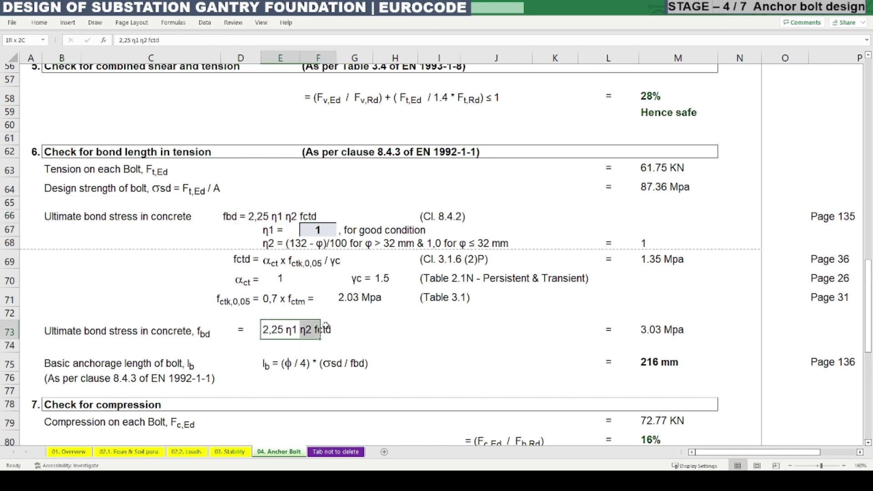
click(658, 329)
double_click(658, 329)
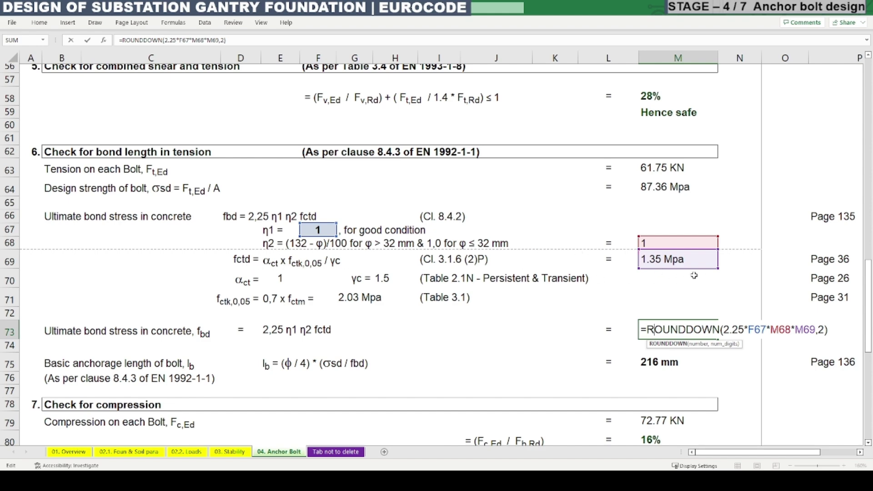
key(Escape)
Step: Inspect the source cells of the fctd formula in M69 and recheck the ultimate bond stress row that uses it
double_click(668, 263)
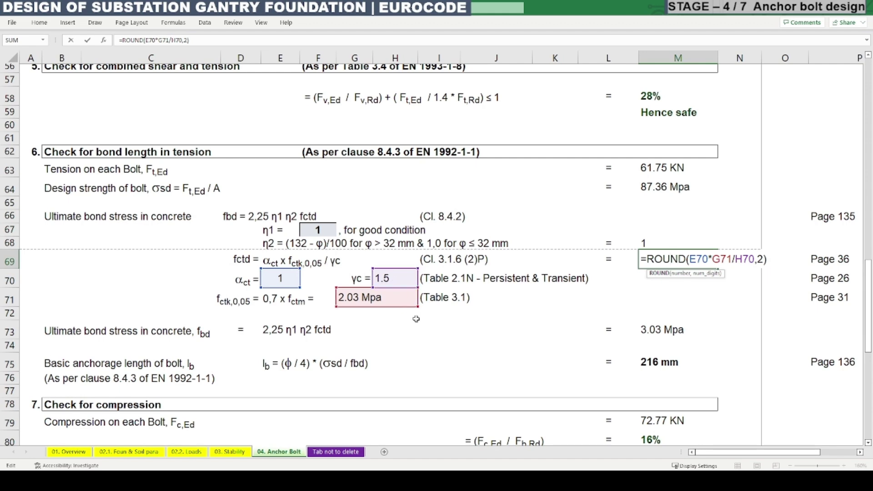
key(Escape)
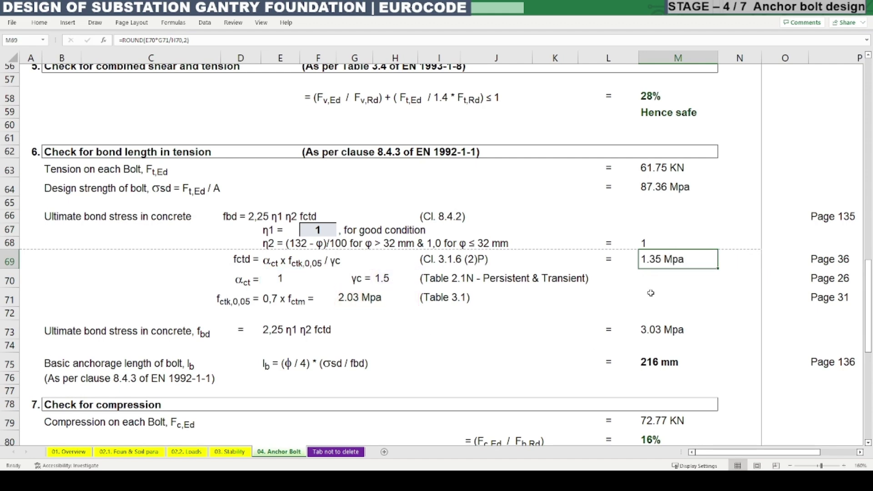
click(662, 332)
double_click(661, 333)
key(Escape)
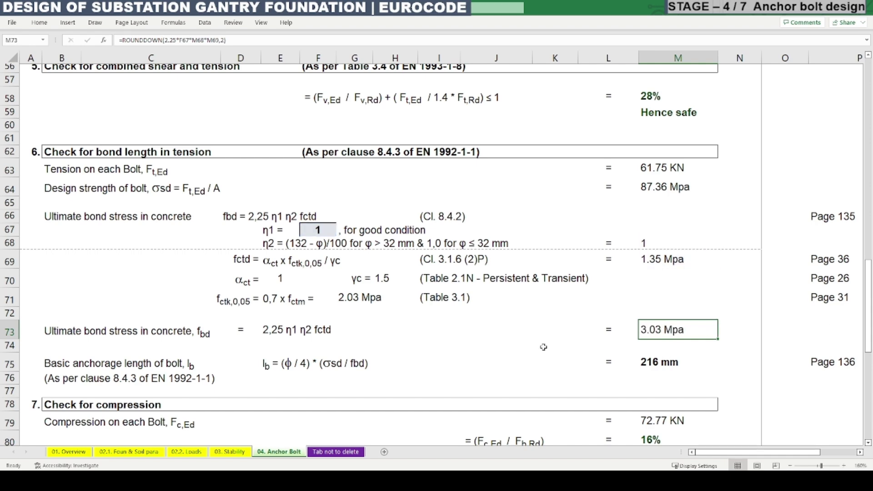
drag(60, 332, 658, 330)
click(607, 364)
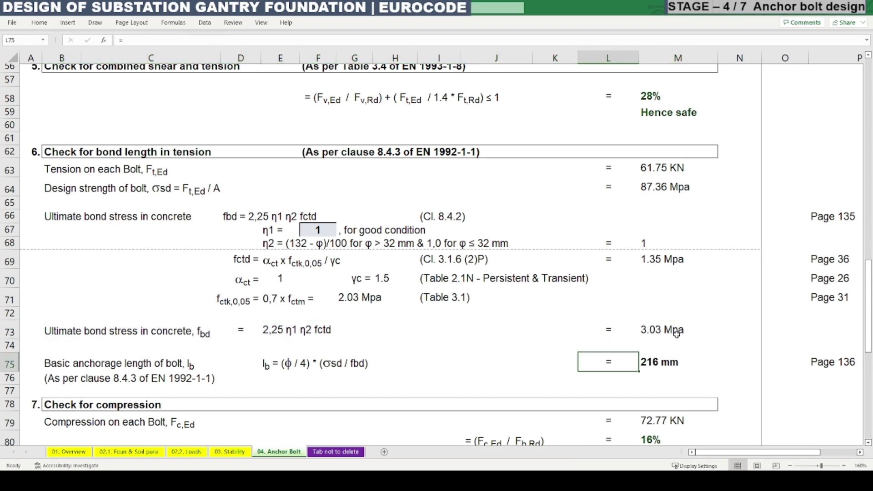
click(662, 337)
Step: Highlight the basic anchorage length label, its expression and the clause 8.4.3 note, and locate the row's page reference
click(240, 379)
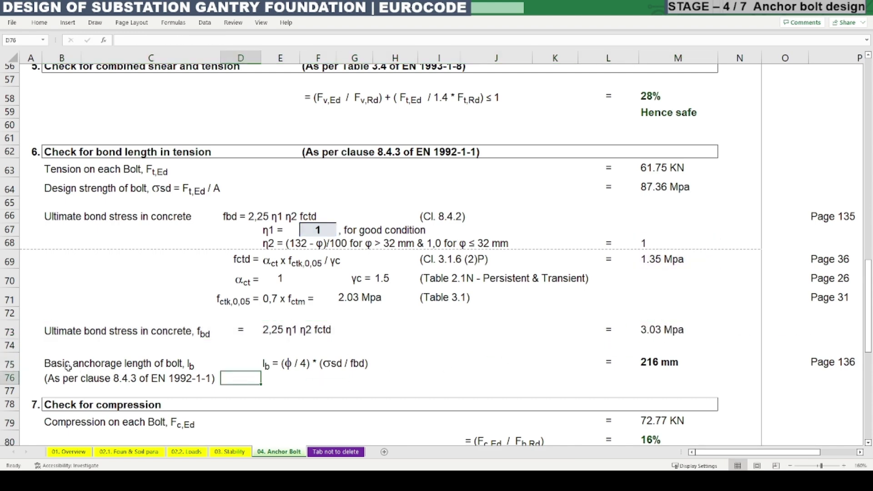
click(50, 366)
drag(51, 365, 86, 364)
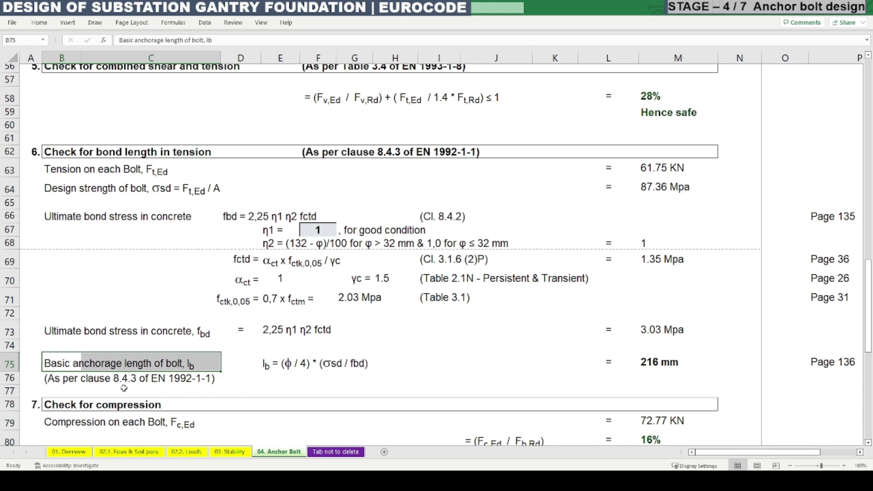
drag(267, 364, 384, 372)
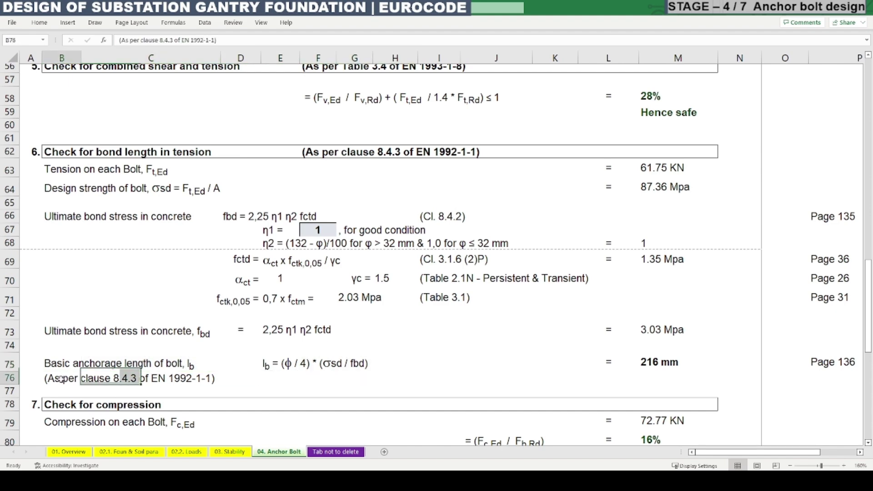
drag(65, 379, 159, 385)
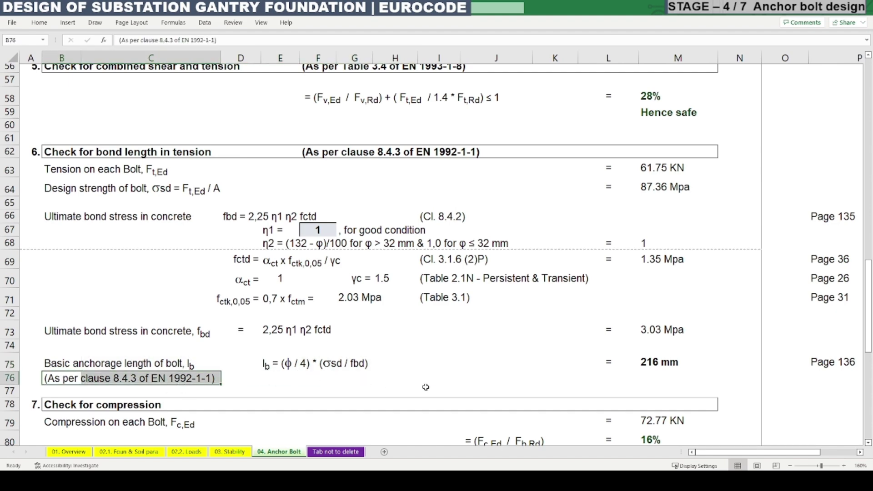
click(797, 368)
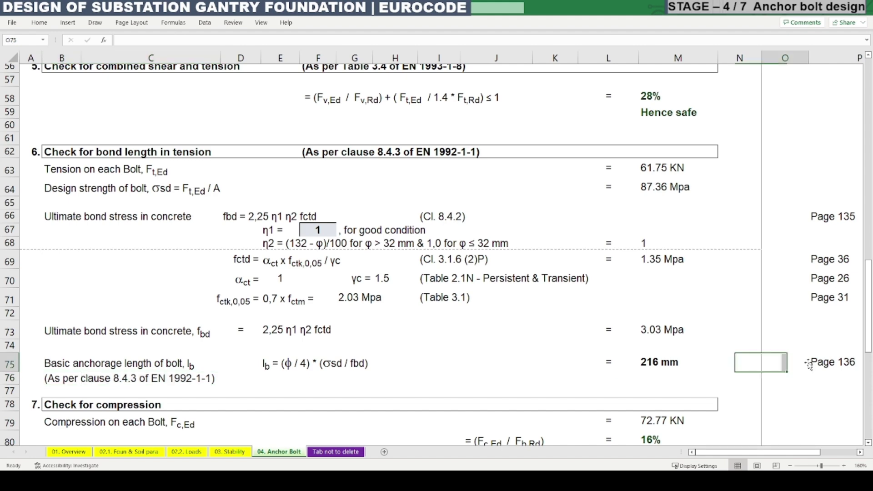
Step: Switch to the BS EN 1992-1-1 PDF, go to page 136 and read the basic required anchorage length formula in clause 8.4.3
key(alt+Tab)
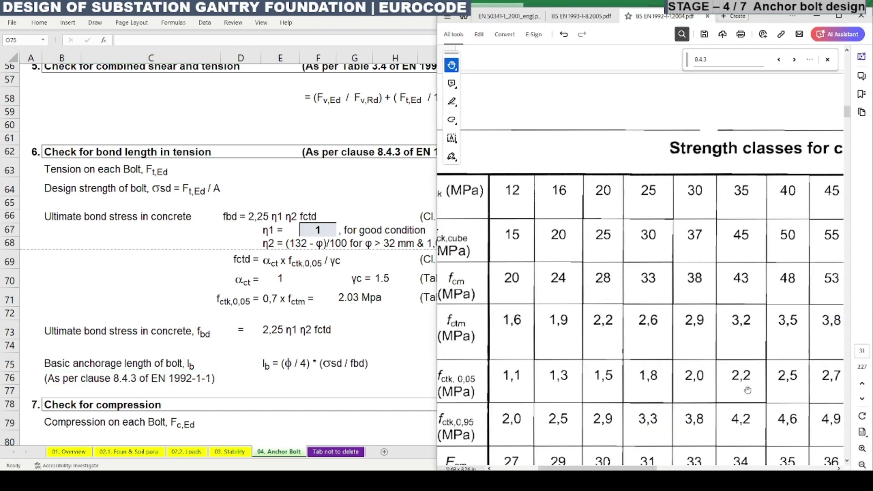
scroll(741, 325, up, 2)
click(862, 352)
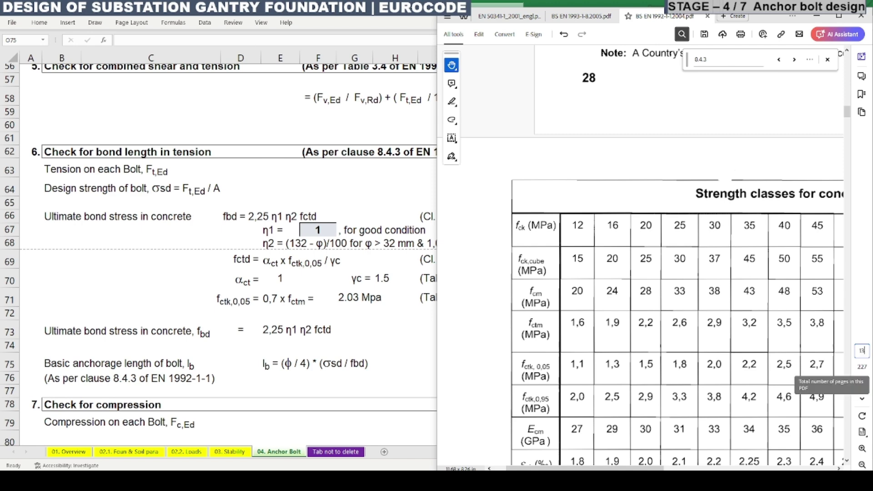
text(136)
key(Return)
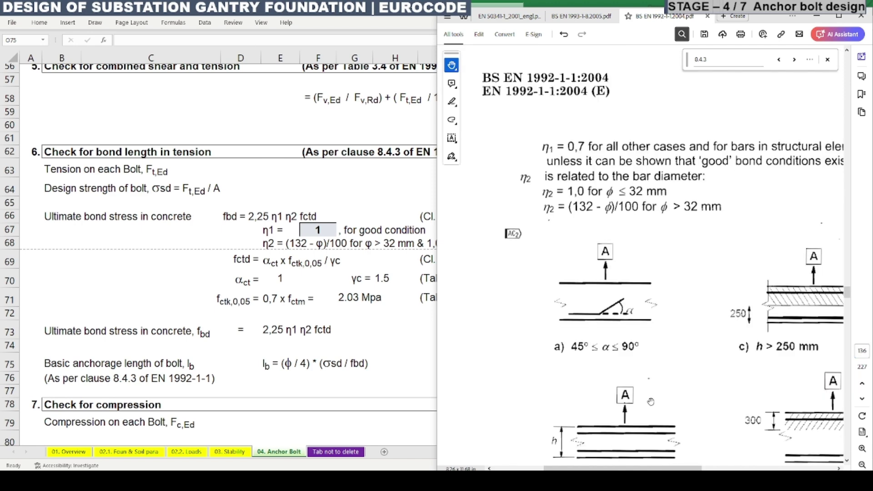
scroll(536, 205, down, 3)
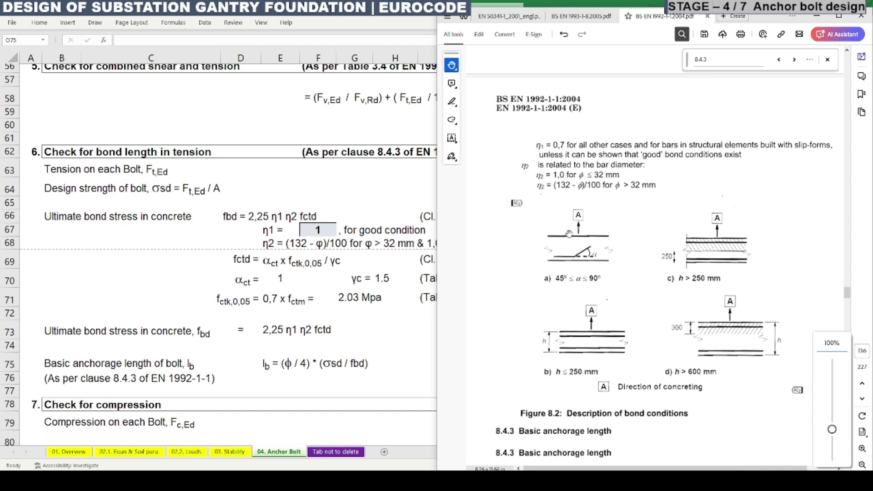
scroll(565, 276, down, 3)
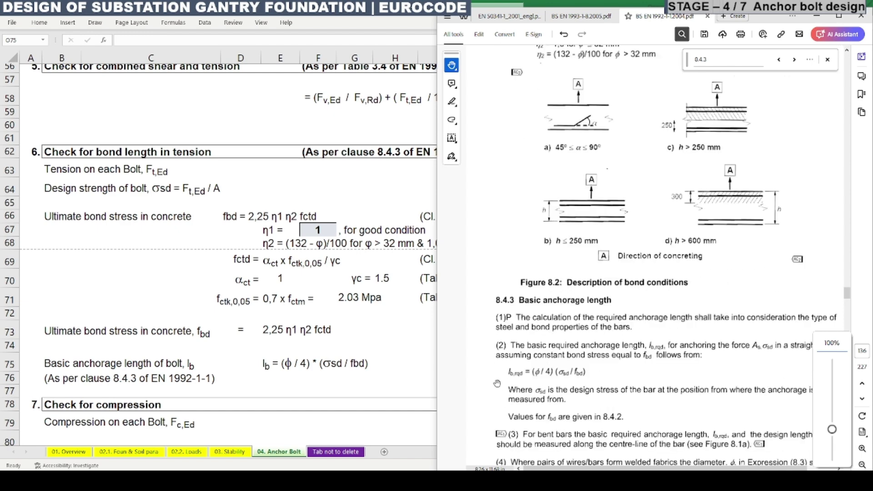
scroll(497, 383, up, 3)
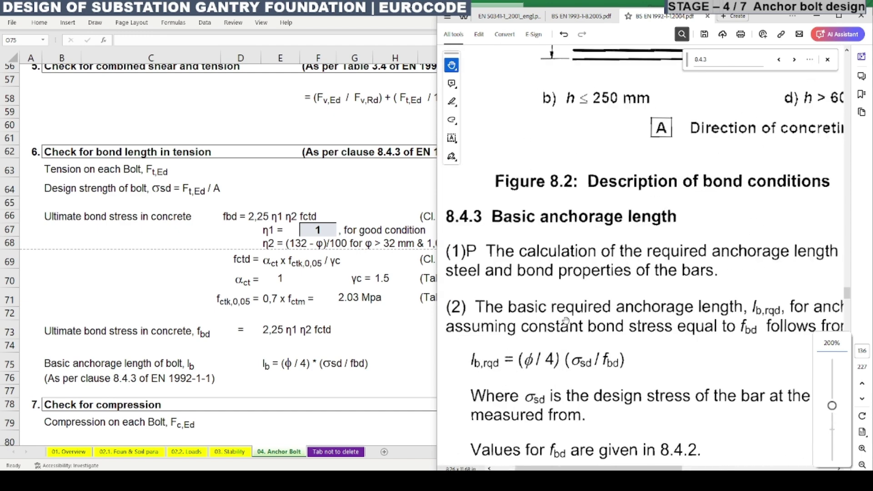
scroll(592, 309, up, 1)
scroll(554, 337, up, 1)
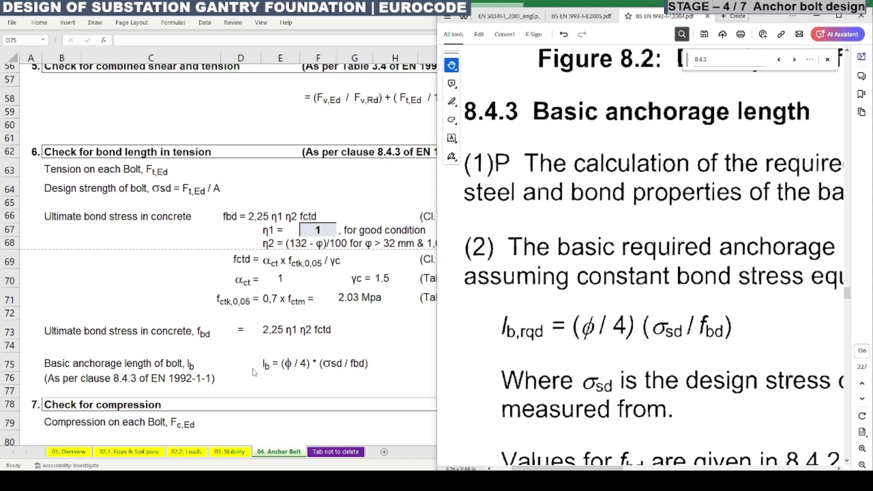
Step: Back in Excel, trace the anchorage length formula in M75 to the bolt diameter, design strength and bond stress cells
click(399, 363)
double_click(625, 363)
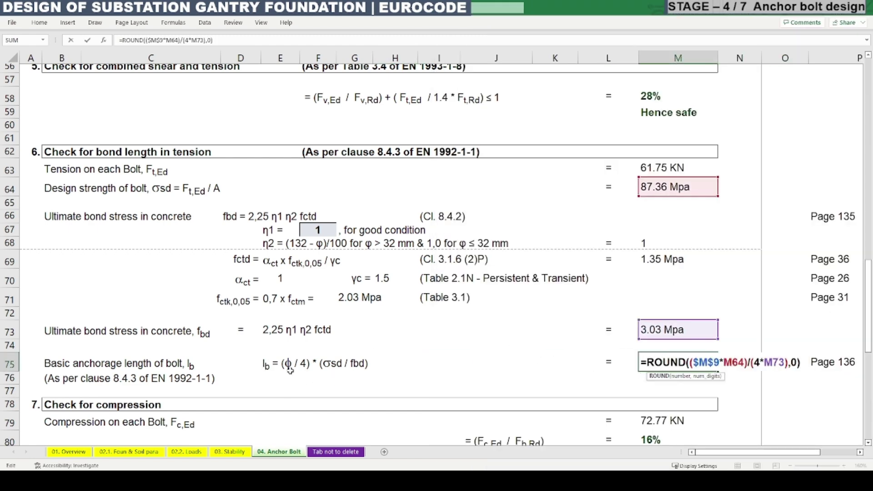
scroll(596, 298, up, 18)
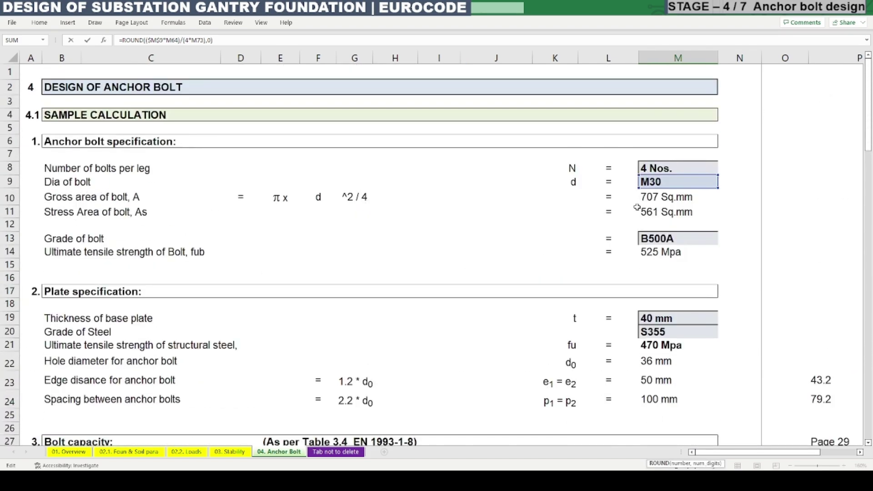
scroll(656, 223, down, 17)
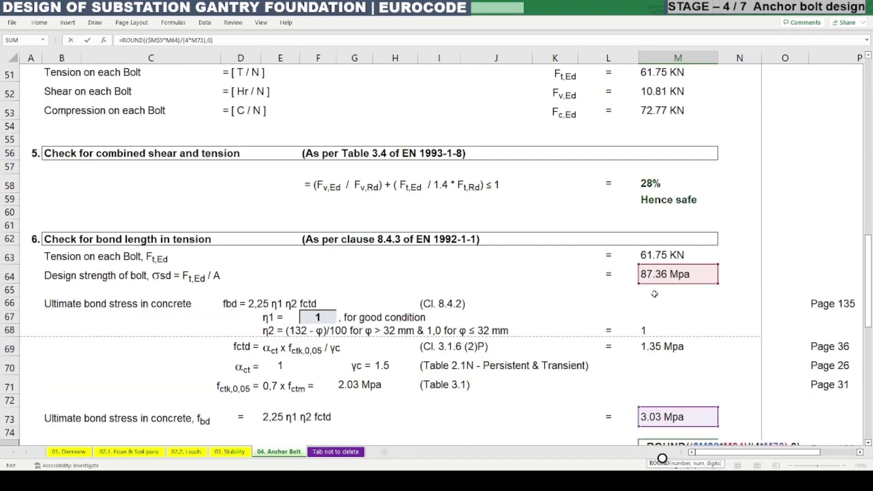
scroll(655, 294, down, 2)
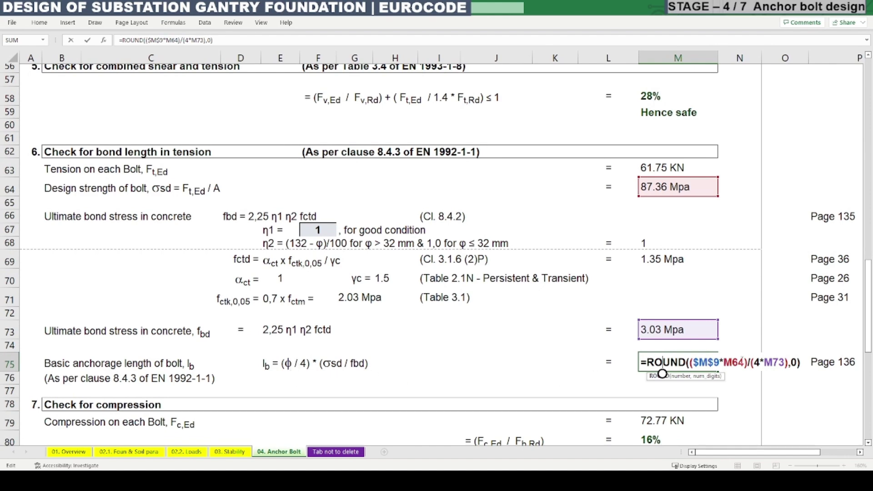
click(744, 364)
key(ctrl+Return)
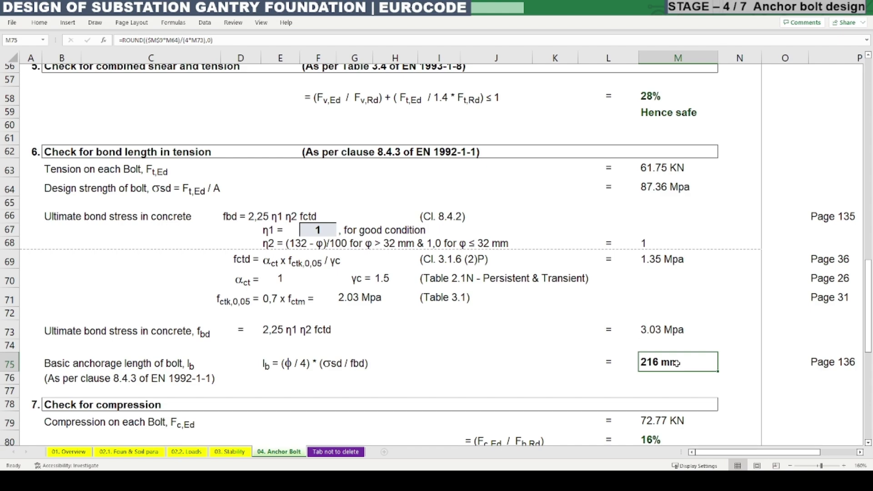
Step: Highlight the load combination heading of section 4 and the whole compression check block in section 7
scroll(227, 259, up, 4)
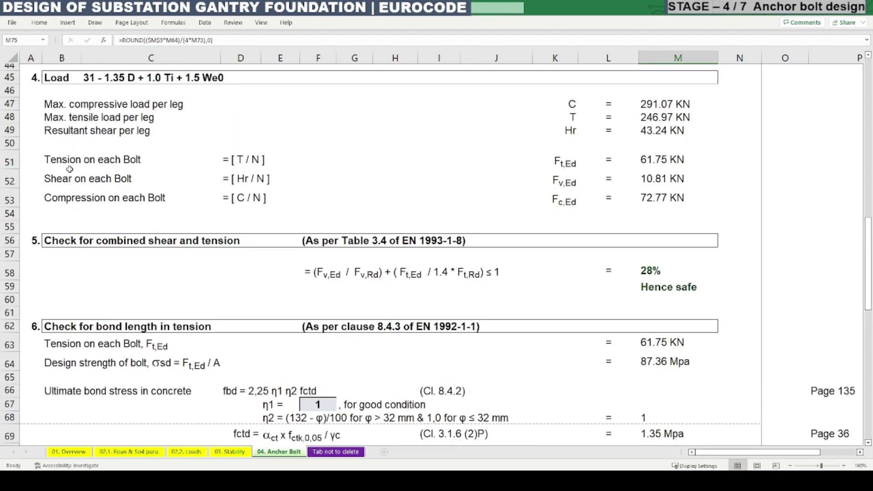
drag(67, 79, 401, 80)
scroll(358, 111, down, 5)
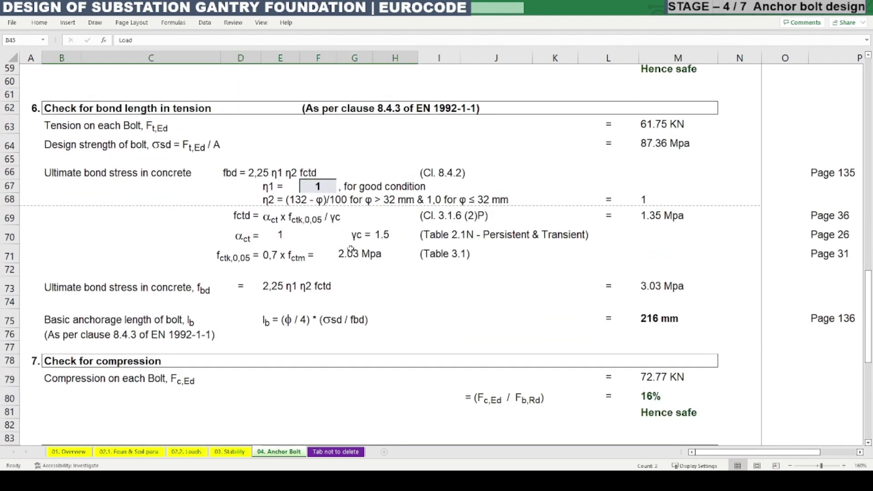
scroll(351, 250, down, 3)
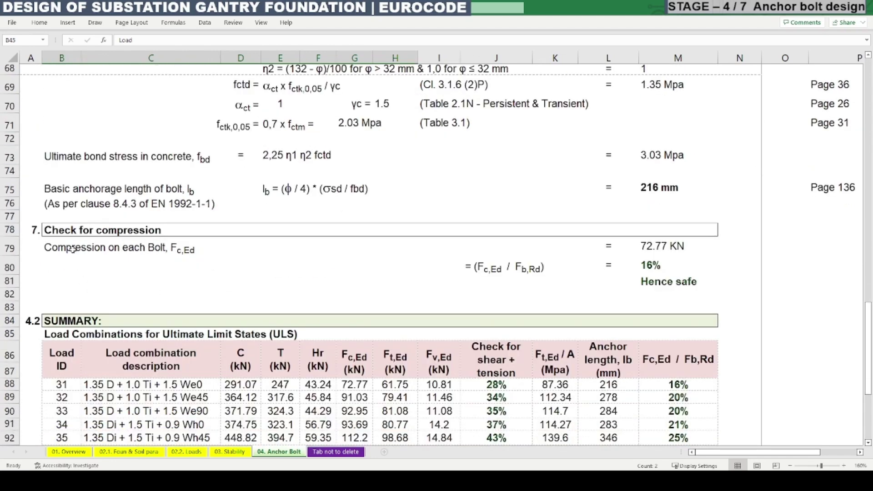
scroll(72, 249, up, 1)
drag(56, 273, 664, 321)
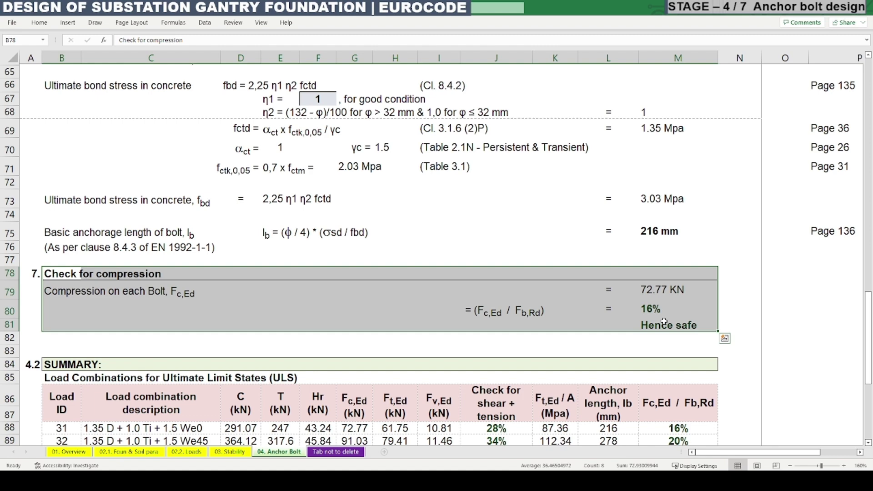
Step: Trace the compression on each bolt in M79 to its source cell in the section 4 load data
double_click(658, 292)
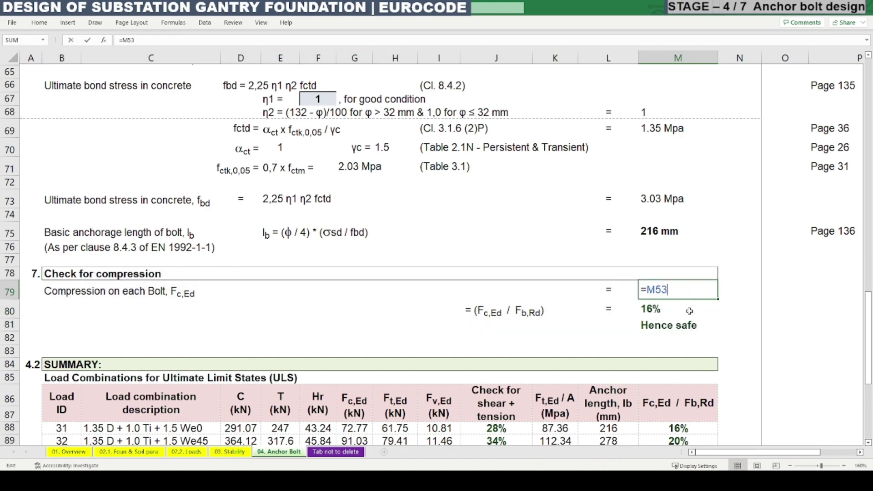
scroll(589, 317, up, 9)
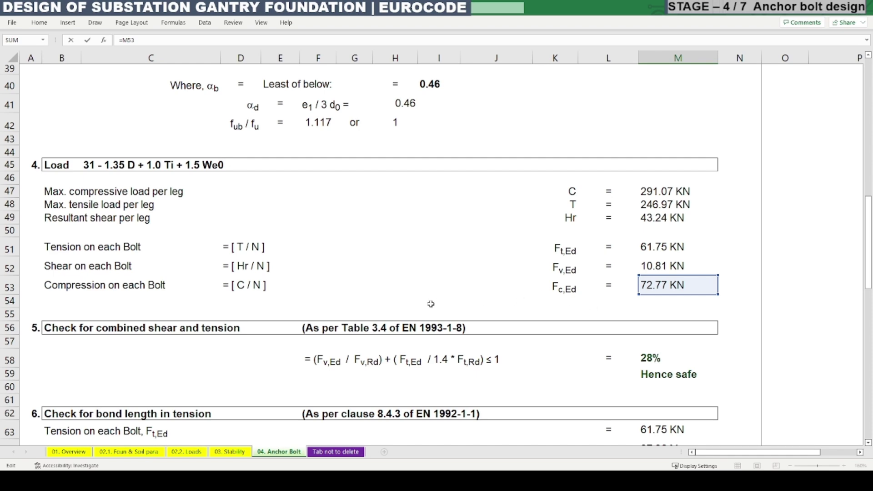
key(Escape)
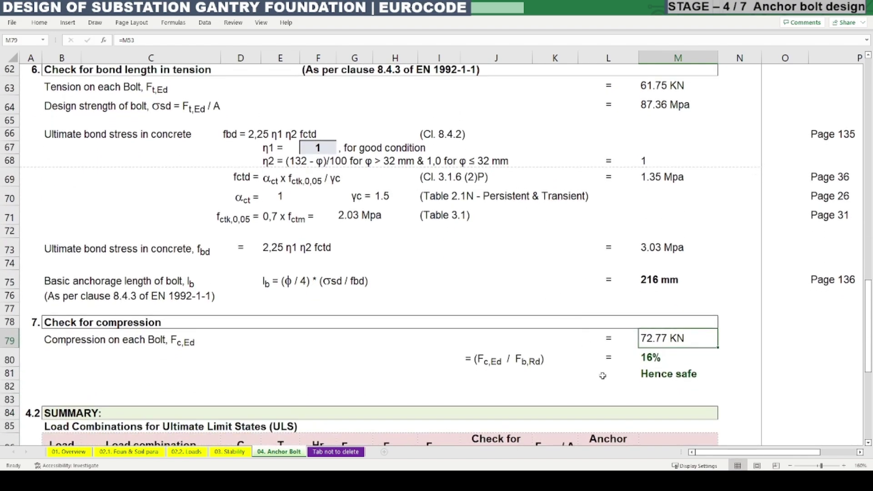
Step: Trace the Fc,Ed / Fb,Rd ratio in M80 to the bearing resistance in section 3 and return to the compression check
double_click(656, 361)
scroll(483, 341, up, 10)
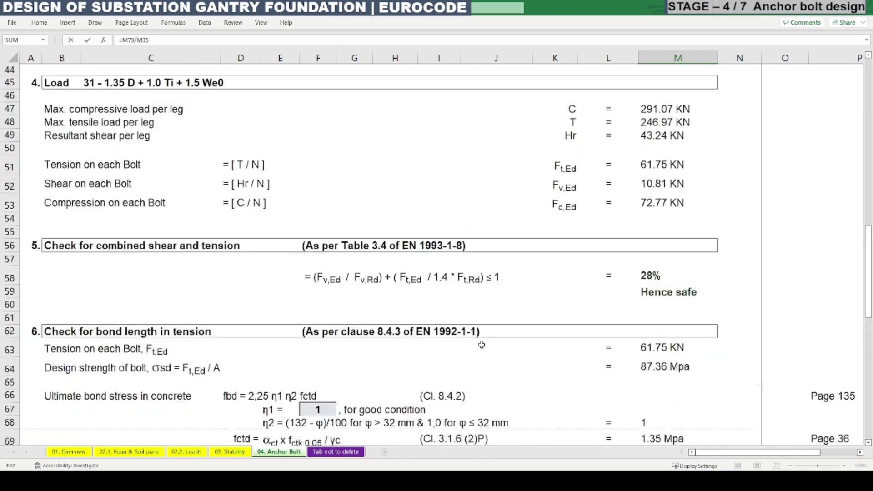
scroll(483, 341, up, 2)
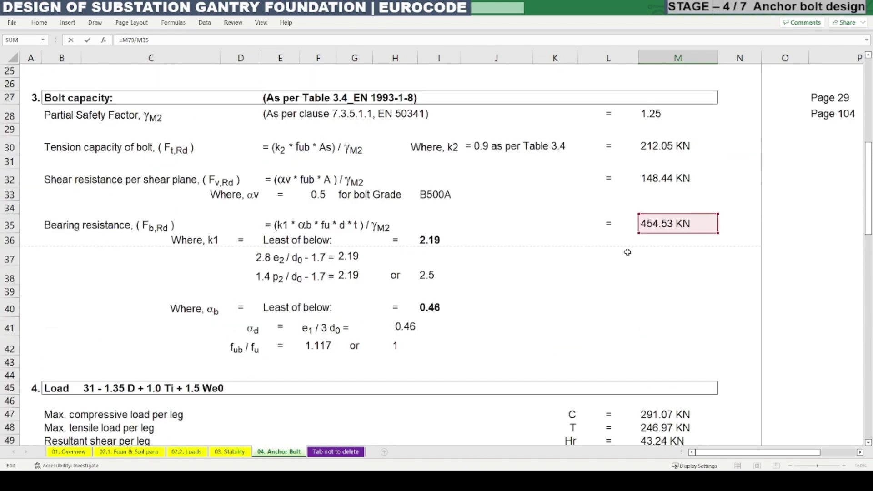
key(Escape)
scroll(636, 257, down, 3)
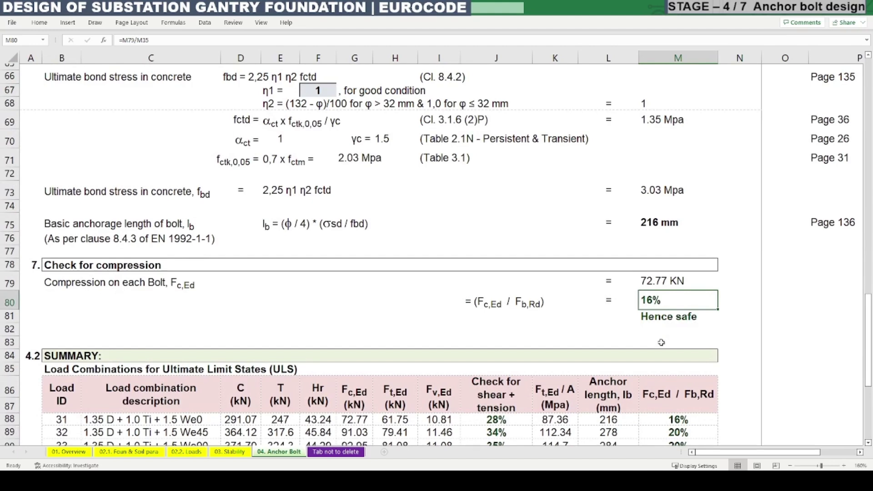
Step: Inspect the IF formula behind the compression check verdict in M81 without changing it
double_click(653, 319)
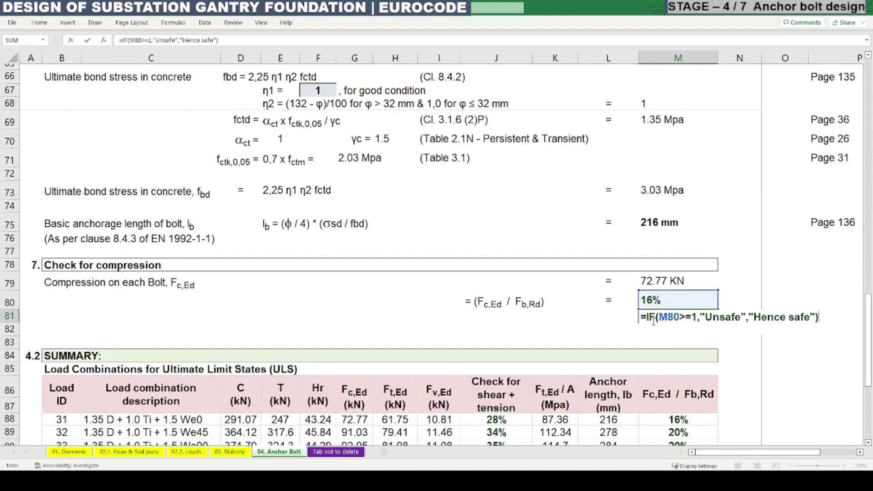
key(Escape)
key(F2)
key(Escape)
Step: In the section 4.2 summary, highlight the load IDs and descriptions in B88:C93 and compare the first load IDs of both tables
scroll(530, 328, down, 4)
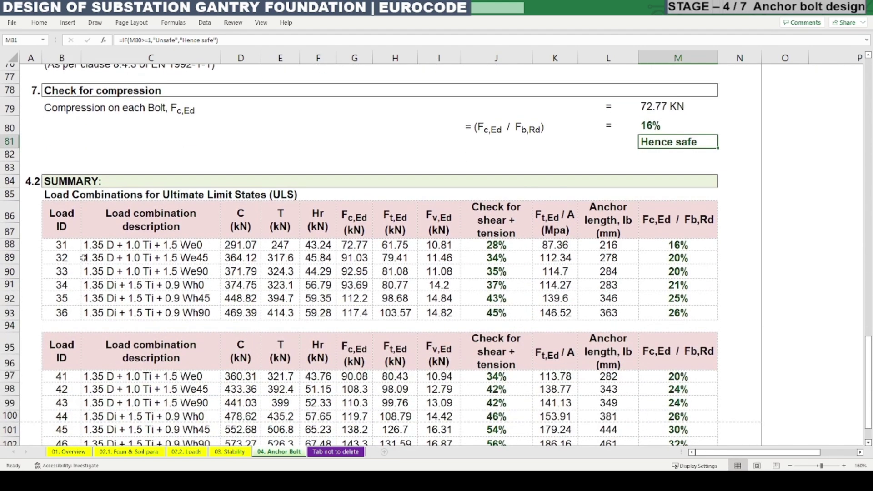
drag(75, 247, 136, 314)
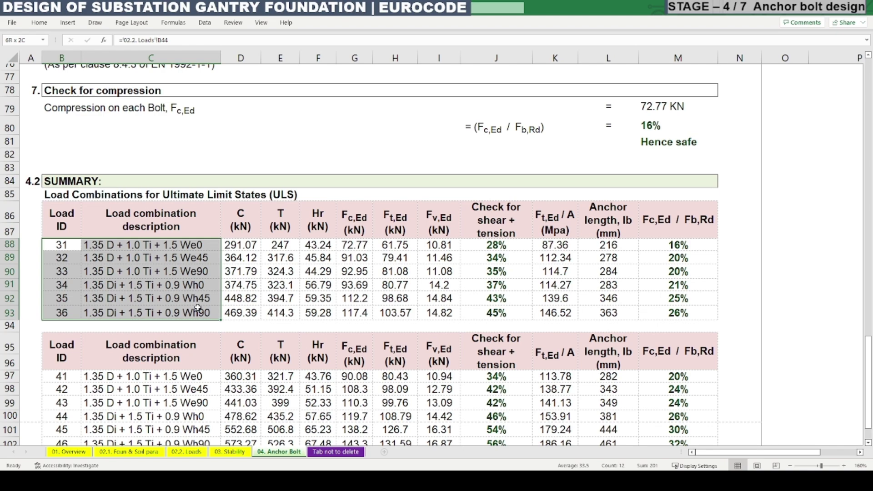
scroll(50, 258, down, 2)
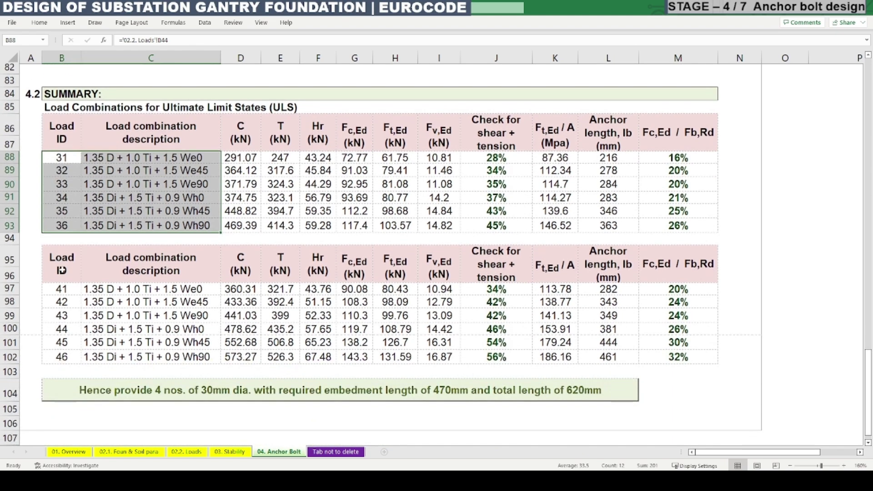
click(63, 290)
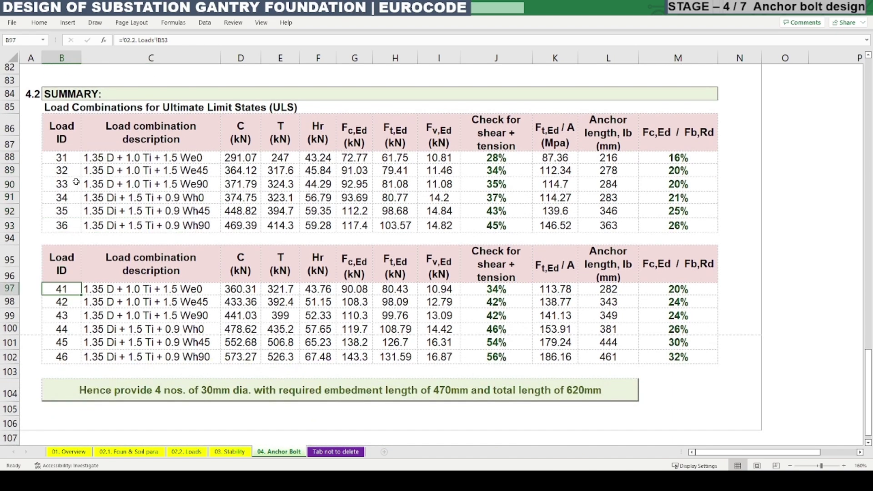
click(66, 156)
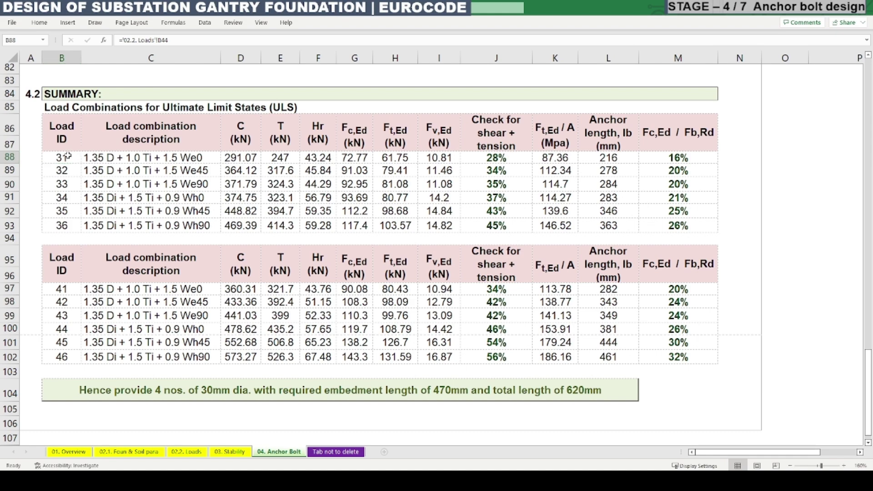
Step: Trace load ID 31 in B88 to the 02.2. Loads sheet, move down through both ULS tables there and return to the summary
double_click(67, 156)
key(Up)
key(Up)
key(Down)
key(Down)
key(Down)
key(Down)
key(Down)
key(Down)
key(Down)
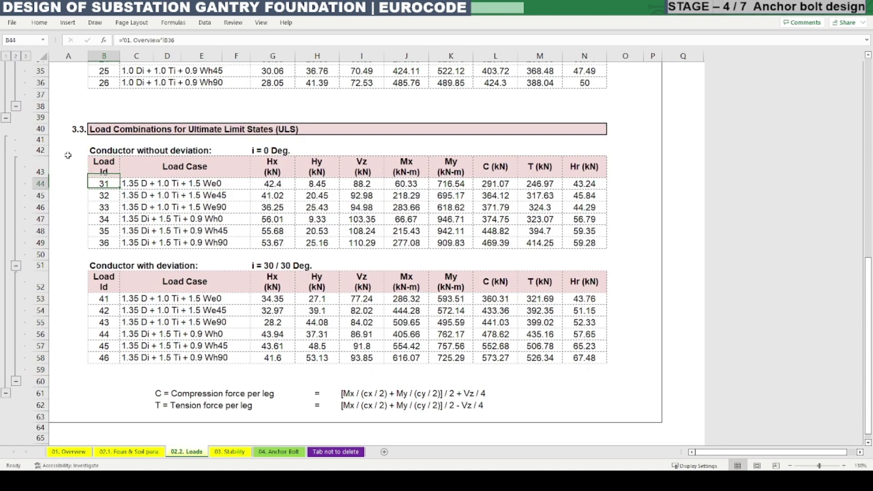
key(Down)
key(Down)
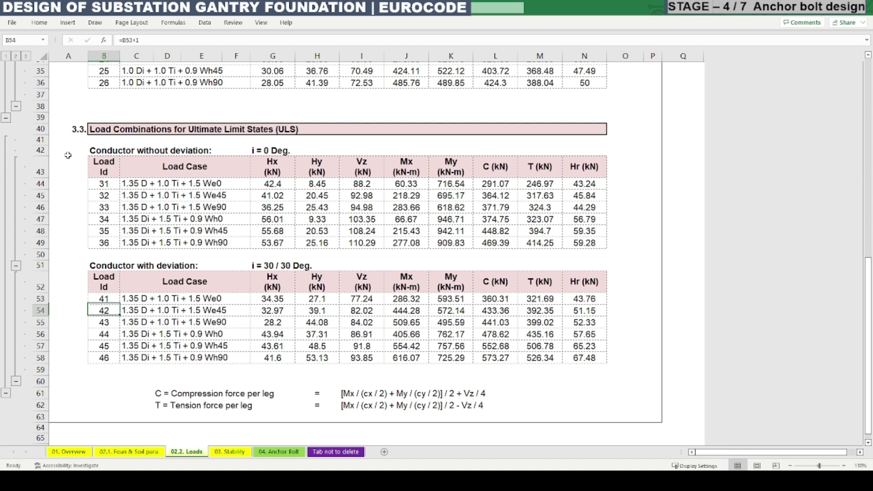
key(ctrl+g)
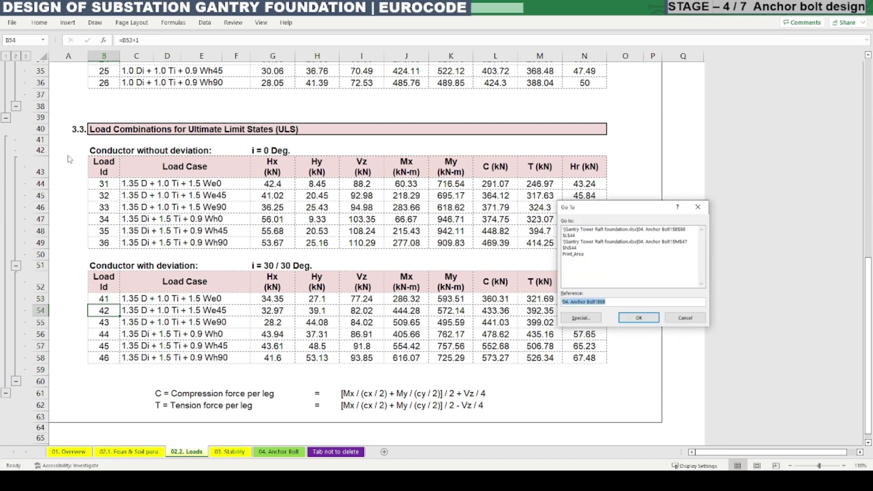
key(Return)
Step: Trace the load combination description in C90 to its source row on the 02.2. Loads sheet and return to the summary
key(Down)
key(Down)
key(Down)
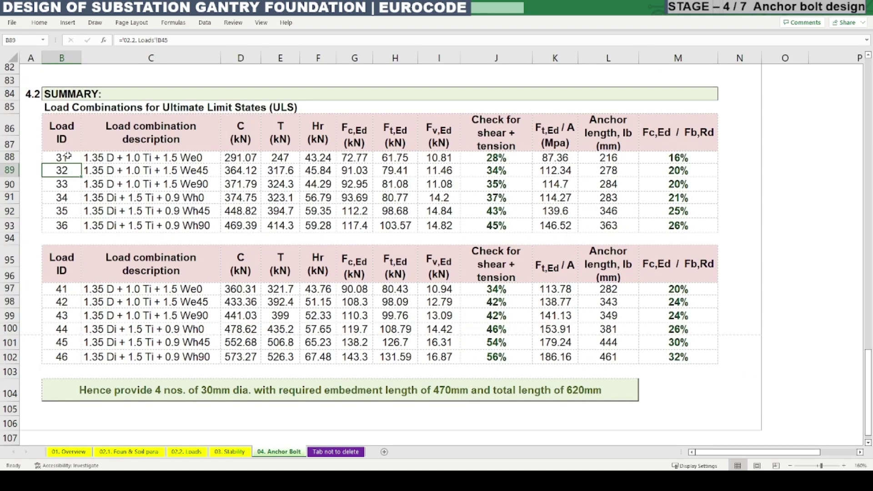
key(Up)
key(Right)
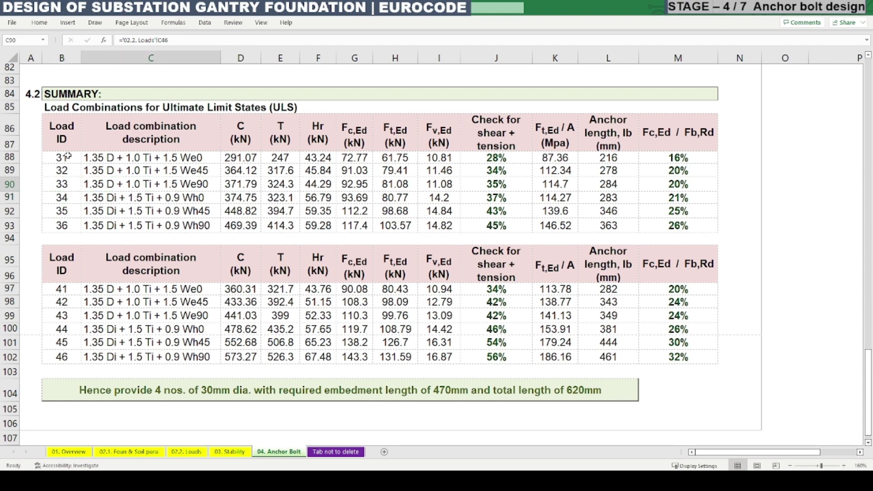
key(ctrl+bracketleft)
key(Right)
key(Right)
key(Right)
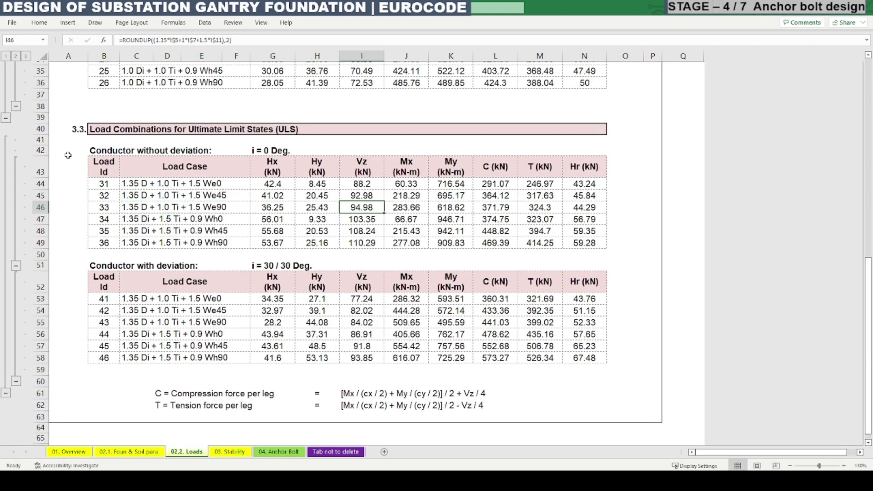
key(Left)
key(F5)
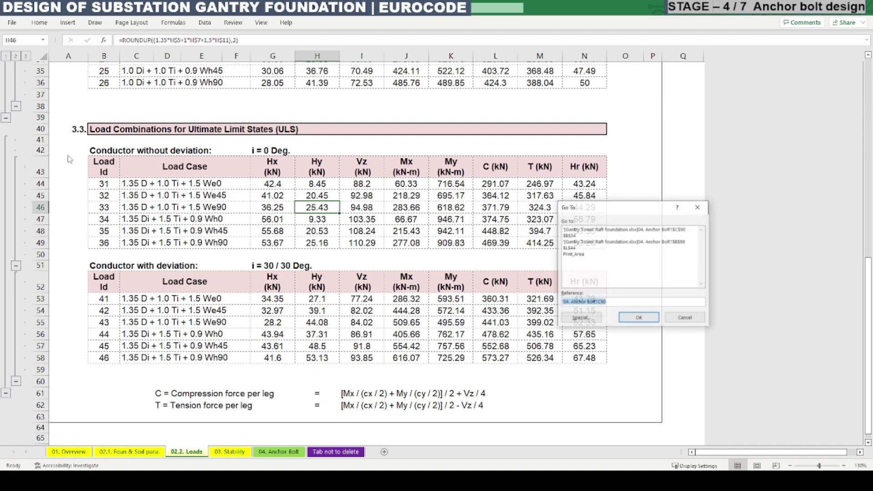
key(Return)
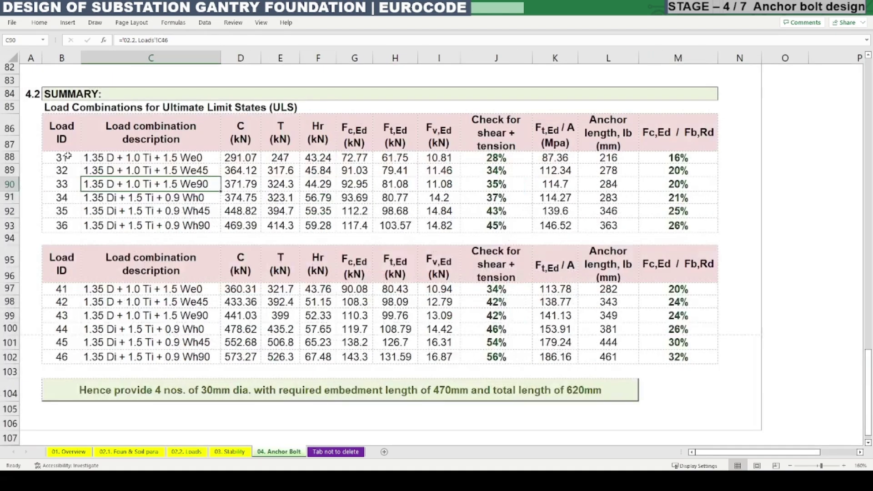
Step: Trace the horizontal resultant Hr in F88 to its source on the 02.2. Loads sheet and return to the summary
key(Right)
key(Up)
key(Up)
key(Right)
key(Right)
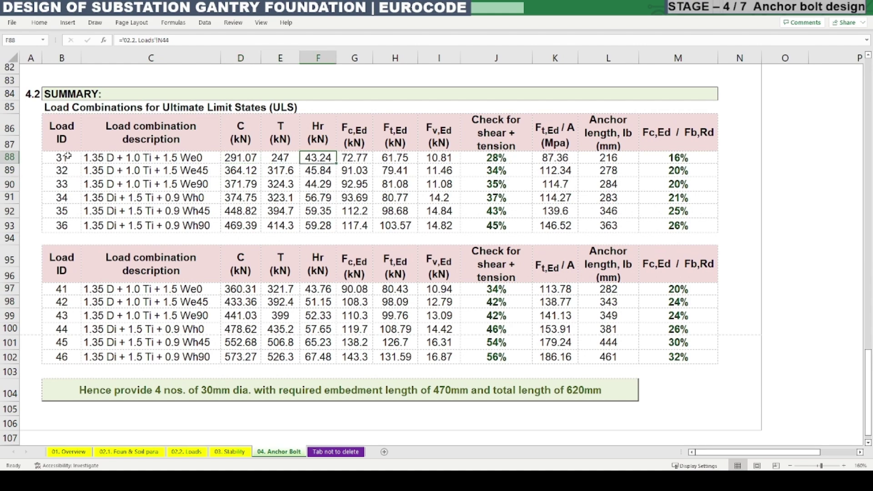
key(ctrl+bracketleft)
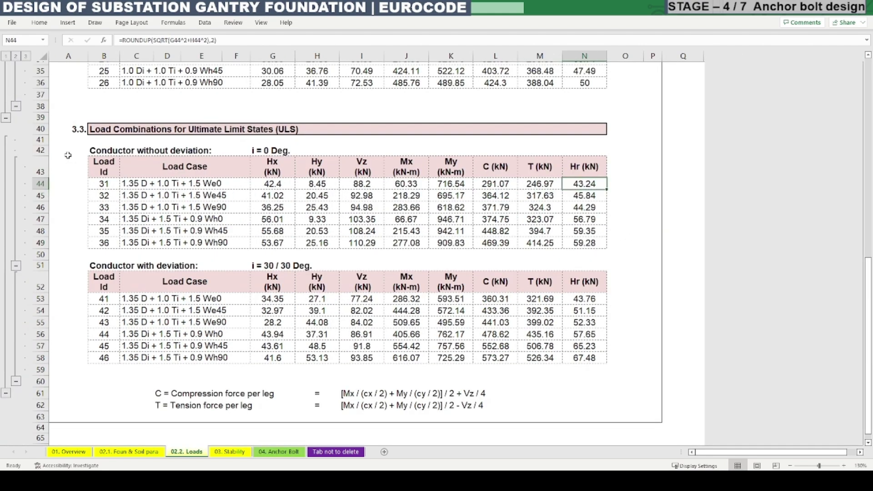
key(F5)
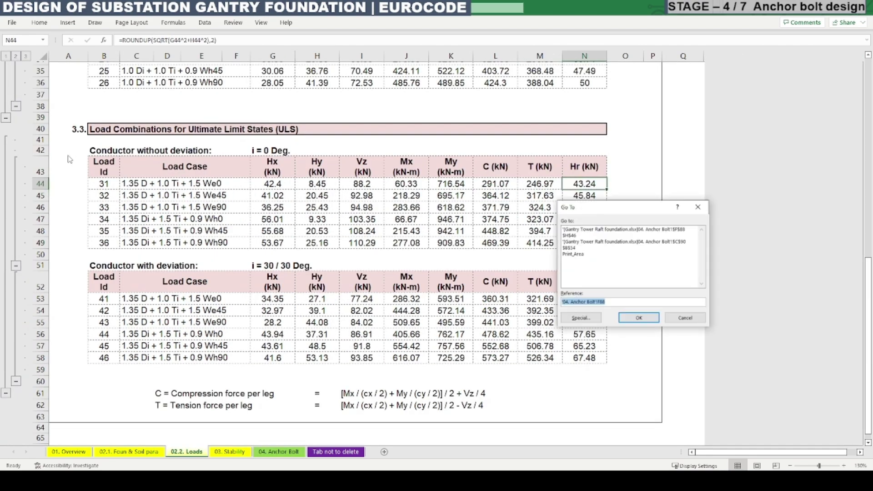
key(Return)
Step: Inspect the Fc,Ed formula in G88 and its reference to the number of bolts per leg in M8
key(Right)
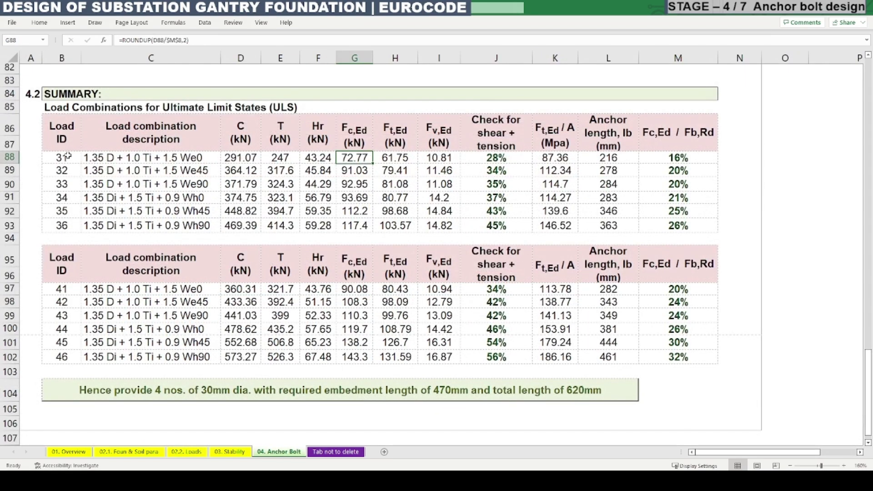
key(F2)
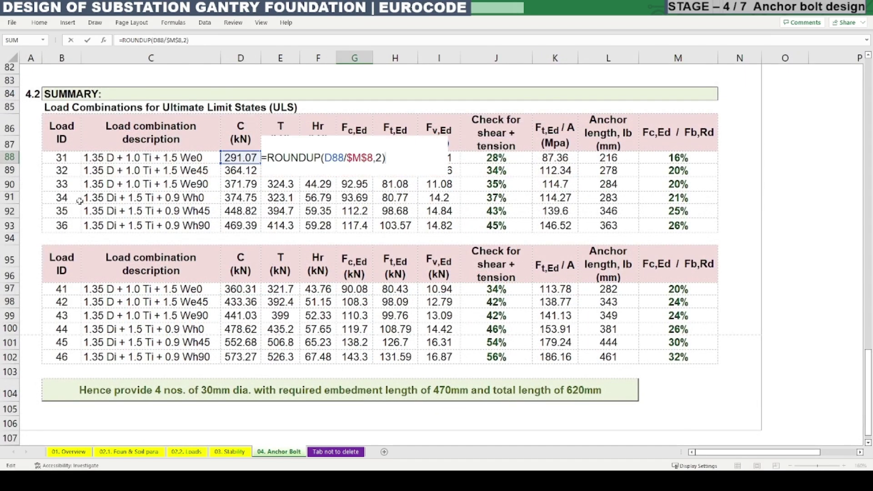
scroll(421, 305, up, 10)
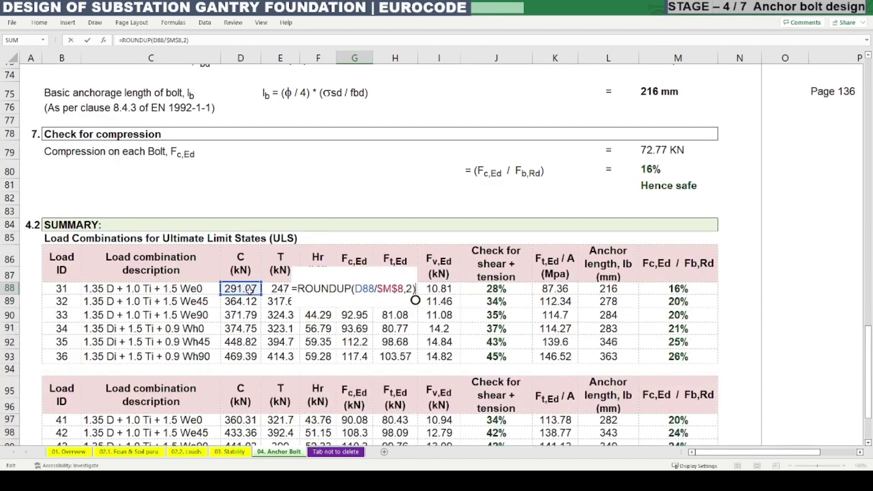
scroll(362, 273, up, 16)
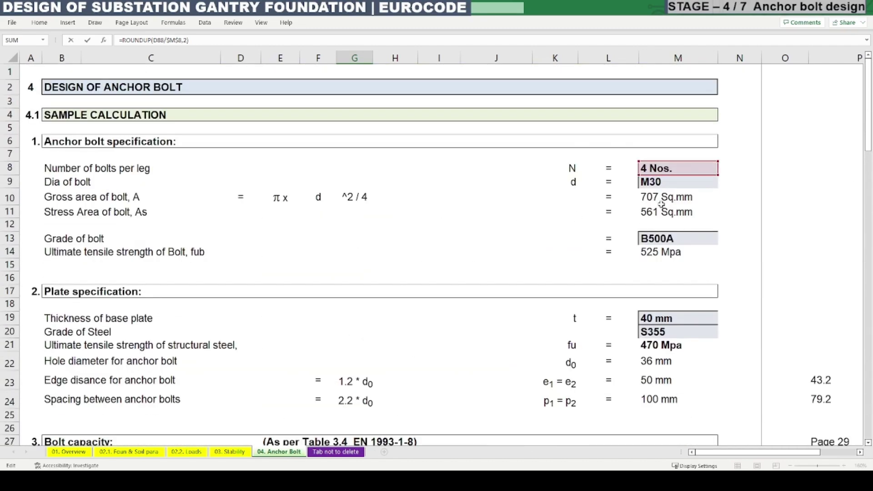
key(Escape)
Step: Check the Fc,Ed formulas of the following load combinations, from G89 down to G92, keeping them unchanged
key(Down)
key(Down)
key(Down)
key(Down)
key(Down)
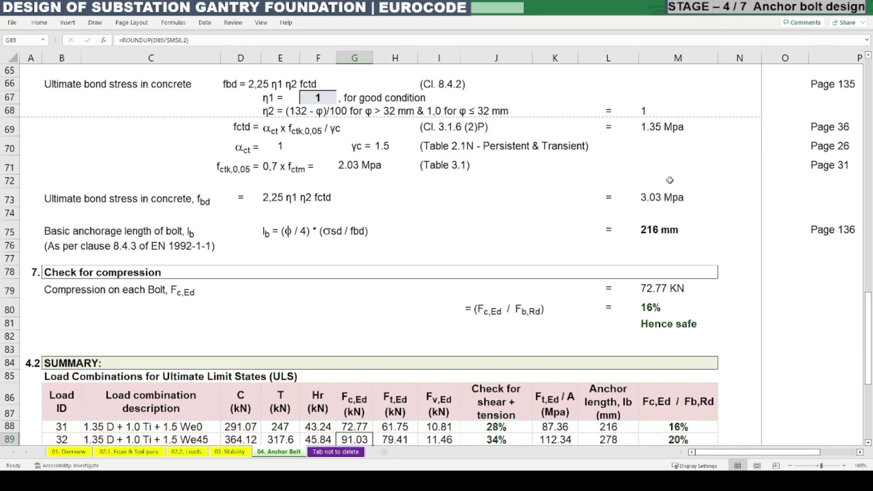
key(Up)
key(Up)
key(Up)
key(Up)
key(Up)
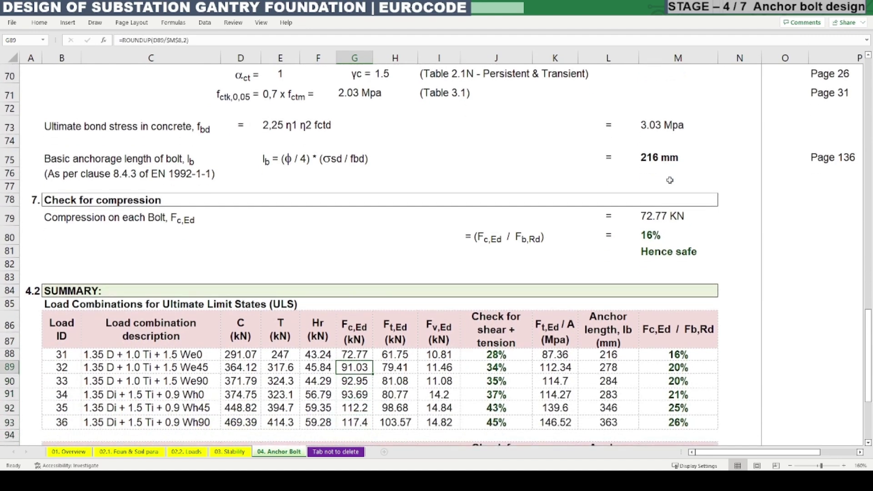
key(F2)
key(Return)
key(F2)
key(Return)
key(F2)
key(Return)
key(F2)
key(Return)
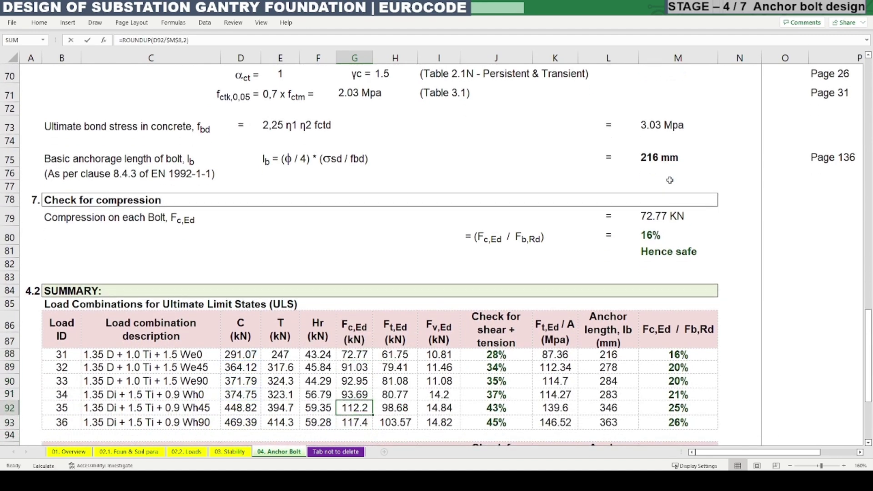
key(F2)
key(Escape)
Step: Check the Ft,Ed formulas row by row in the first summary table, from H88 downwards, keeping them unchanged
key(Up)
key(Up)
key(Up)
key(Up)
key(Right)
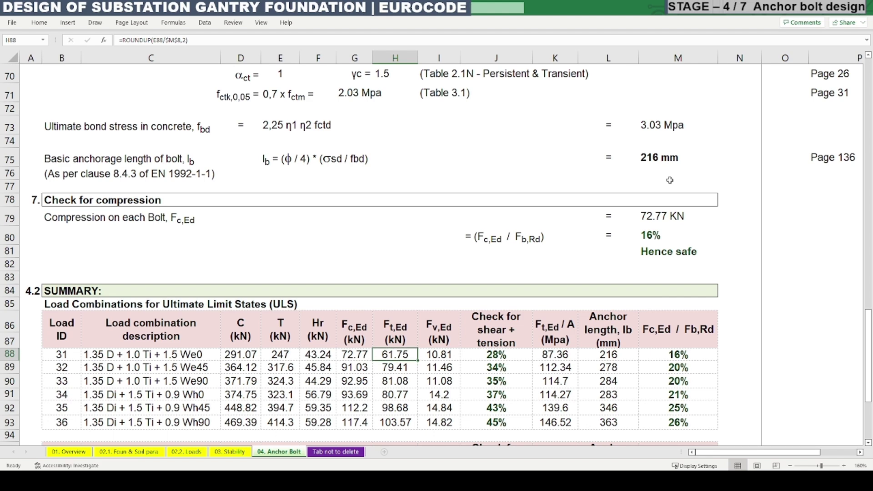
key(F2)
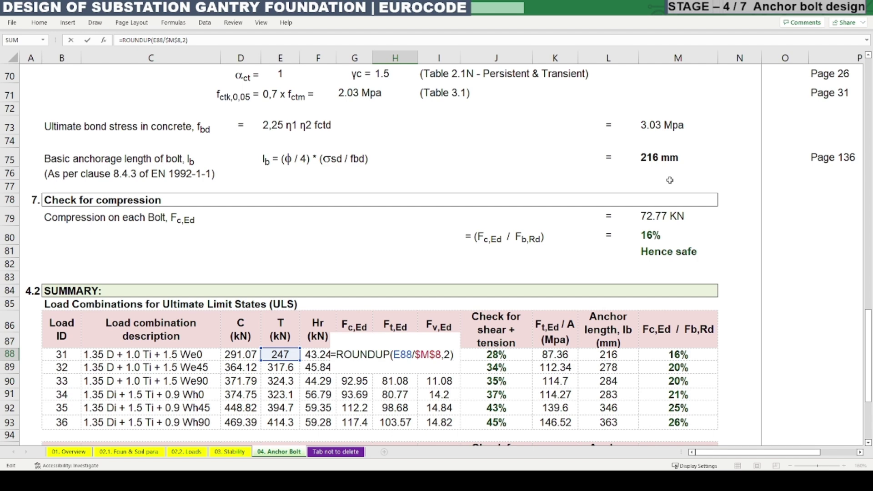
key(Return)
key(F2)
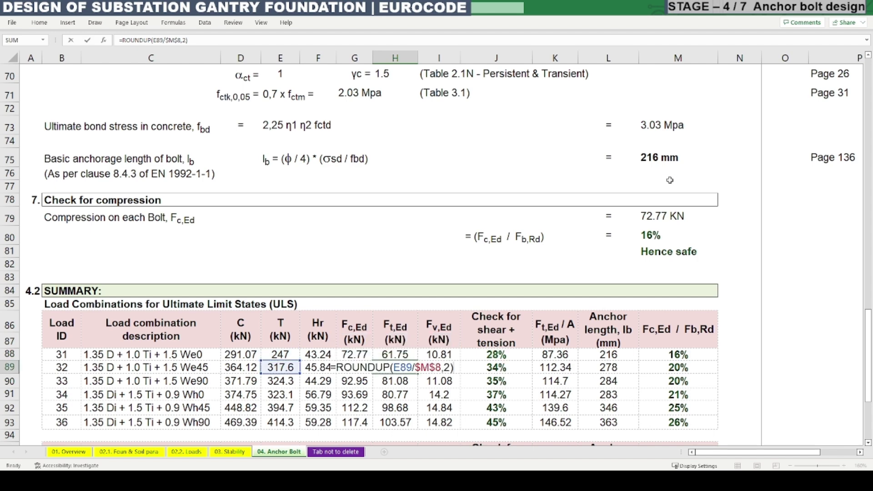
key(Return)
key(F2)
key(Return)
key(F2)
key(Return)
key(Return)
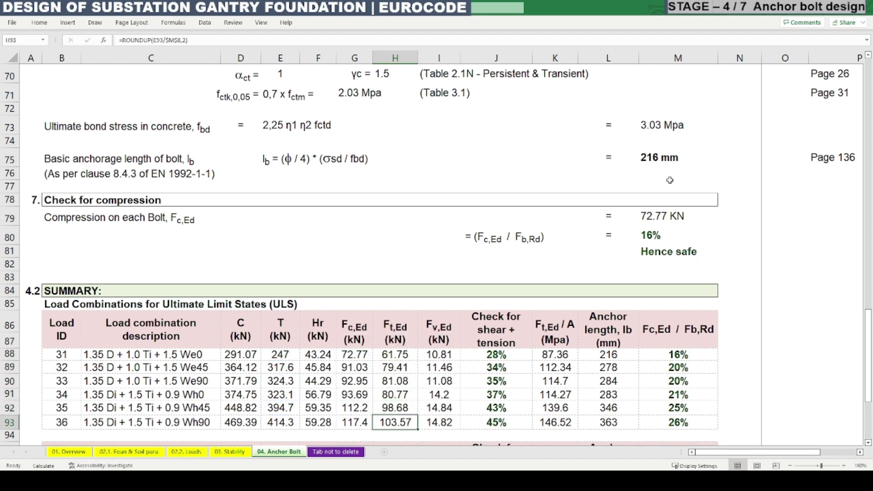
Step: Check the Fv,Ed formulas row by row in the first summary table, from I88 down to I93, keeping them unchanged
key(Up)
key(Up)
key(Up)
key(Right)
key(Up)
key(Up)
key(F2)
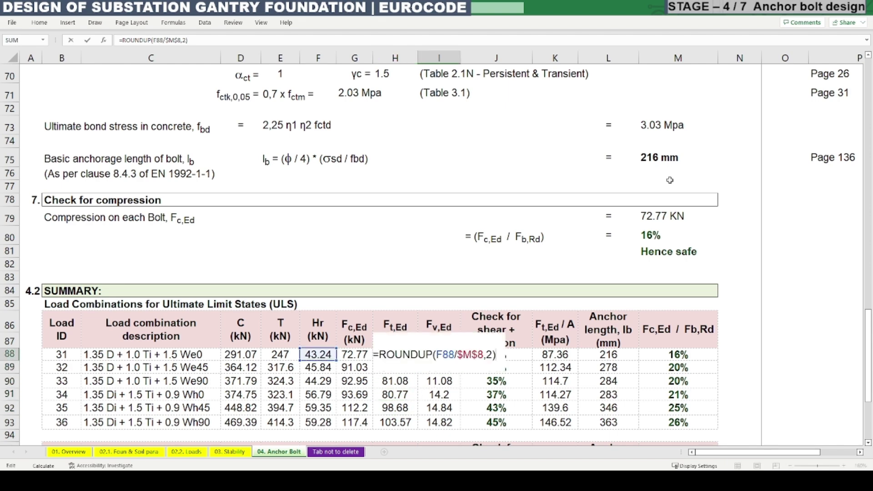
key(Return)
key(F2)
key(Return)
key(F2)
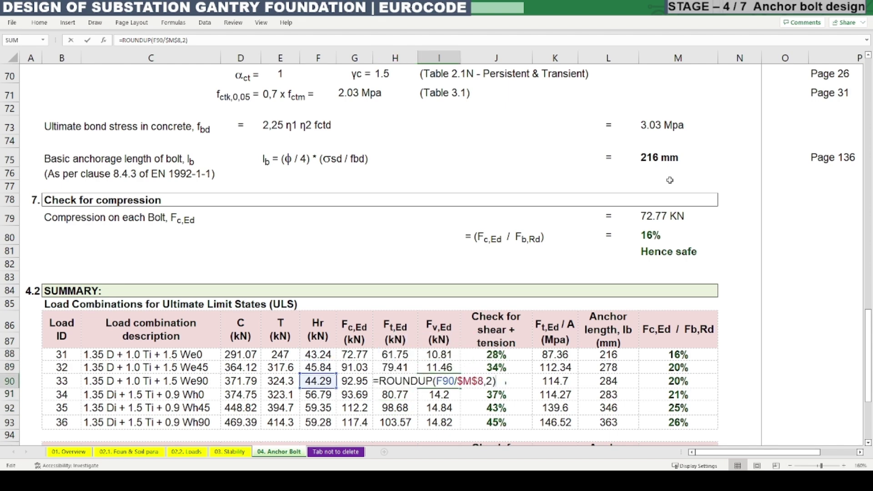
key(Return)
key(F2)
key(Return)
key(F2)
key(Return)
key(F2)
key(Return)
Step: Inspect the combined shear and tension check formula in J88 for load combination 31, keeping it unchanged
key(Up)
key(Up)
key(Up)
key(Up)
key(Up)
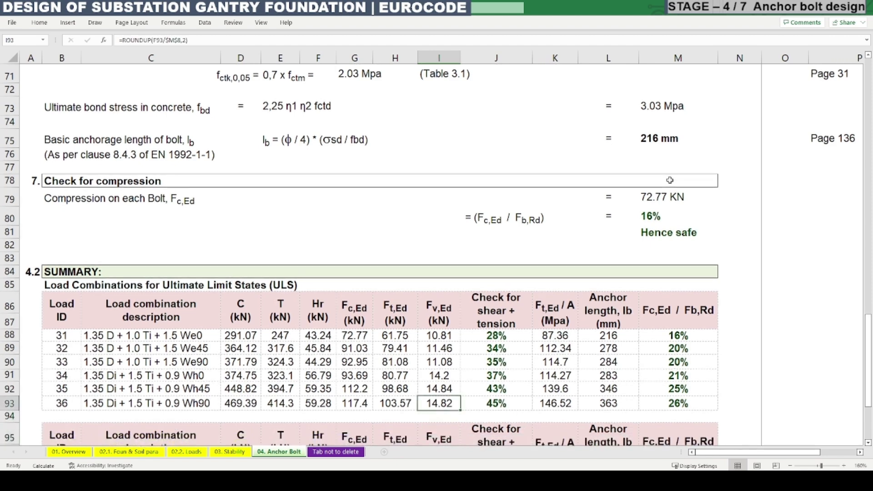
key(Right)
key(Up)
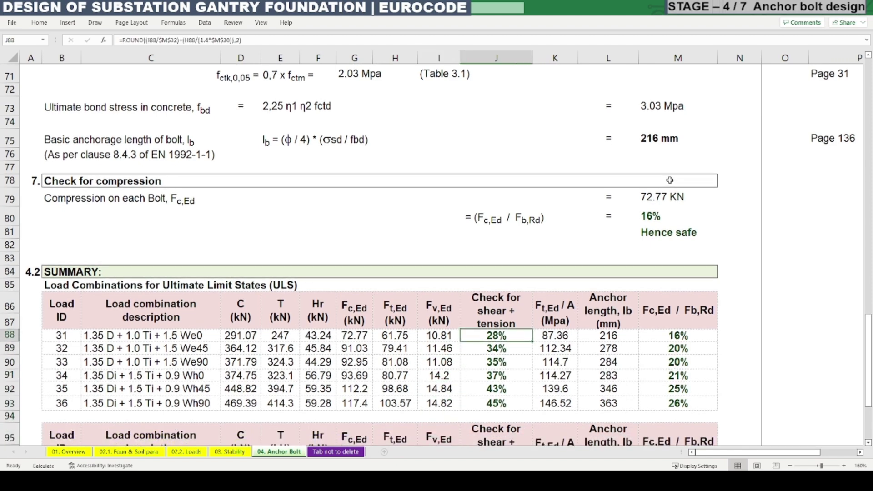
key(F2)
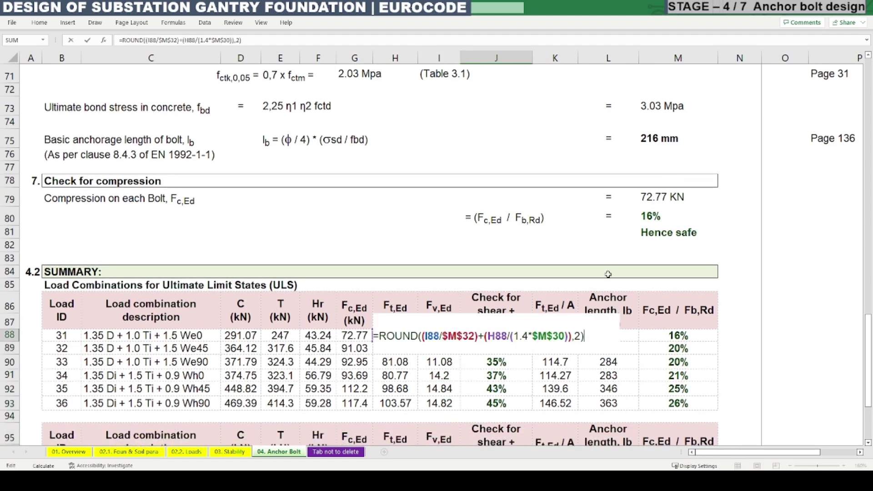
key(Escape)
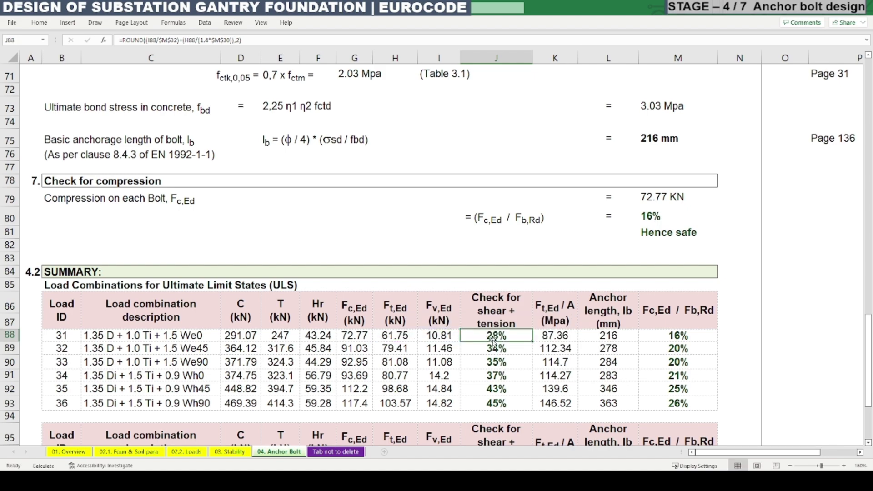
Step: Compare the J88 formula with the combined shear and tension expression of section 5, per Table 3.4 of EN 1993-1-8
key(F2)
scroll(461, 294, up, 7)
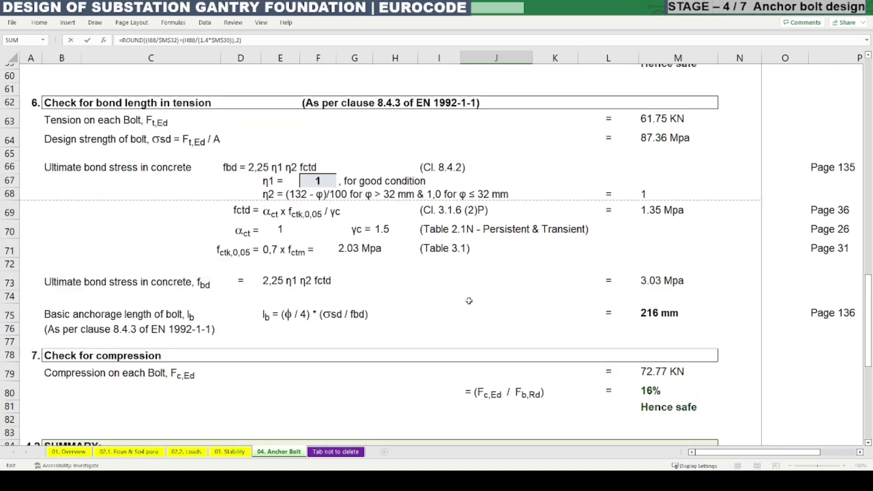
scroll(461, 294, up, 3)
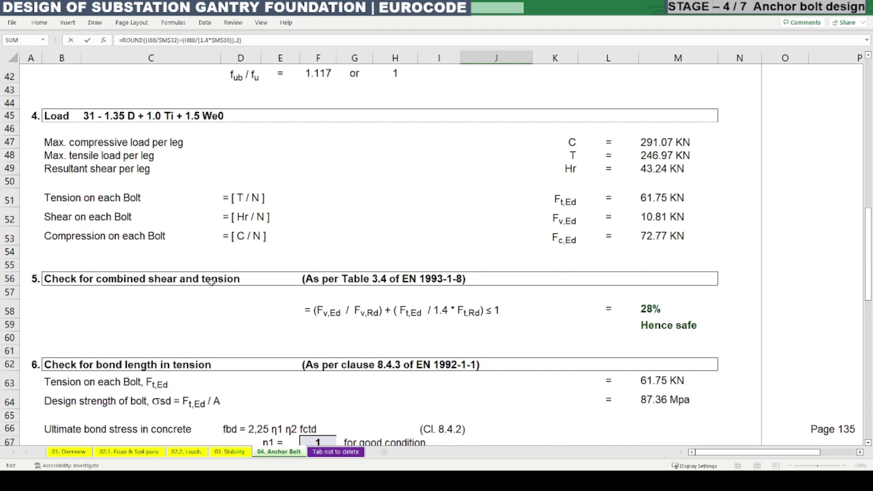
key(Escape)
scroll(609, 322, down, 11)
double_click(457, 248)
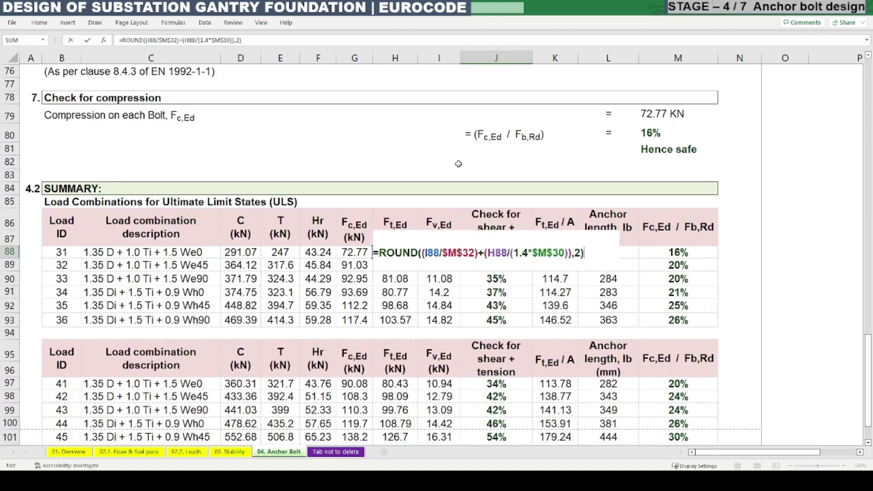
key(Escape)
click(428, 48)
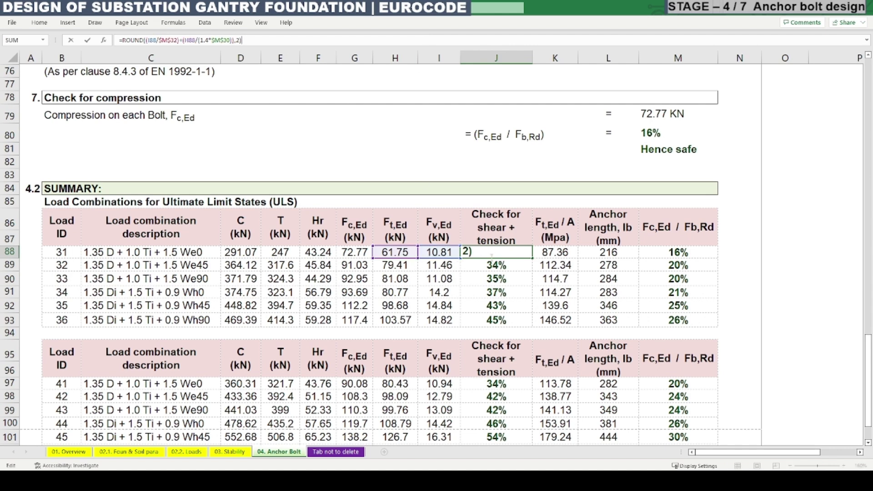
key(Escape)
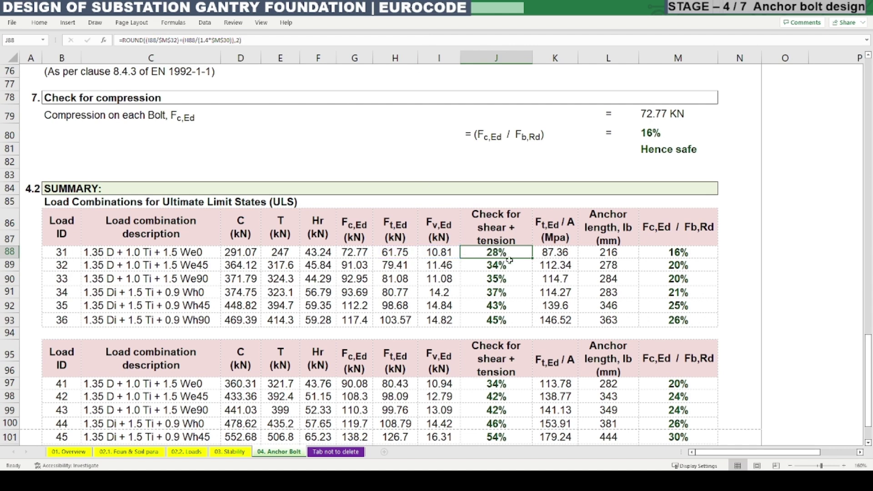
Step: Go through the shear and tension check cells of column J row by row across both summary tables
click(510, 260)
key(Down)
key(Down)
key(Down)
key(Down)
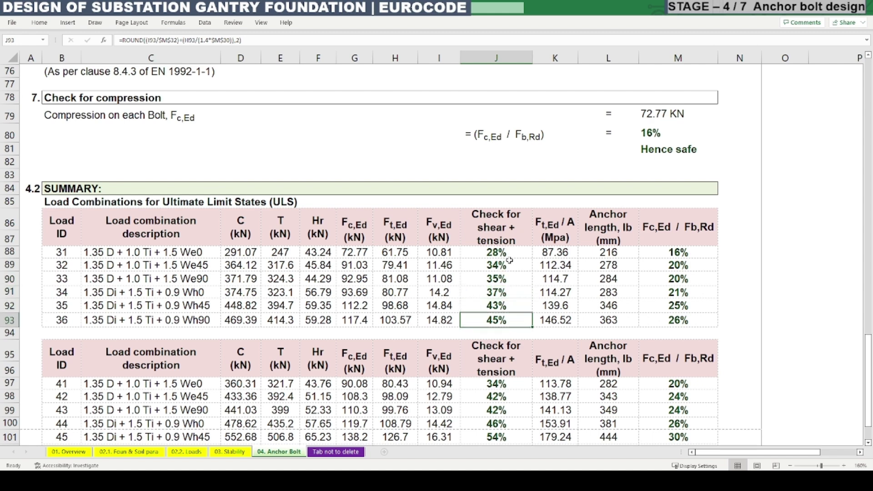
key(Down)
key(Down)
key(Down)
key(Down)
key(Down)
key(Down)
key(Down)
key(Down)
key(Down)
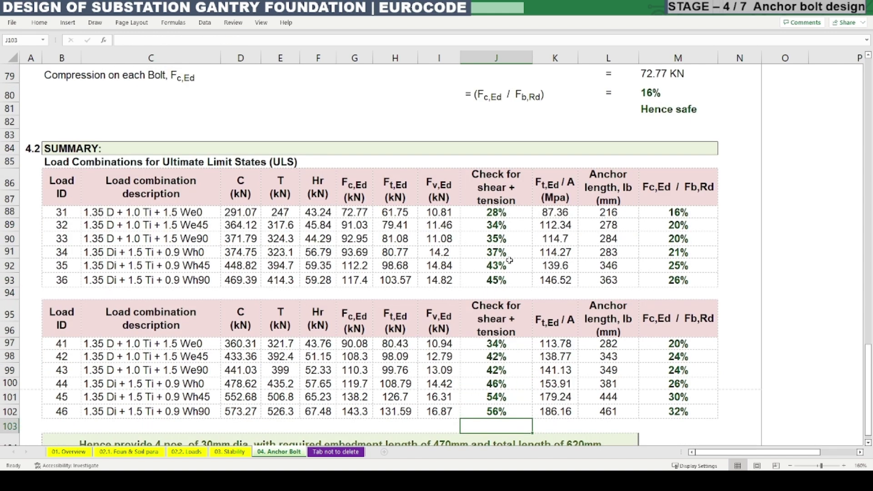
Step: Highlight the shear and tension check results J88:J93 and J97:J102, ending on load combination 46 in J102
drag(497, 214, 490, 283)
drag(513, 347, 510, 415)
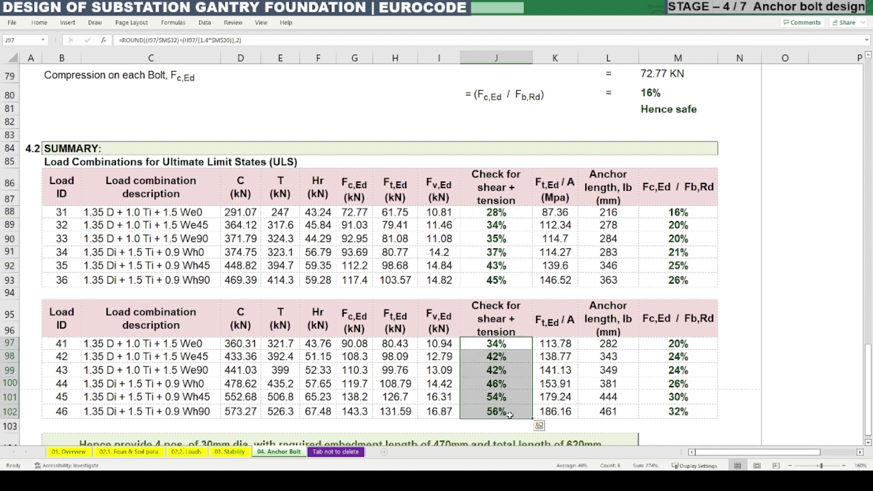
click(509, 413)
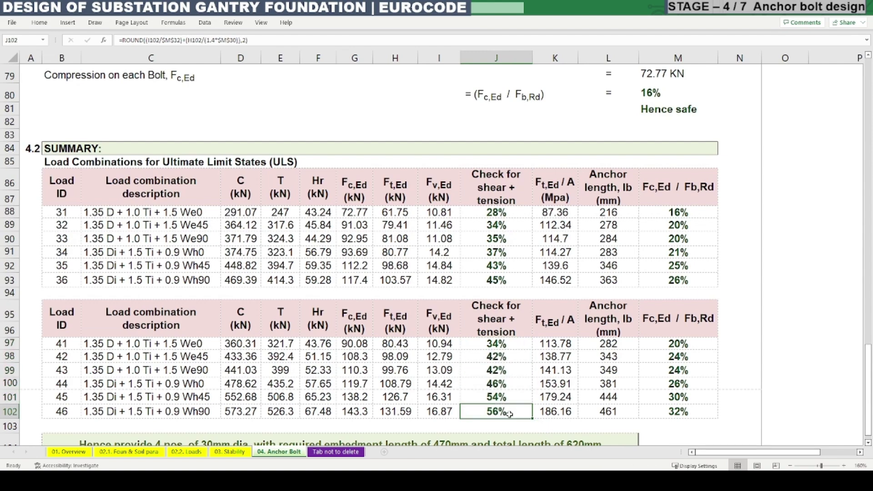
Step: Compare the Ft,Ed / A formula in K88 with the bolt design strength in row 64 of the bond length check
click(553, 216)
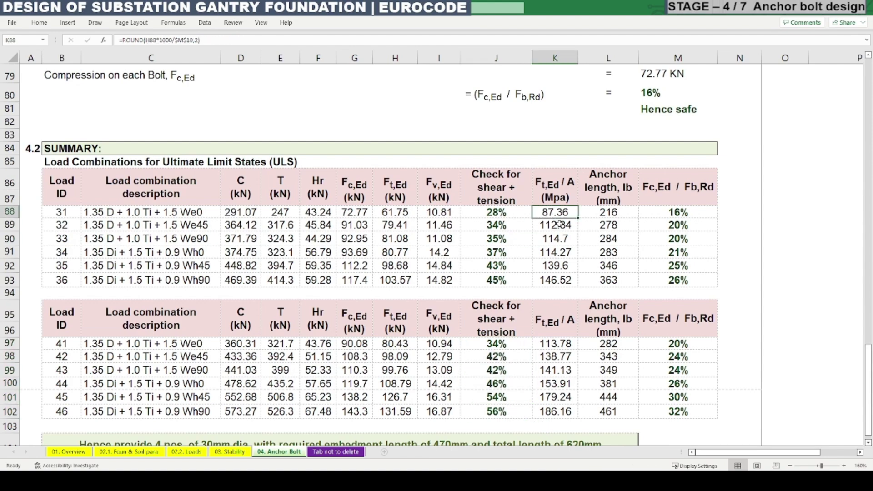
scroll(559, 226, up, 3)
scroll(512, 336, up, 2)
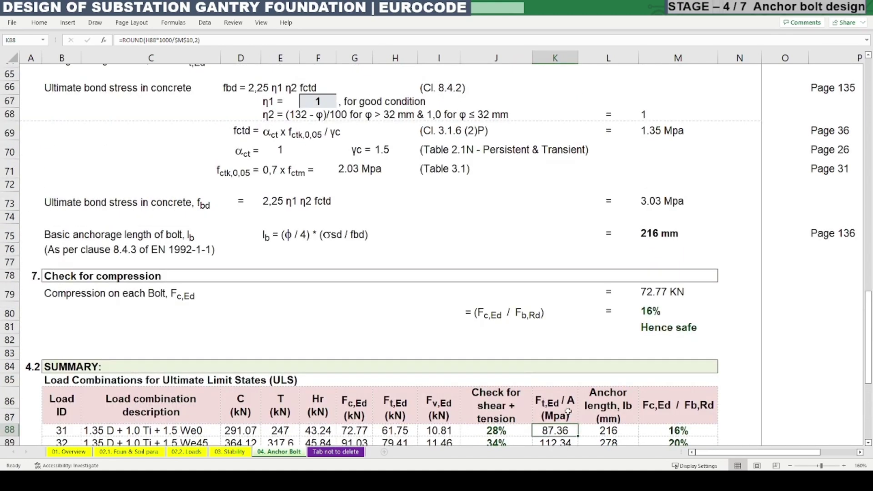
scroll(564, 414, up, 3)
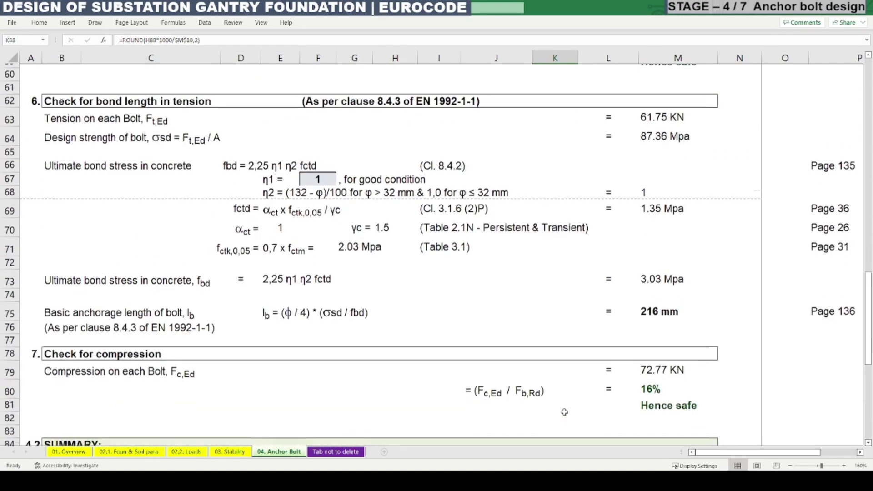
drag(75, 193, 671, 189)
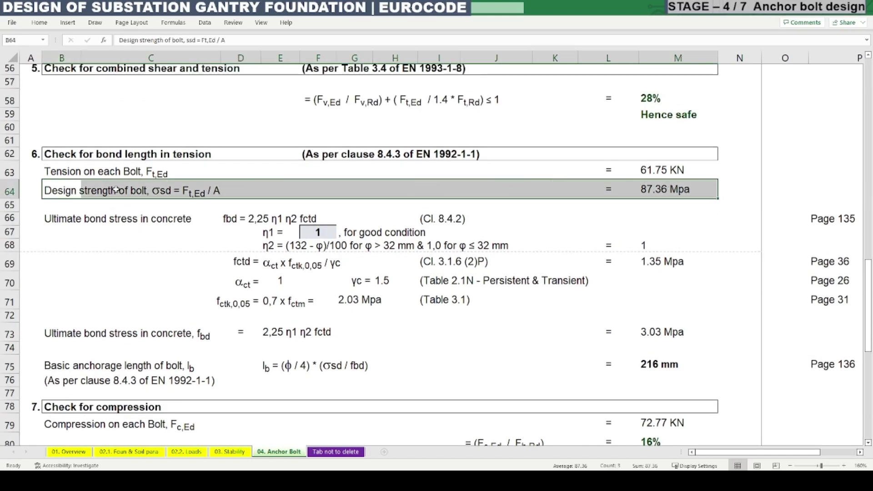
scroll(169, 230, down, 5)
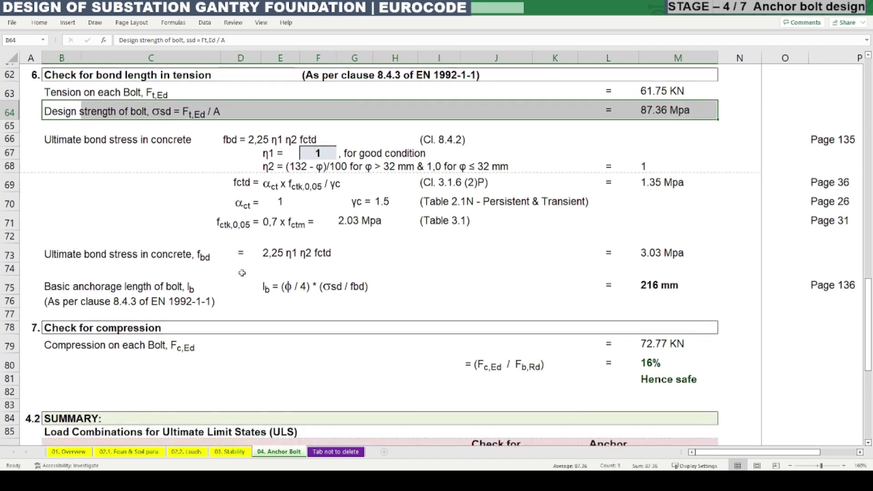
Step: Check the Ft,Ed / A formulas row by row in the first summary table, from K88 downwards, keeping them unchanged
double_click(547, 343)
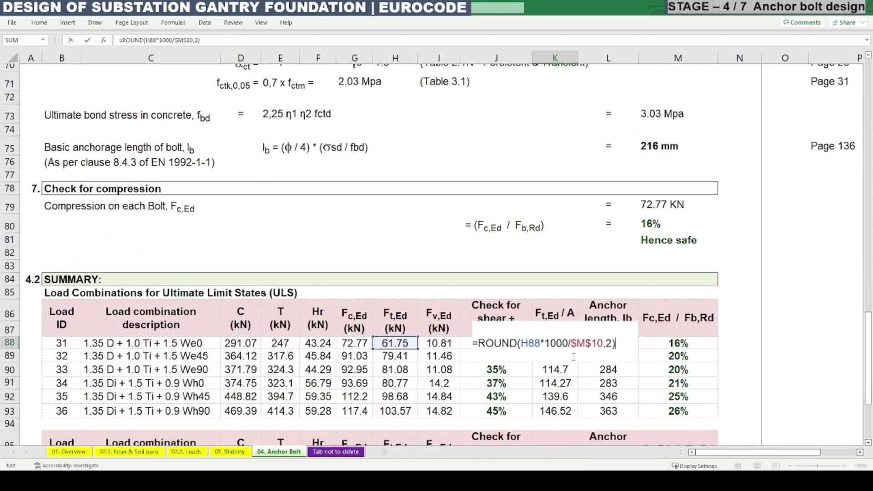
key(Escape)
double_click(569, 348)
key(Escape)
double_click(569, 347)
key(Return)
key(F2)
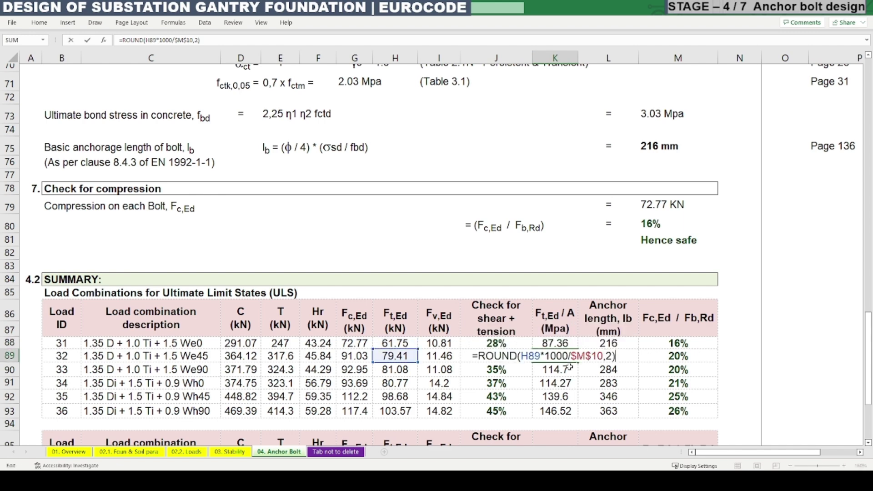
key(Return)
key(F2)
key(Return)
key(F2)
key(Return)
key(F2)
key(Return)
key(Return)
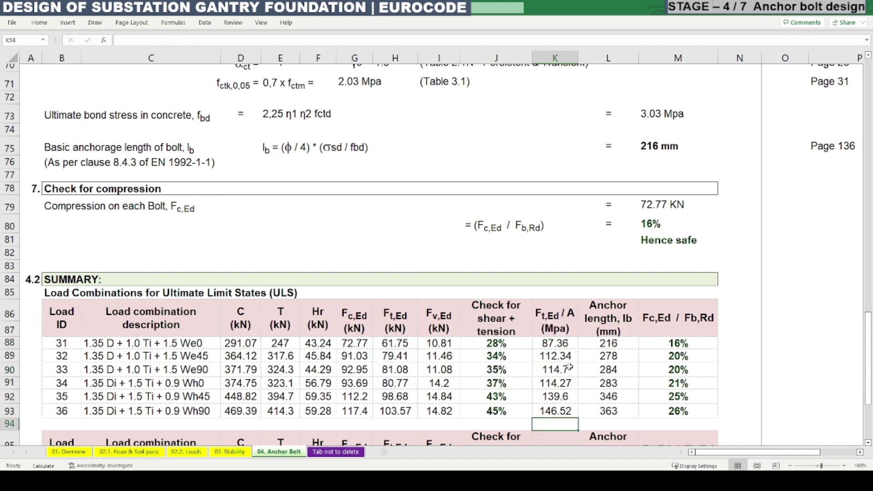
Step: Inspect the K88 formula again and trace its references to the bolt tension in H88 and gross bolt area in M10
scroll(552, 377, up, 1)
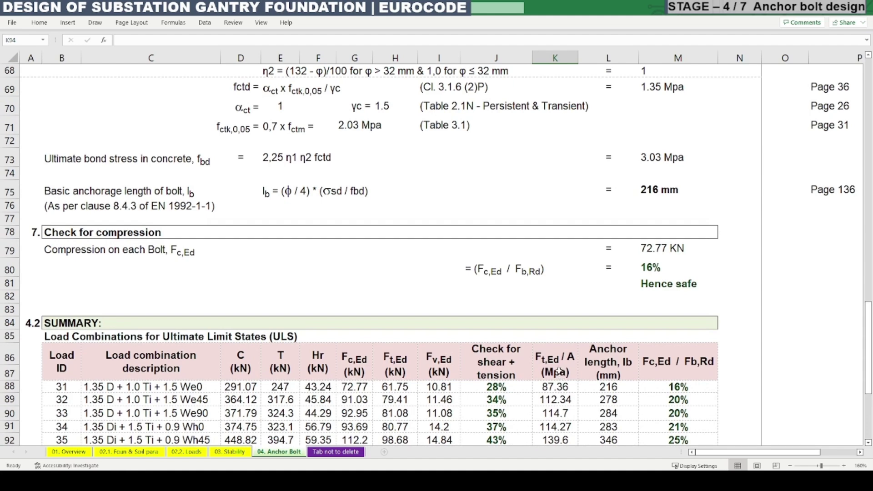
double_click(558, 387)
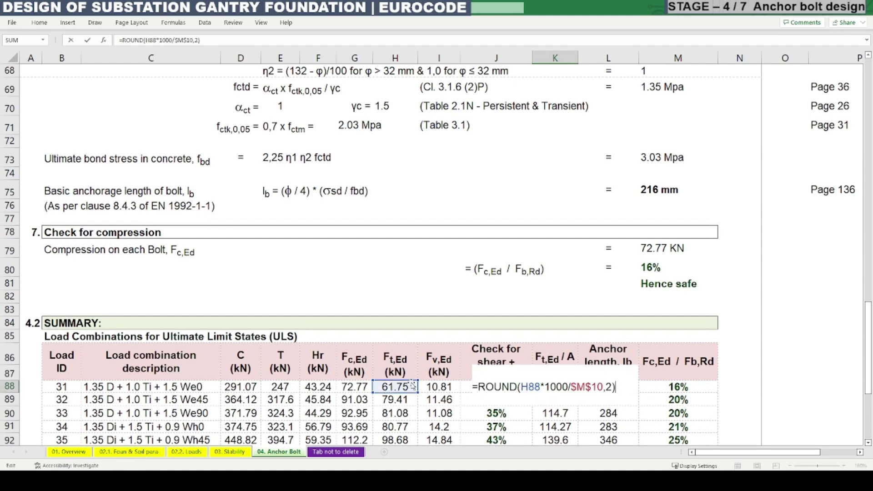
key(Escape)
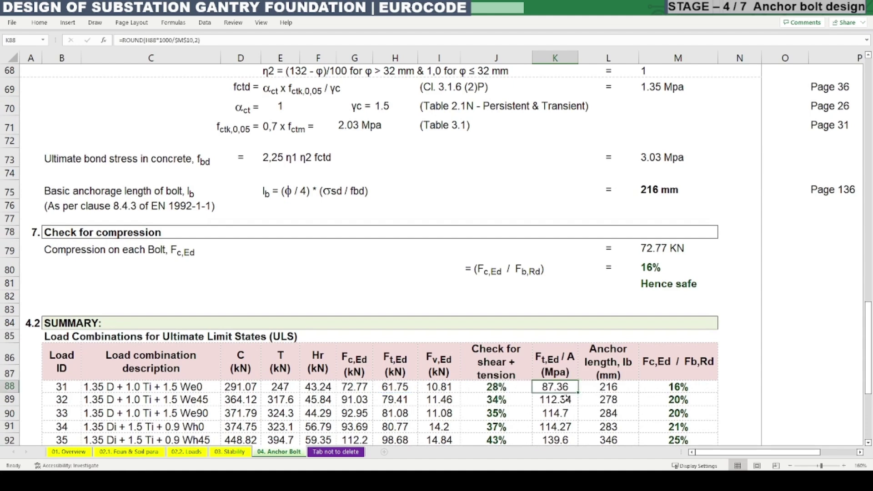
double_click(573, 390)
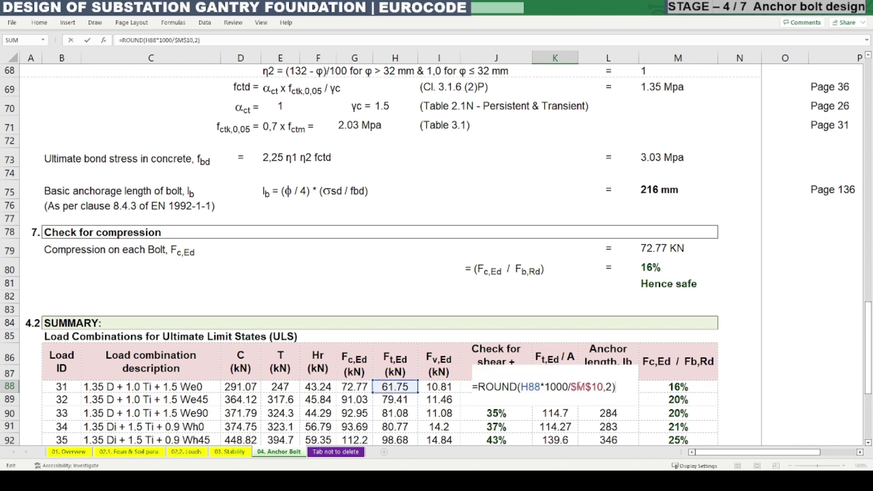
scroll(460, 276, up, 1)
scroll(460, 276, up, 20)
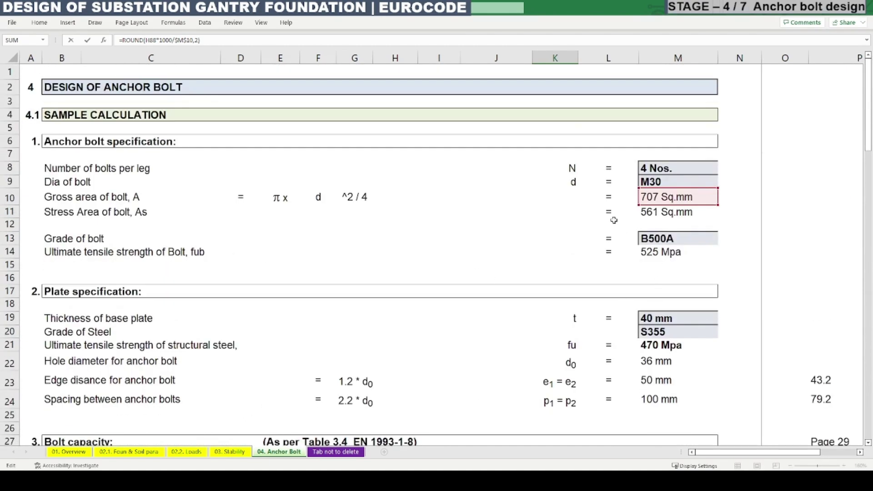
key(Escape)
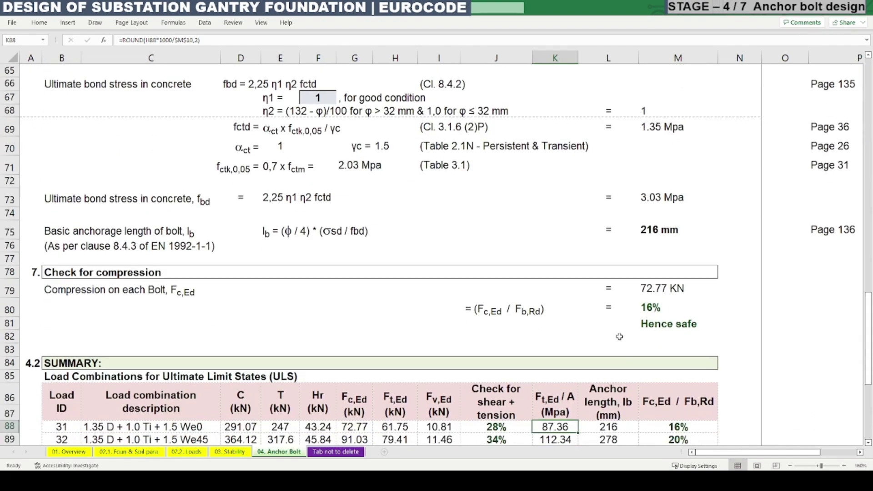
Step: Highlight the design strength of bolt row, B64:M64, in section 6 and return to the summary tables
scroll(617, 352, up, 4)
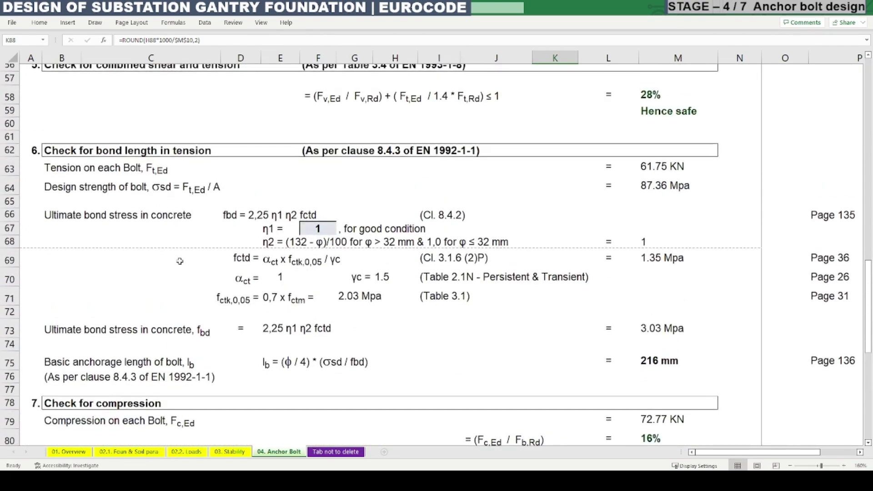
drag(66, 237, 685, 238)
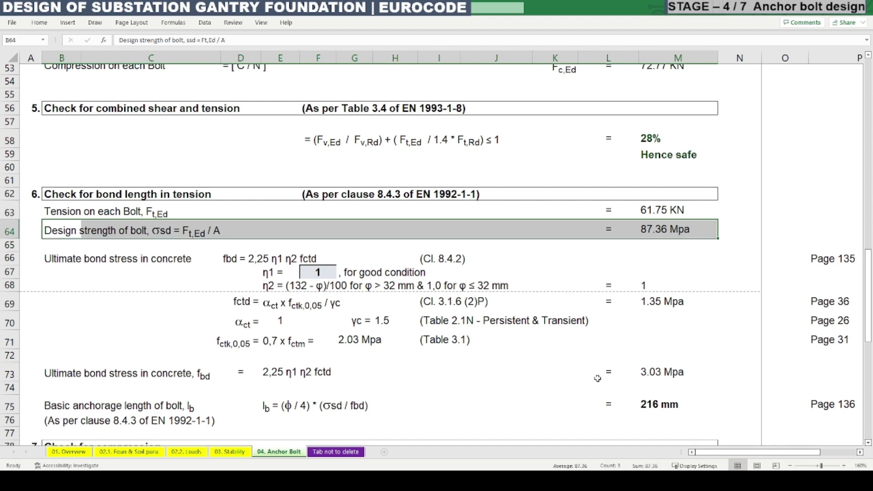
scroll(597, 378, down, 7)
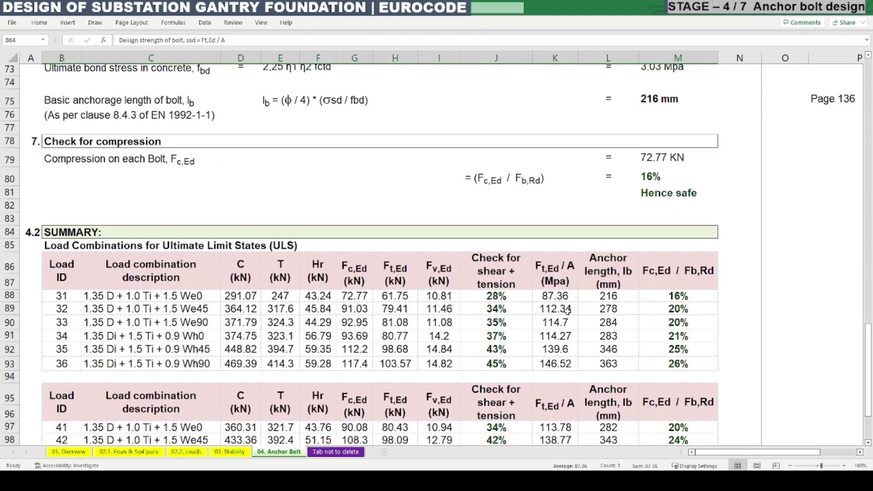
Step: Compare the anchor length formula in L88 with the section 6 bond length calculation, highlighting B63:M76 and the basic anchorage length row 75
click(593, 298)
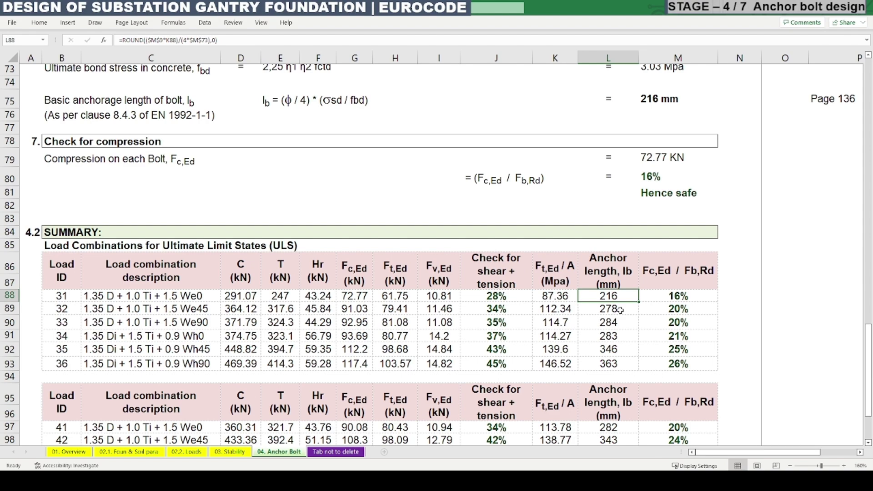
scroll(591, 313, up, 2)
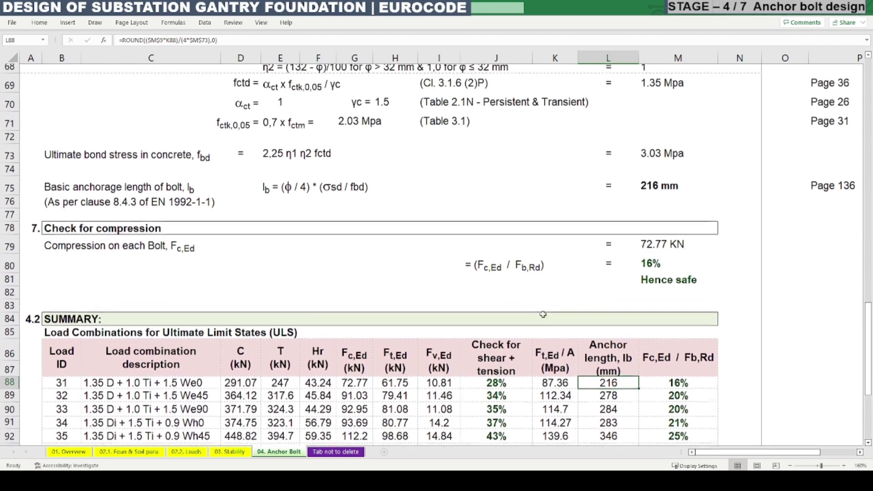
scroll(57, 166, up, 3)
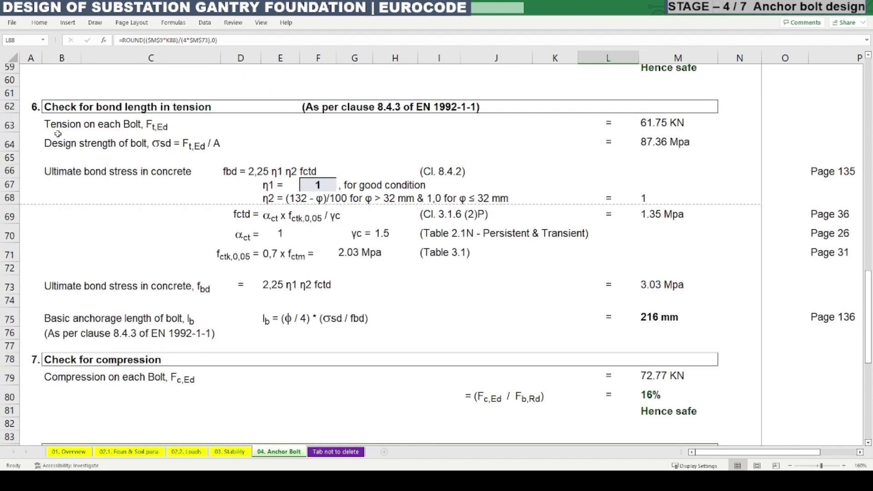
drag(57, 129, 679, 329)
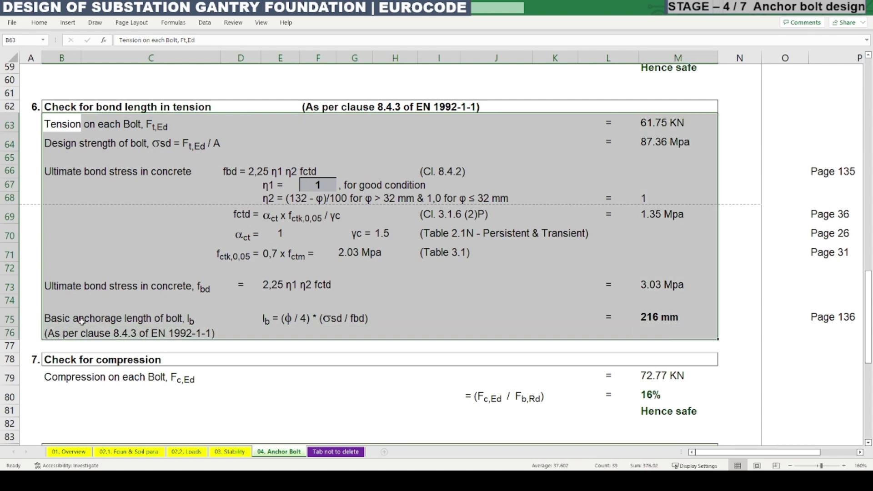
drag(81, 321, 673, 320)
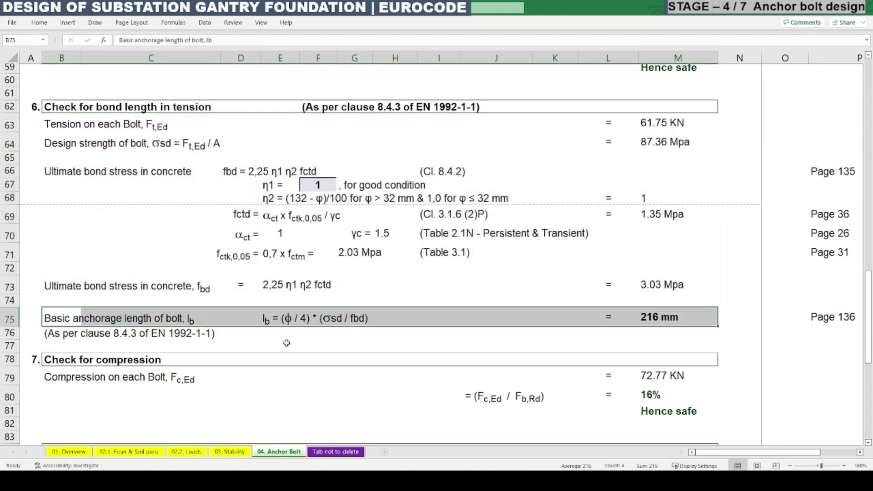
Step: Inspect the anchor length formulas in L88 and L89 of the first summary table, leaving them unedited, and move down the column
scroll(287, 343, down, 4)
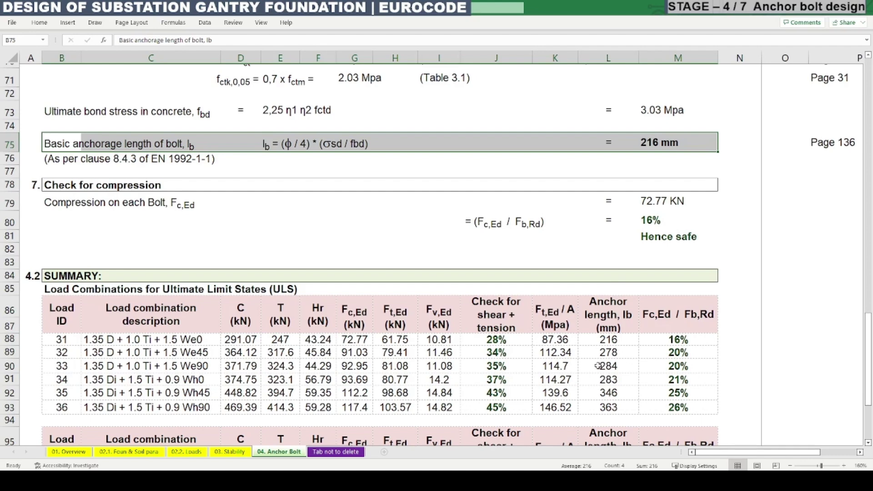
click(601, 342)
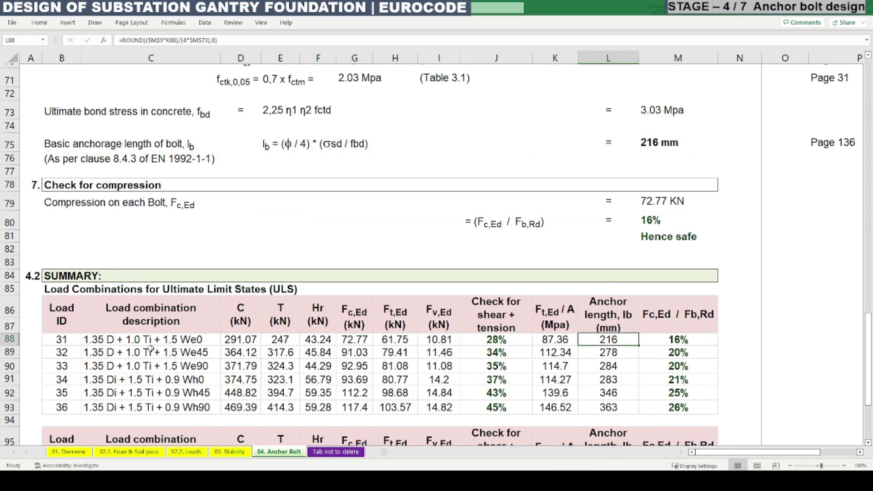
click(610, 358)
key(F2)
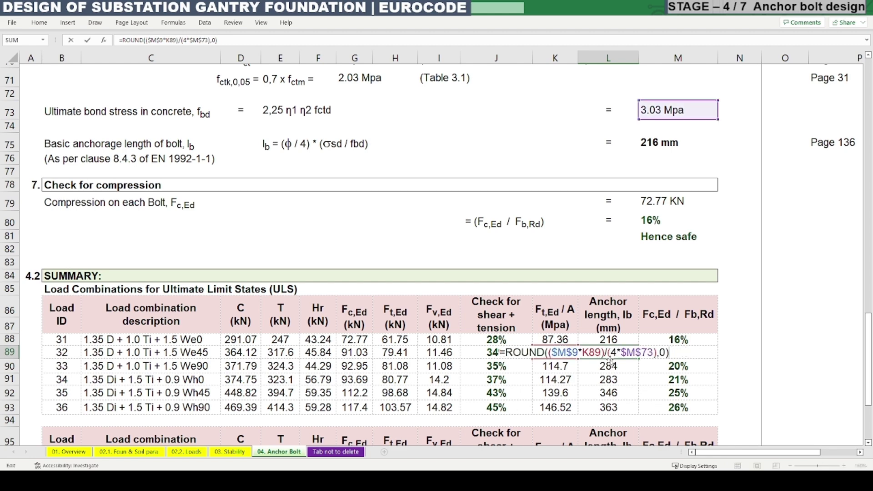
key(Escape)
key(Down)
key(Down)
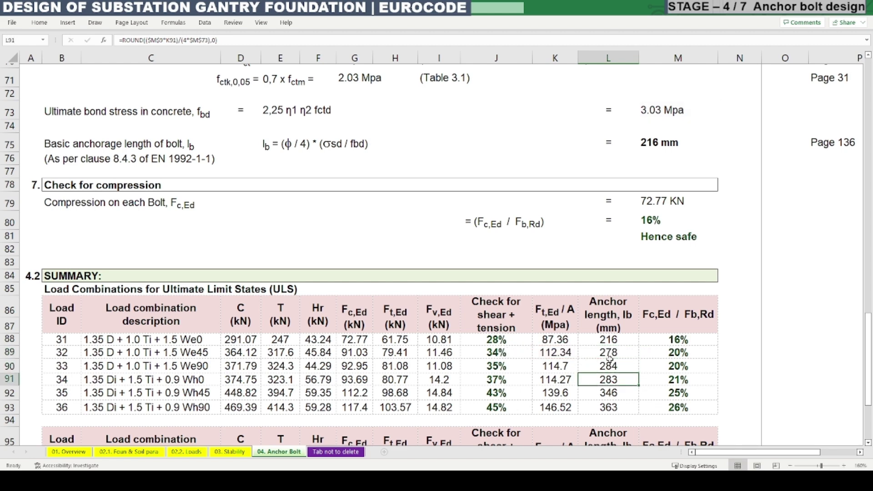
Step: Reopen the L89 anchor length formula to trace its references, and highlight the basic anchorage length calculation in B75:M76
key(Up)
key(Up)
key(F2)
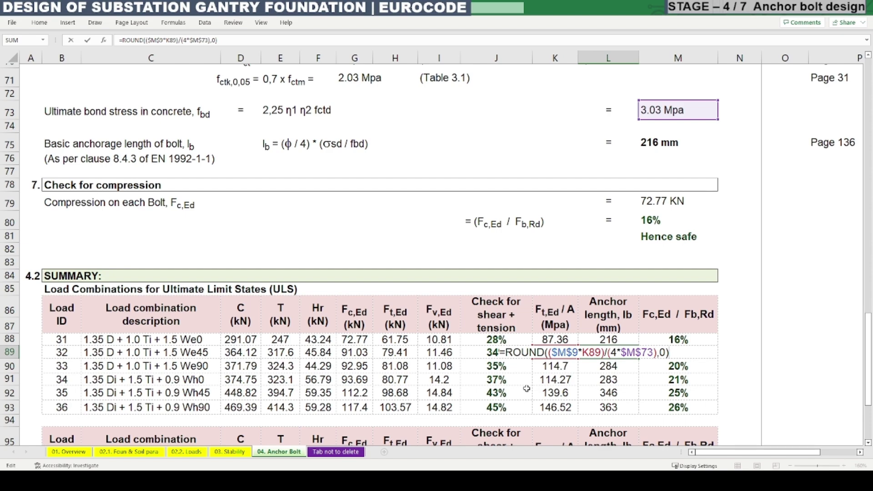
scroll(527, 388, up, 1)
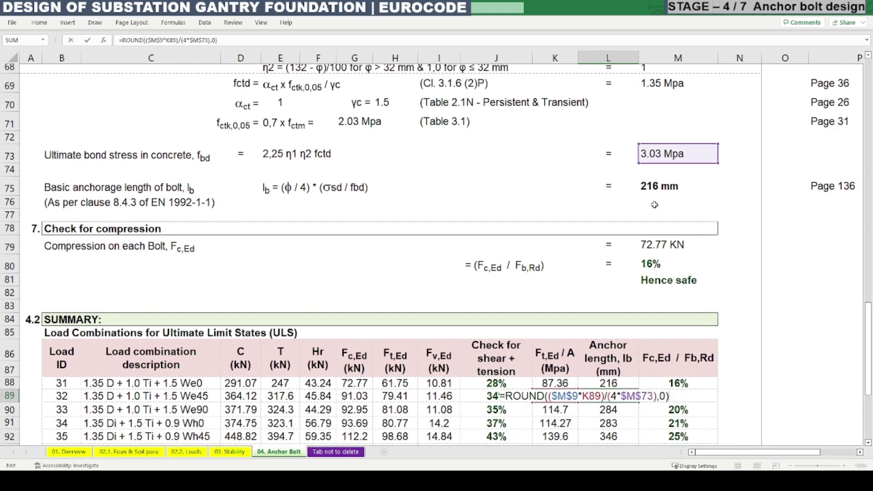
drag(52, 192, 645, 211)
Step: Highlight the anchor lengths from L89 to L93 in the first summary table and inspect the formula in L93
scroll(615, 270, down, 4)
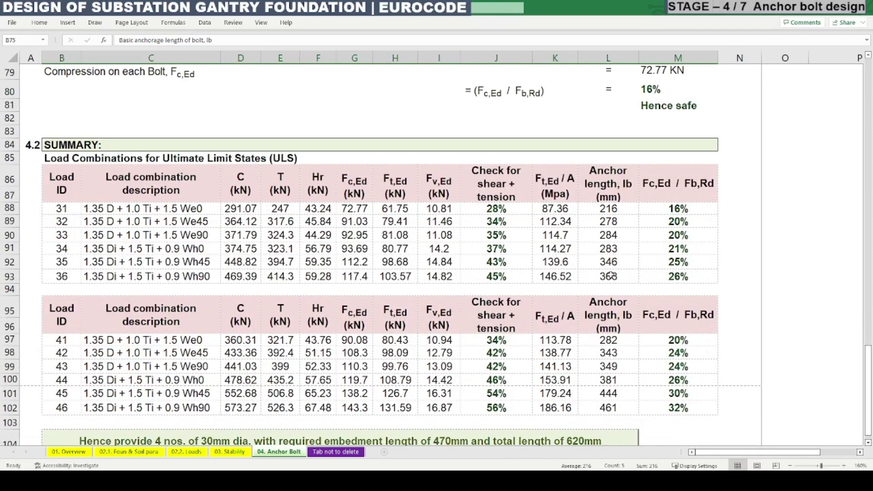
click(612, 275)
drag(612, 220, 608, 273)
double_click(609, 273)
key(Escape)
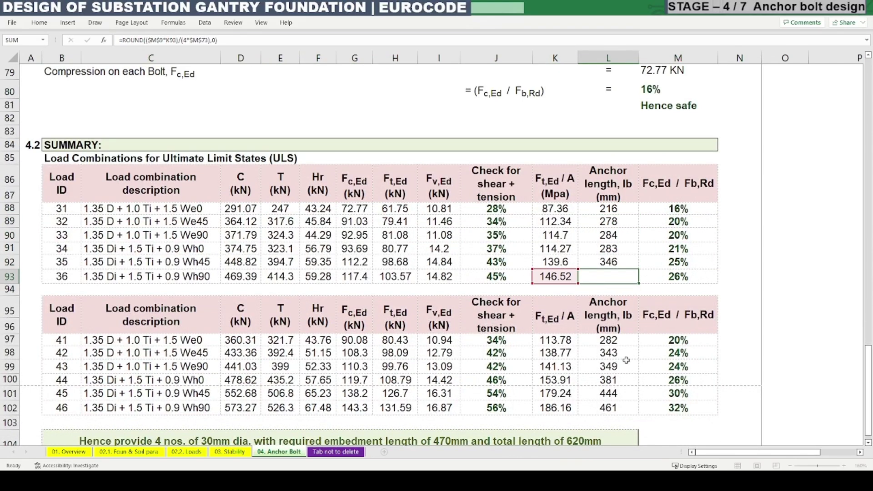
Step: Highlight the anchor length column of the second summary table and inspect the formula in L102 without changing it
drag(614, 342, 615, 409)
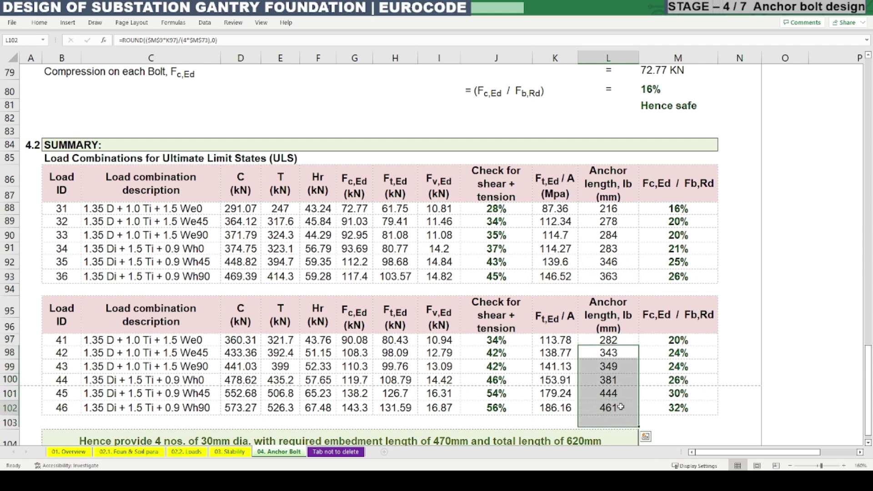
click(615, 408)
double_click(615, 409)
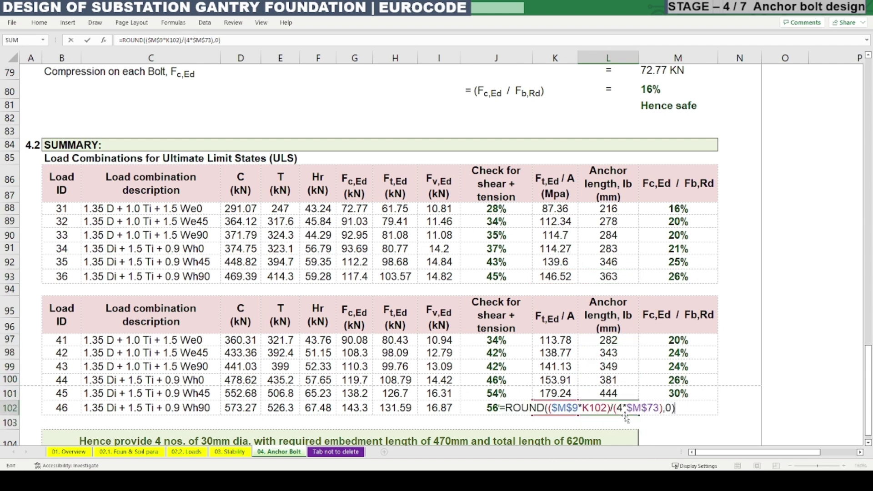
key(Escape)
double_click(621, 413)
key(Escape)
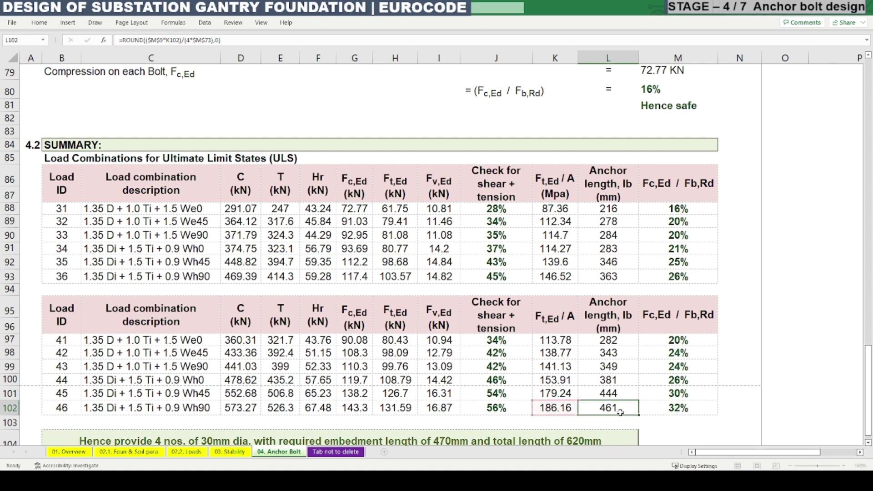
Step: Compare the Fc,Ed / Fb,Rd formula in M88 with the section 7 compression check, and view the formula in M89
scroll(652, 400, up, 3)
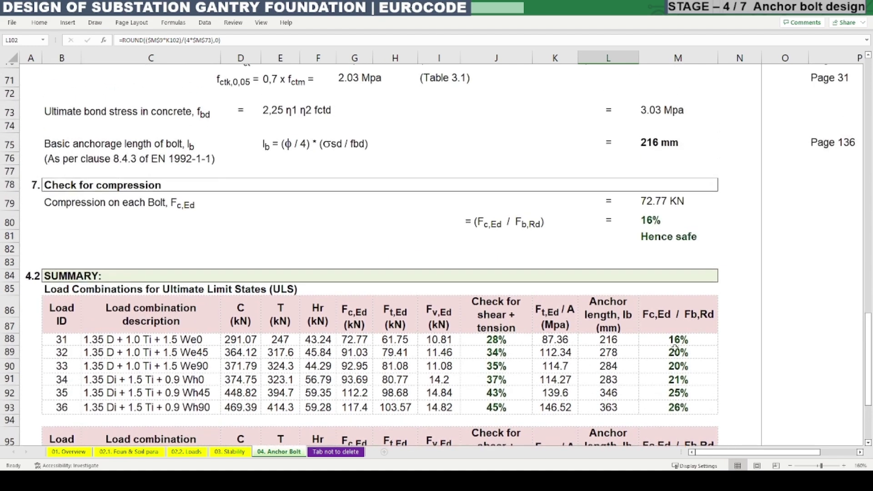
click(676, 340)
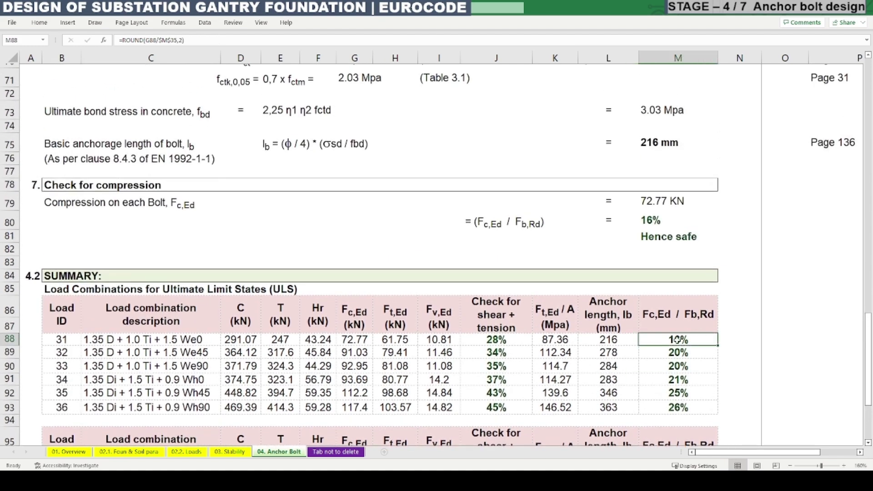
drag(57, 186, 674, 204)
click(687, 340)
click(690, 353)
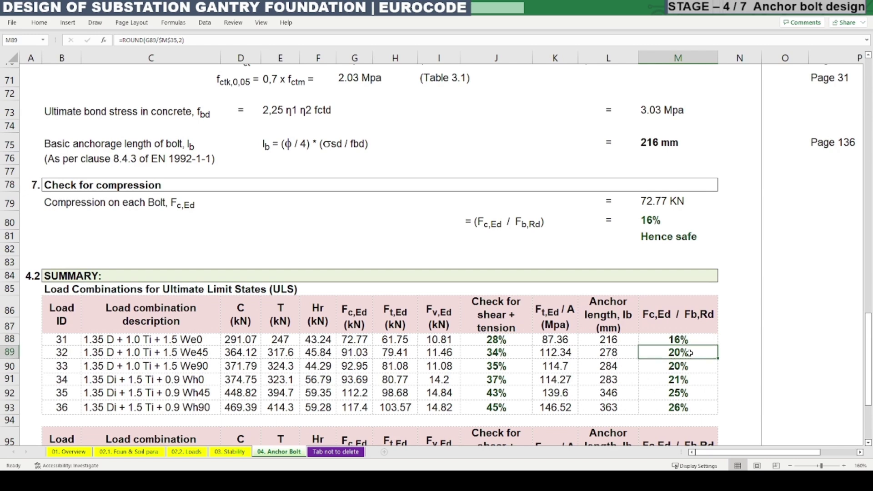
Step: Inspect the Fc,Ed / Fb,Rd formulas in M88 and M89 again, and highlight the section 7 compression rows 79 to 81
scroll(693, 373, down, 2)
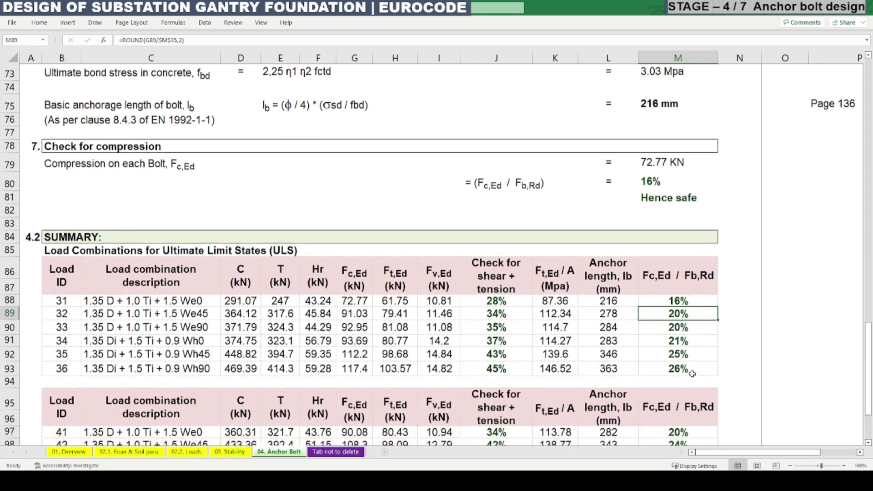
click(678, 253)
key(F2)
key(Escape)
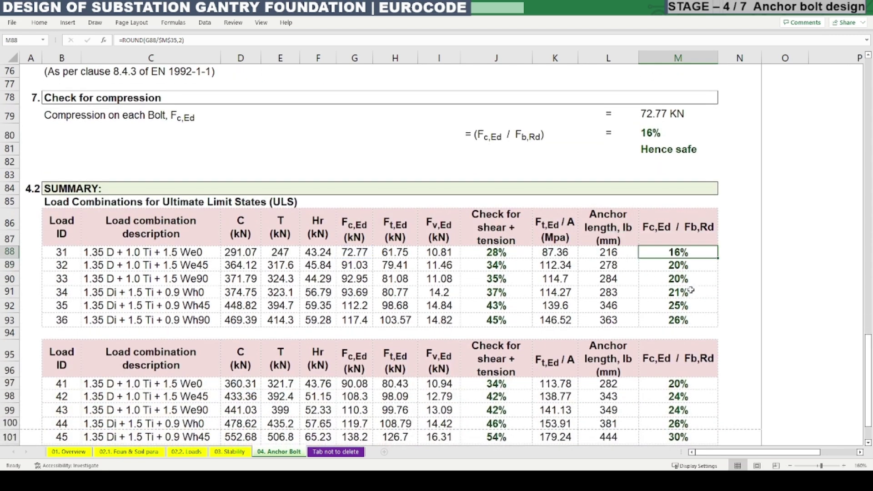
key(Down)
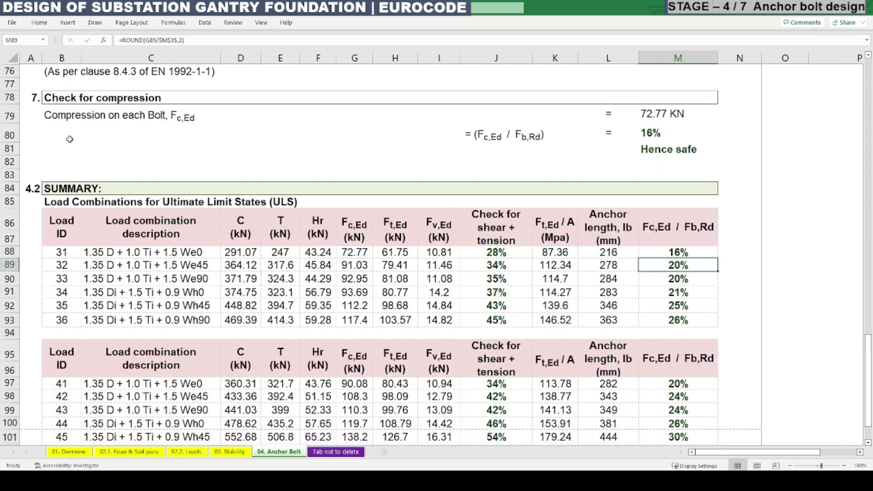
drag(66, 116, 676, 144)
Step: Check the Fc,Ed / Fb,Rd formulas in M97 and M102 of the second summary table, leaving them unedited
scroll(568, 273, down, 2)
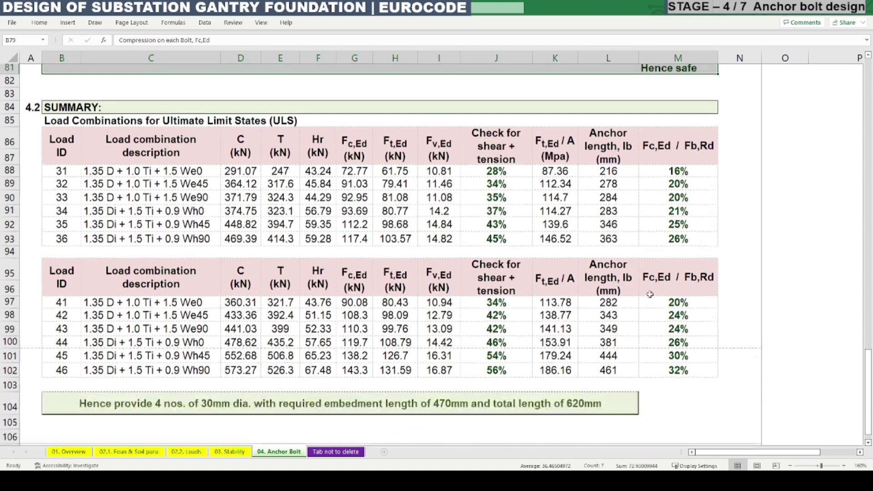
click(690, 306)
click(680, 363)
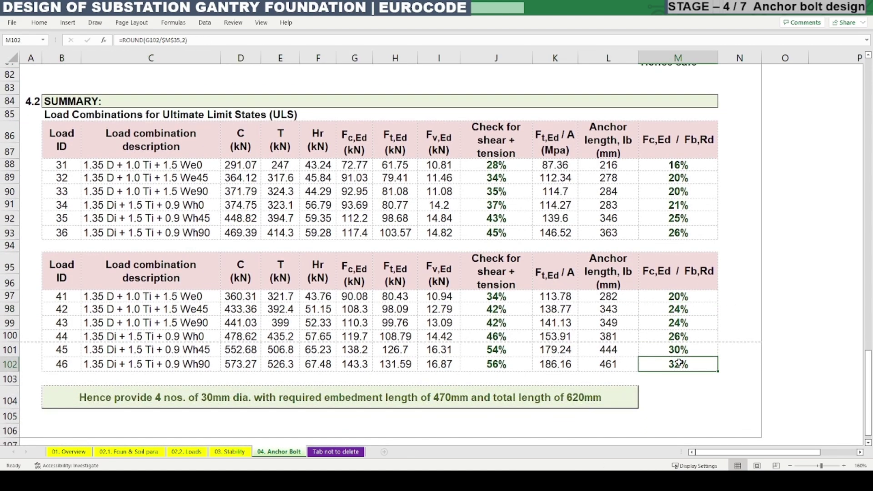
double_click(684, 366)
key(Escape)
Step: Inspect the concluding bolt provision formula in B104 and trace its references to M8, M9, L88:L93 and L97:L102
scroll(270, 383, down, 1)
double_click(199, 354)
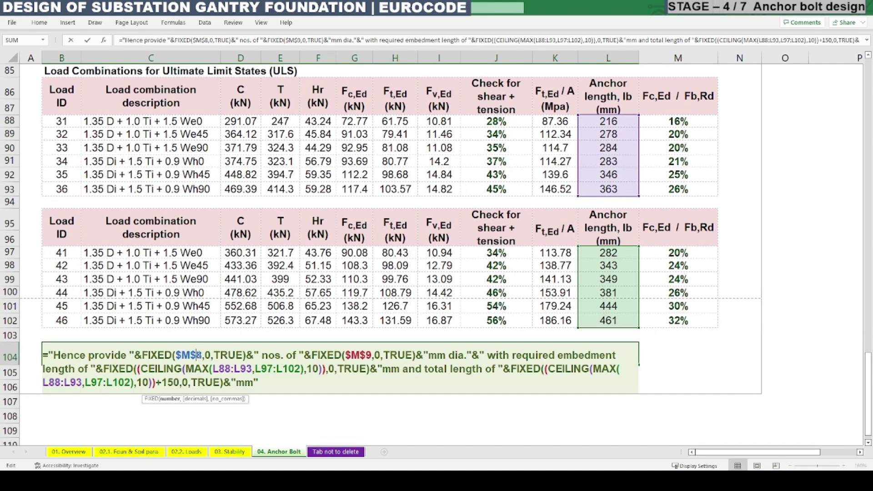
key(Escape)
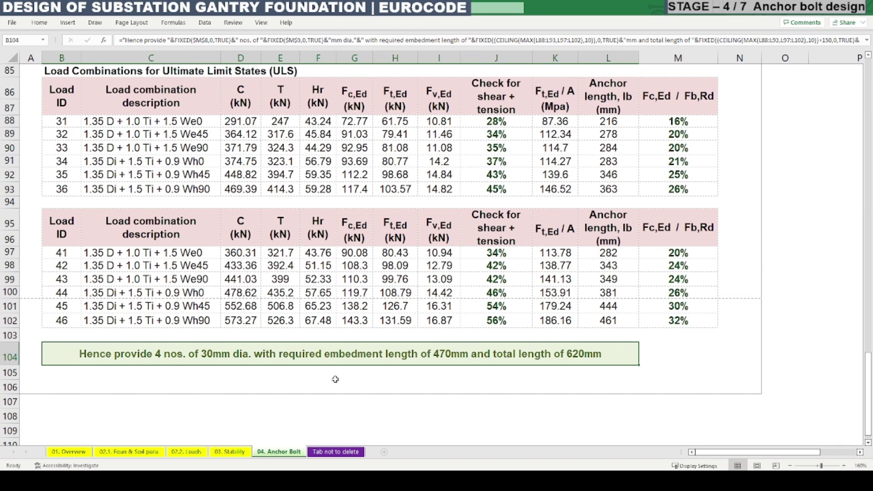
double_click(450, 360)
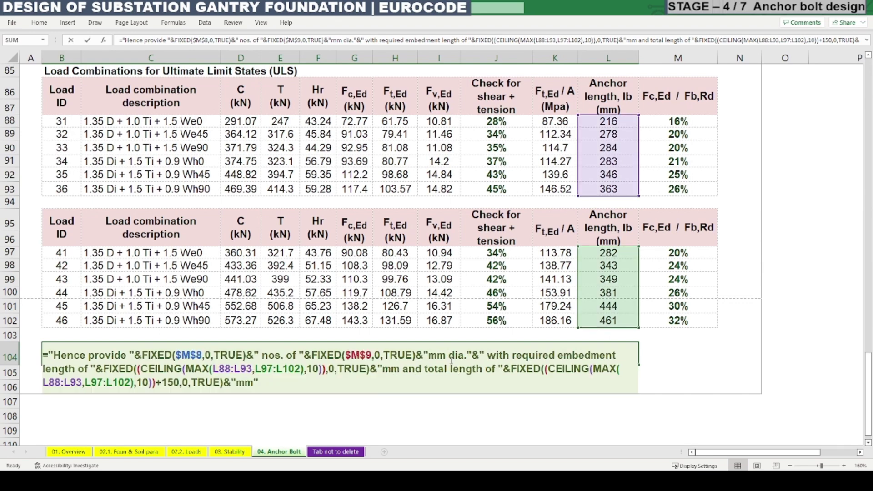
key(Escape)
Step: Compare the anchor length in L102 with the B104 conclusion, and examine the 150 added for total length in its formula
click(615, 321)
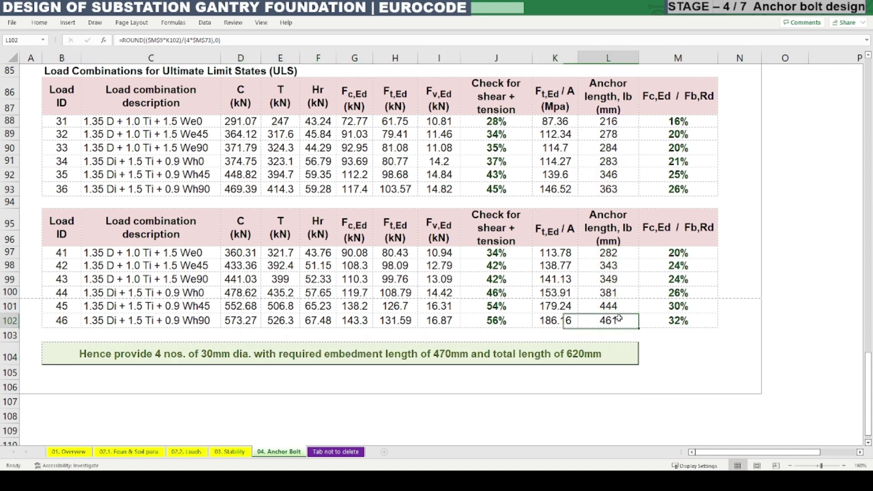
click(511, 357)
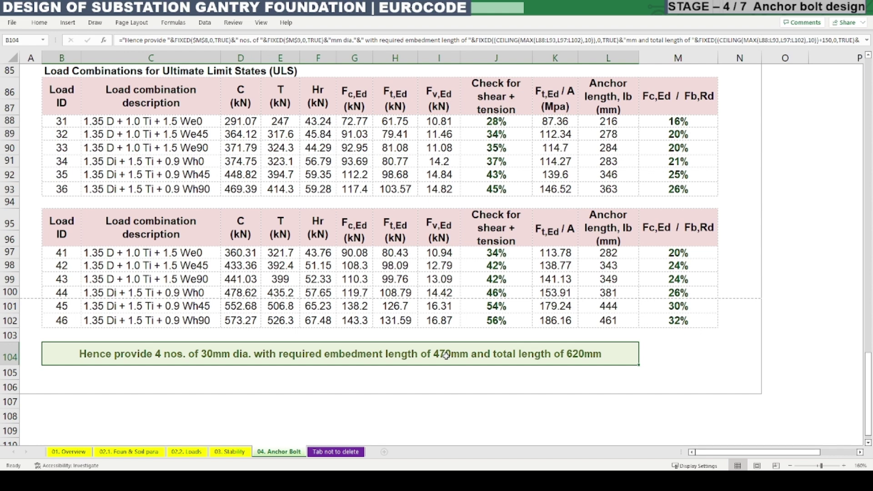
double_click(495, 357)
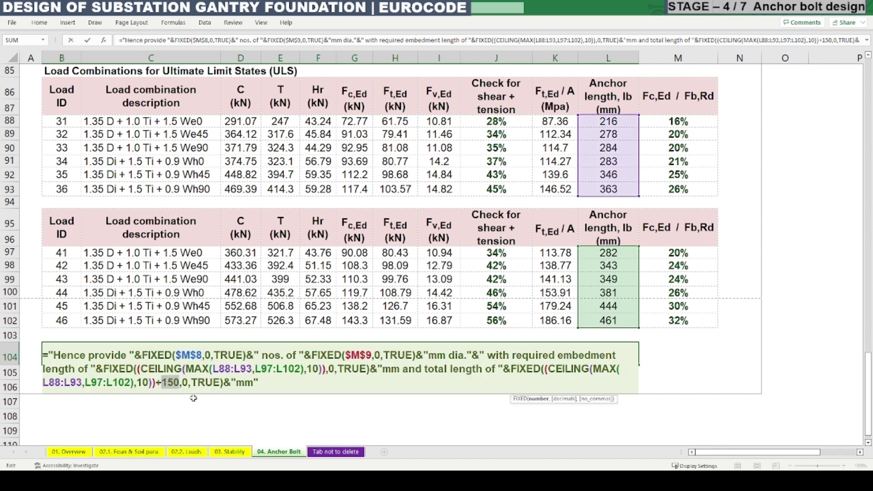
key(Escape)
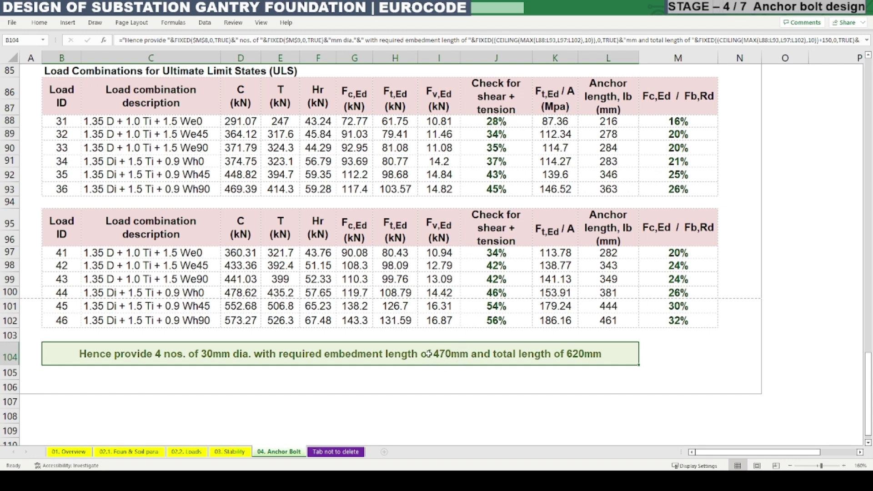
Step: Highlight the final bolt provision statement in B104, and move the selection to an empty cell below it
click(77, 370)
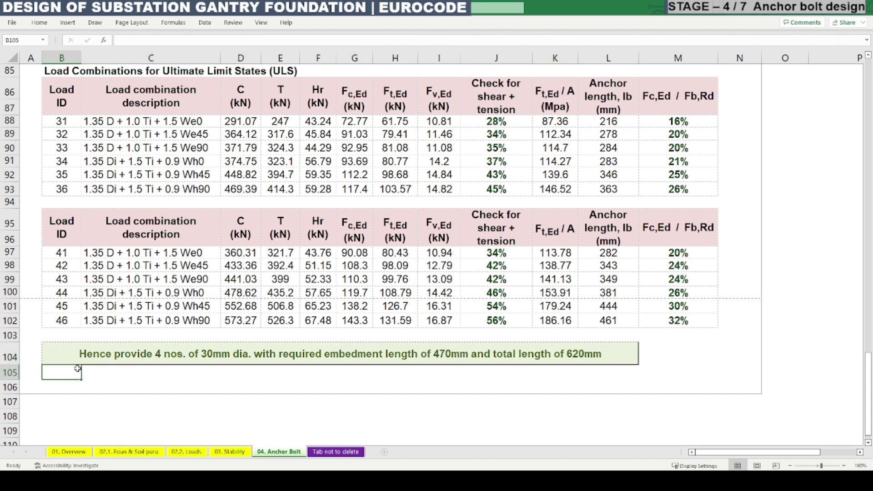
drag(79, 354, 617, 352)
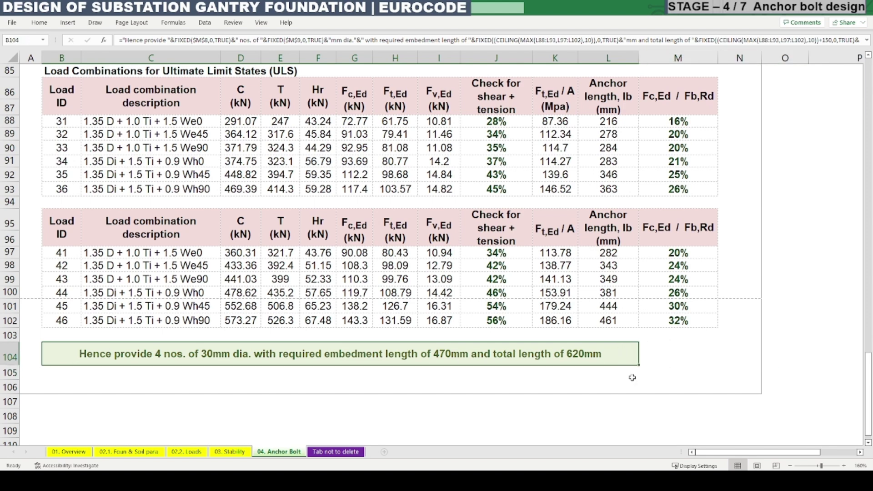
click(443, 388)
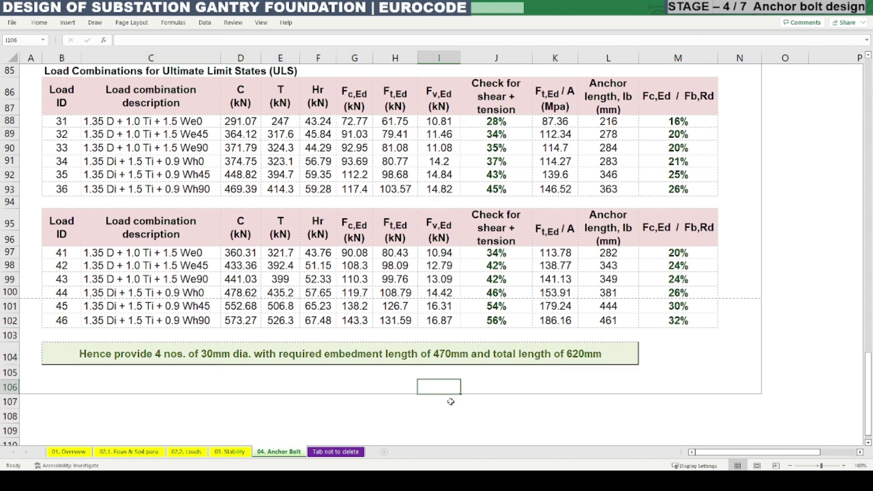